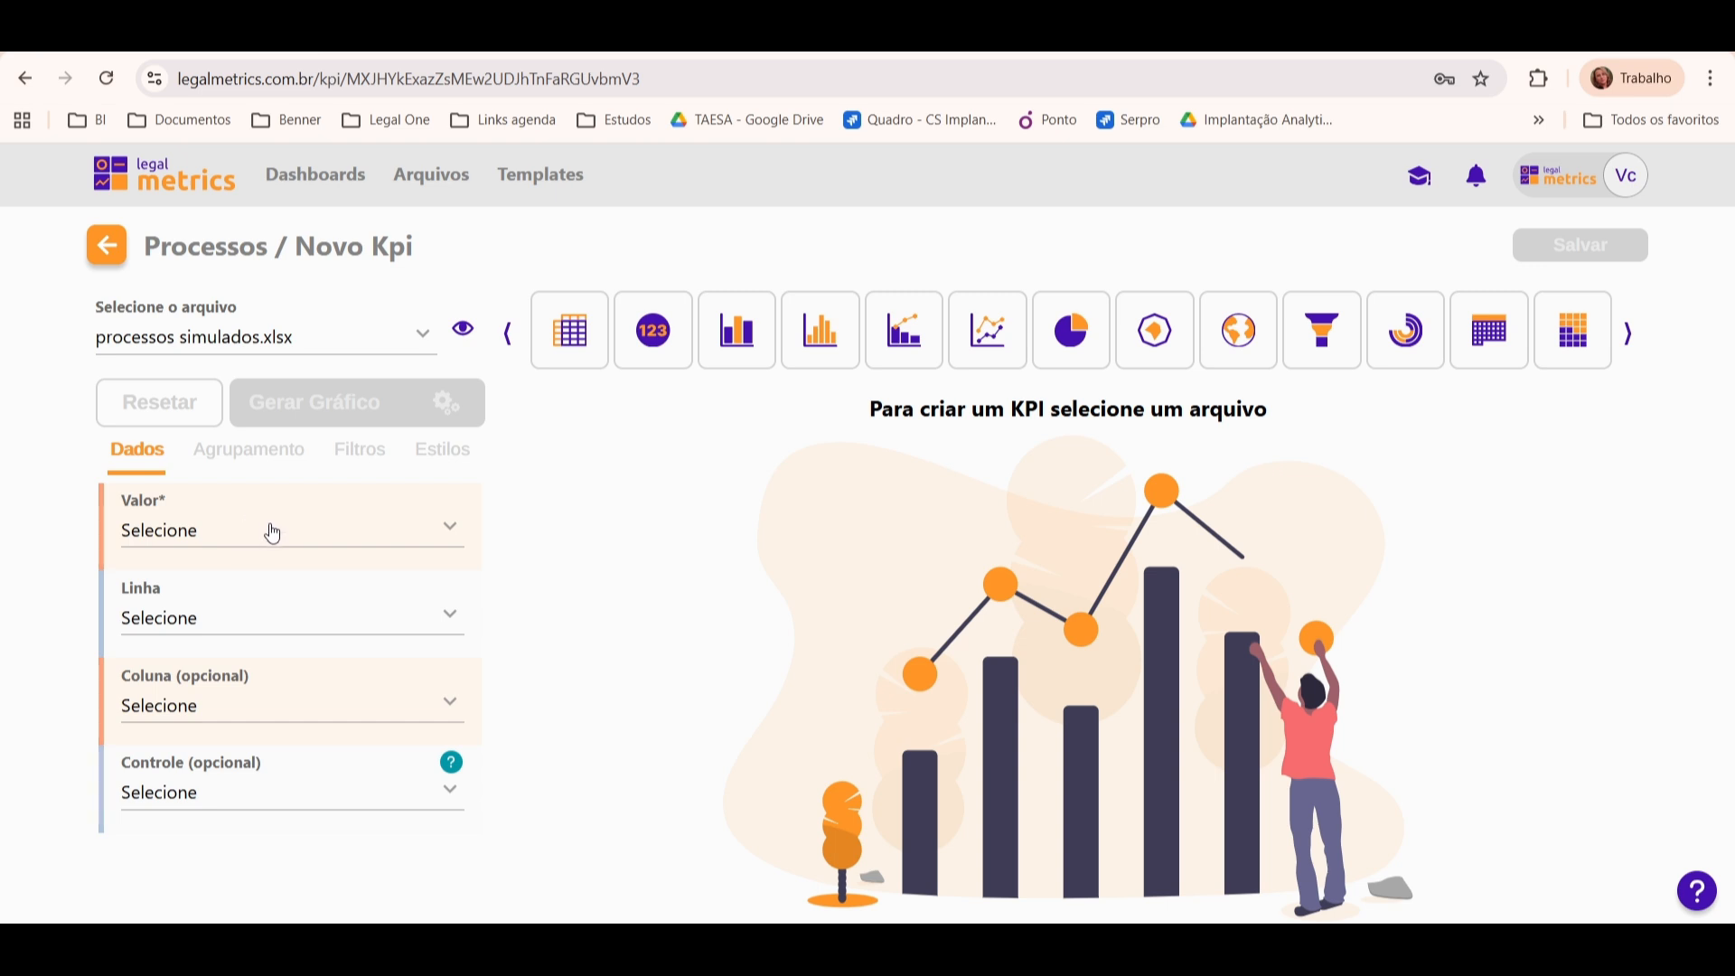
# Step: Set the KPI value to Número do Processo with the Contagem únicos function and generate the chart
pyautogui.click(311, 542)
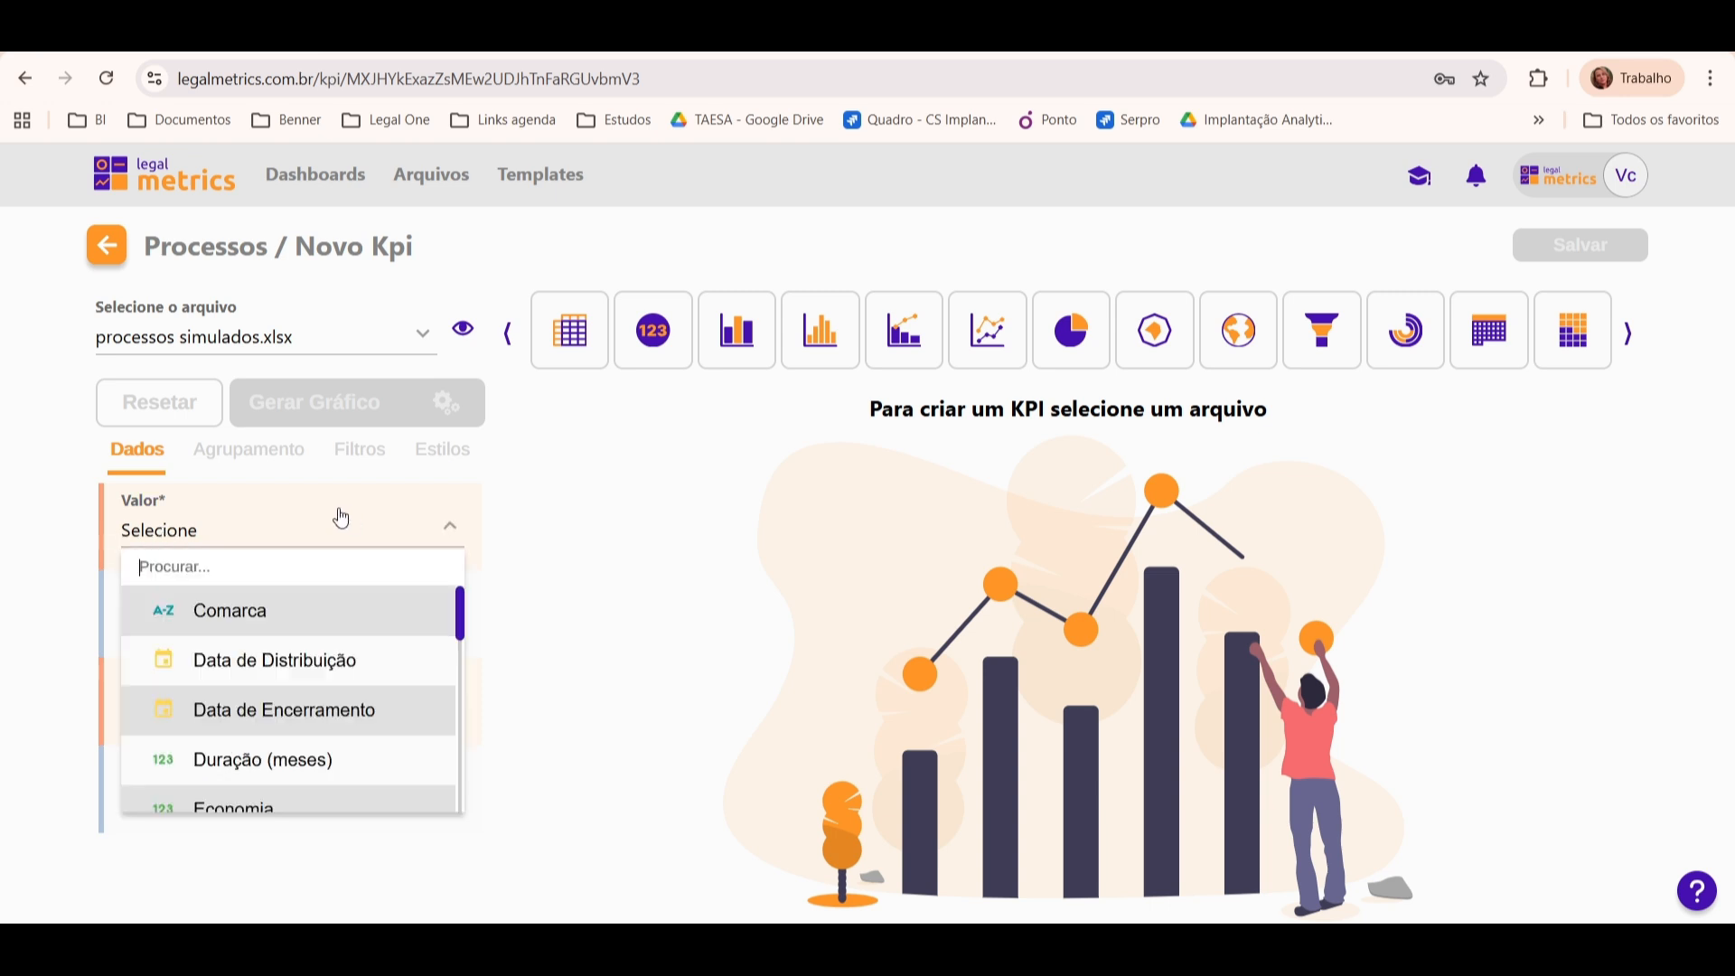
pyautogui.write('proc')
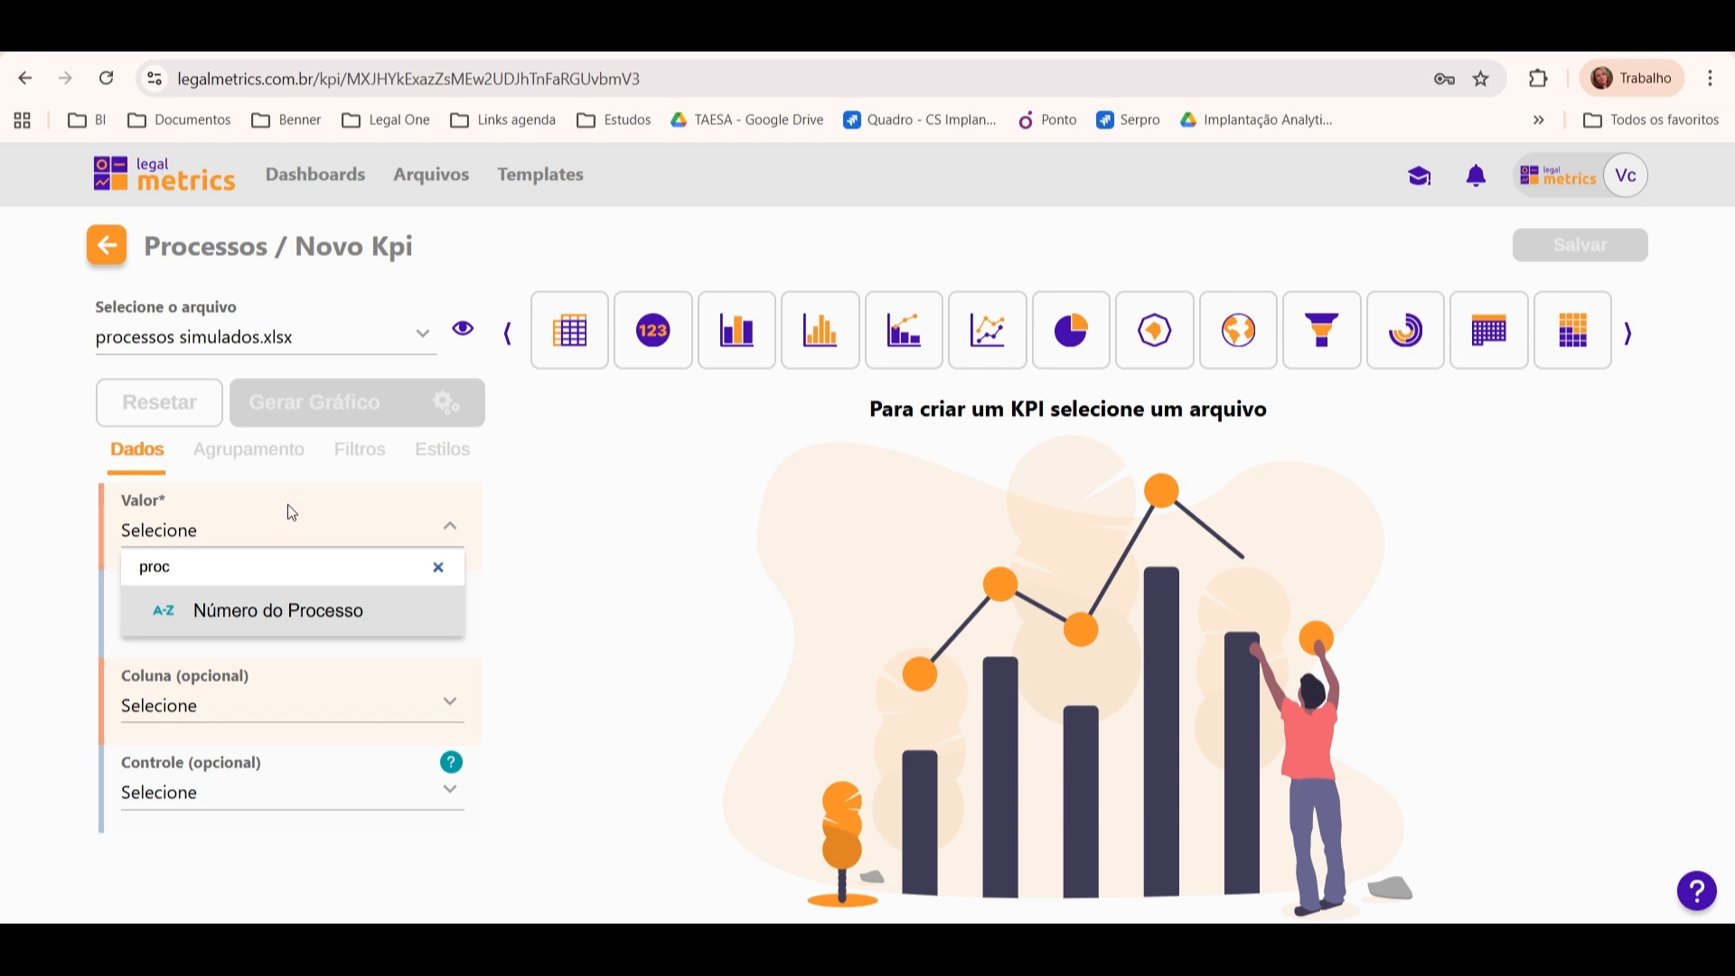
pyautogui.click(348, 628)
pyautogui.click(49, 643)
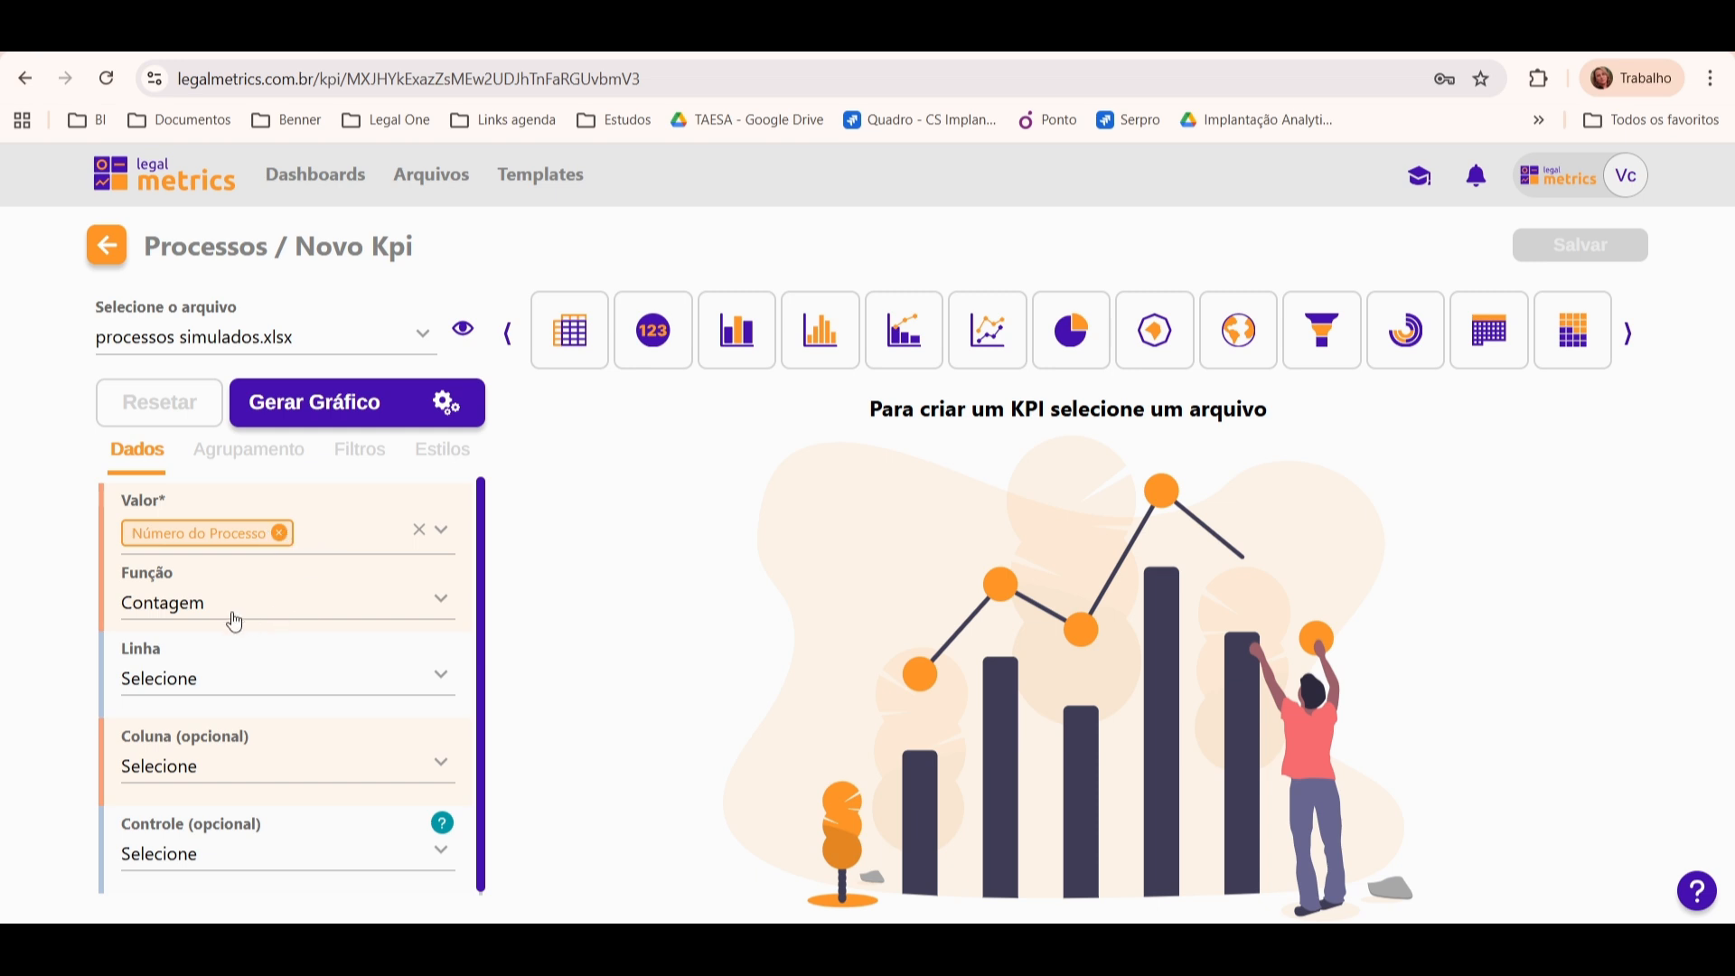
pyautogui.click(154, 617)
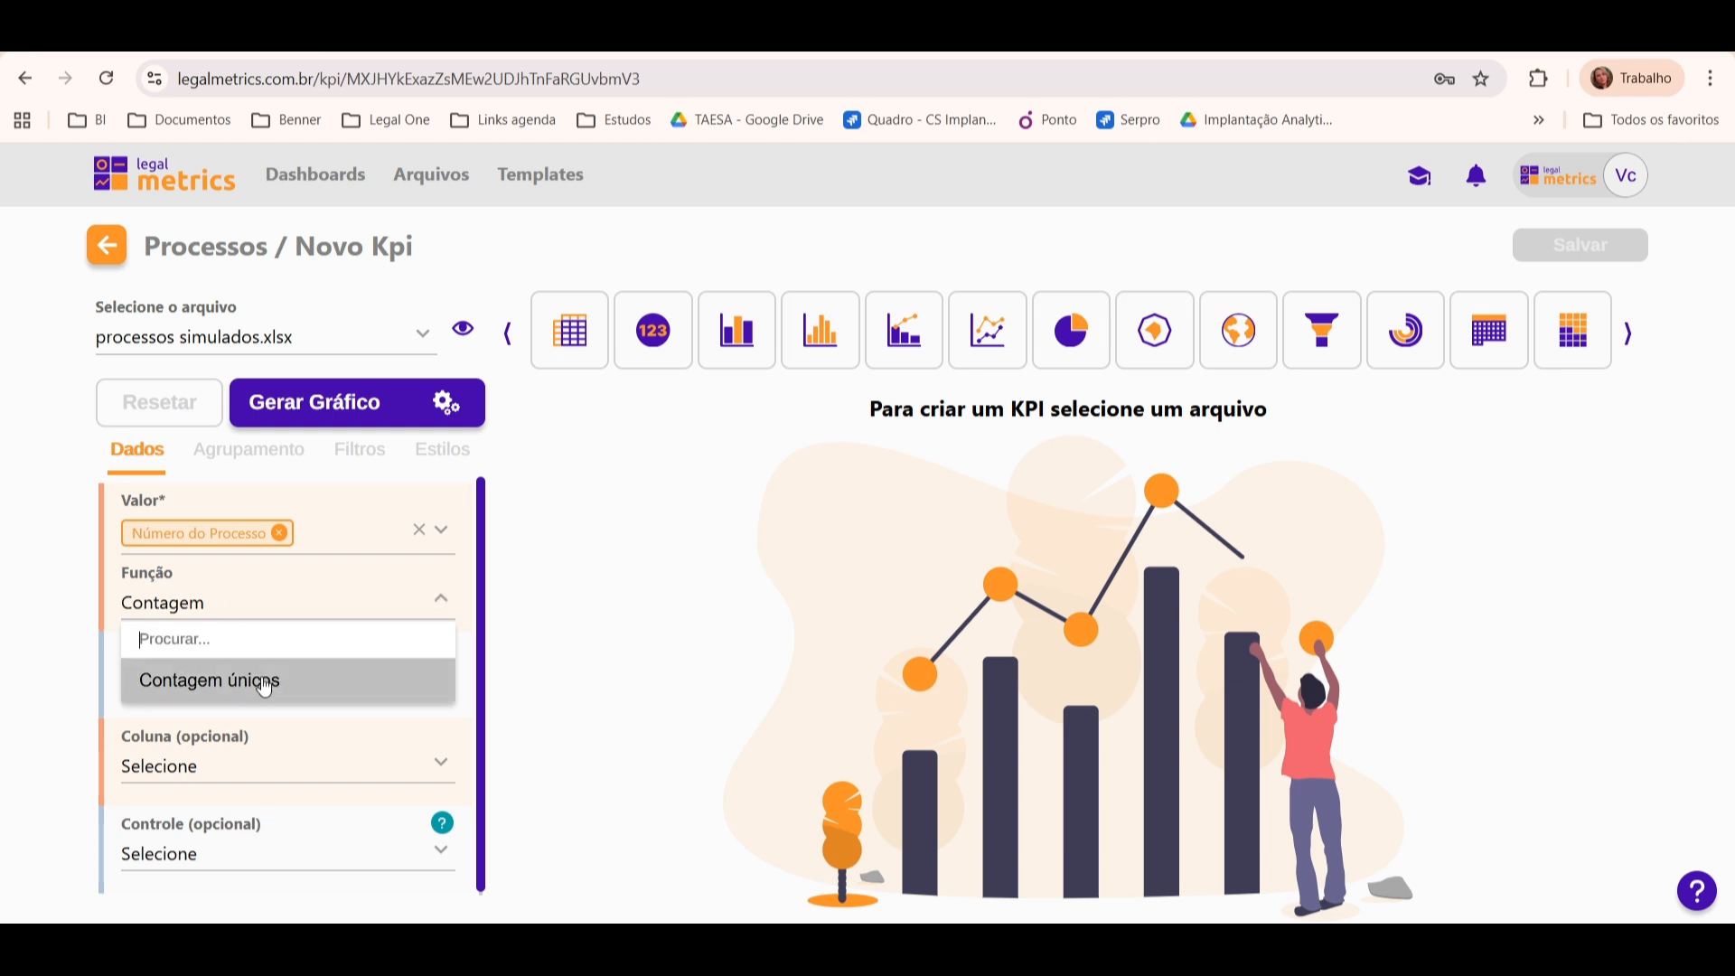
pyautogui.click(273, 684)
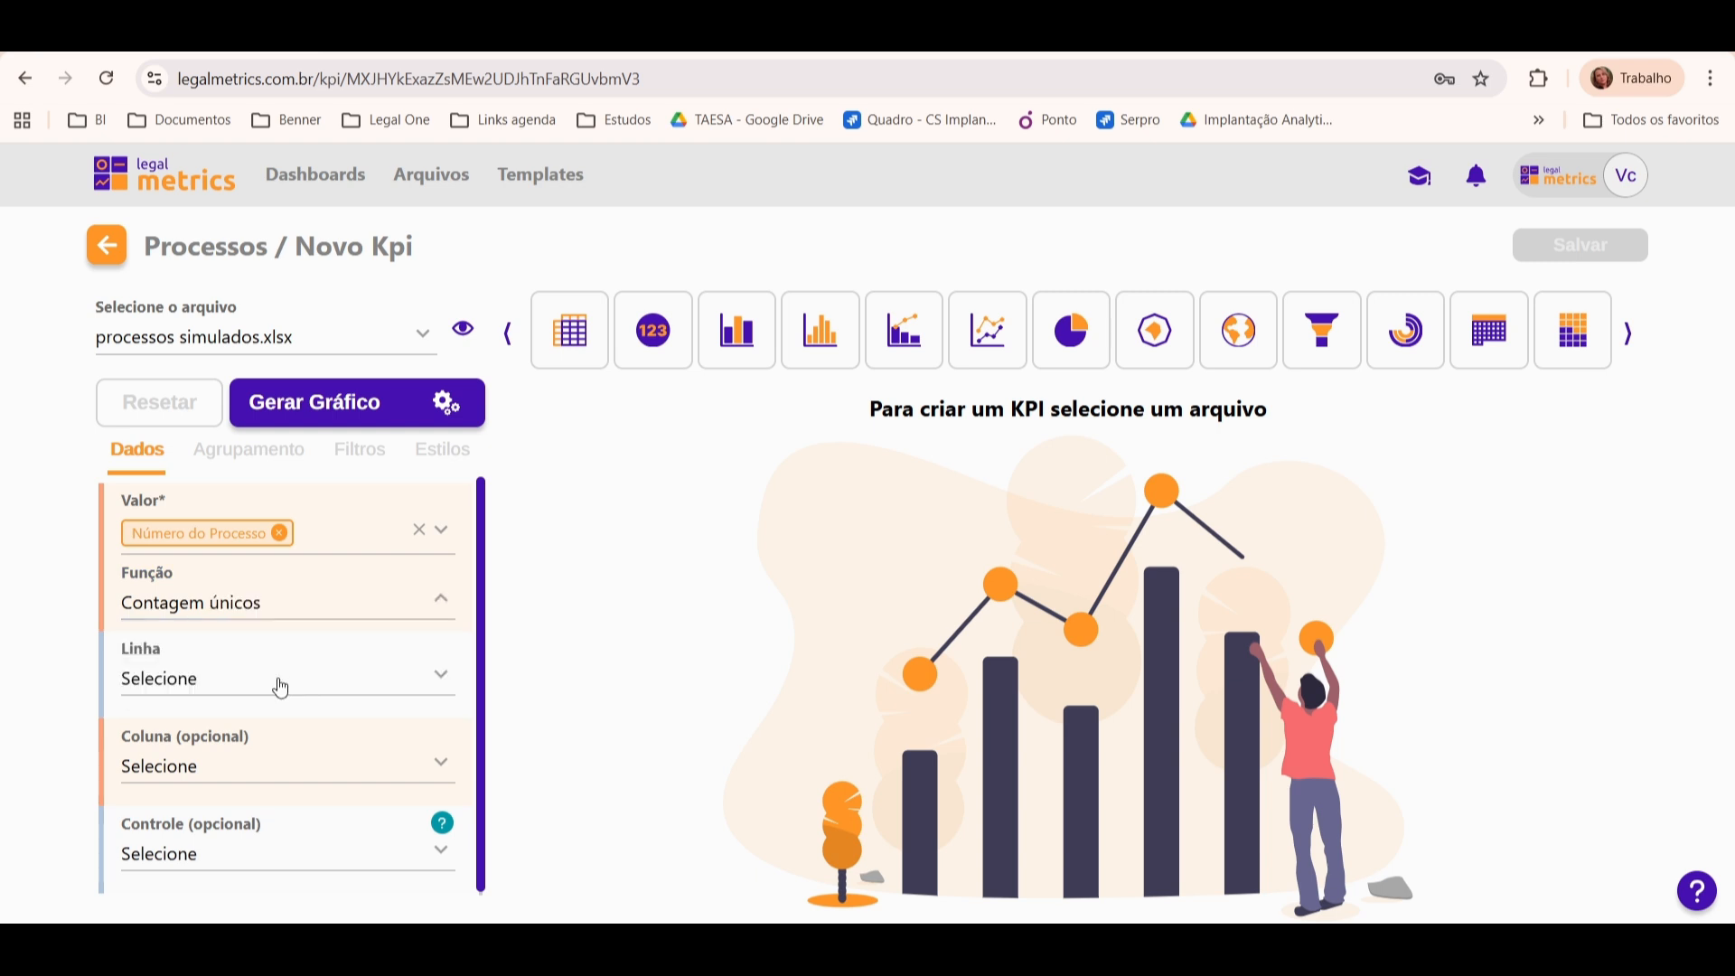
pyautogui.click(379, 407)
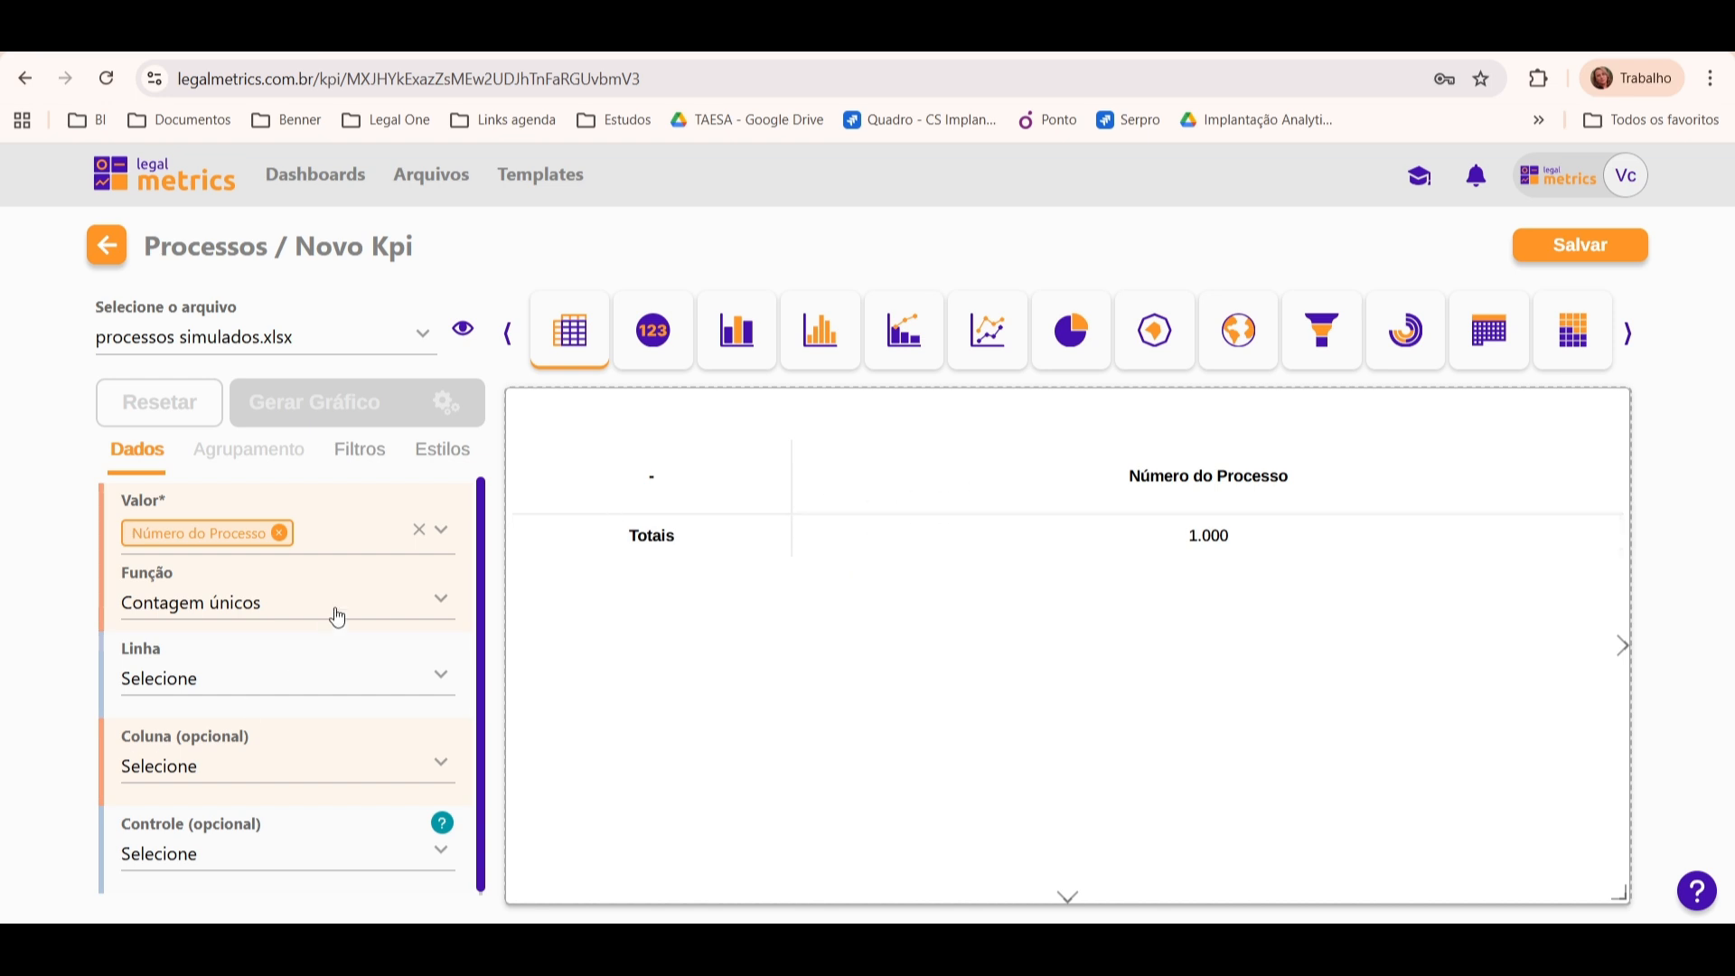
# Step: Break the count down by Polo Passivo in the rows and regenerate the chart
pyautogui.click(296, 682)
pyautogui.write('e')
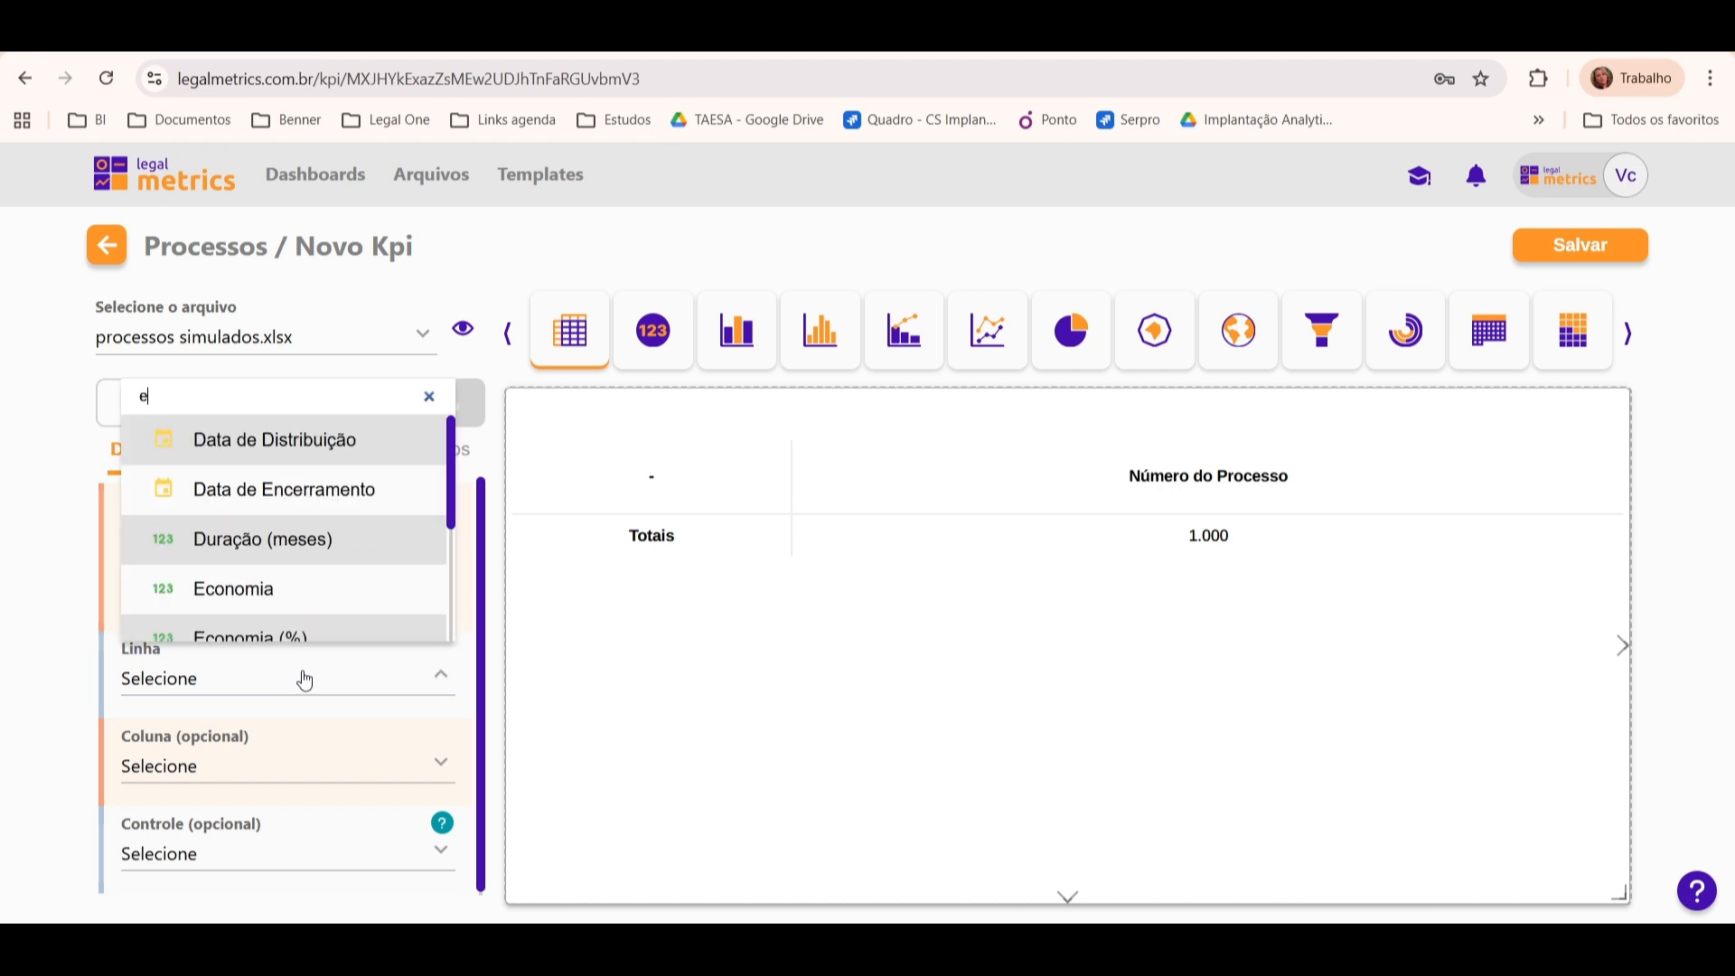
pyautogui.press('BackSpace')
pyautogui.write('polo')
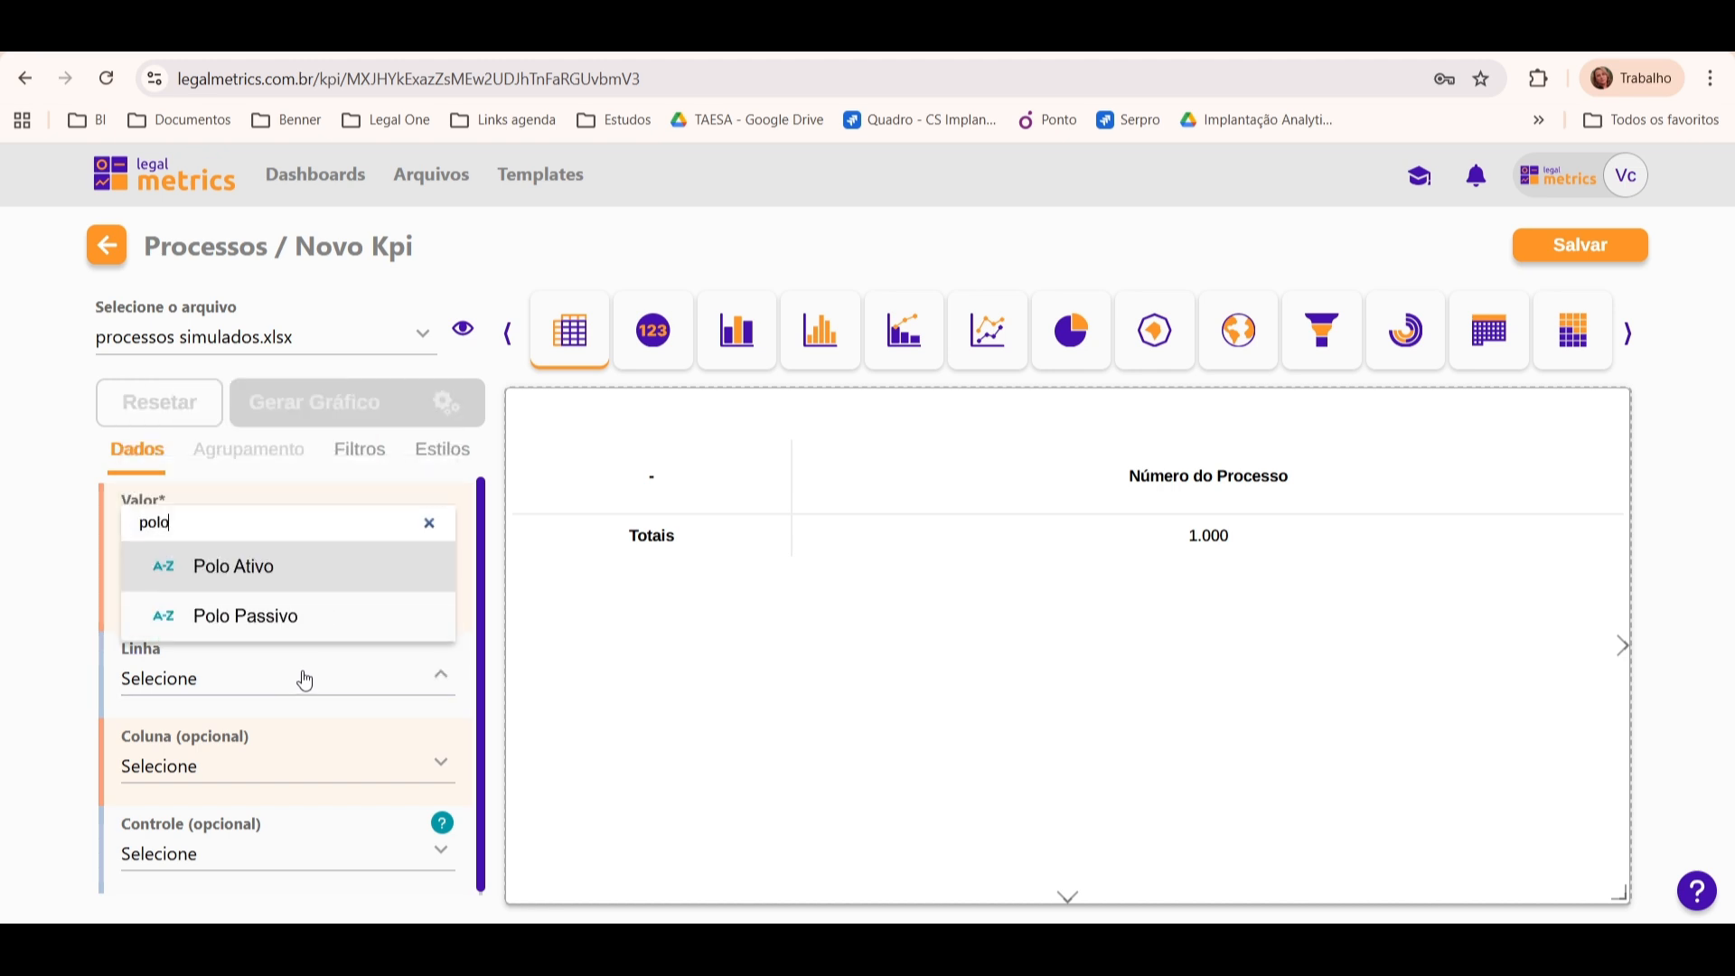
pyautogui.click(301, 617)
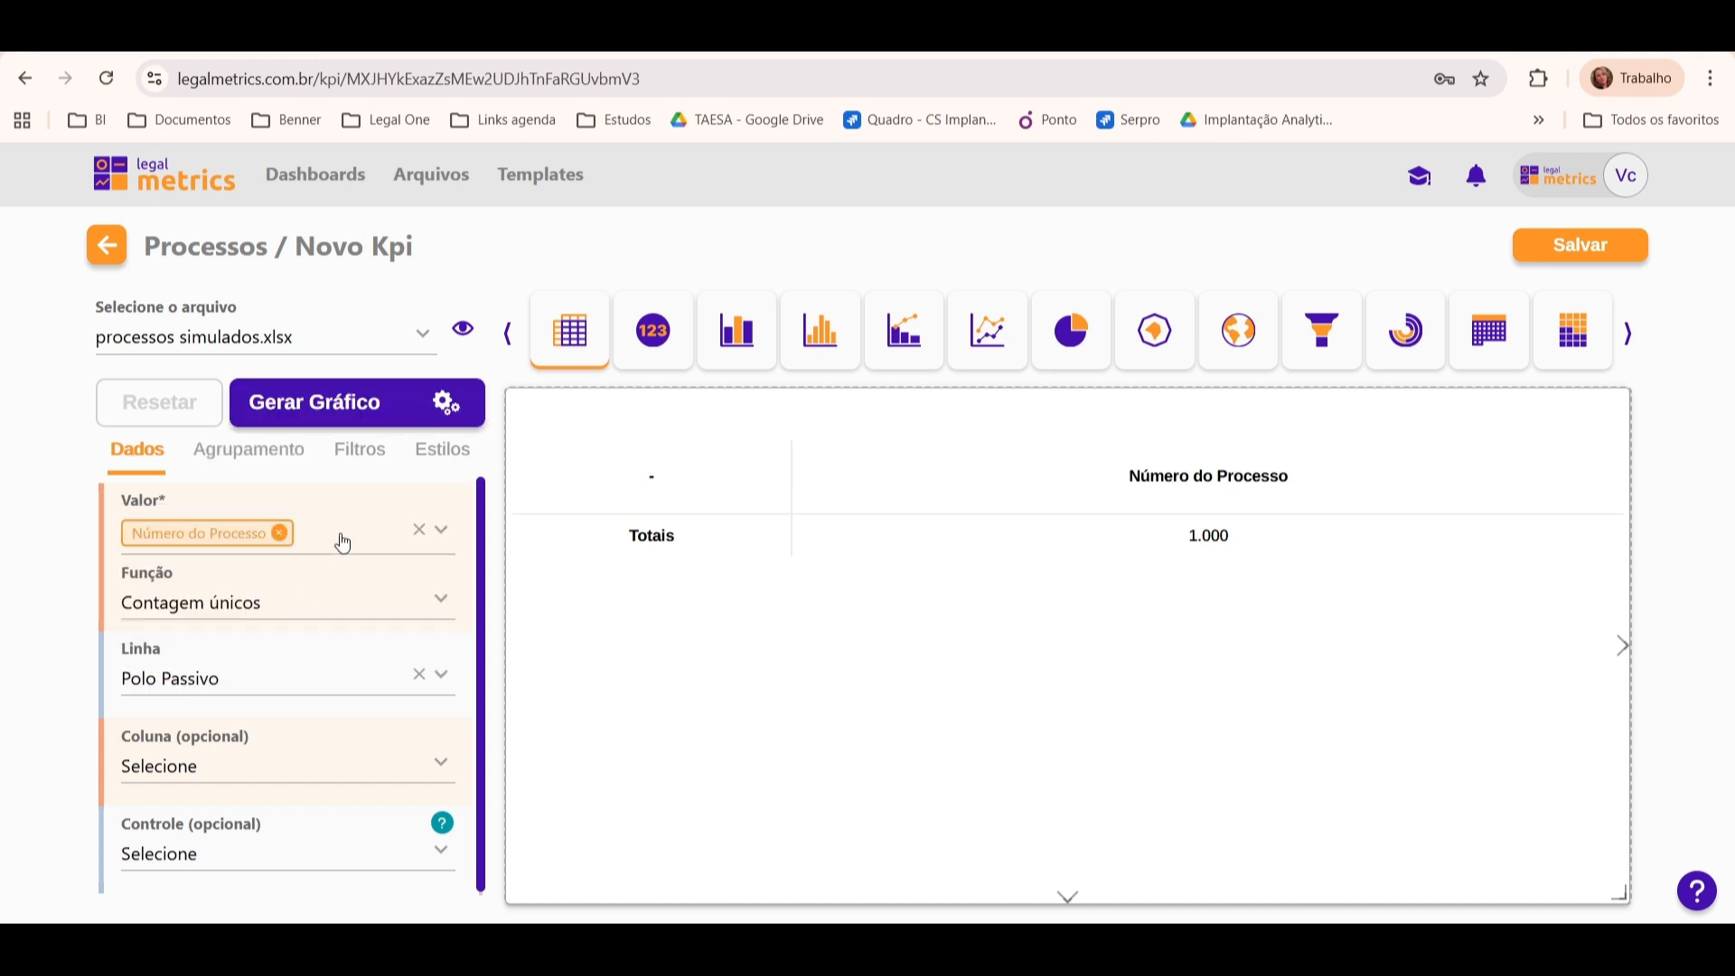
pyautogui.click(403, 417)
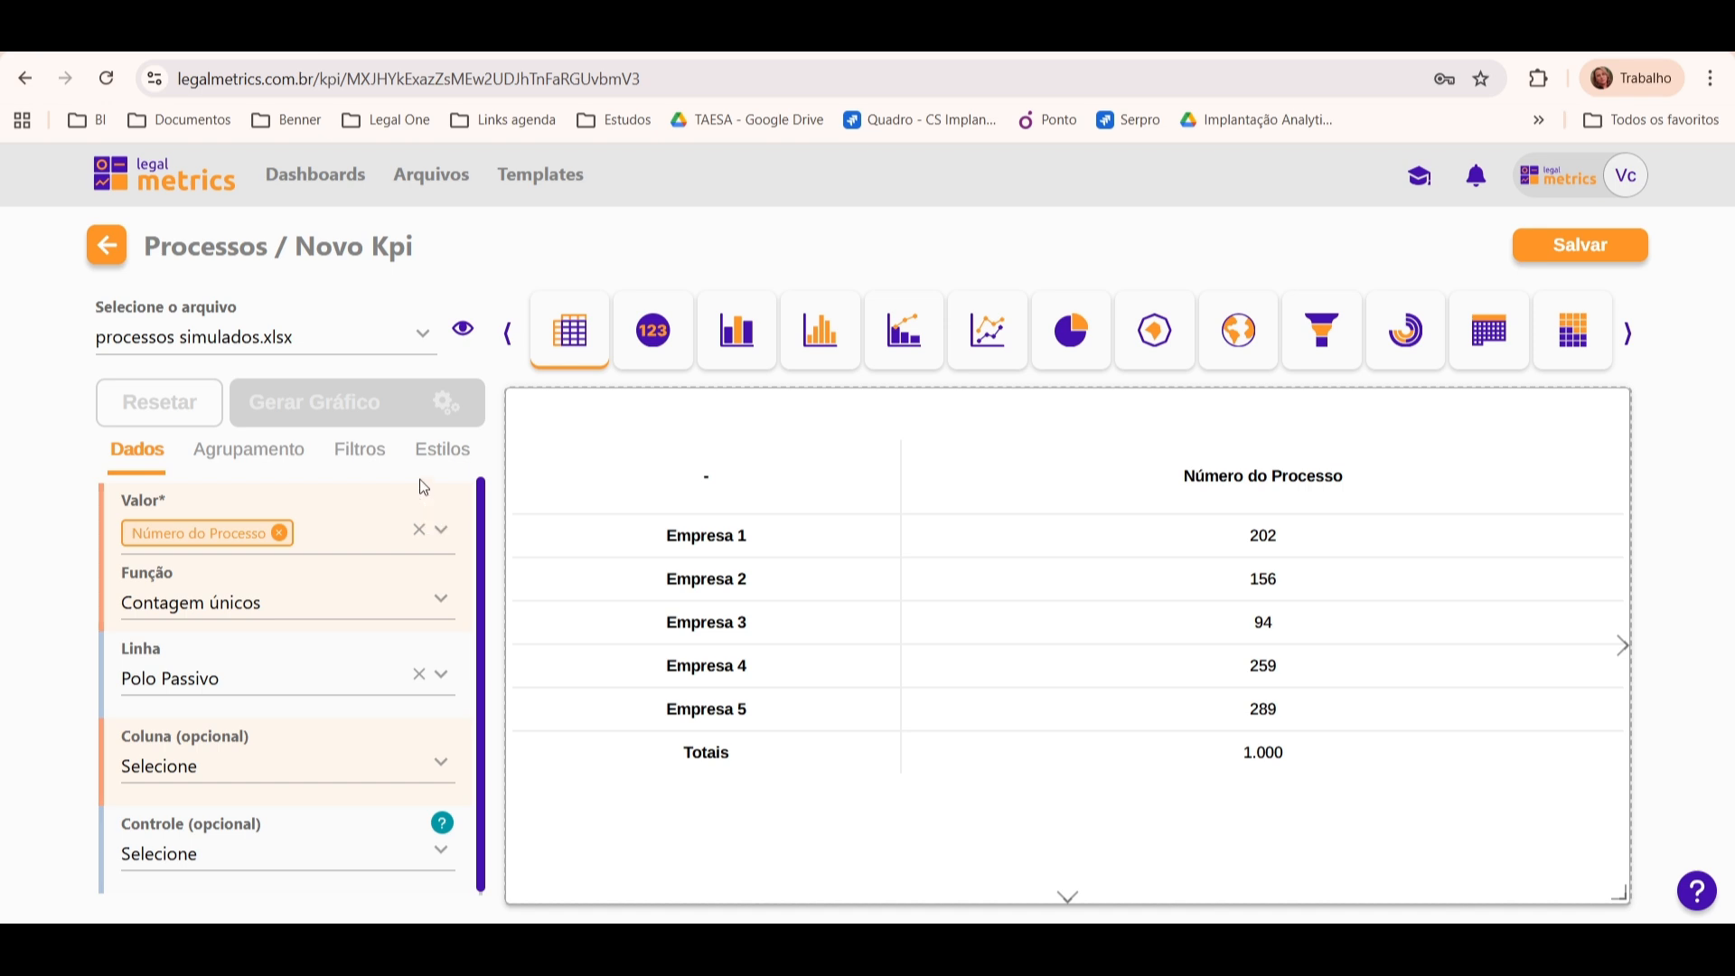
# Step: Add a simple filter on Status with the selected value Encerrado and regenerate the chart
pyautogui.click(365, 461)
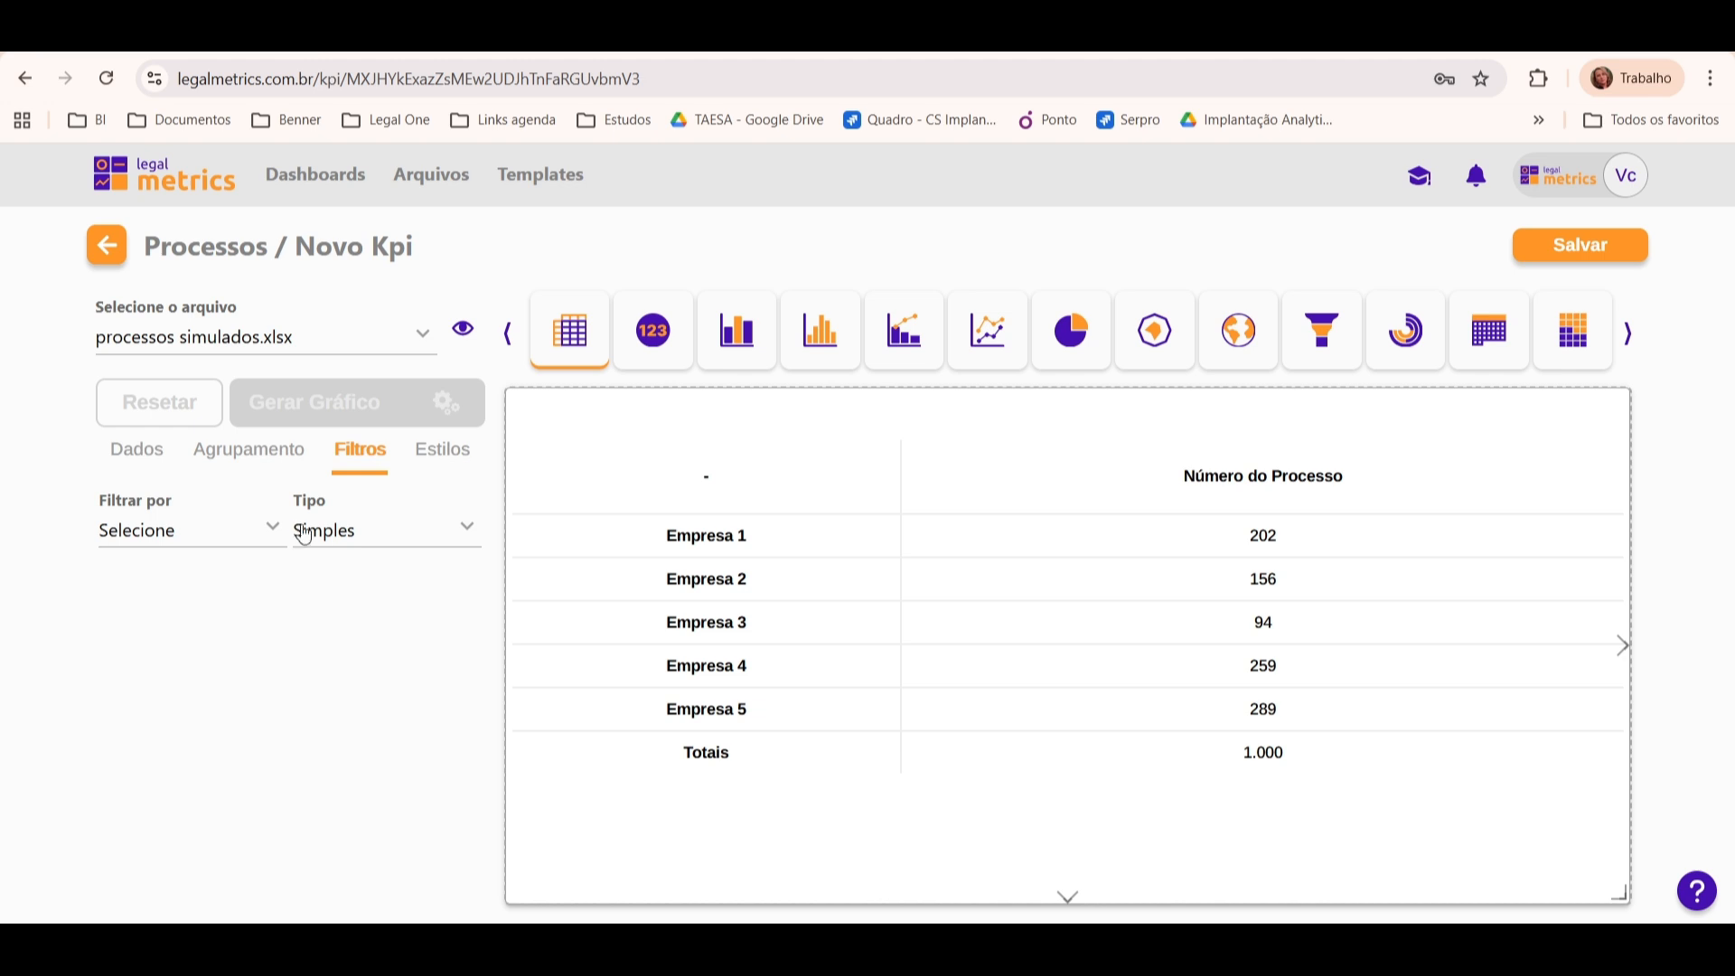
pyautogui.click(265, 534)
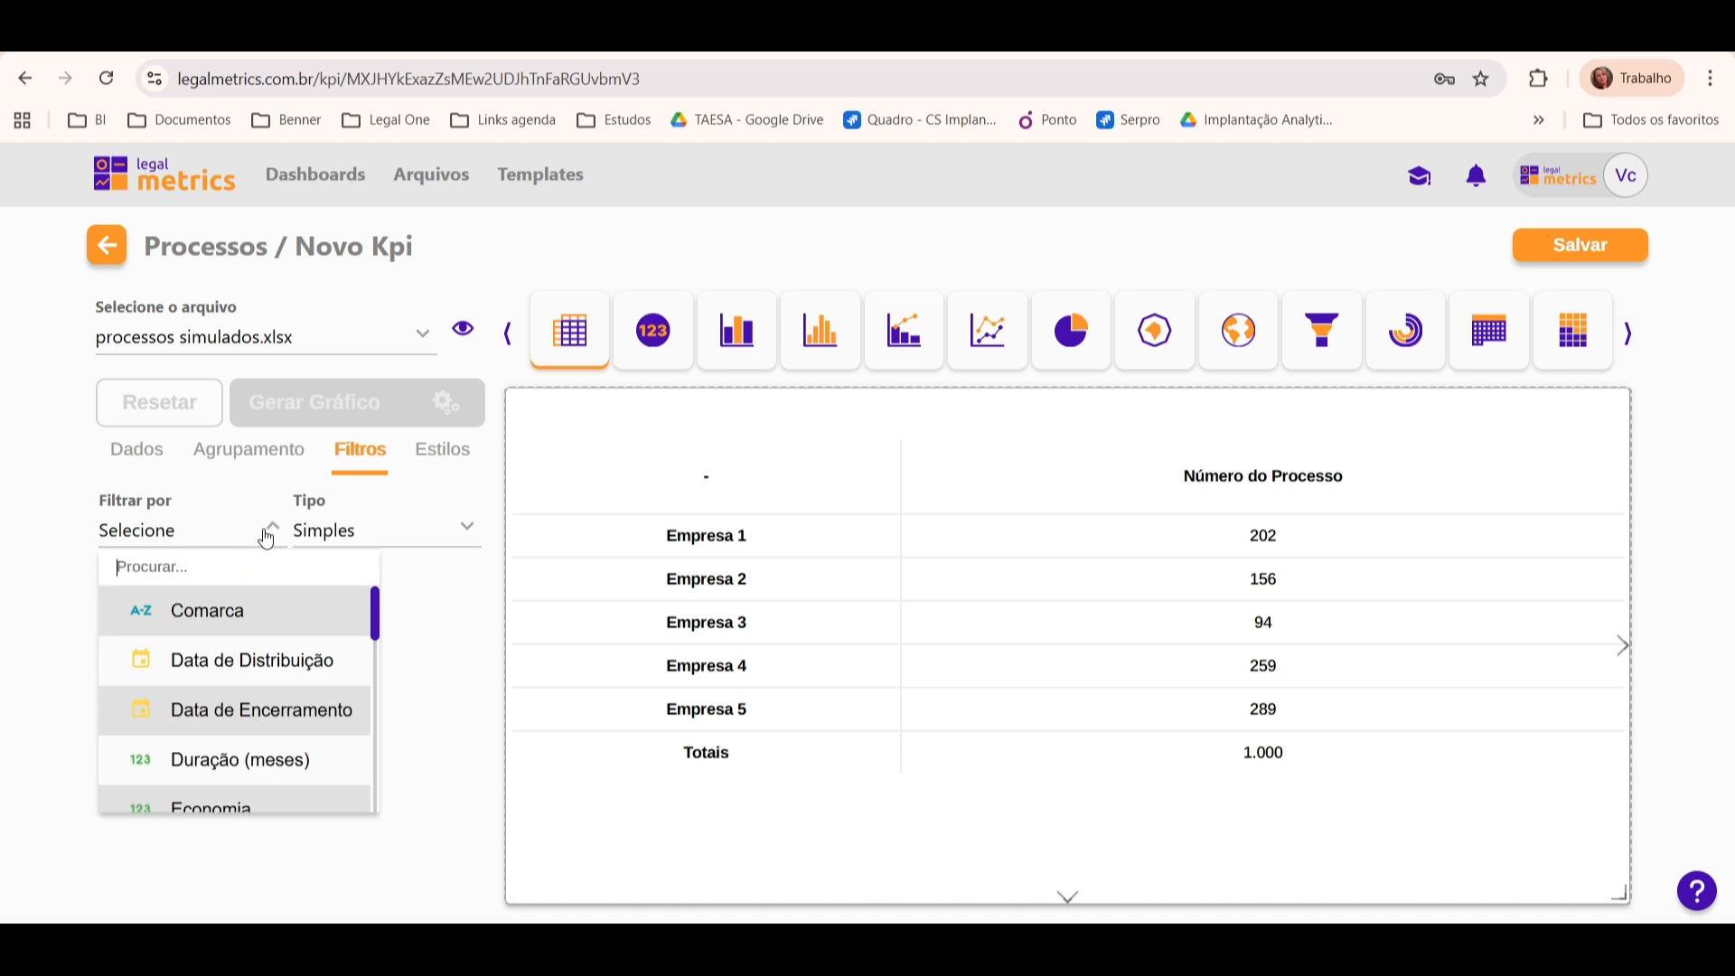
pyautogui.write('si')
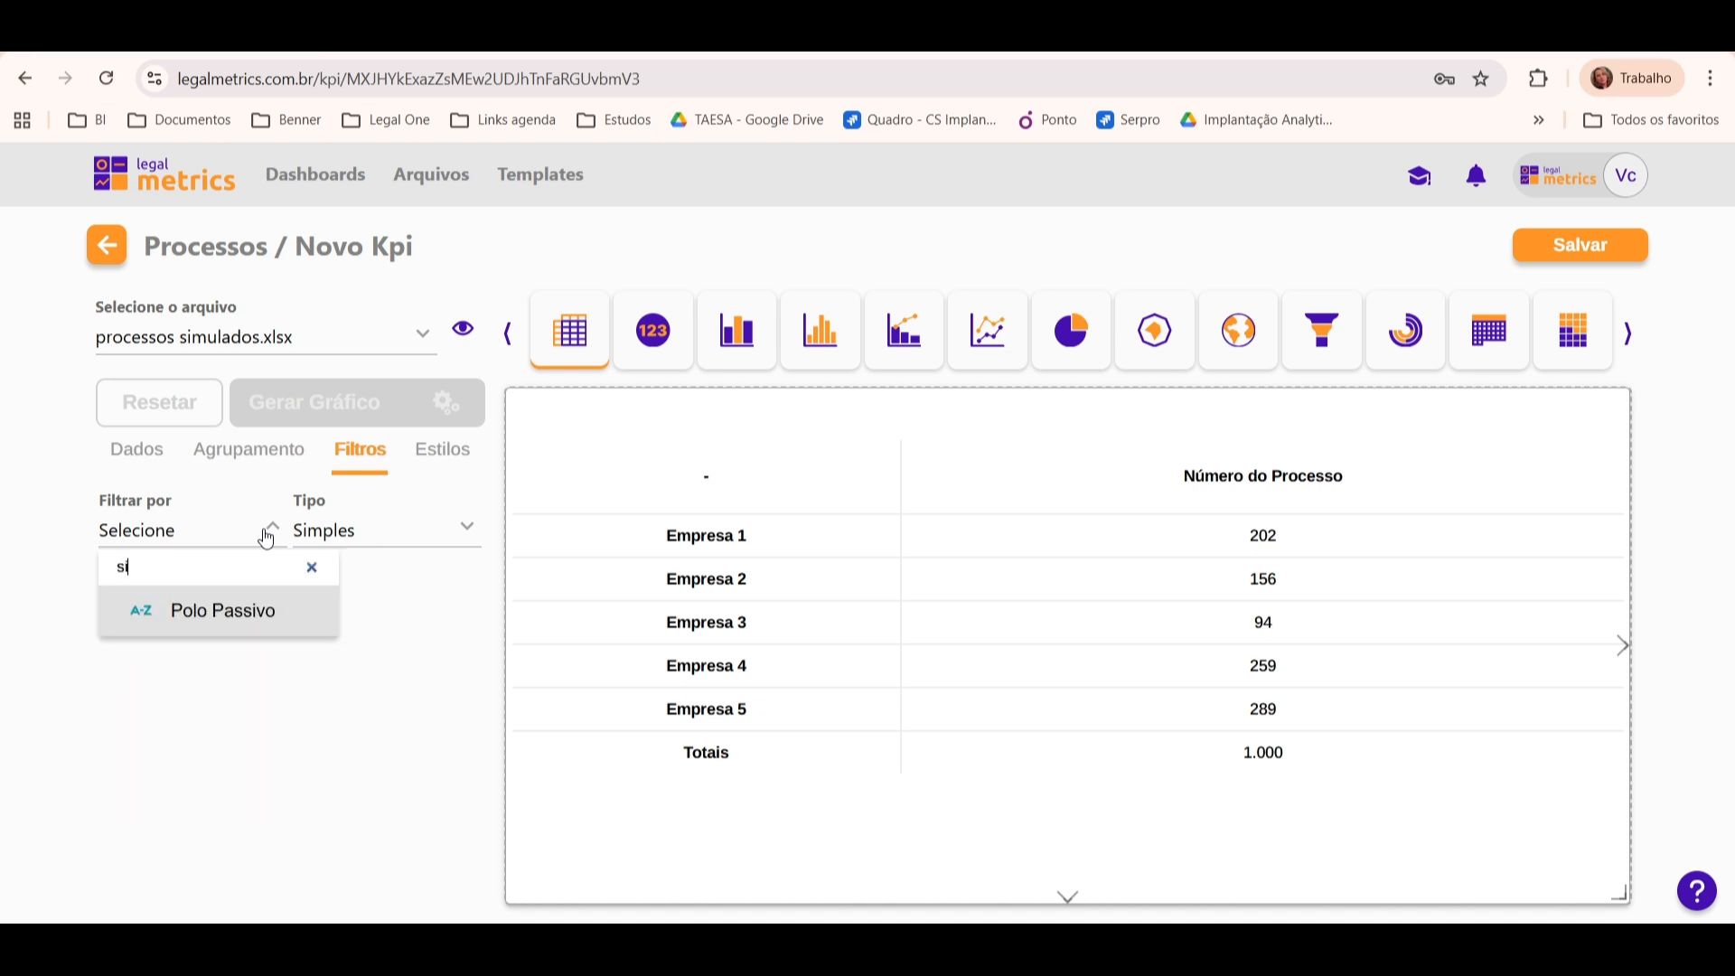
pyautogui.press('BackSpace')
pyautogui.write('t')
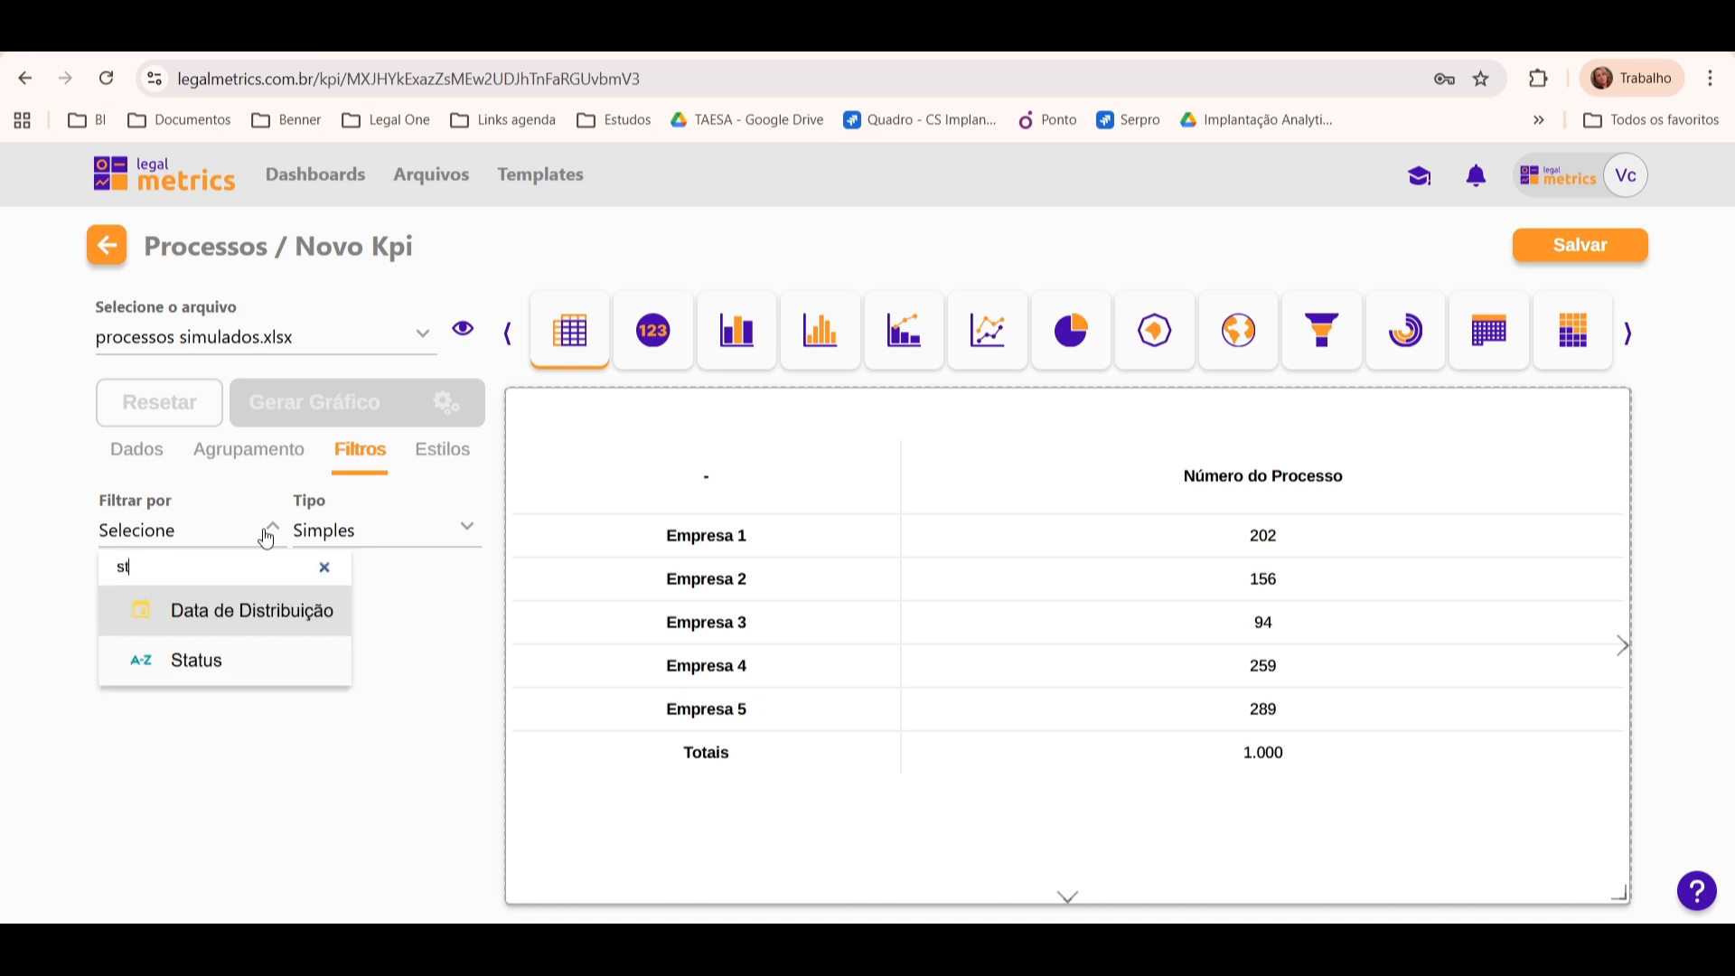
pyautogui.click(260, 674)
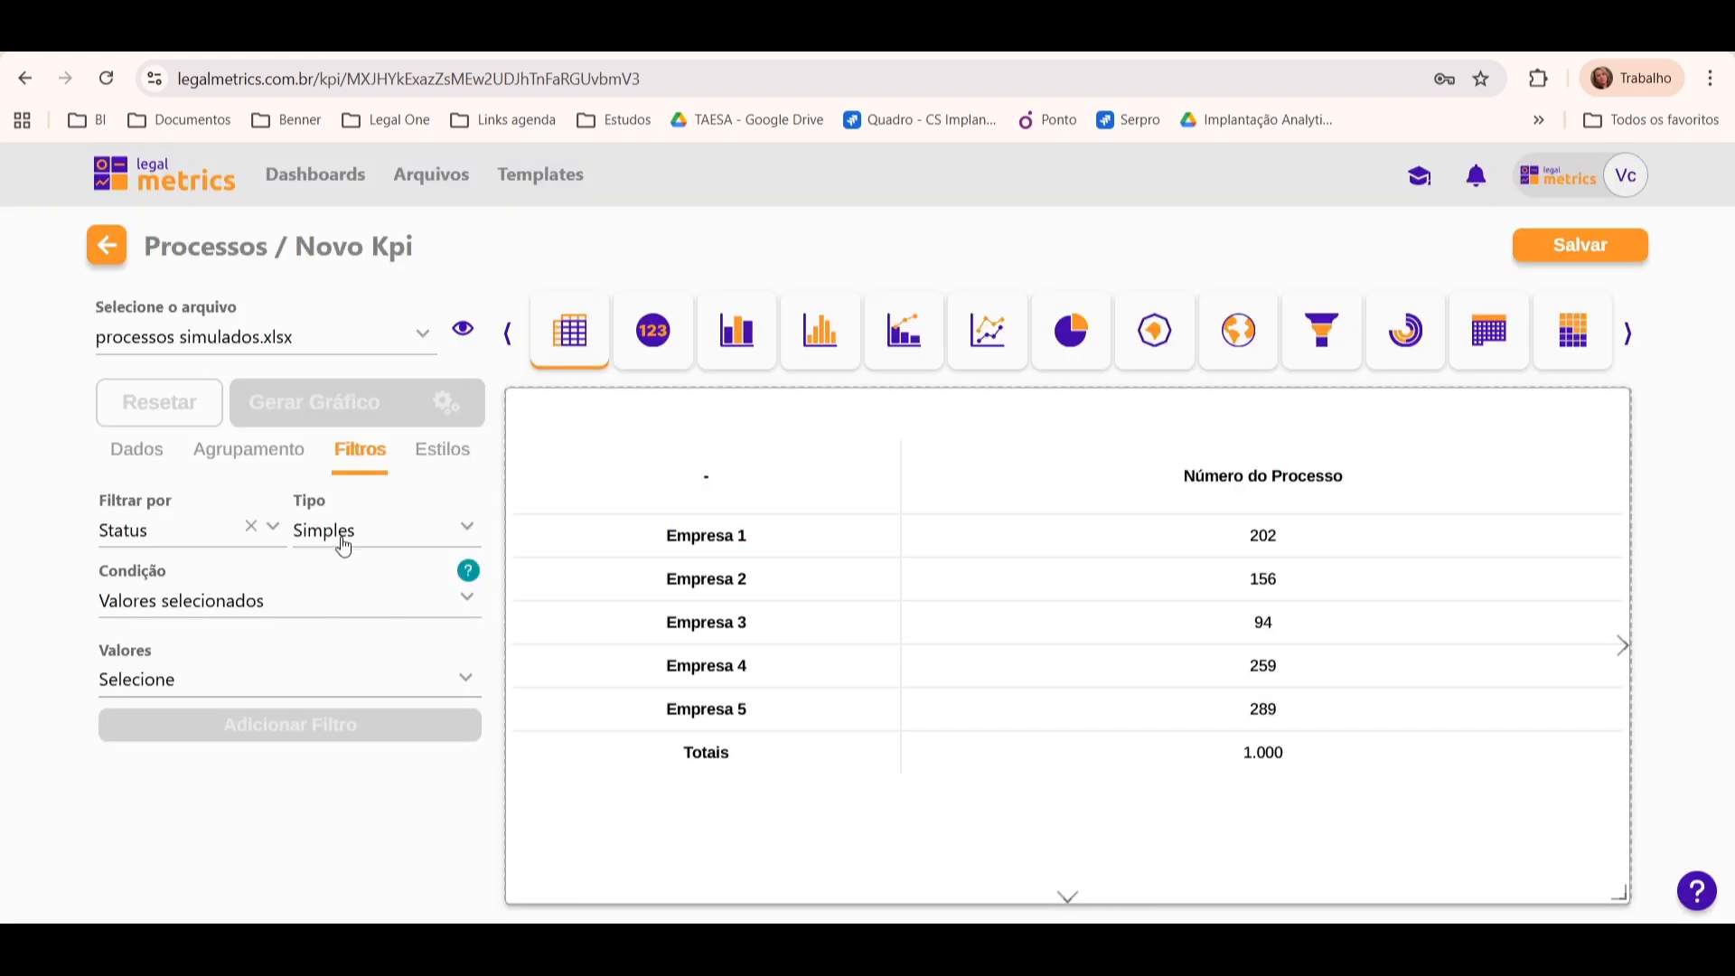
pyautogui.click(304, 689)
pyautogui.click(262, 856)
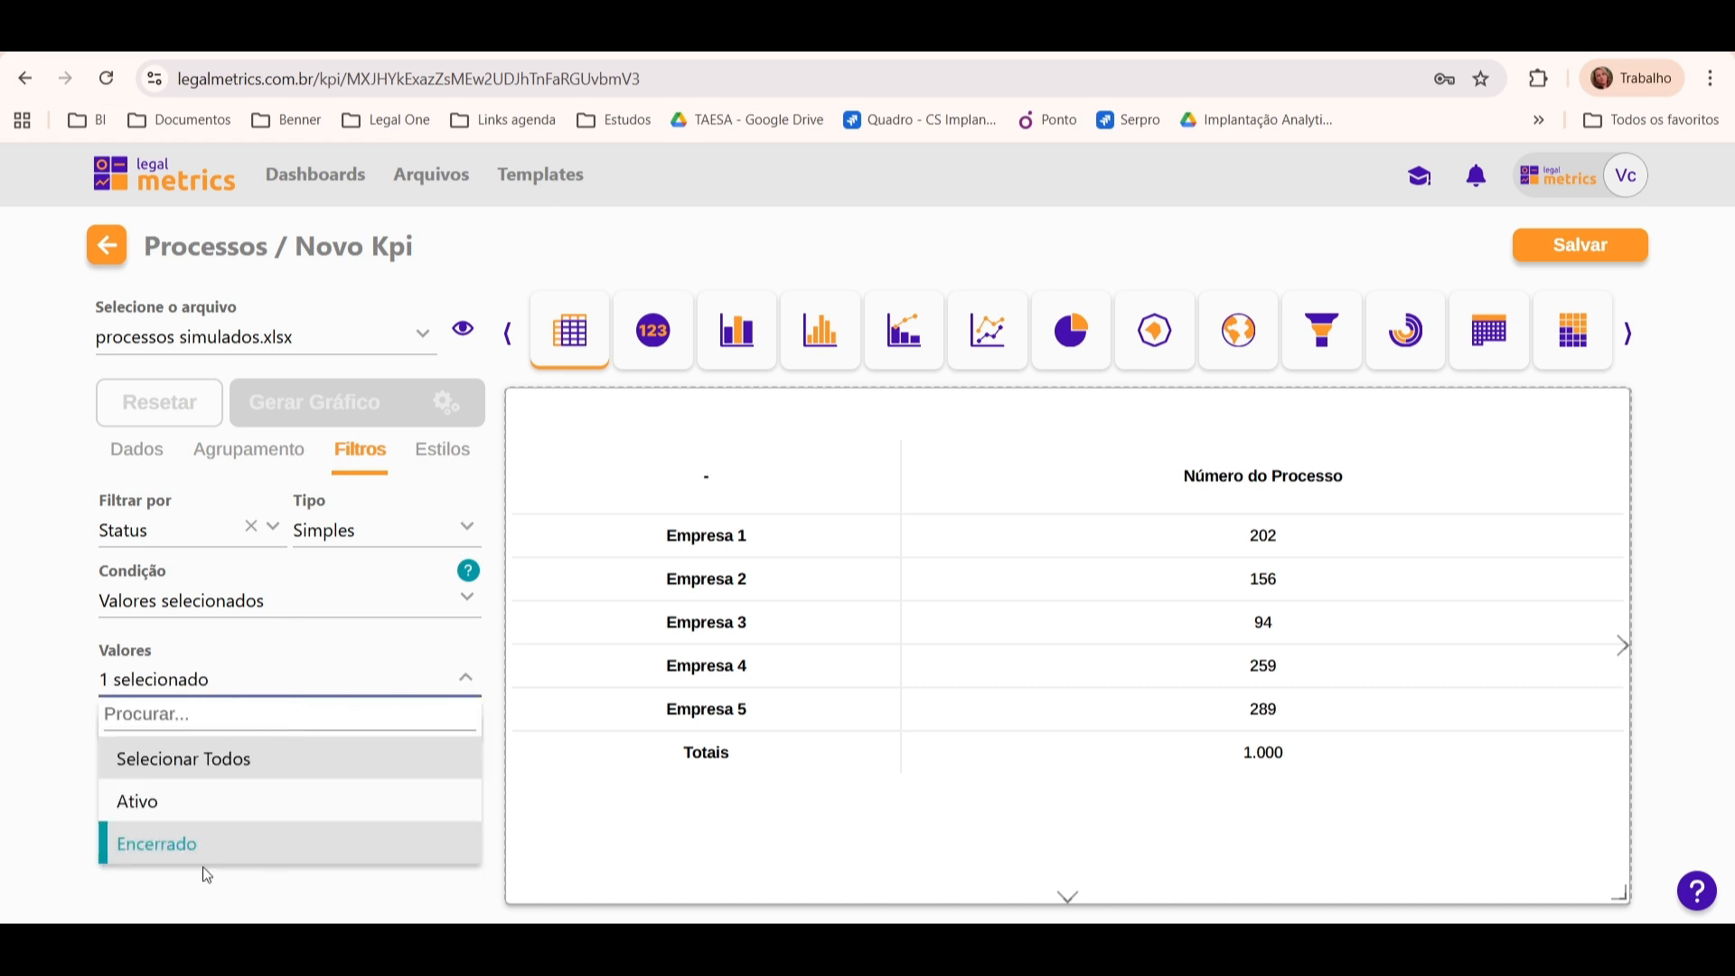
pyautogui.click(206, 887)
pyautogui.click(317, 722)
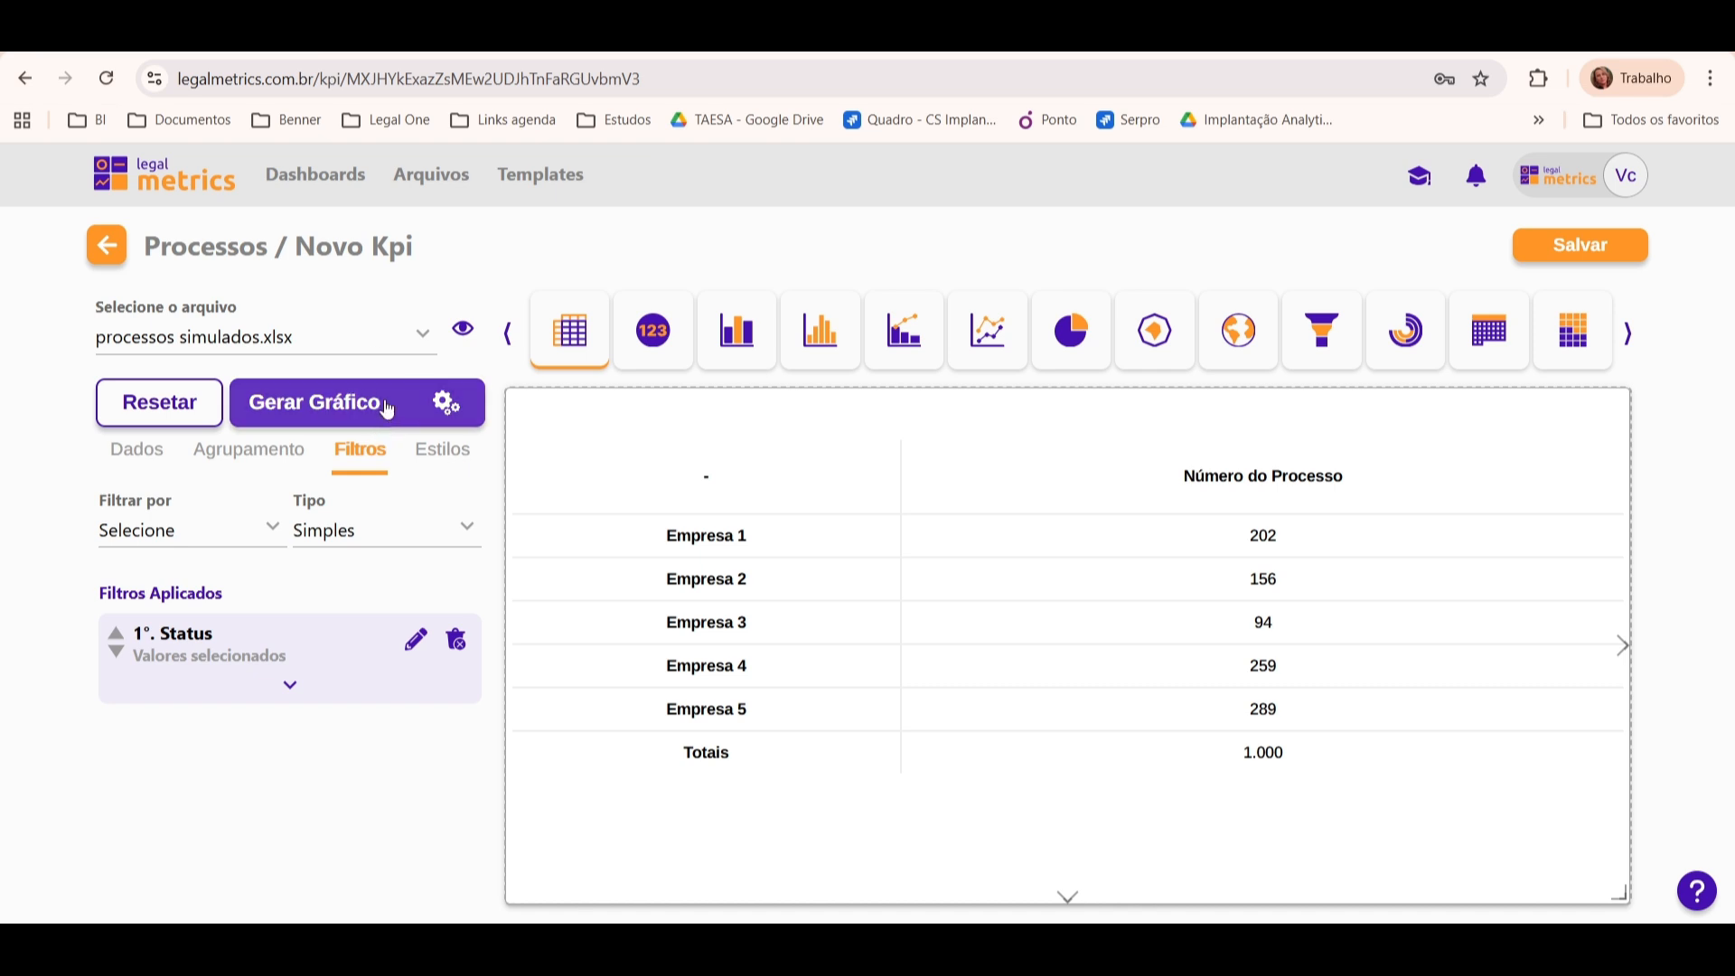
pyautogui.click(411, 383)
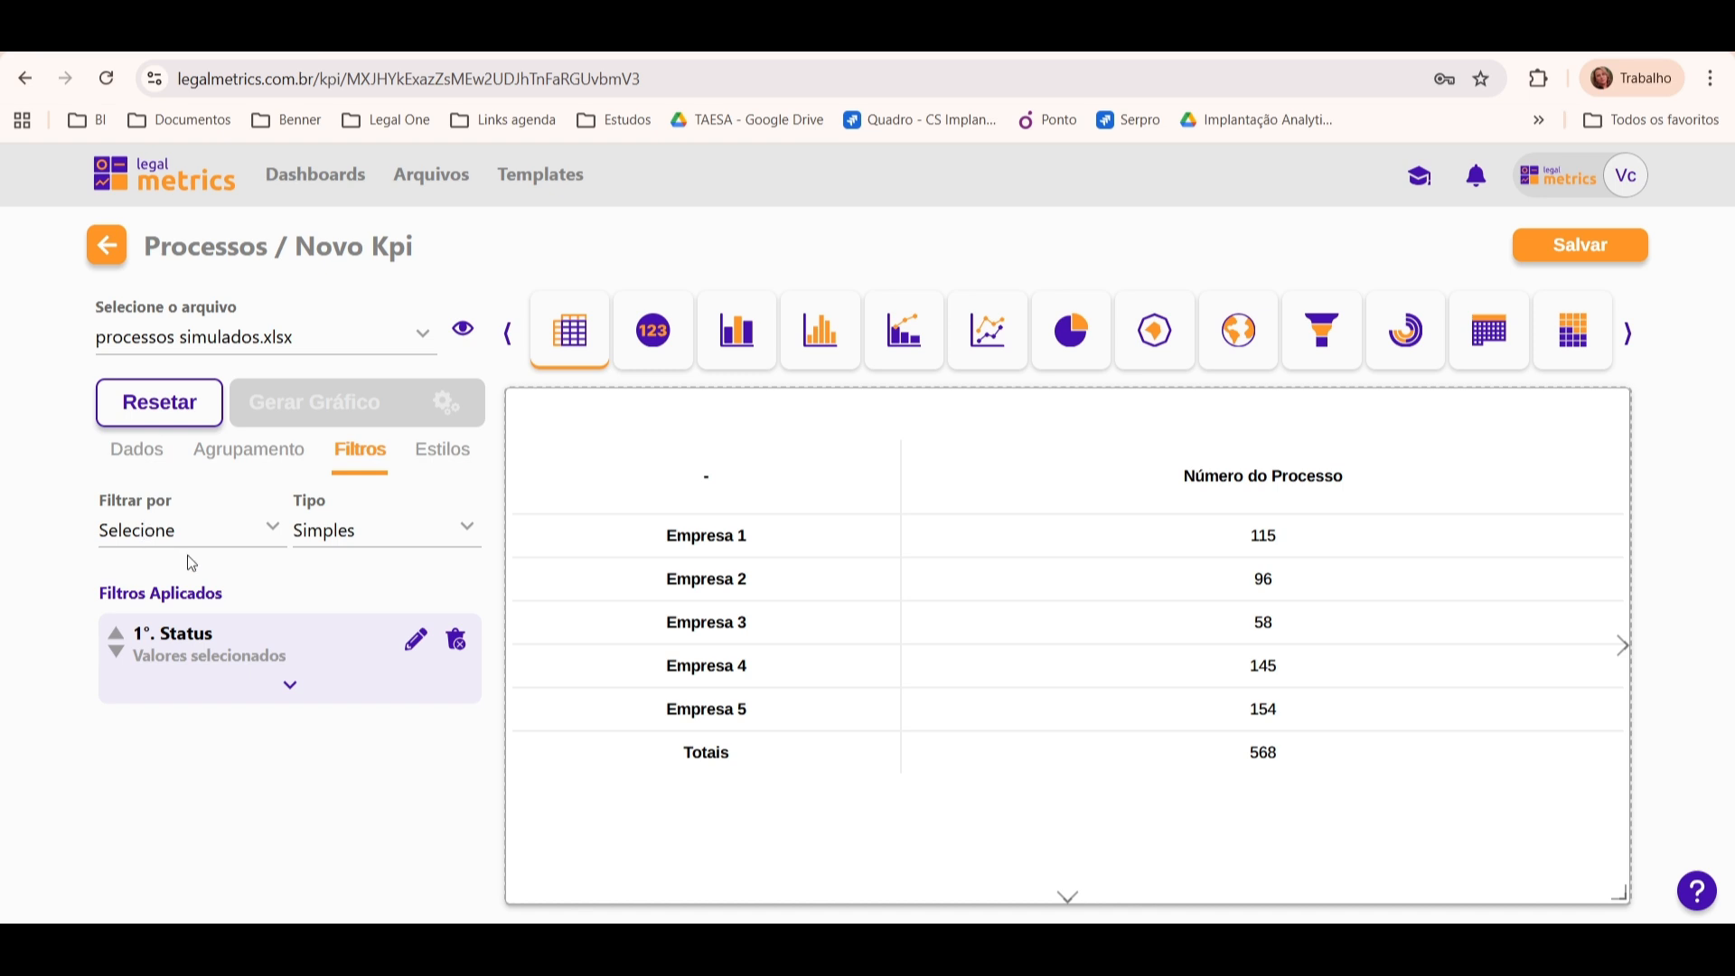
# Step: Start a second filter on the Resultado field
pyautogui.click(126, 539)
pyautogui.write('st')
pyautogui.press('BackSpace')
pyautogui.press('BackSpace')
pyautogui.write('res')
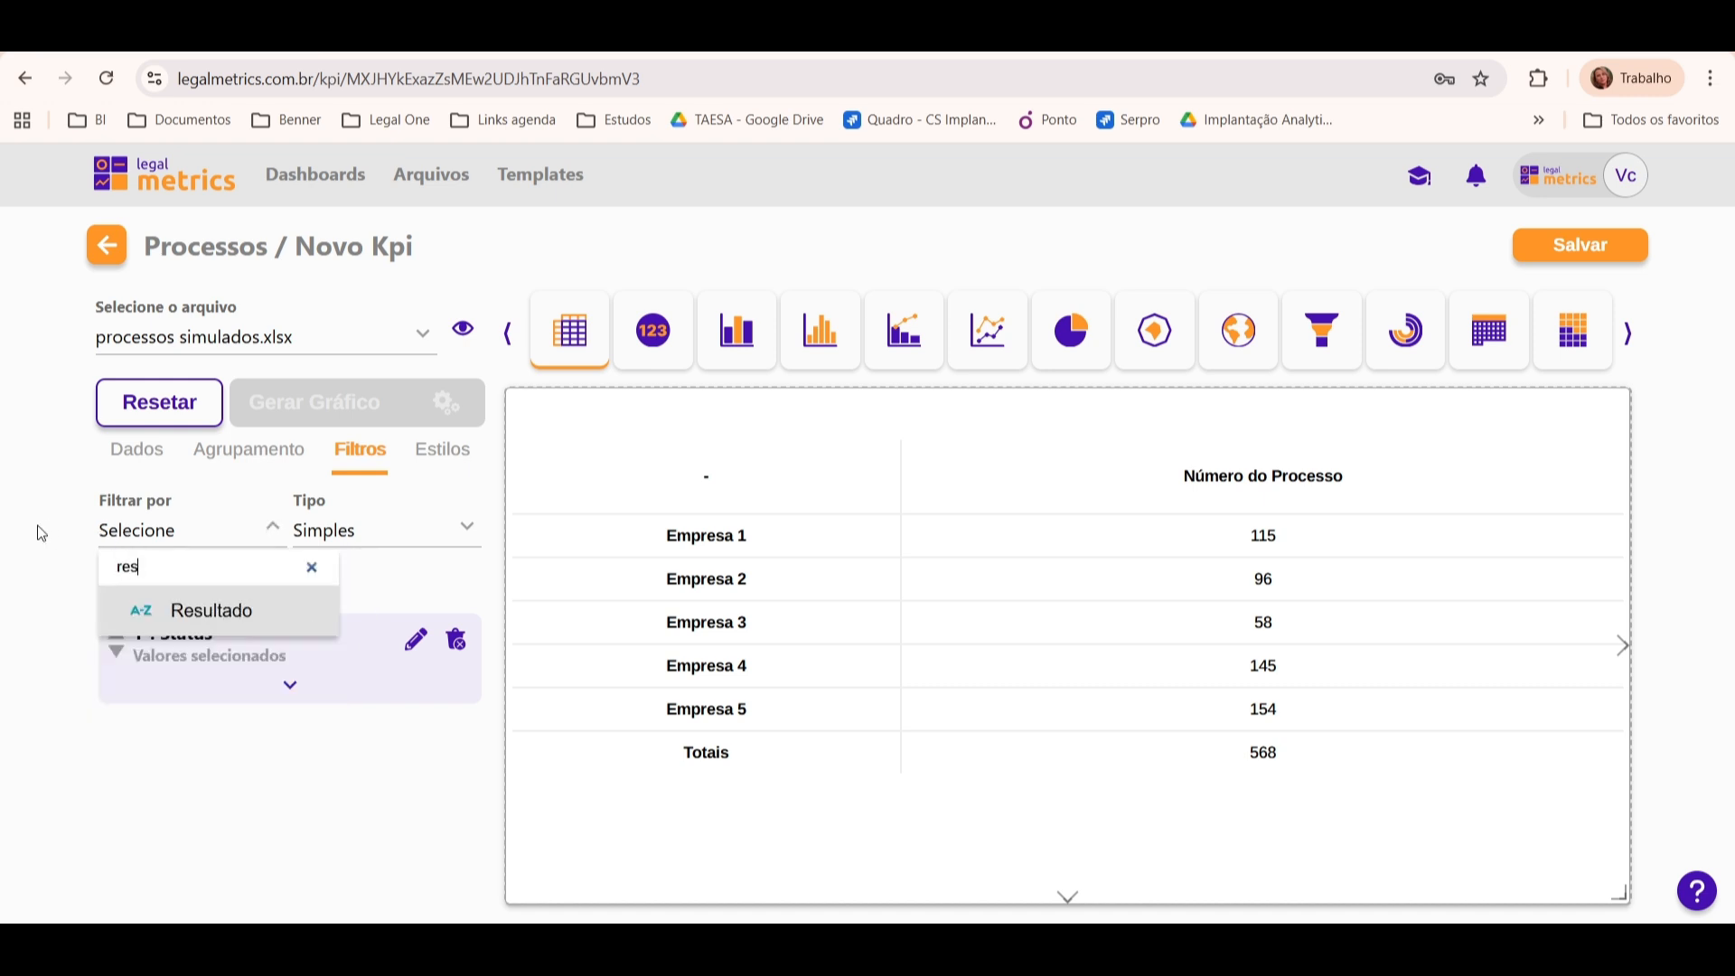
pyautogui.click(230, 608)
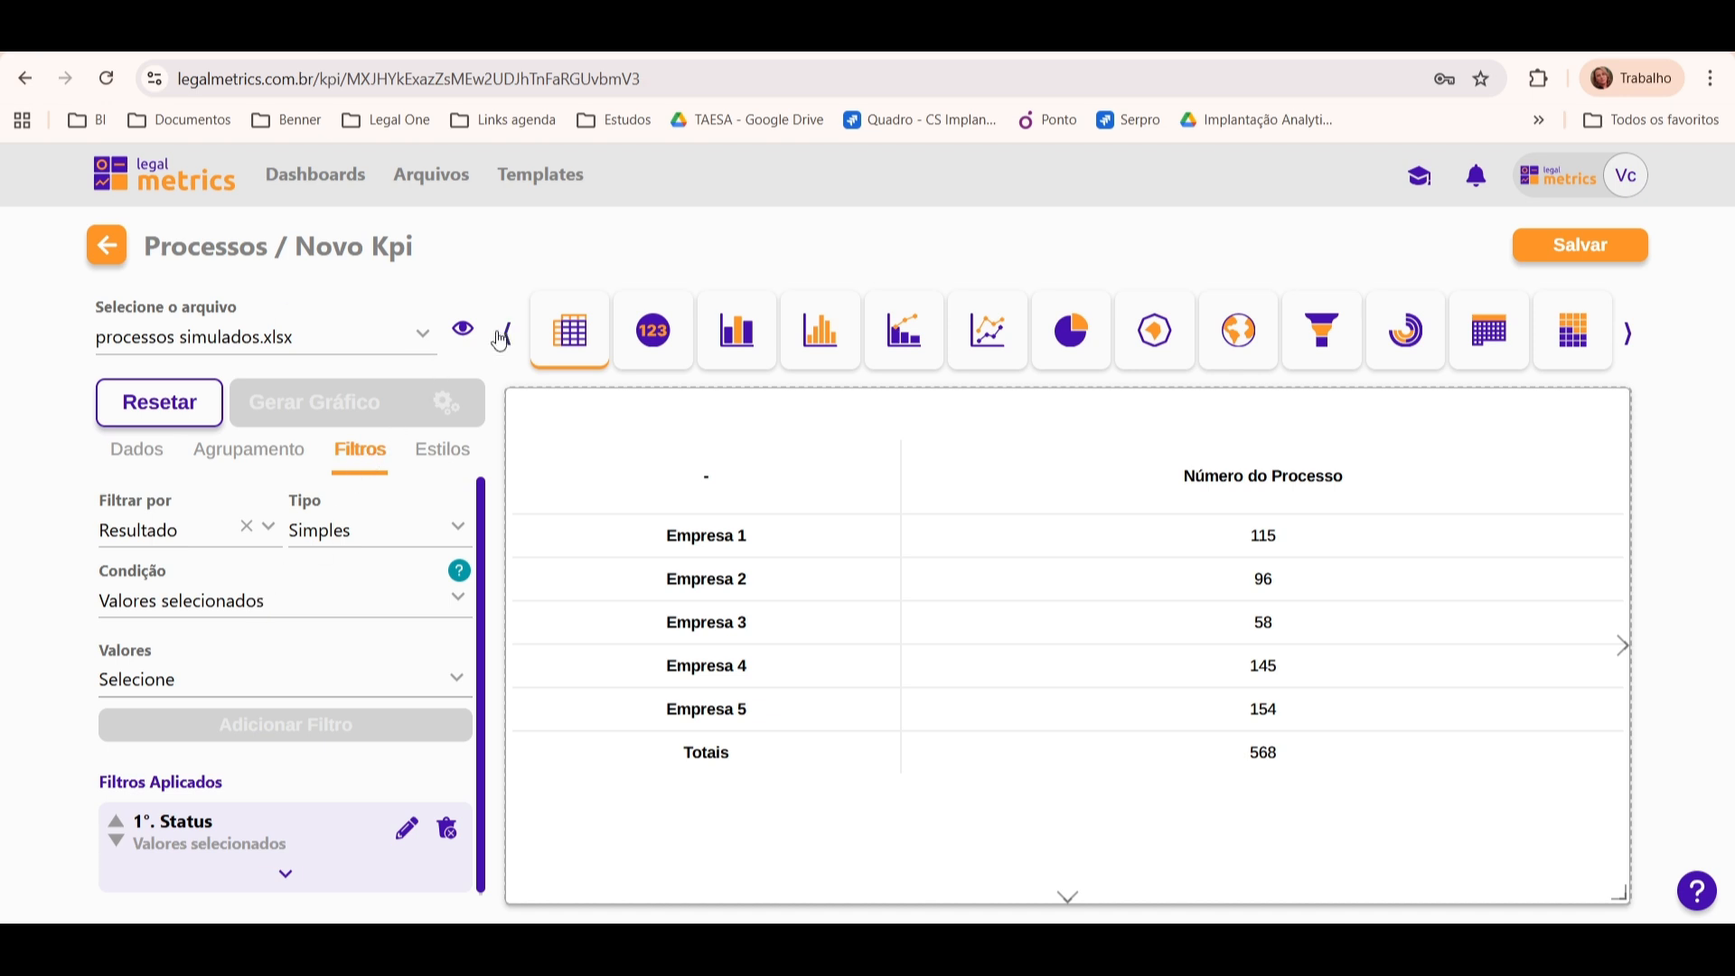
# Step: Preview the data in processos simulados.xlsx and examine its columns through to Resultado
pyautogui.click(465, 331)
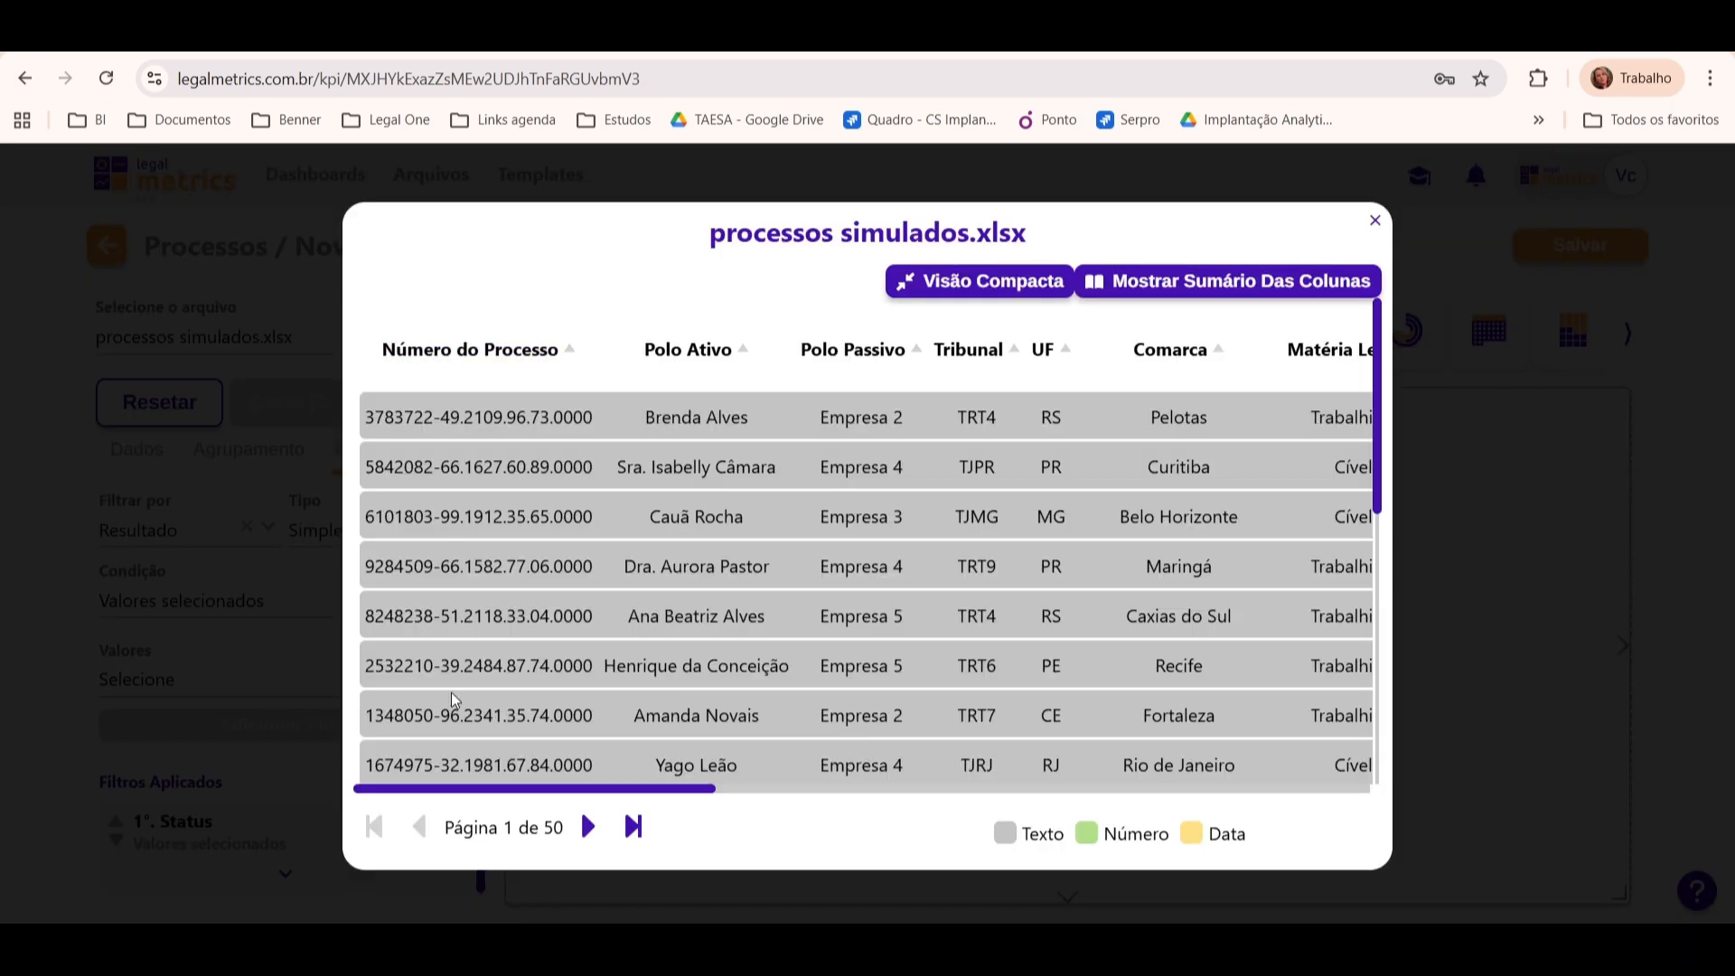
pyautogui.hscroll(10, 516, 807)
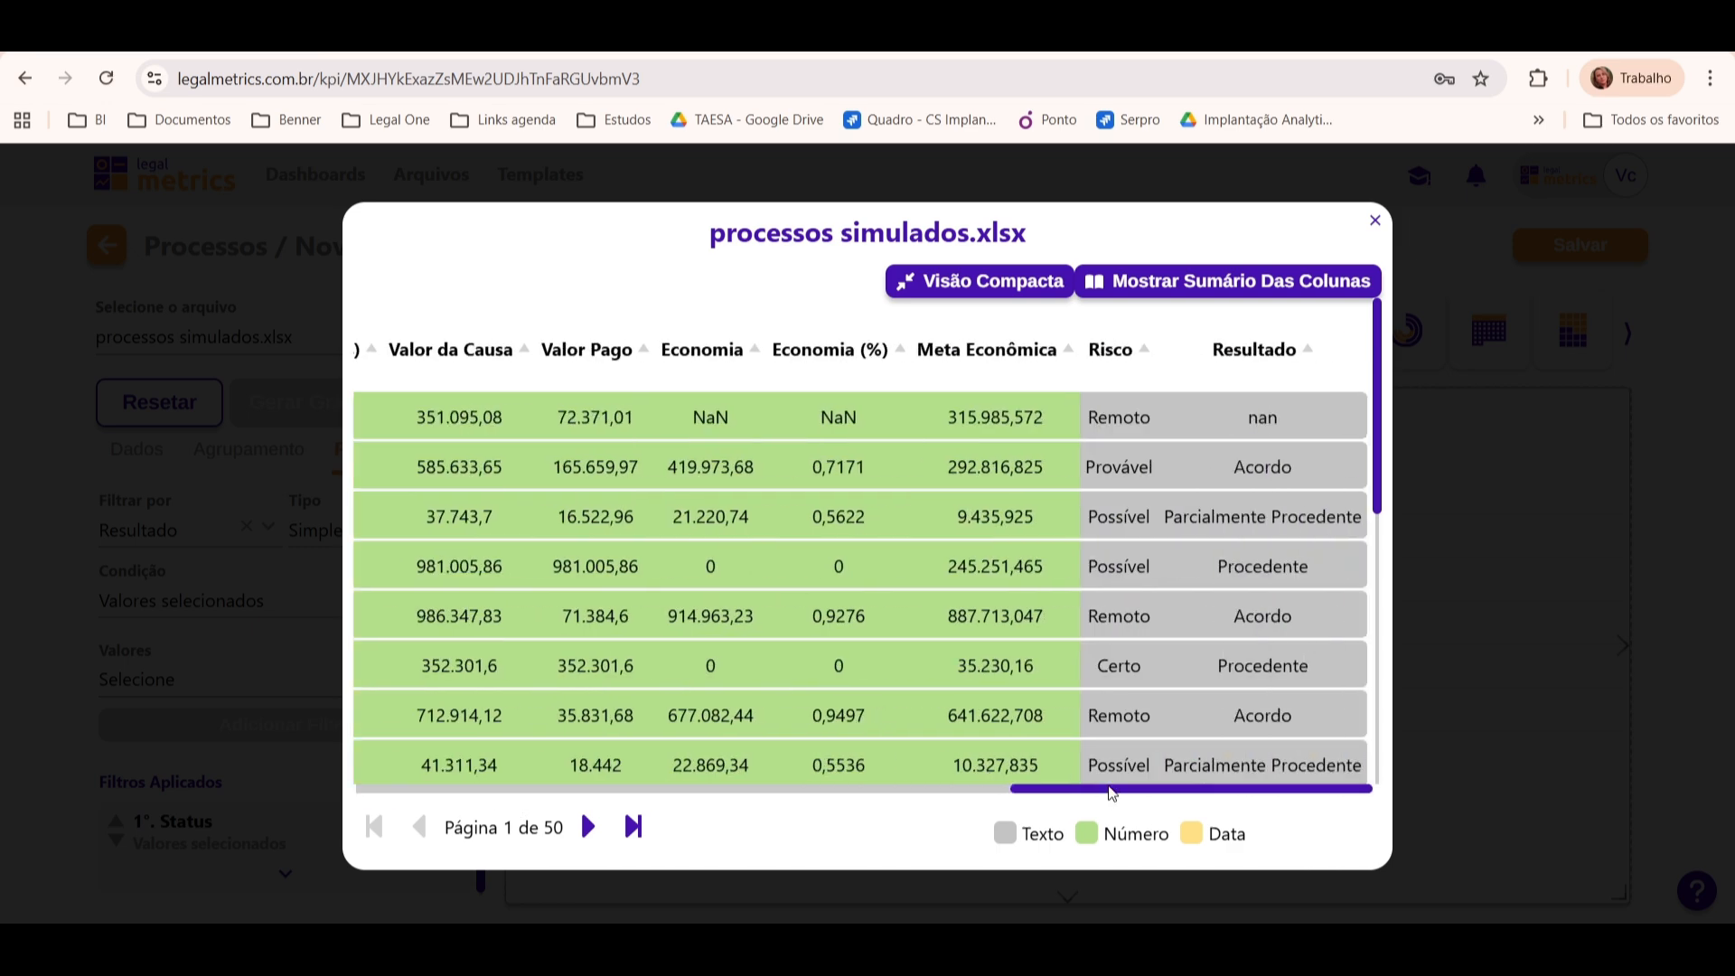
pyautogui.hscroll(-10, 455, 808)
pyautogui.hscroll(10, 456, 809)
pyautogui.click(1374, 219)
# Step: Select Acordo as the Resultado filter value, add the filter and regenerate the chart
pyautogui.click(222, 676)
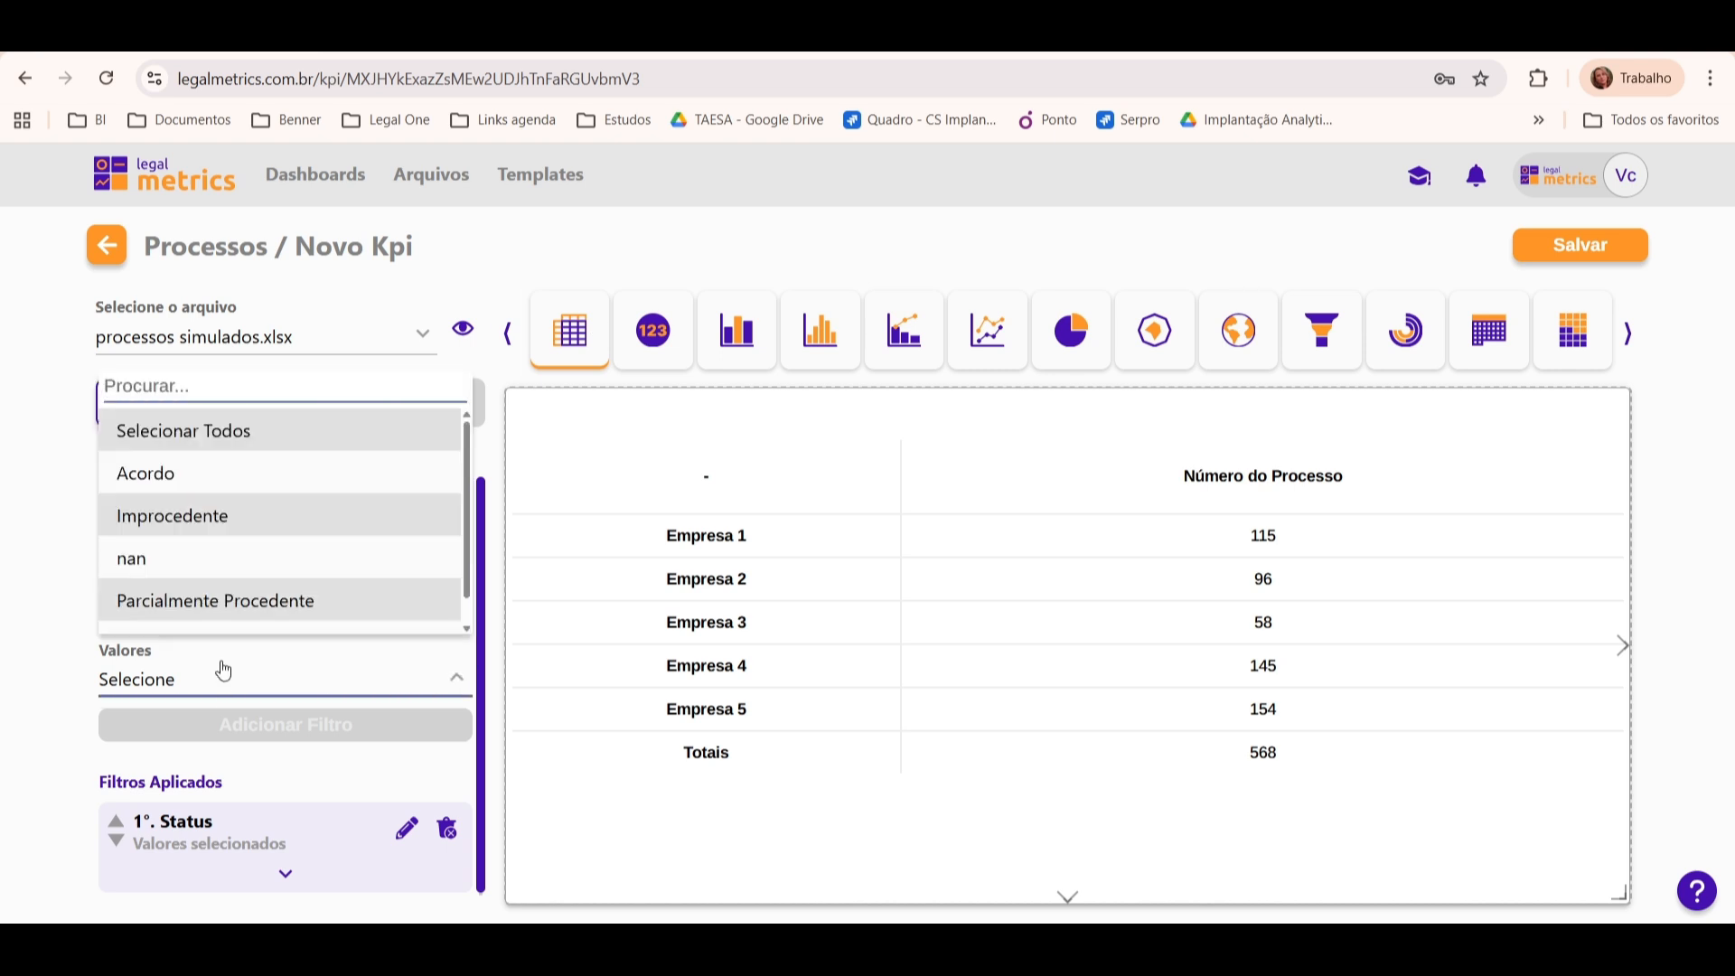
pyautogui.click(18, 707)
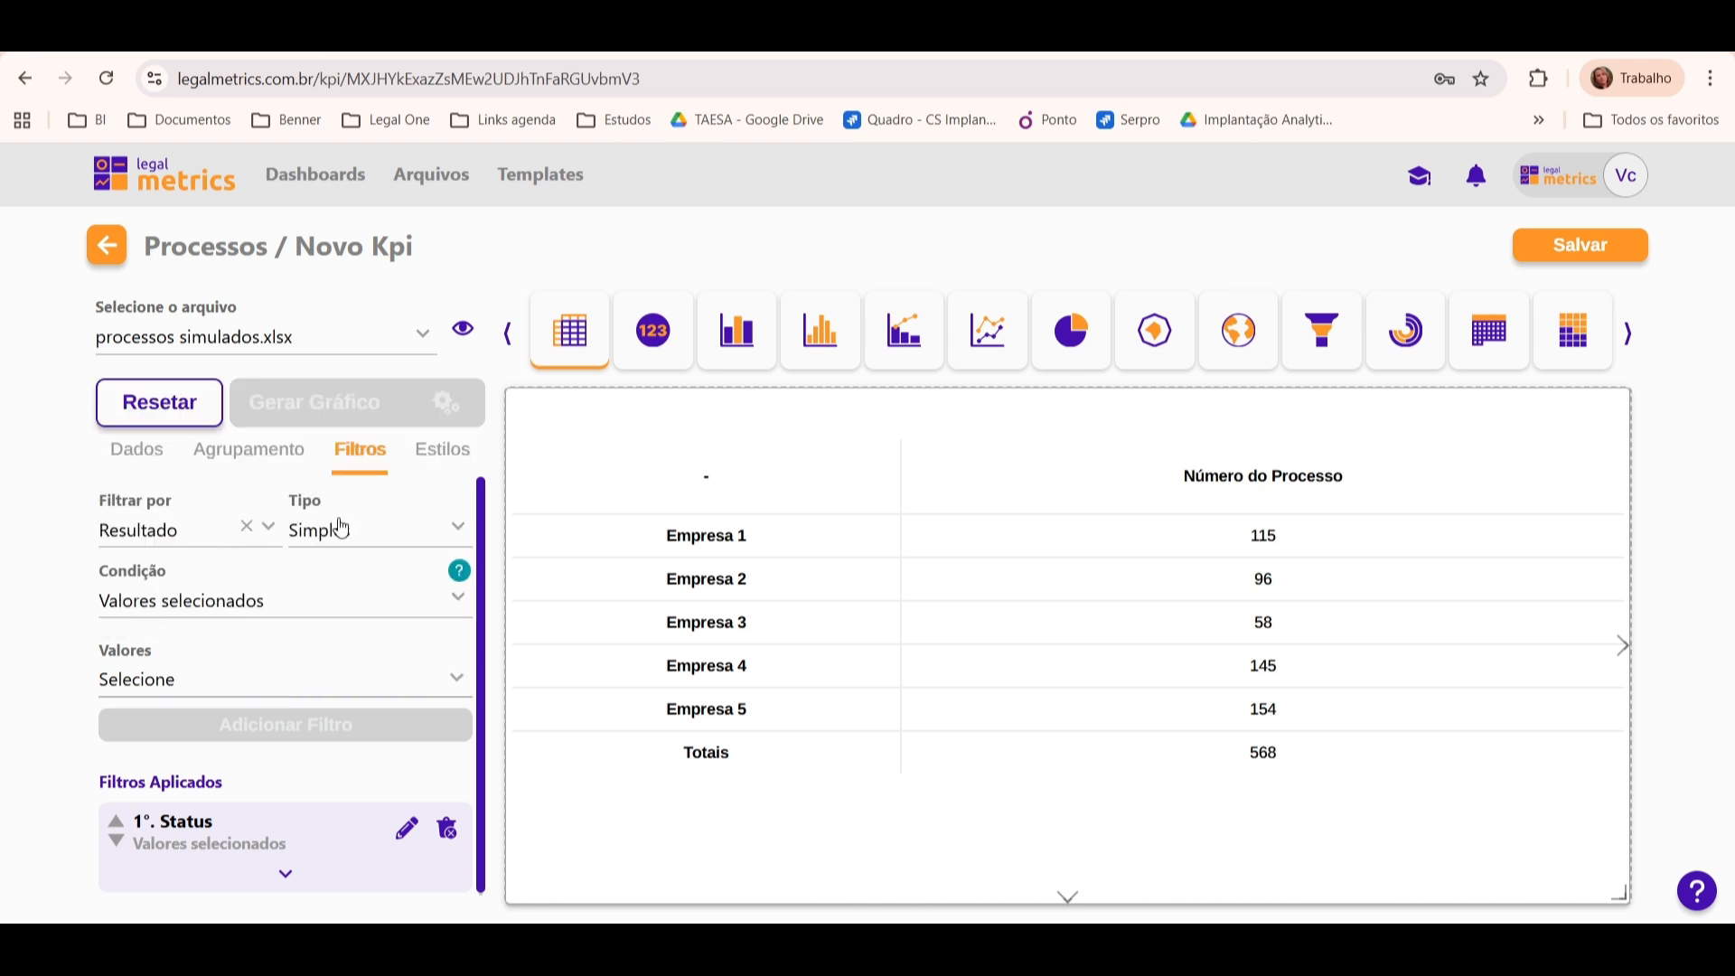
pyautogui.click(207, 684)
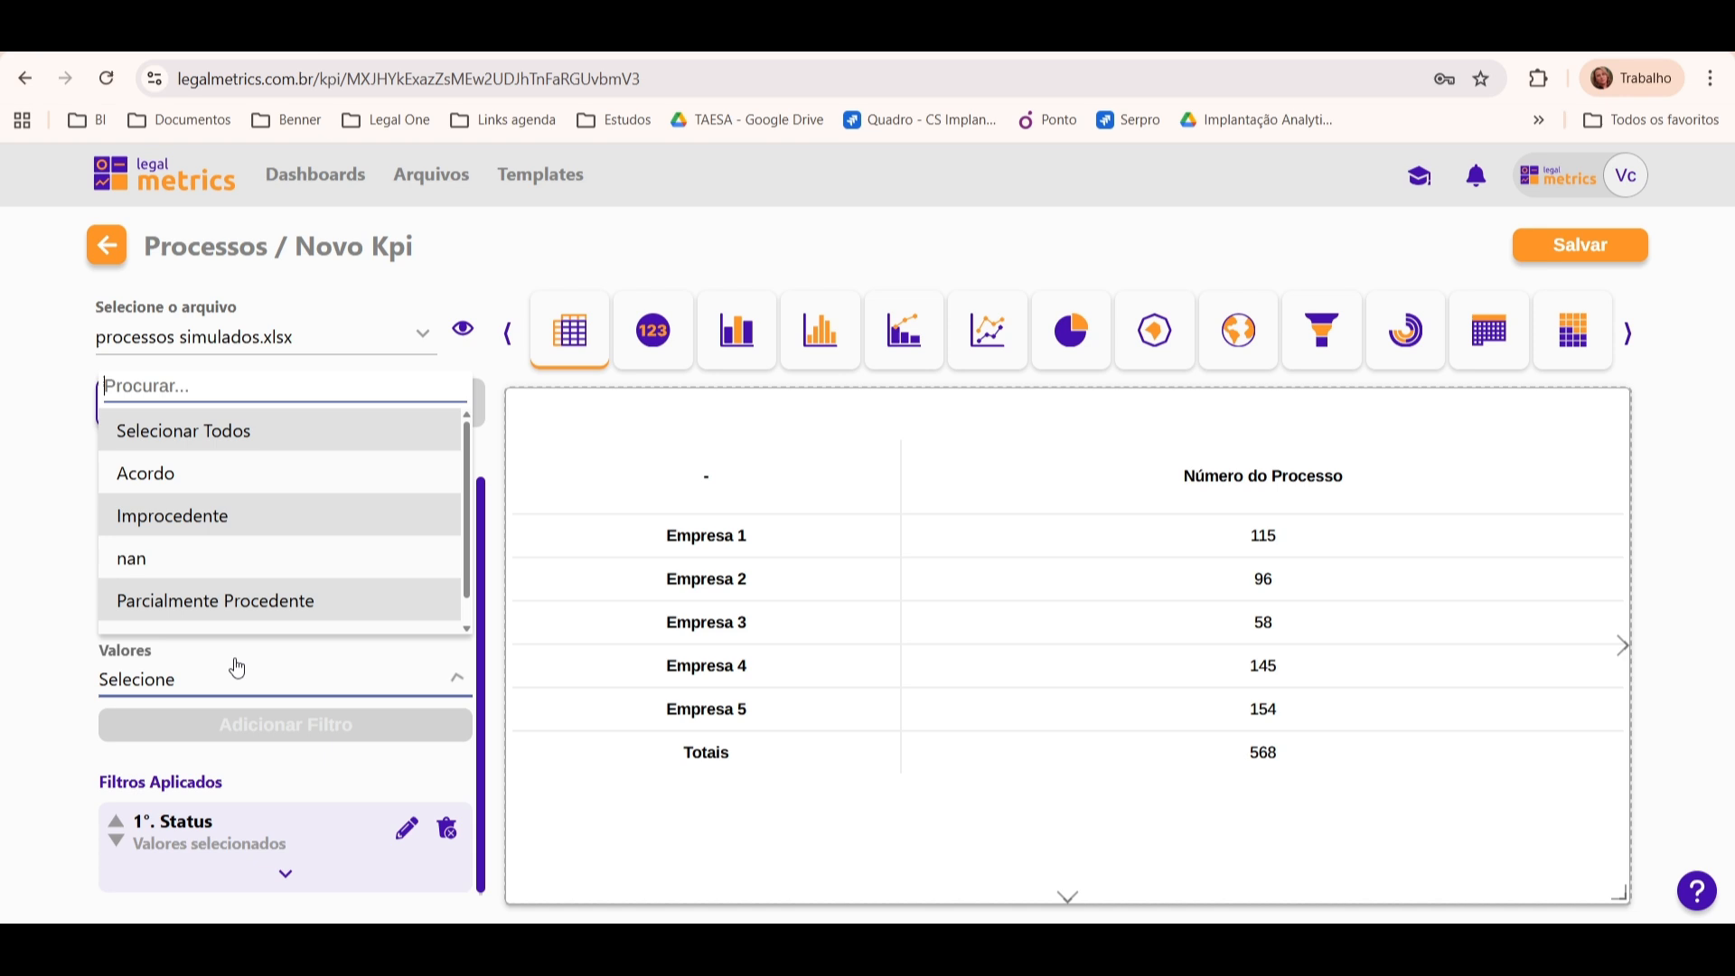
pyautogui.click(226, 469)
pyautogui.click(25, 542)
pyautogui.click(323, 739)
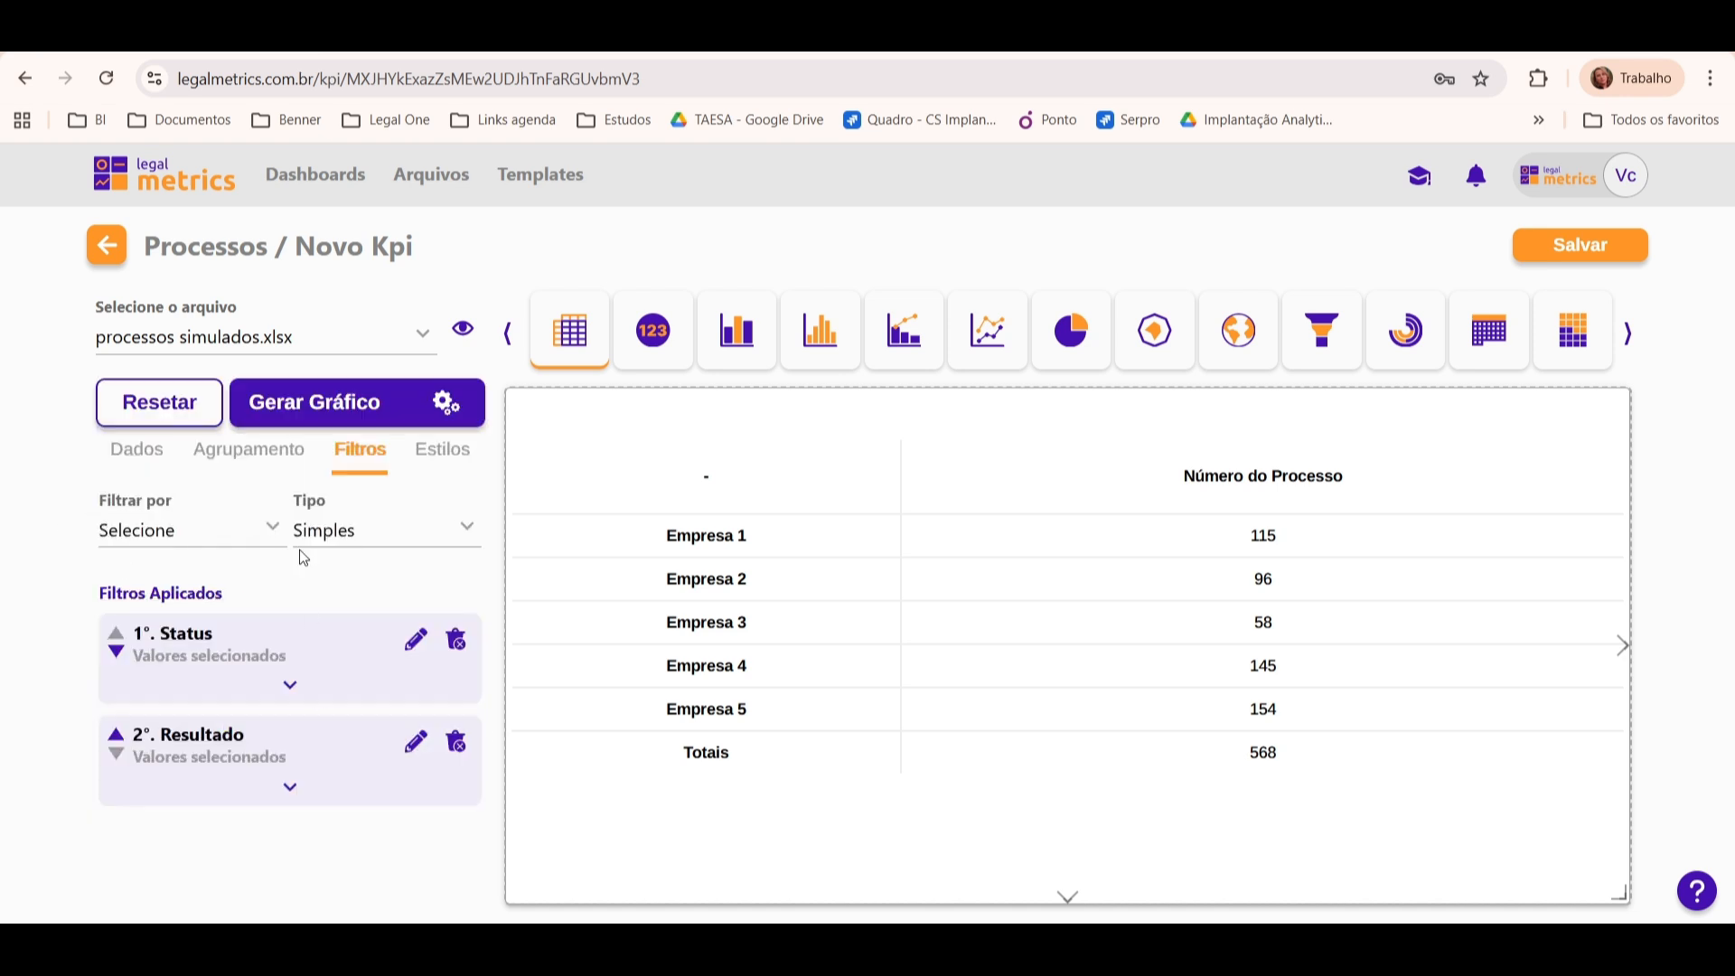
pyautogui.click(372, 395)
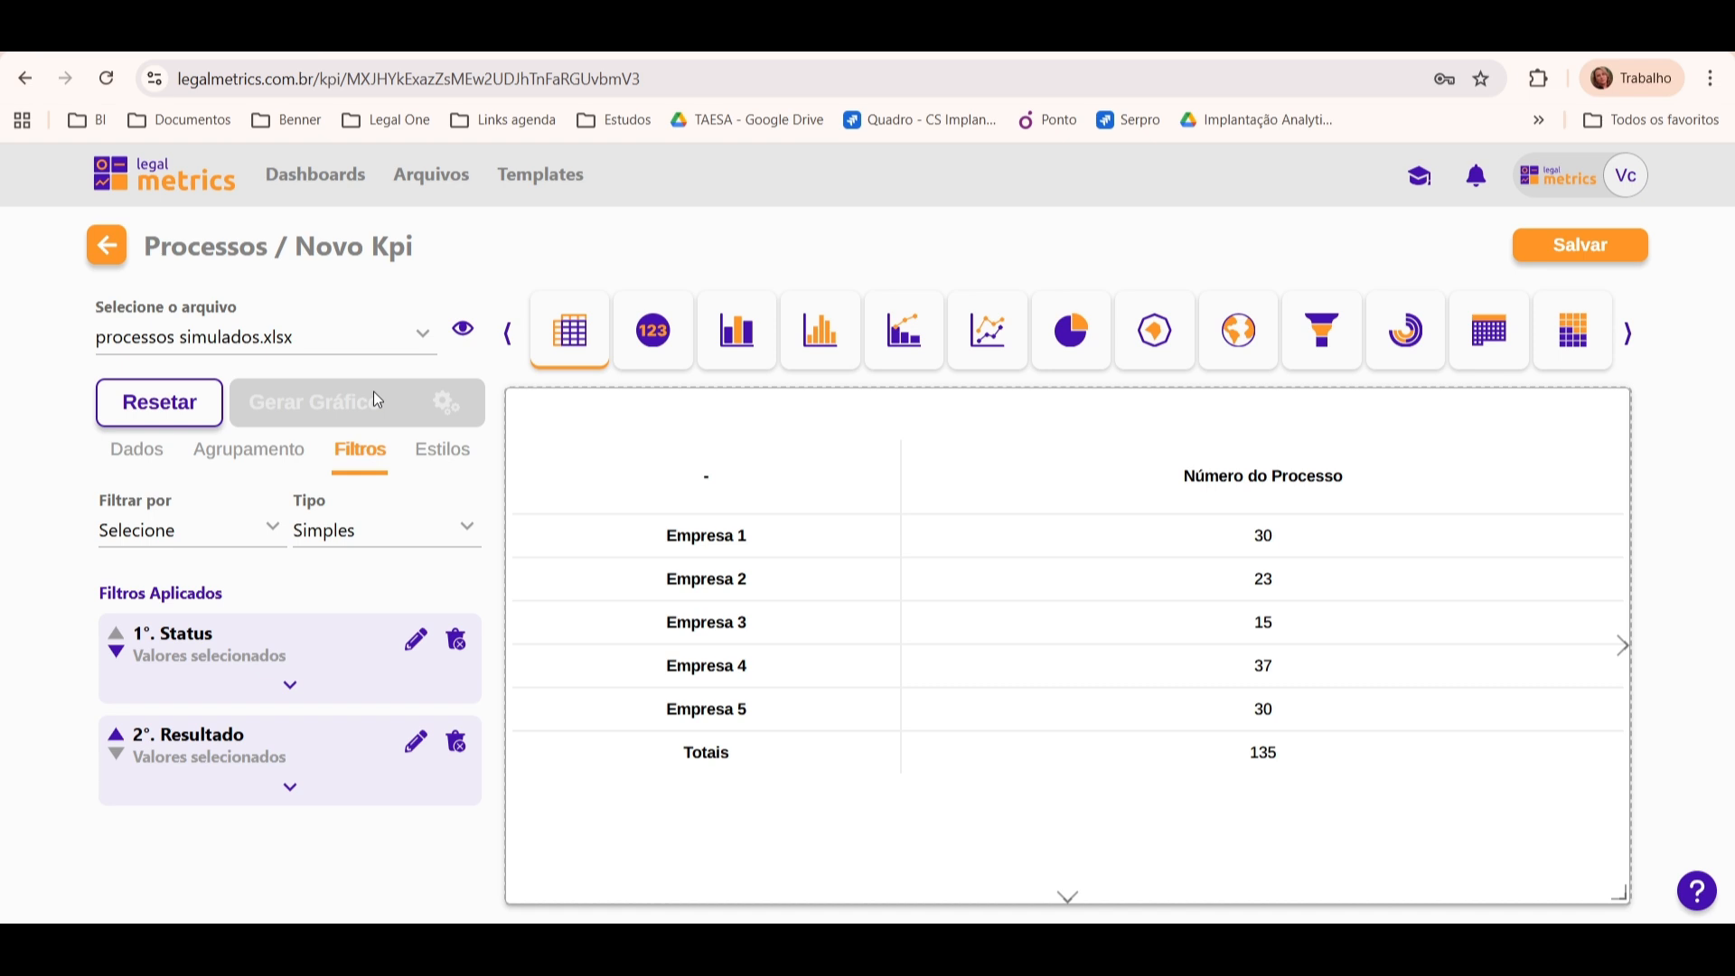
# Step: Switch the KPI to a radar chart and title it "Acordos - Por Polo Passivo"
pyautogui.click(1154, 318)
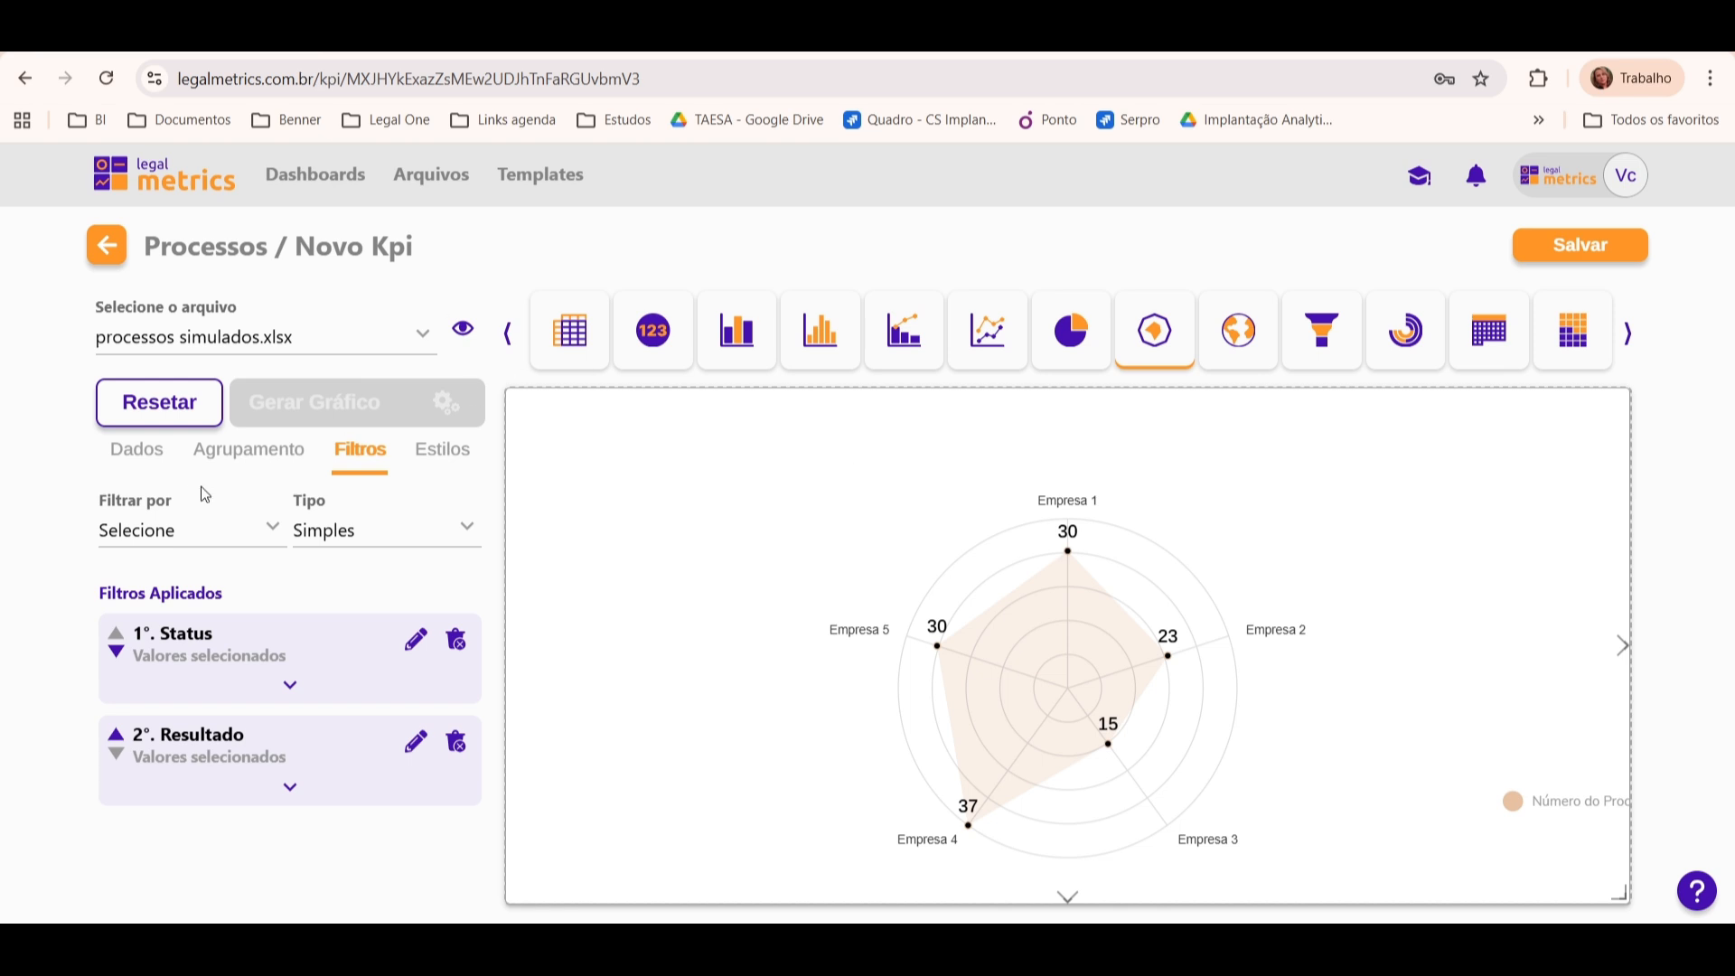
pyautogui.click(441, 456)
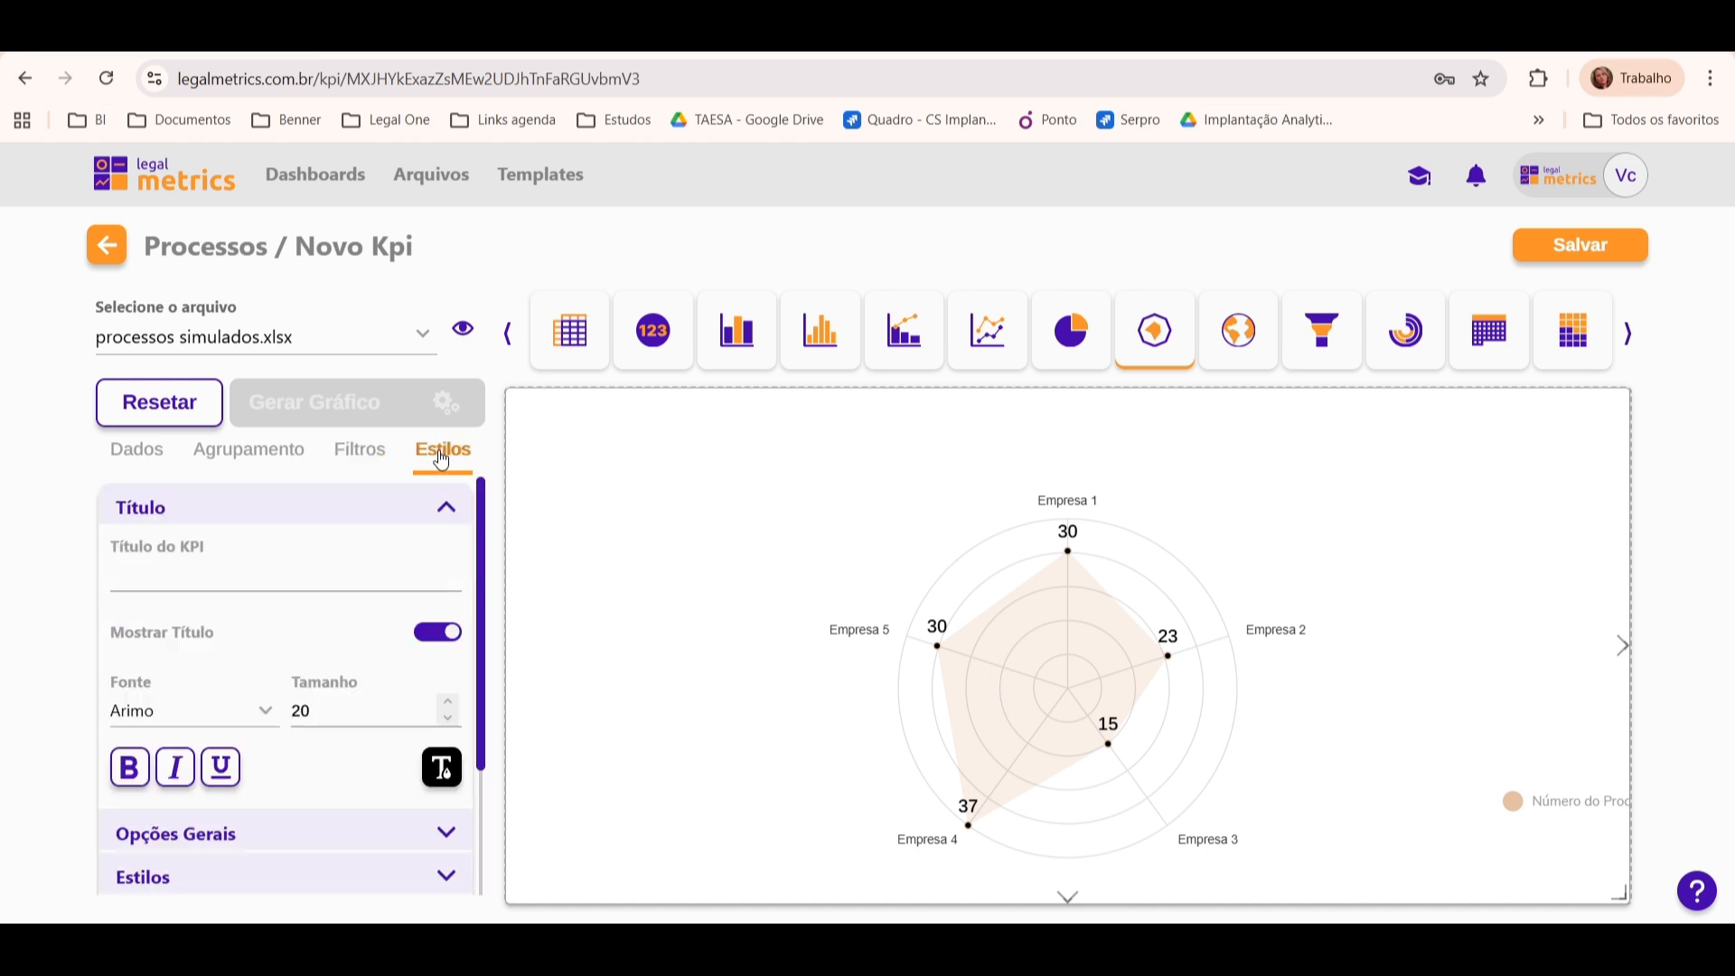
pyautogui.click(337, 568)
pyautogui.write('Acordos - ')
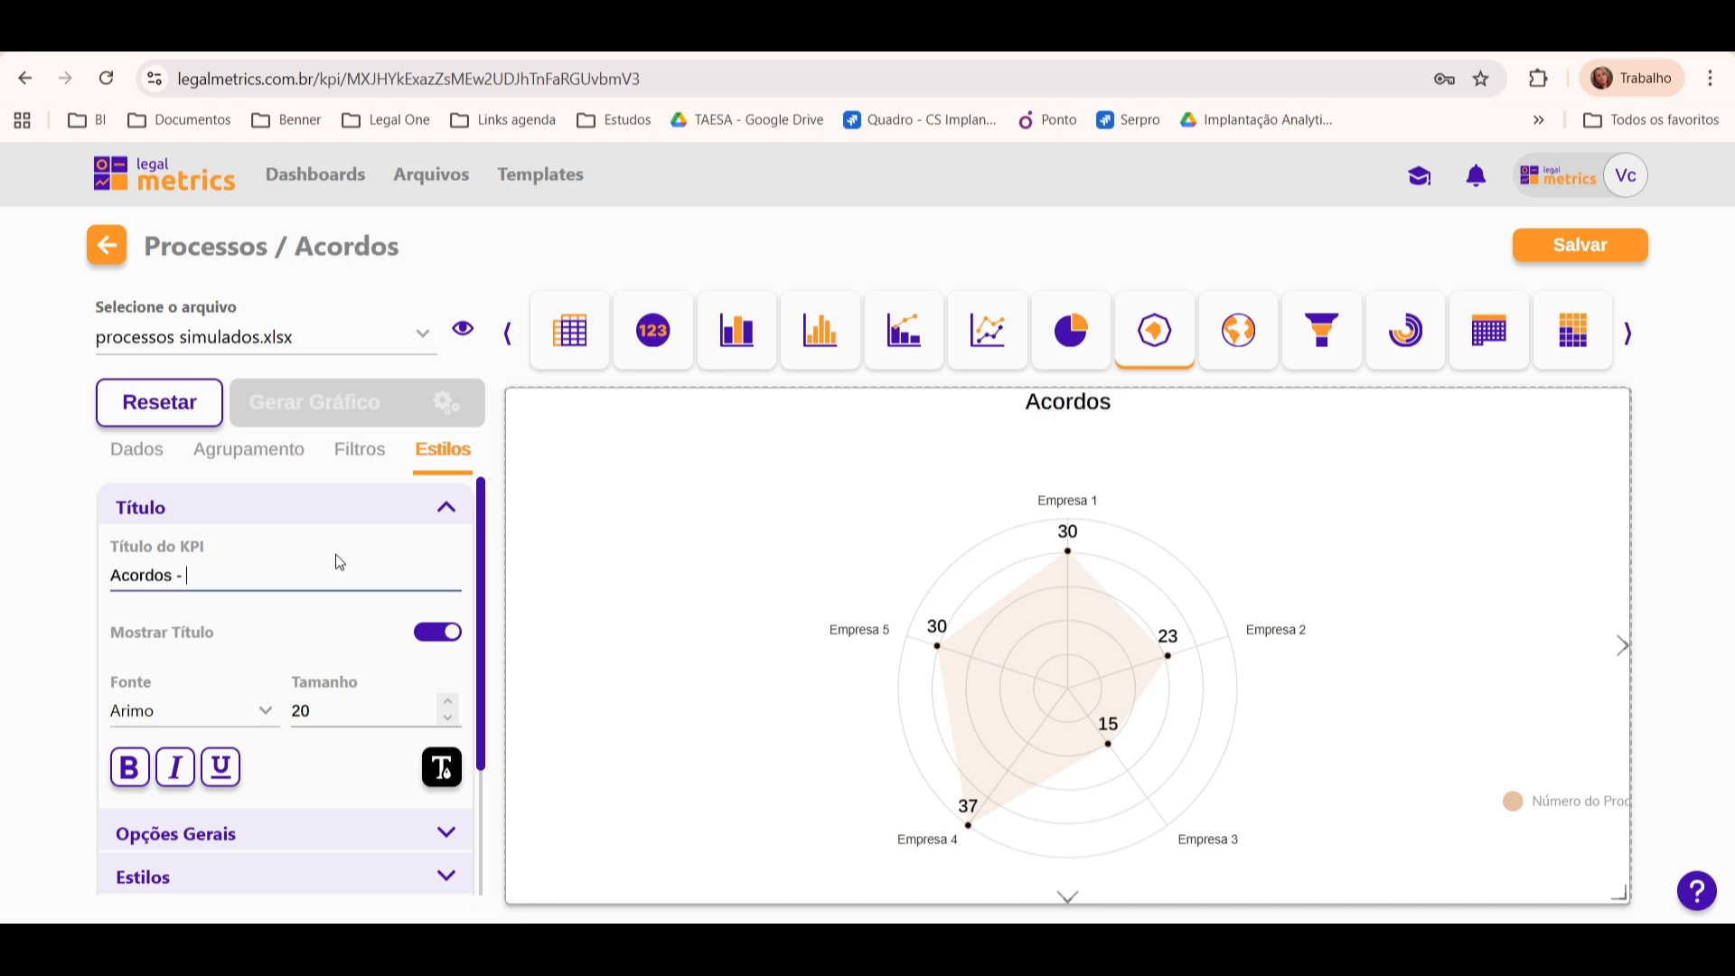
pyautogui.write('Por Pol')
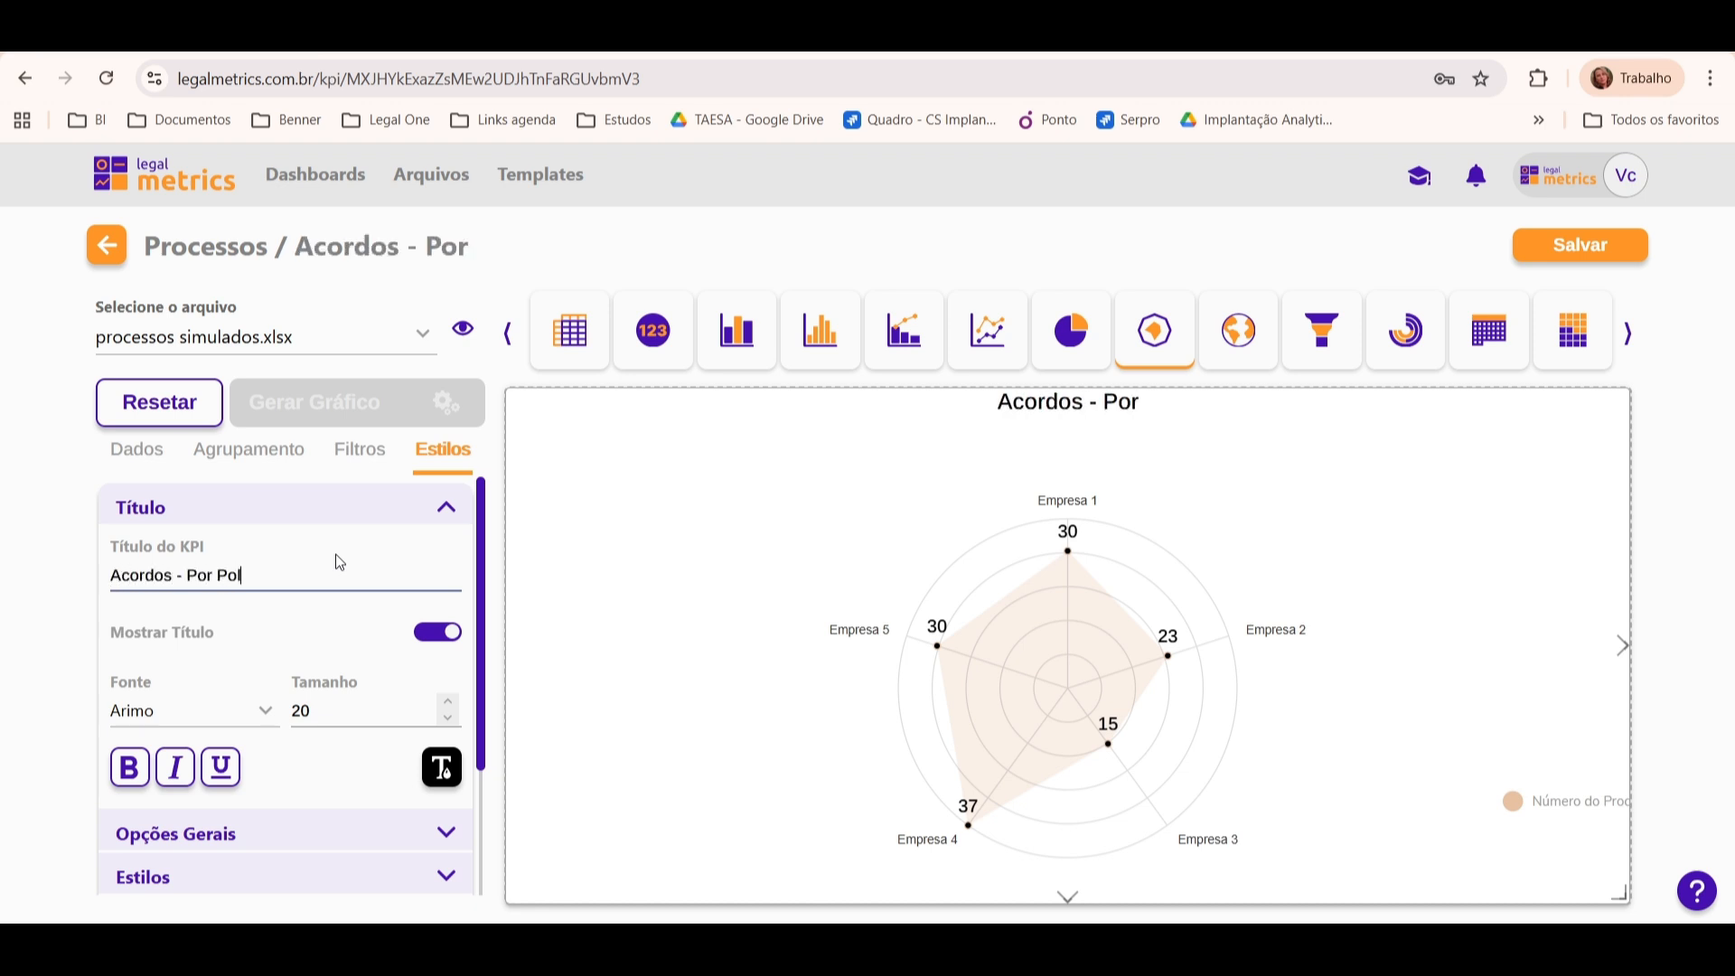
pyautogui.write('o Passivo')
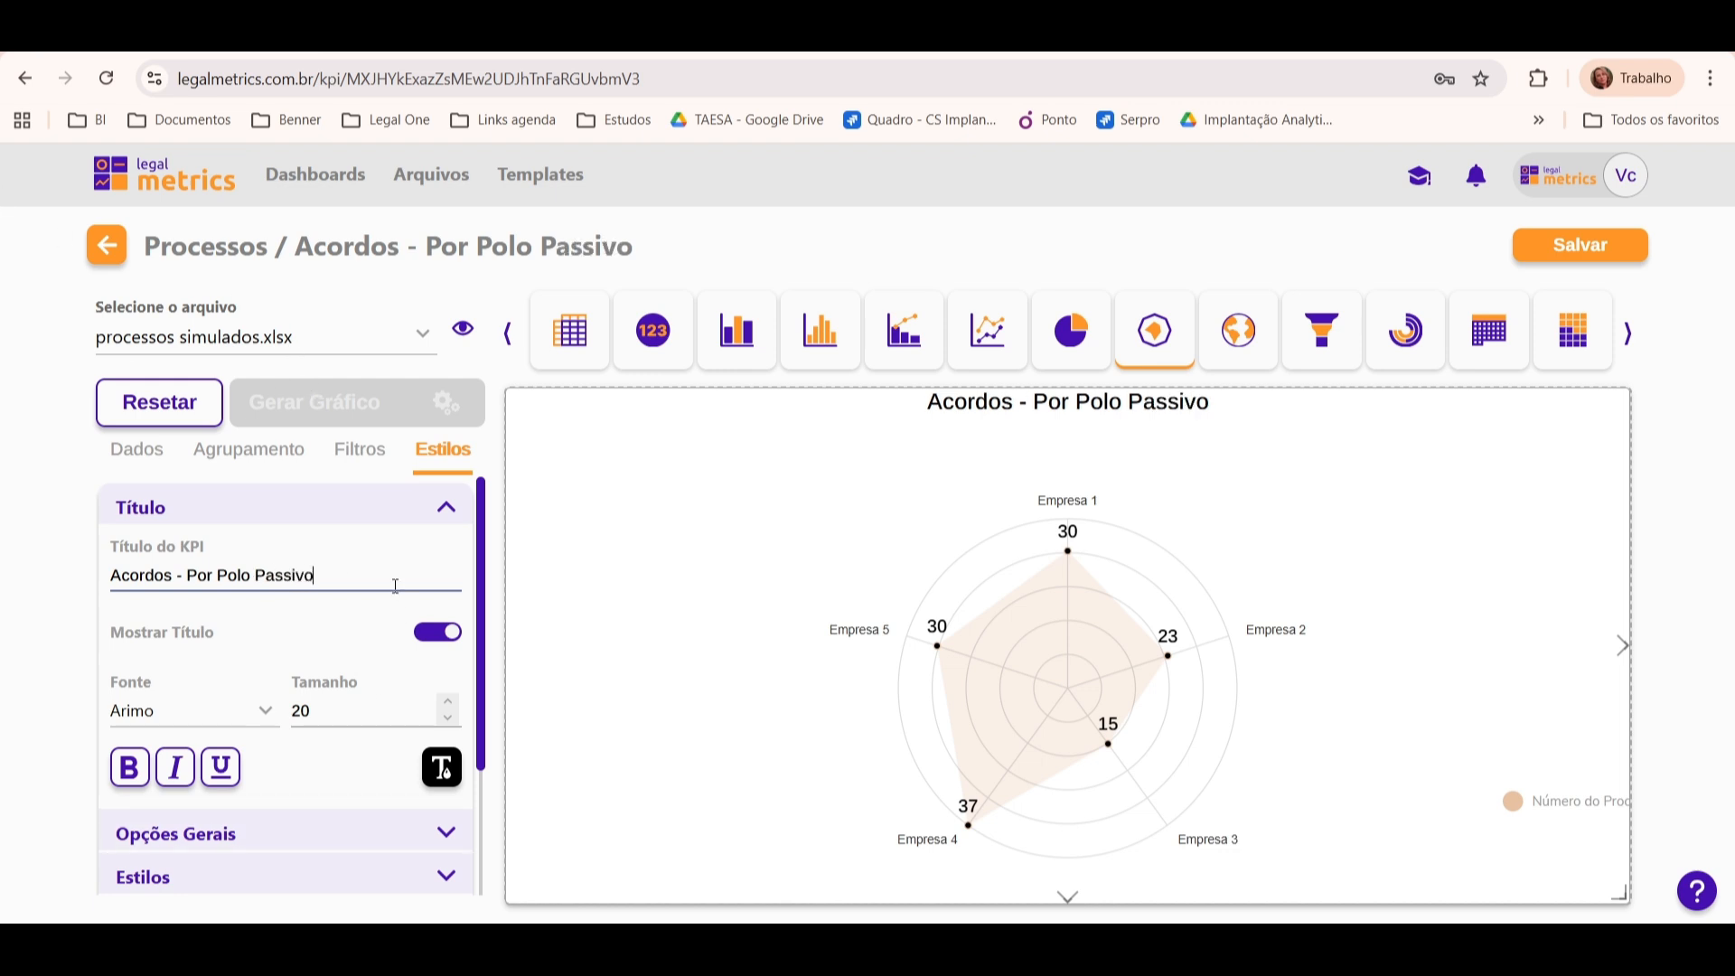
# Step: Format the KPI title in the Oswald font with underline, italic and bold
pyautogui.click(242, 719)
pyautogui.click(236, 623)
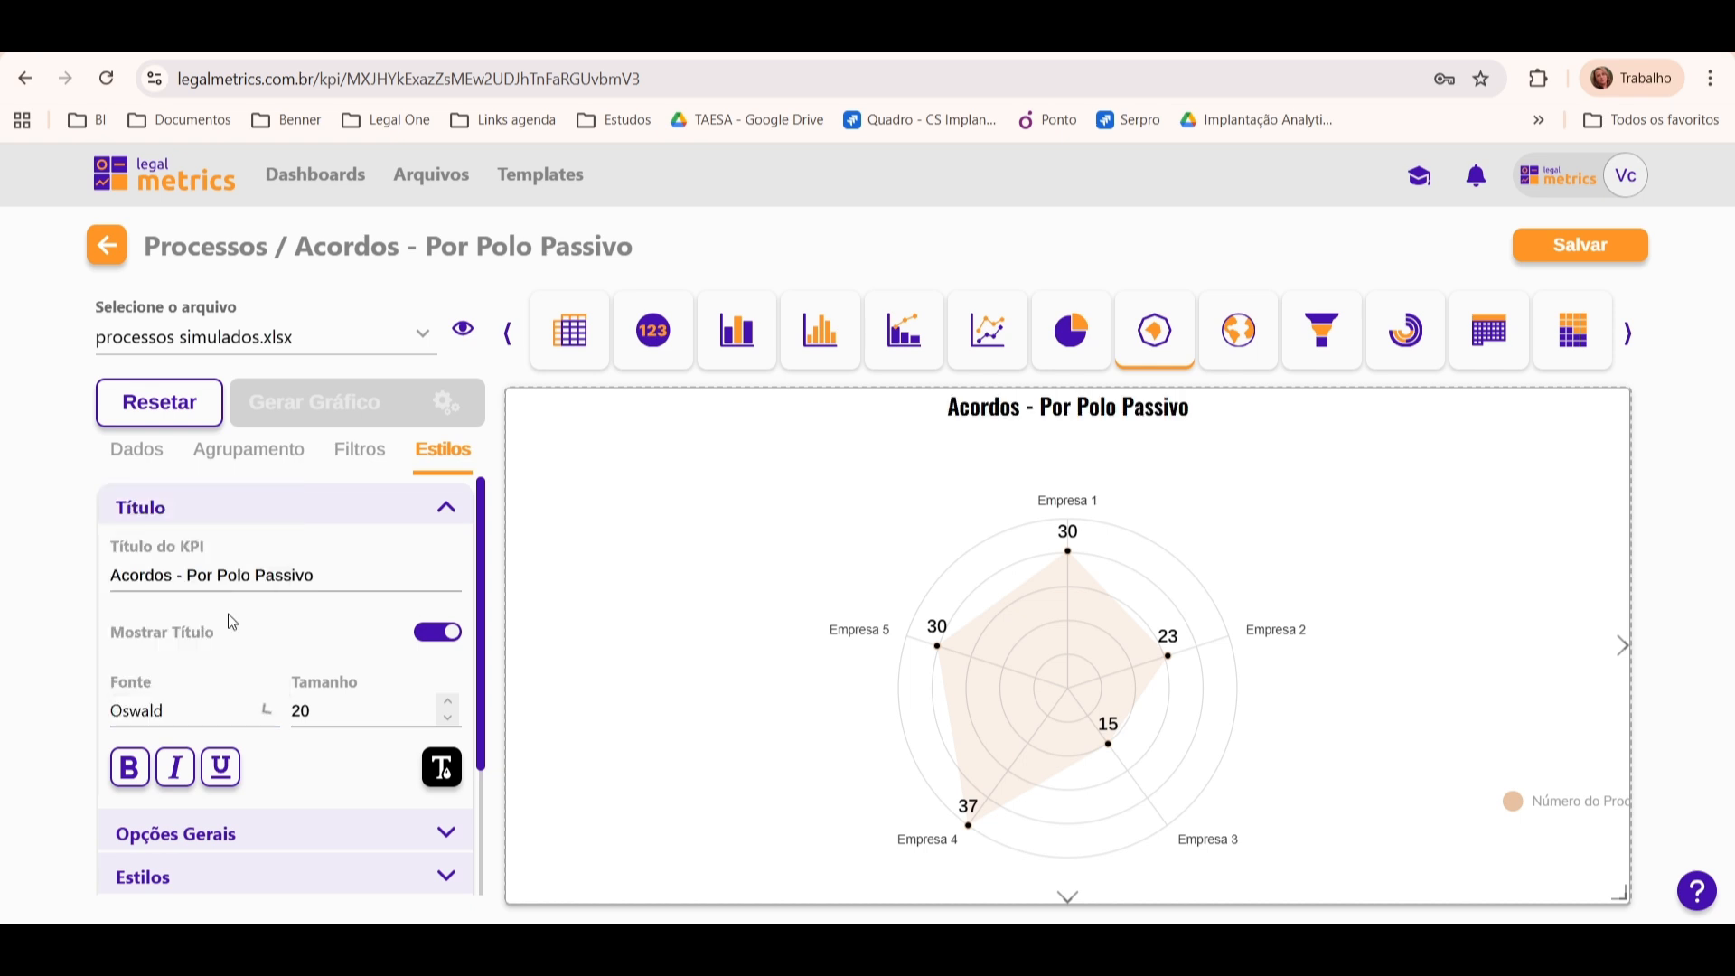
pyautogui.click(219, 767)
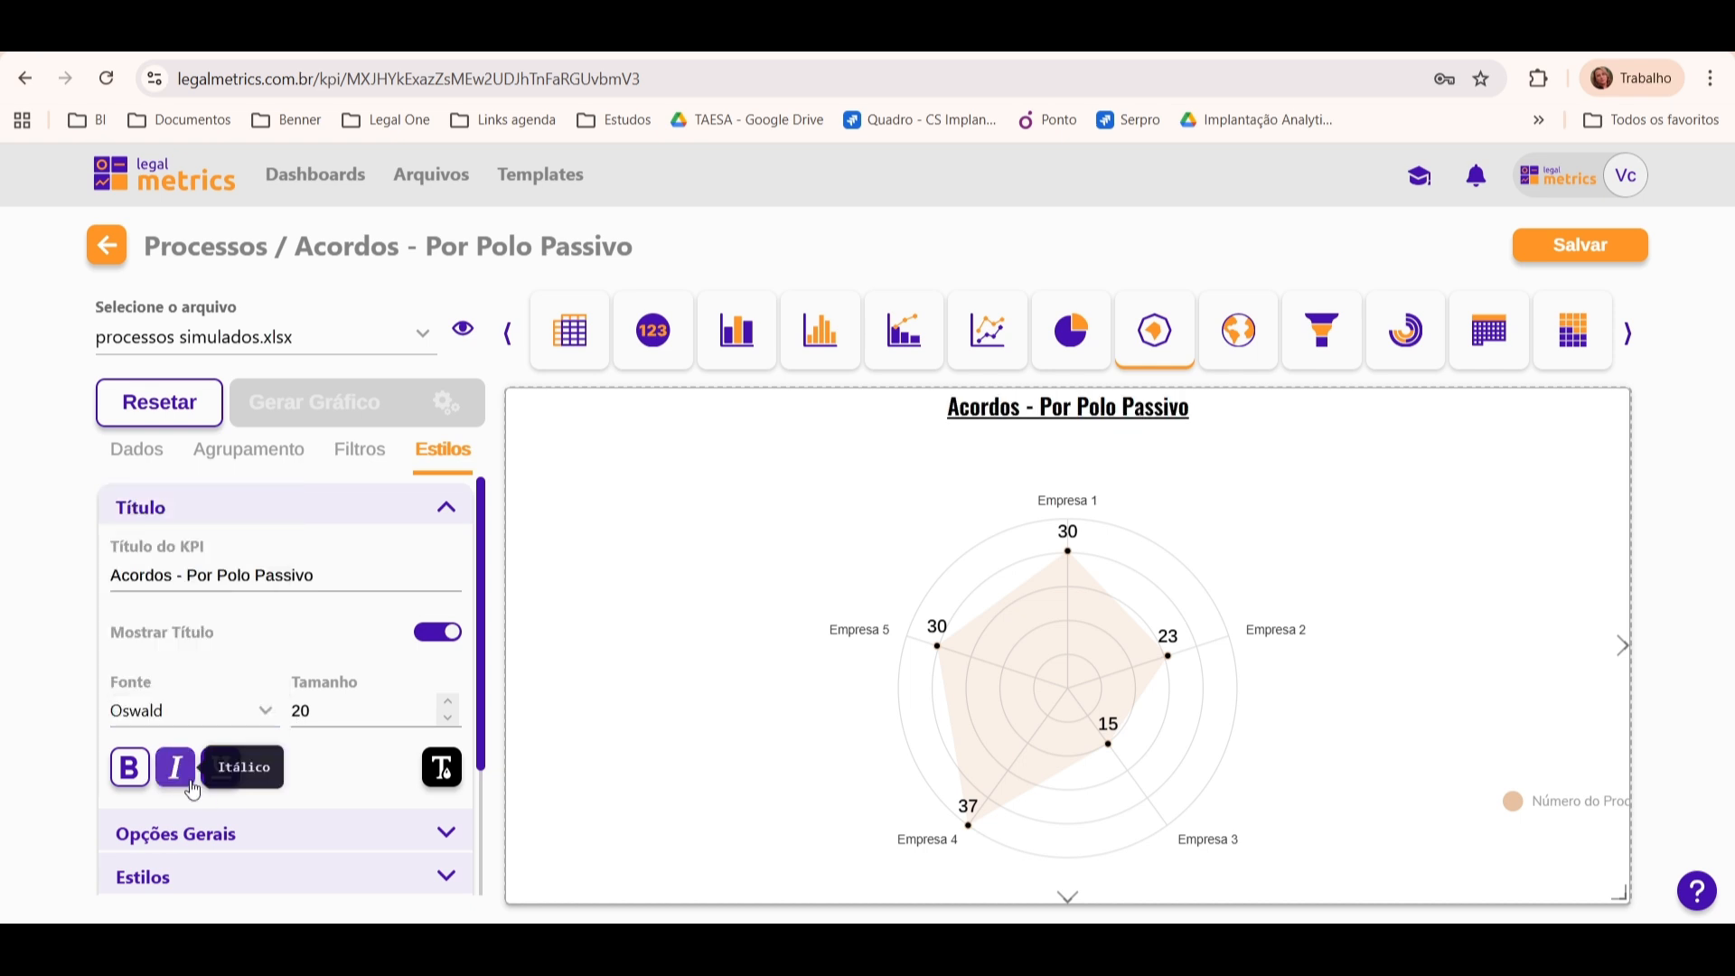
pyautogui.click(175, 768)
pyautogui.click(129, 768)
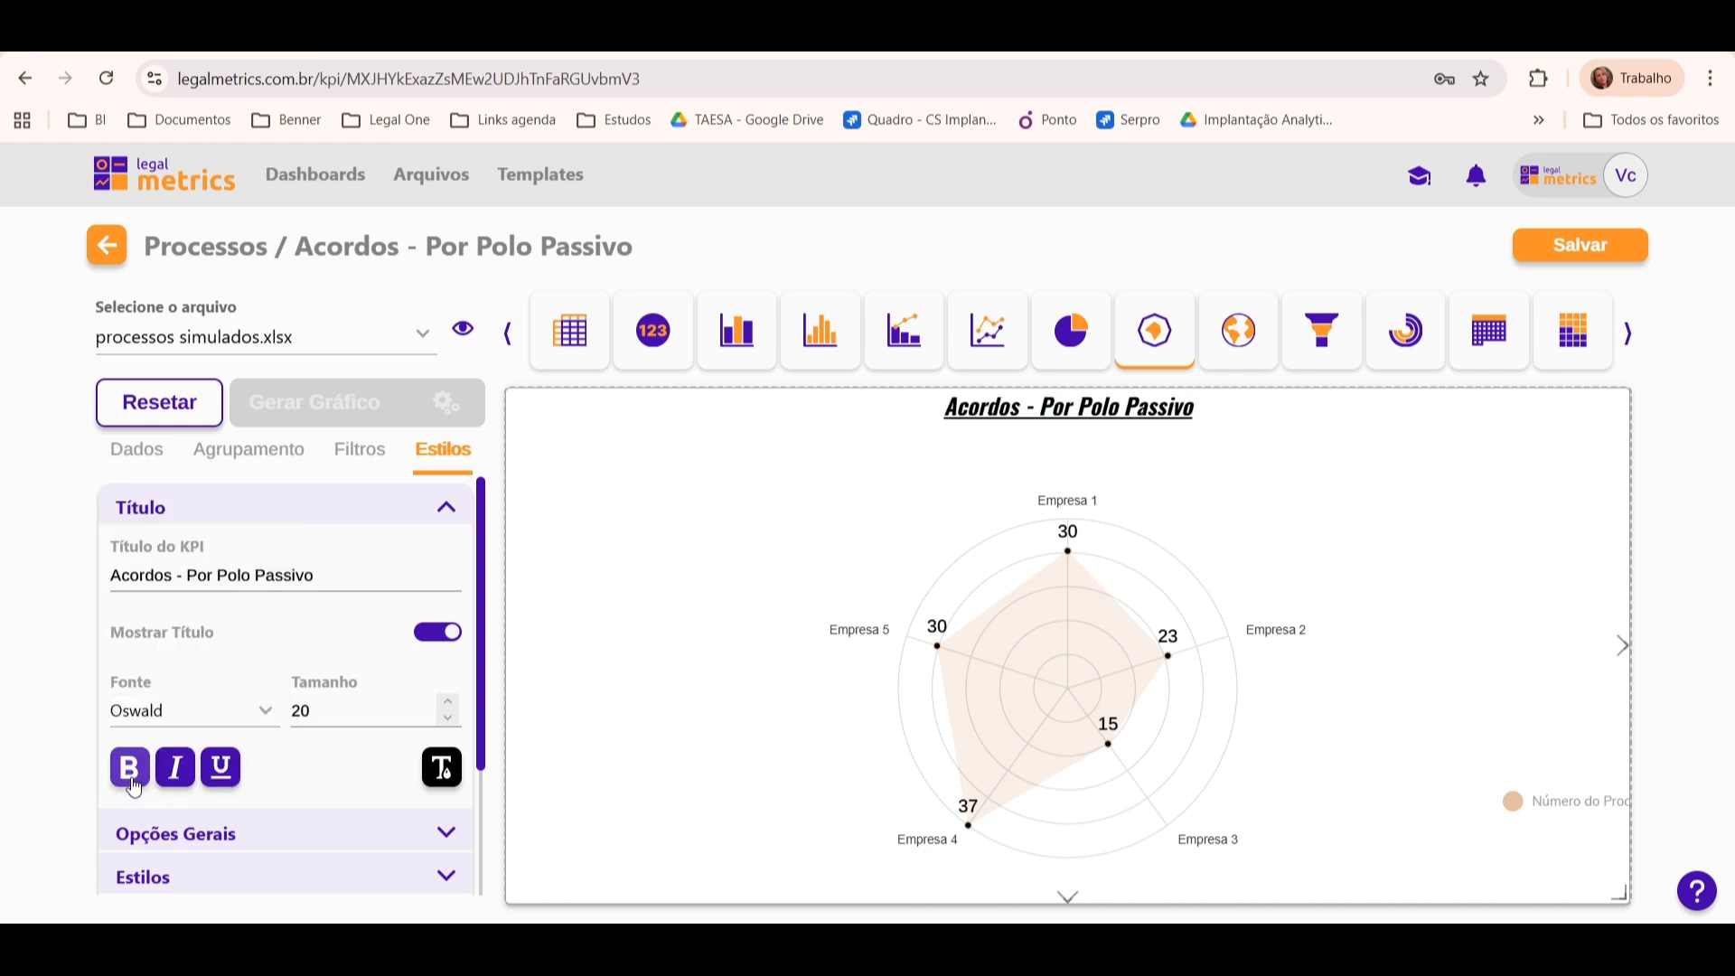
# Step: Remove the bold, italic and underline formatting from the KPI title
pyautogui.click(175, 768)
pyautogui.click(220, 768)
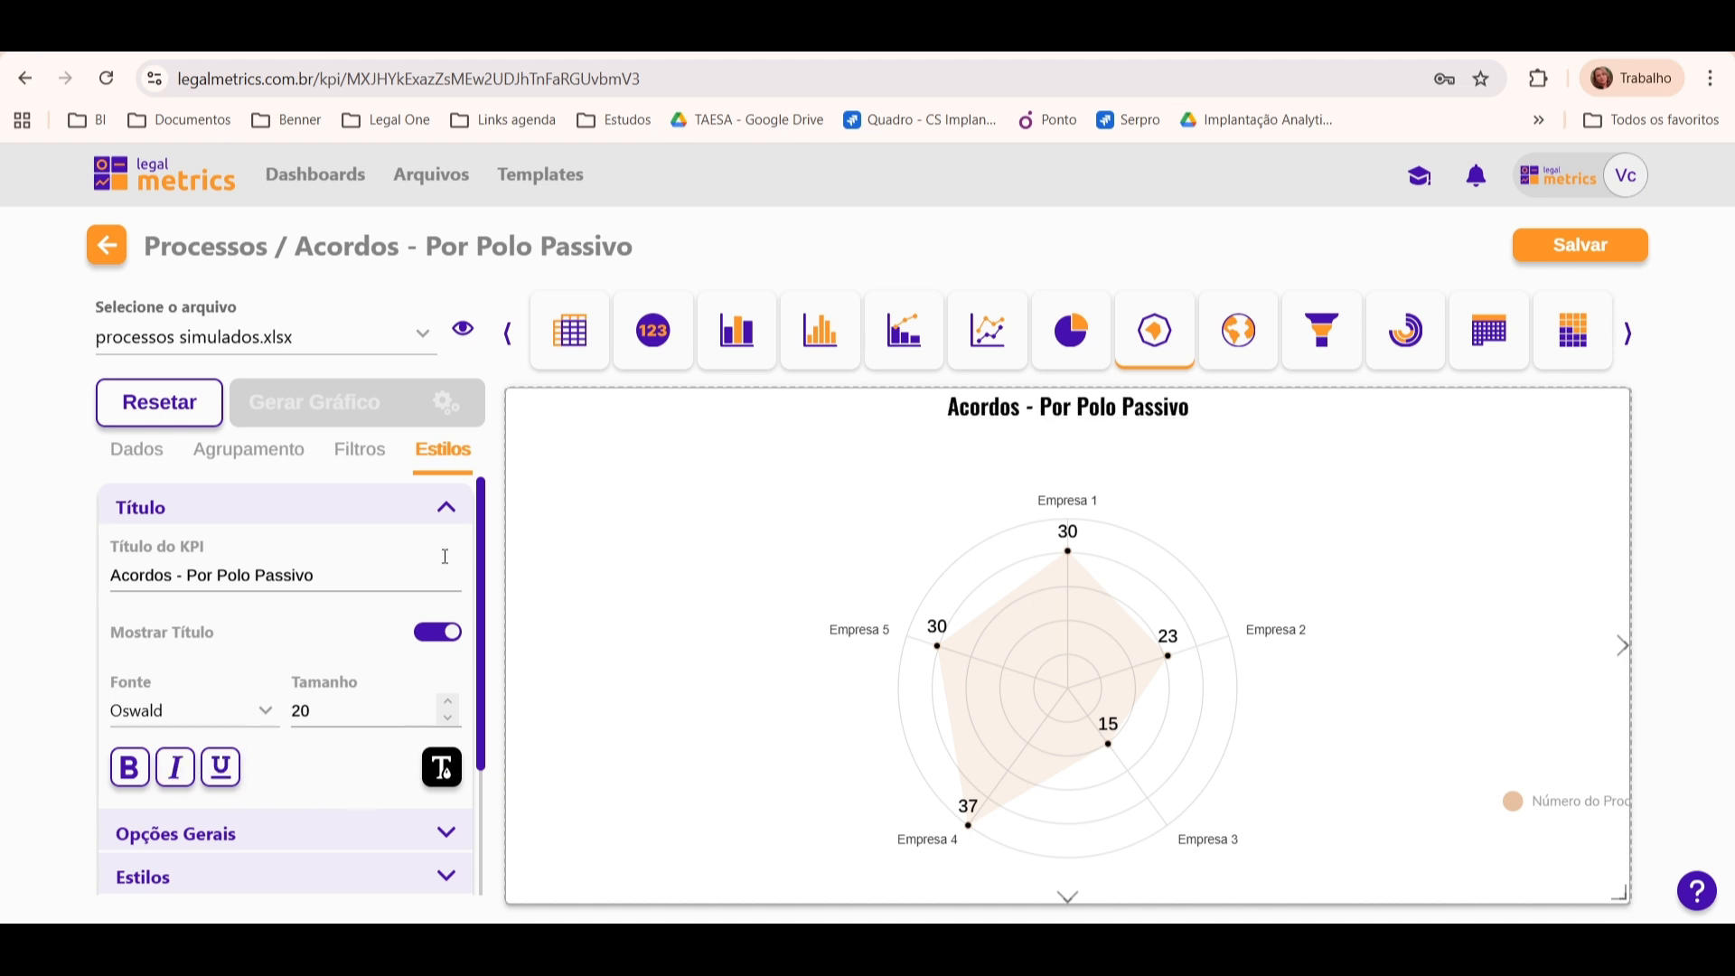
pyautogui.click(447, 507)
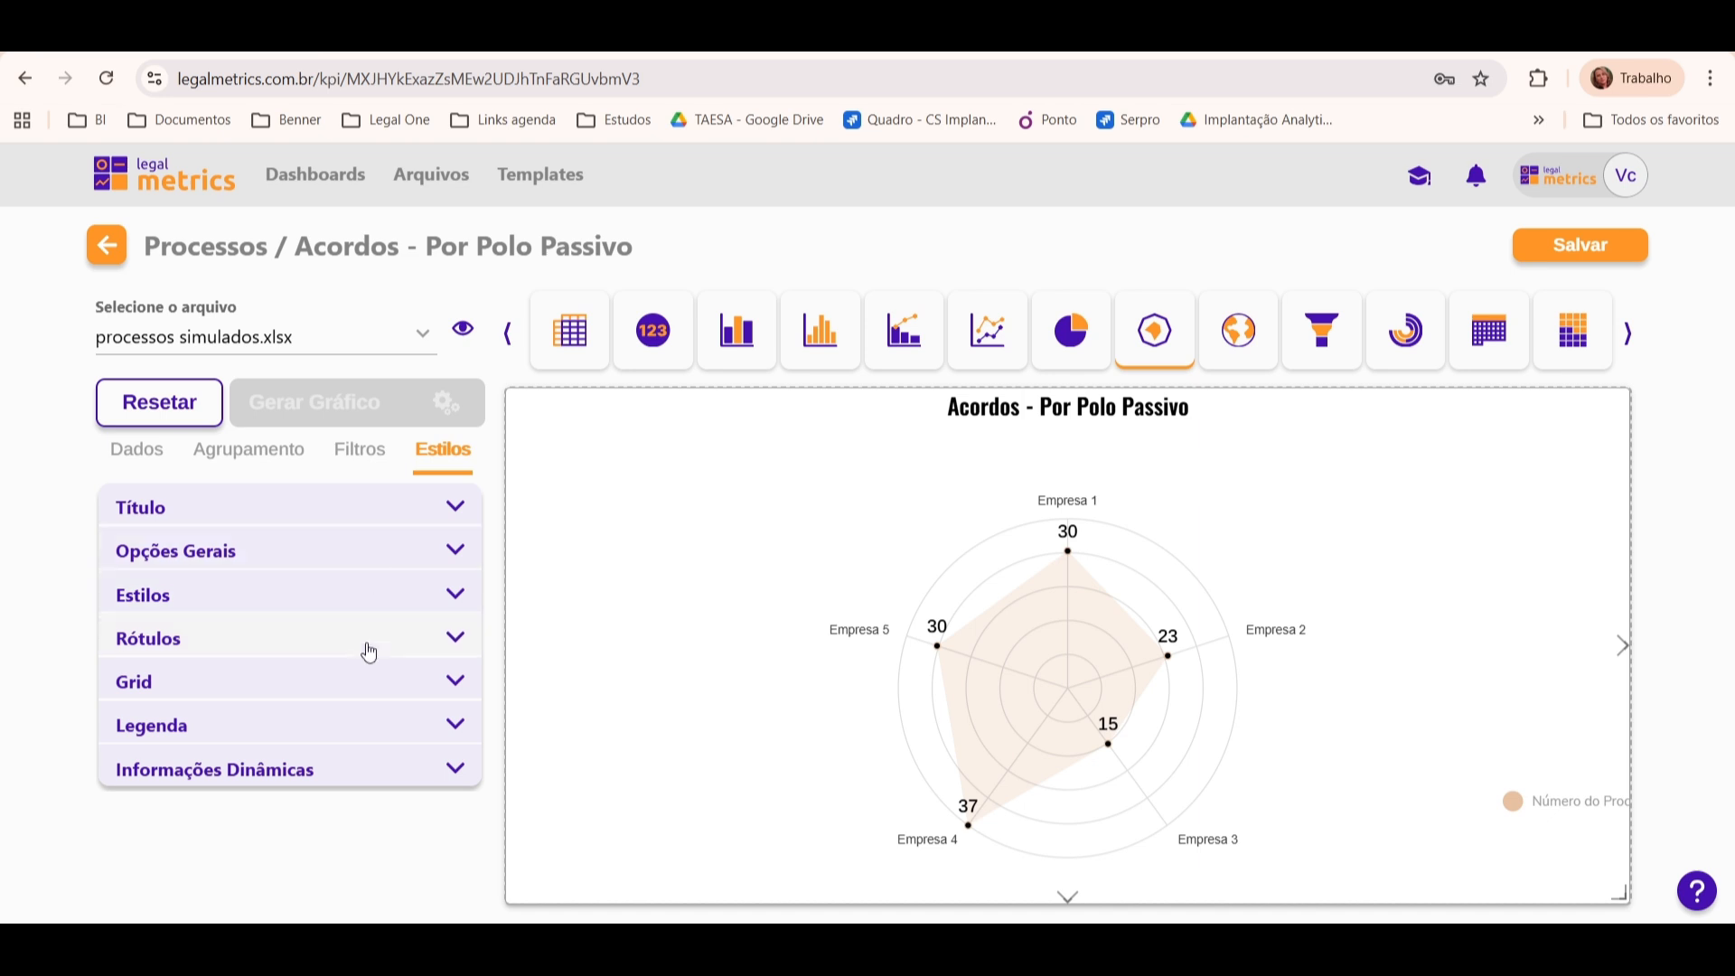
# Step: Place the legend at Esquerda, set its font to Oswald and allow a maximum of 3 line breaks
pyautogui.click(376, 730)
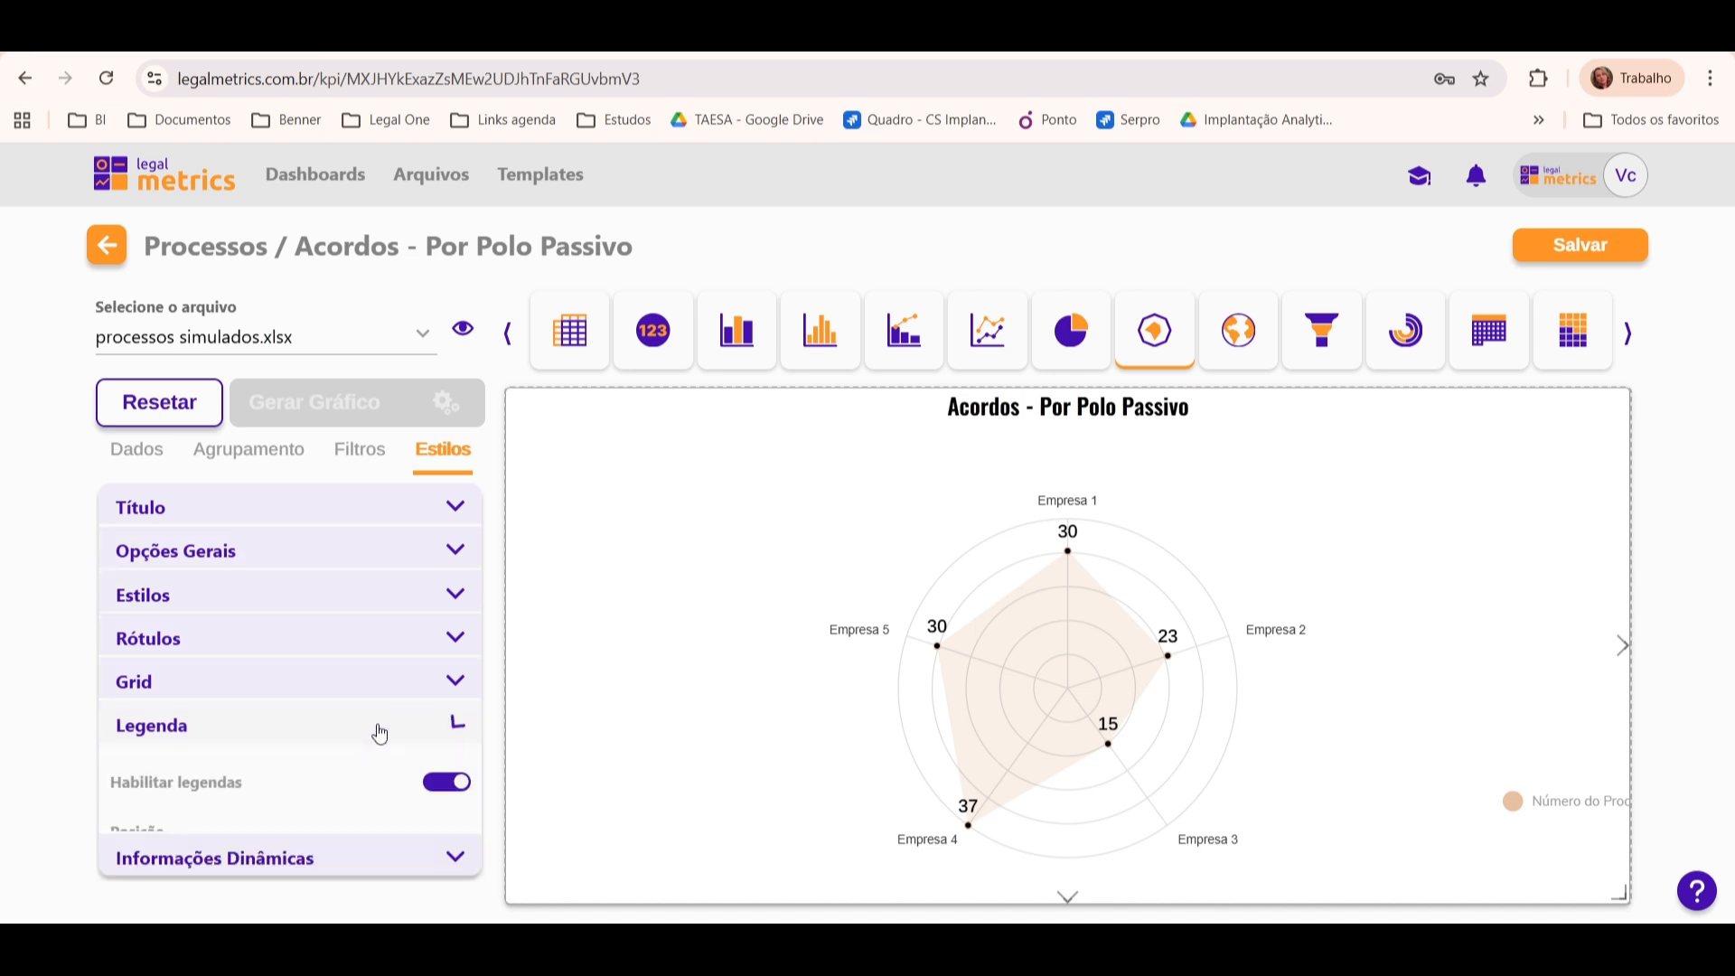
pyautogui.moveTo(487, 634); pyautogui.dragTo(488, 733)
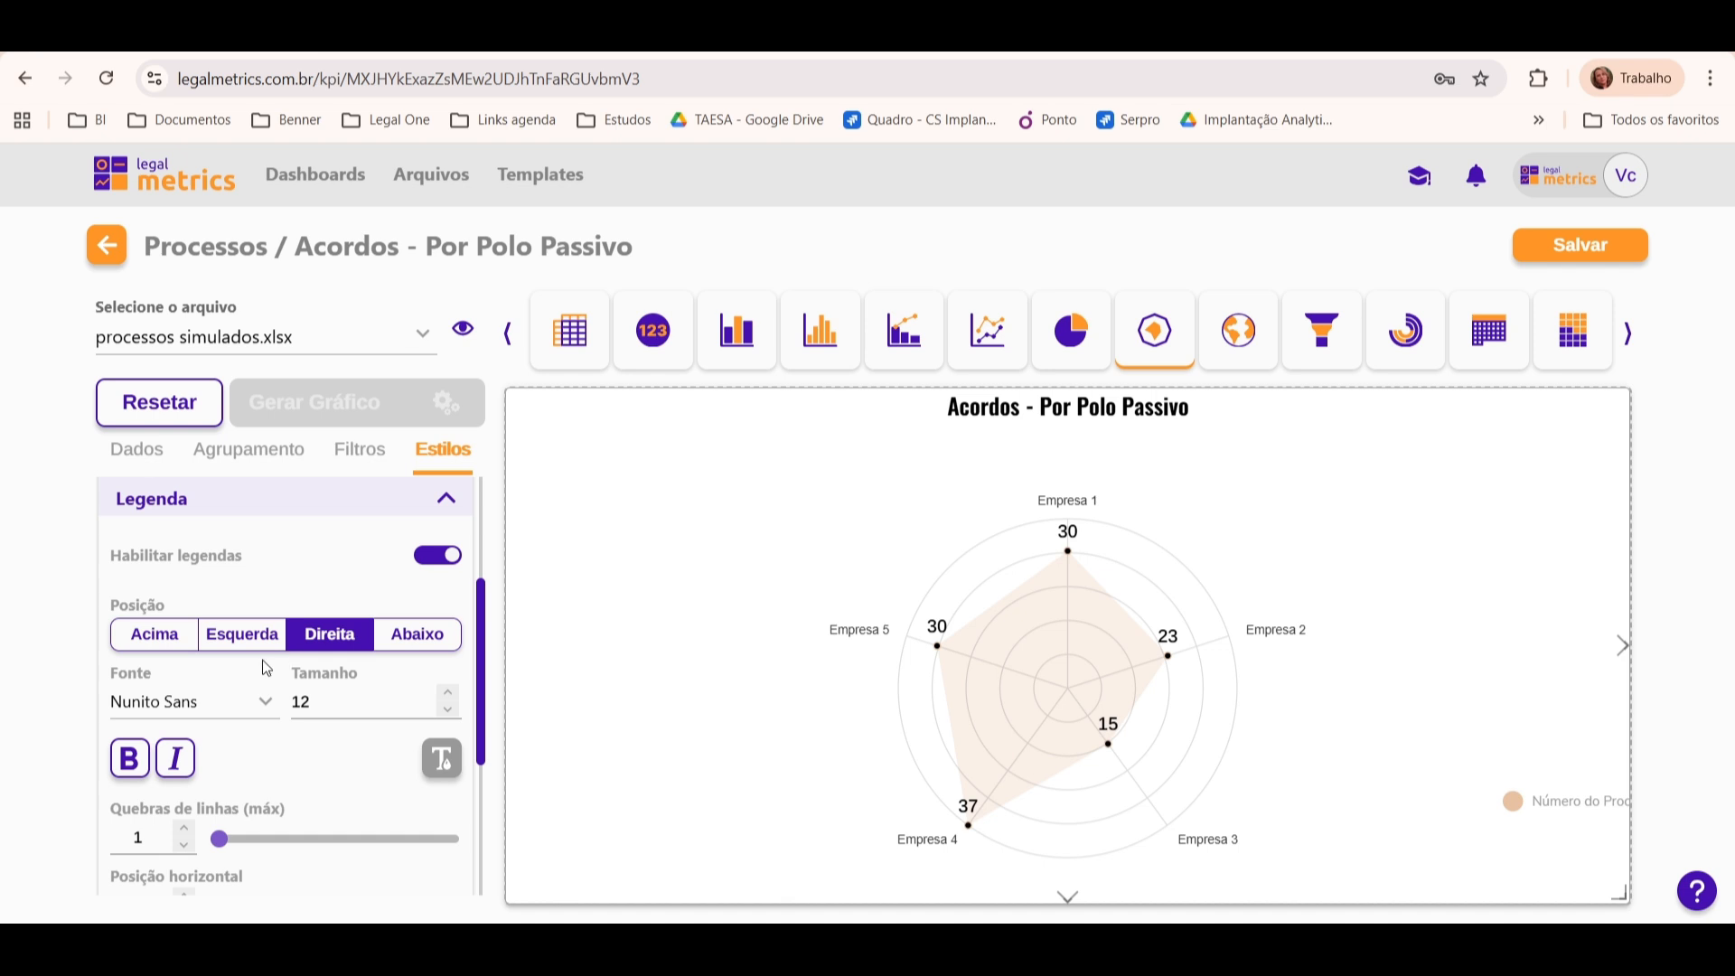
pyautogui.click(155, 636)
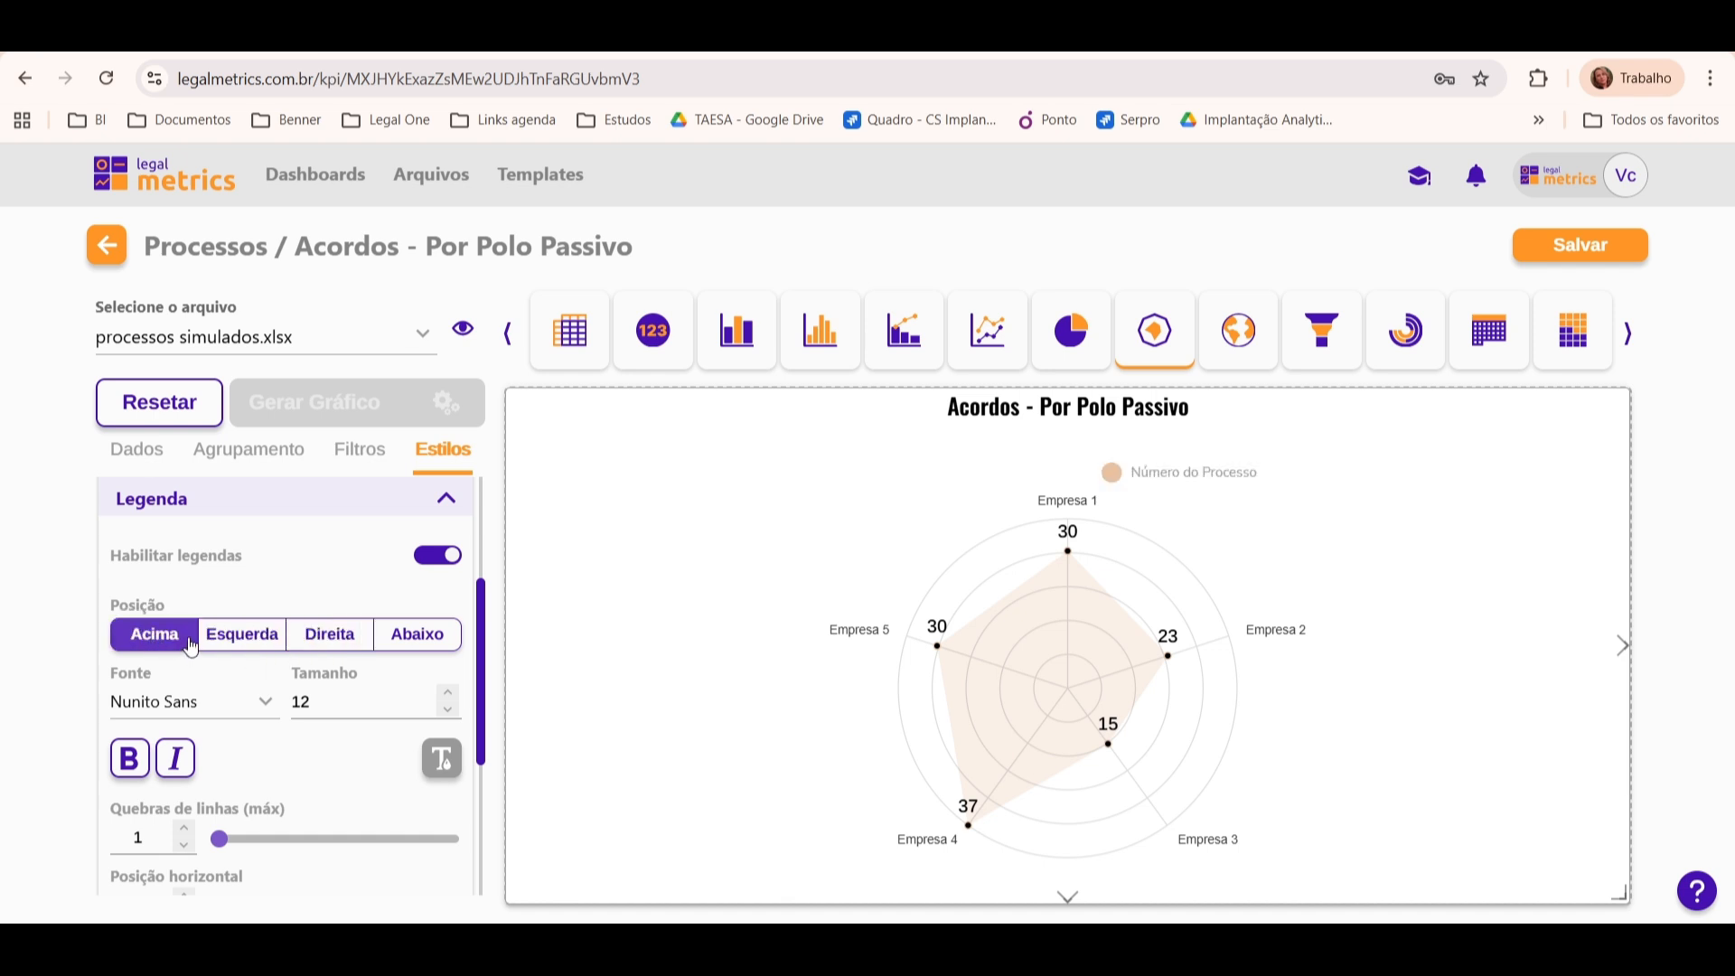
pyautogui.click(248, 647)
pyautogui.click(238, 705)
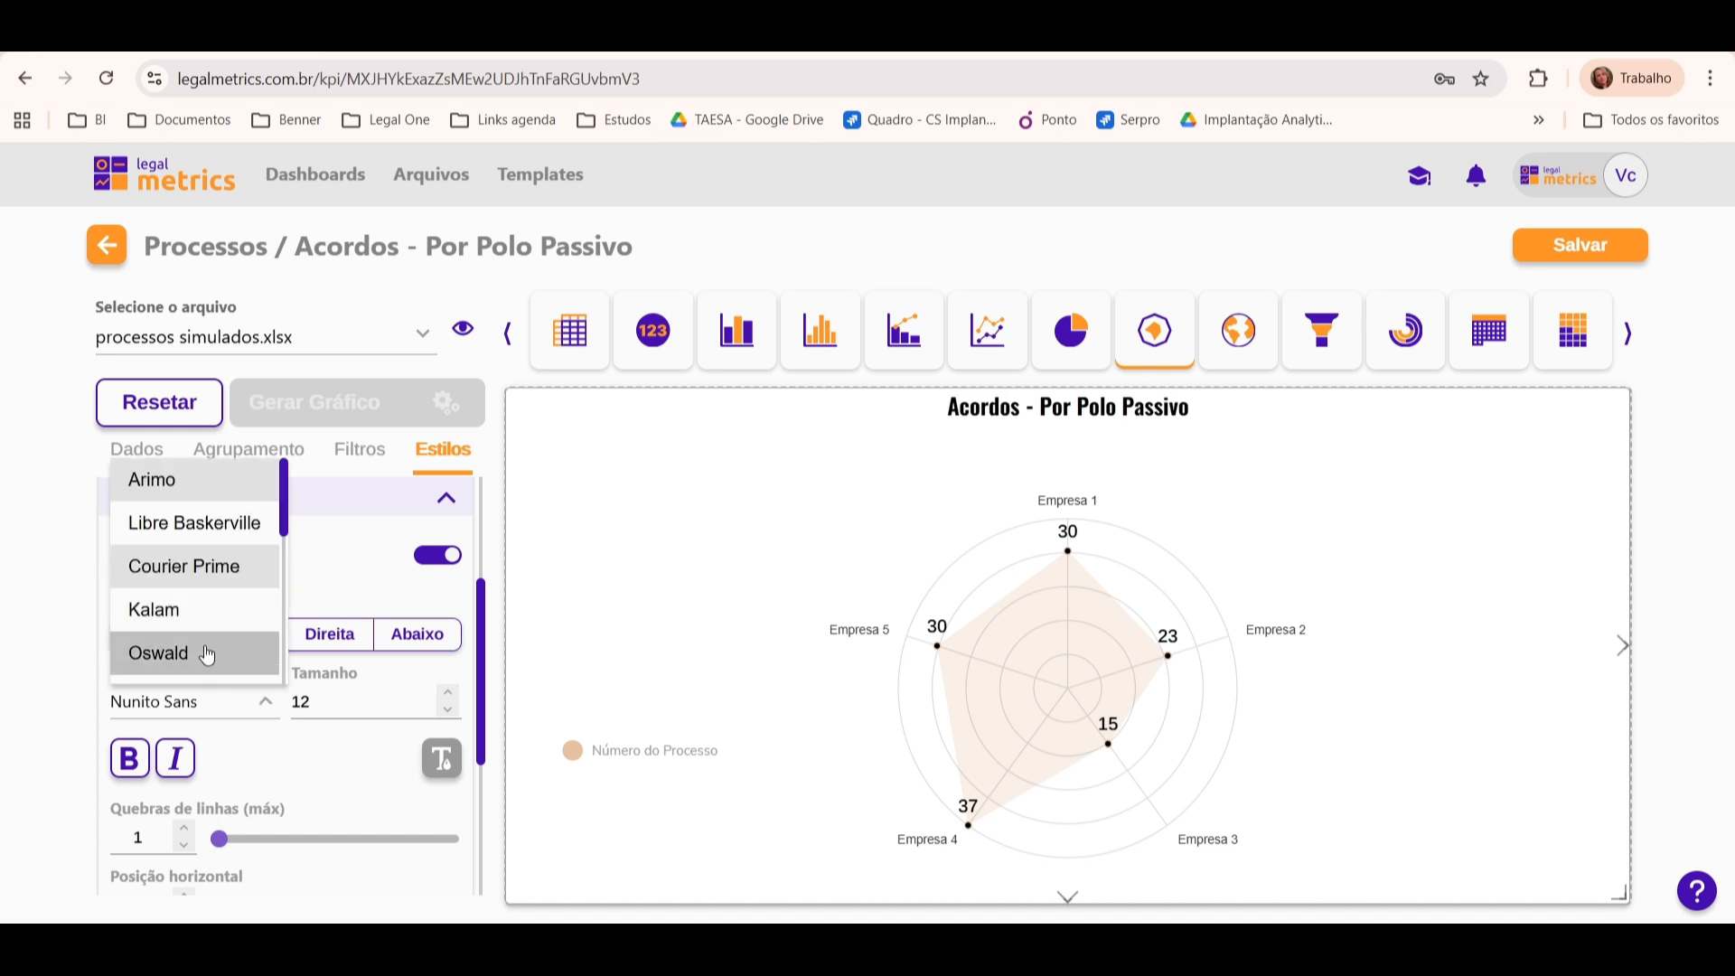
pyautogui.click(207, 654)
pyautogui.click(183, 827)
pyautogui.click(184, 826)
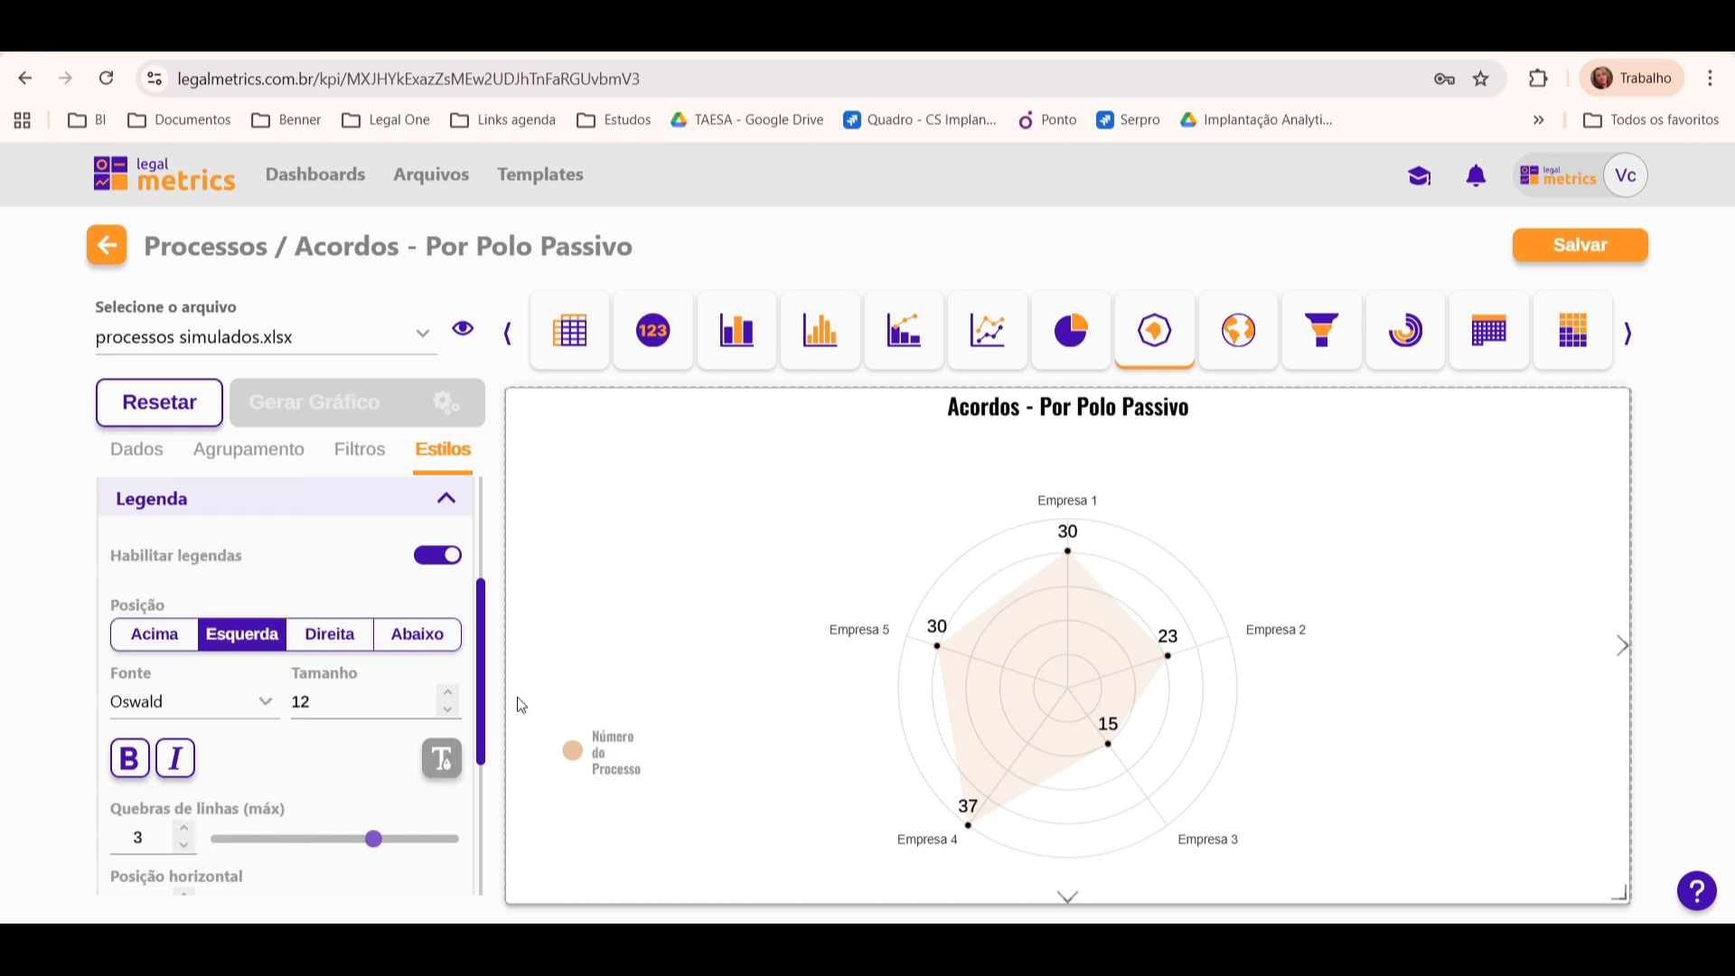
# Step: Set the legend's horizontal position to 142, vertical position to -155 and item spacing to -12
pyautogui.scroll(-3, 486, 645)
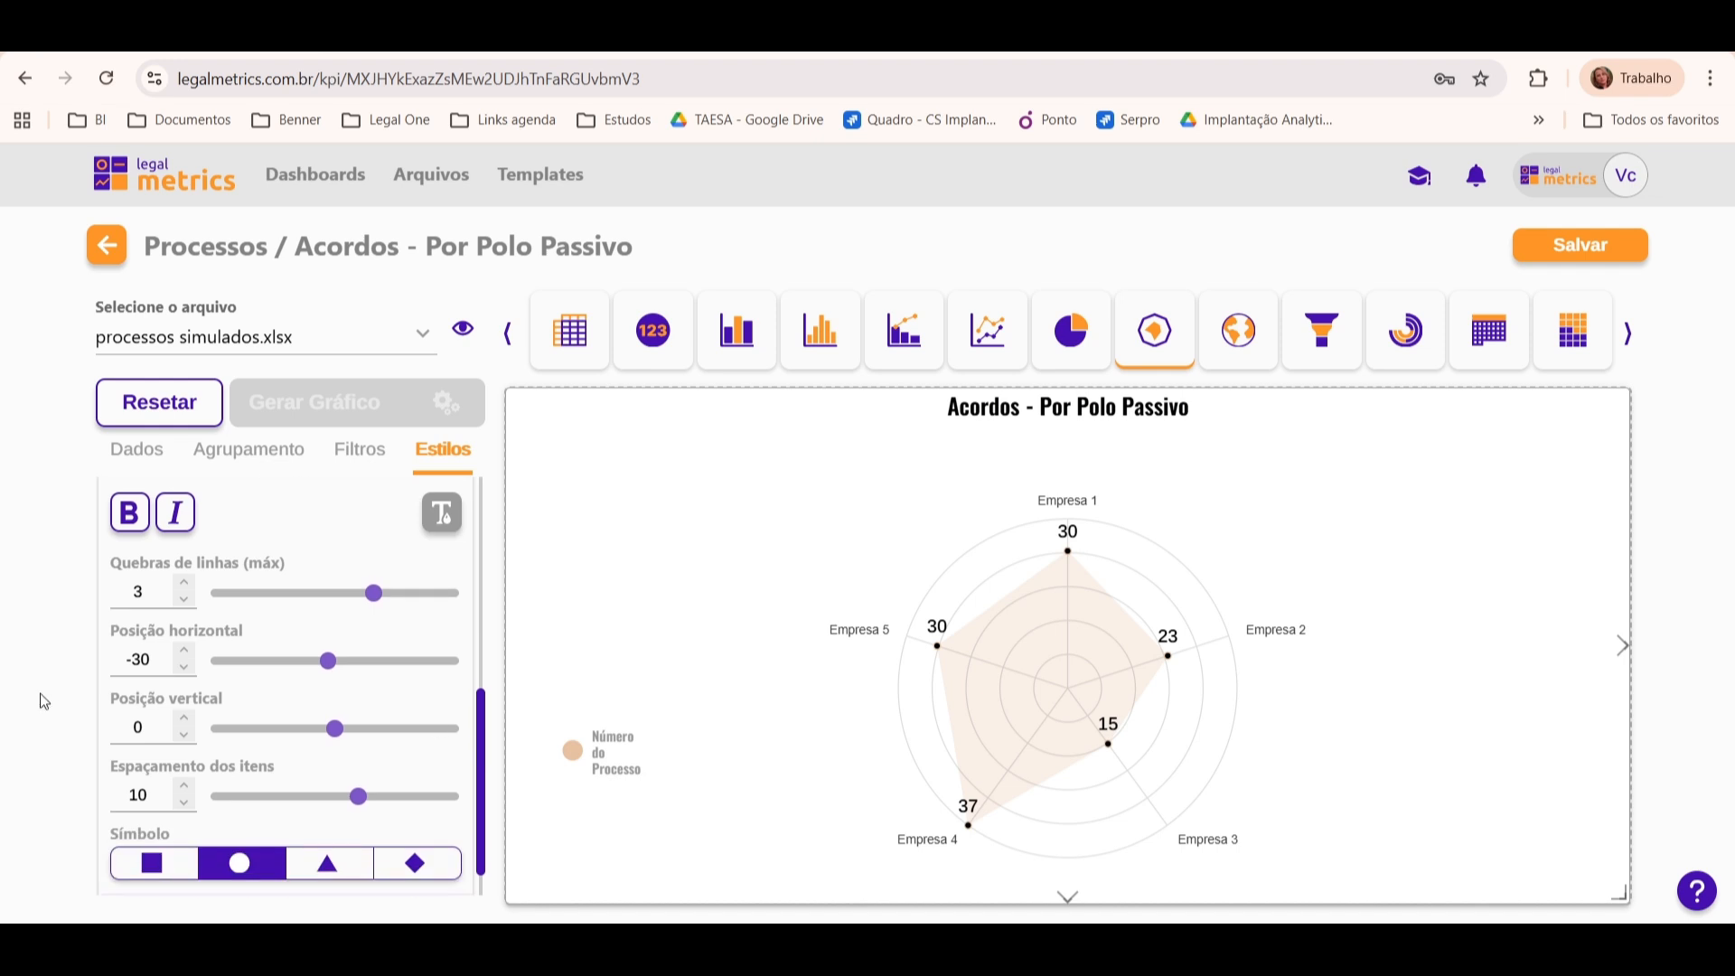
pyautogui.moveTo(327, 669); pyautogui.dragTo(367, 664)
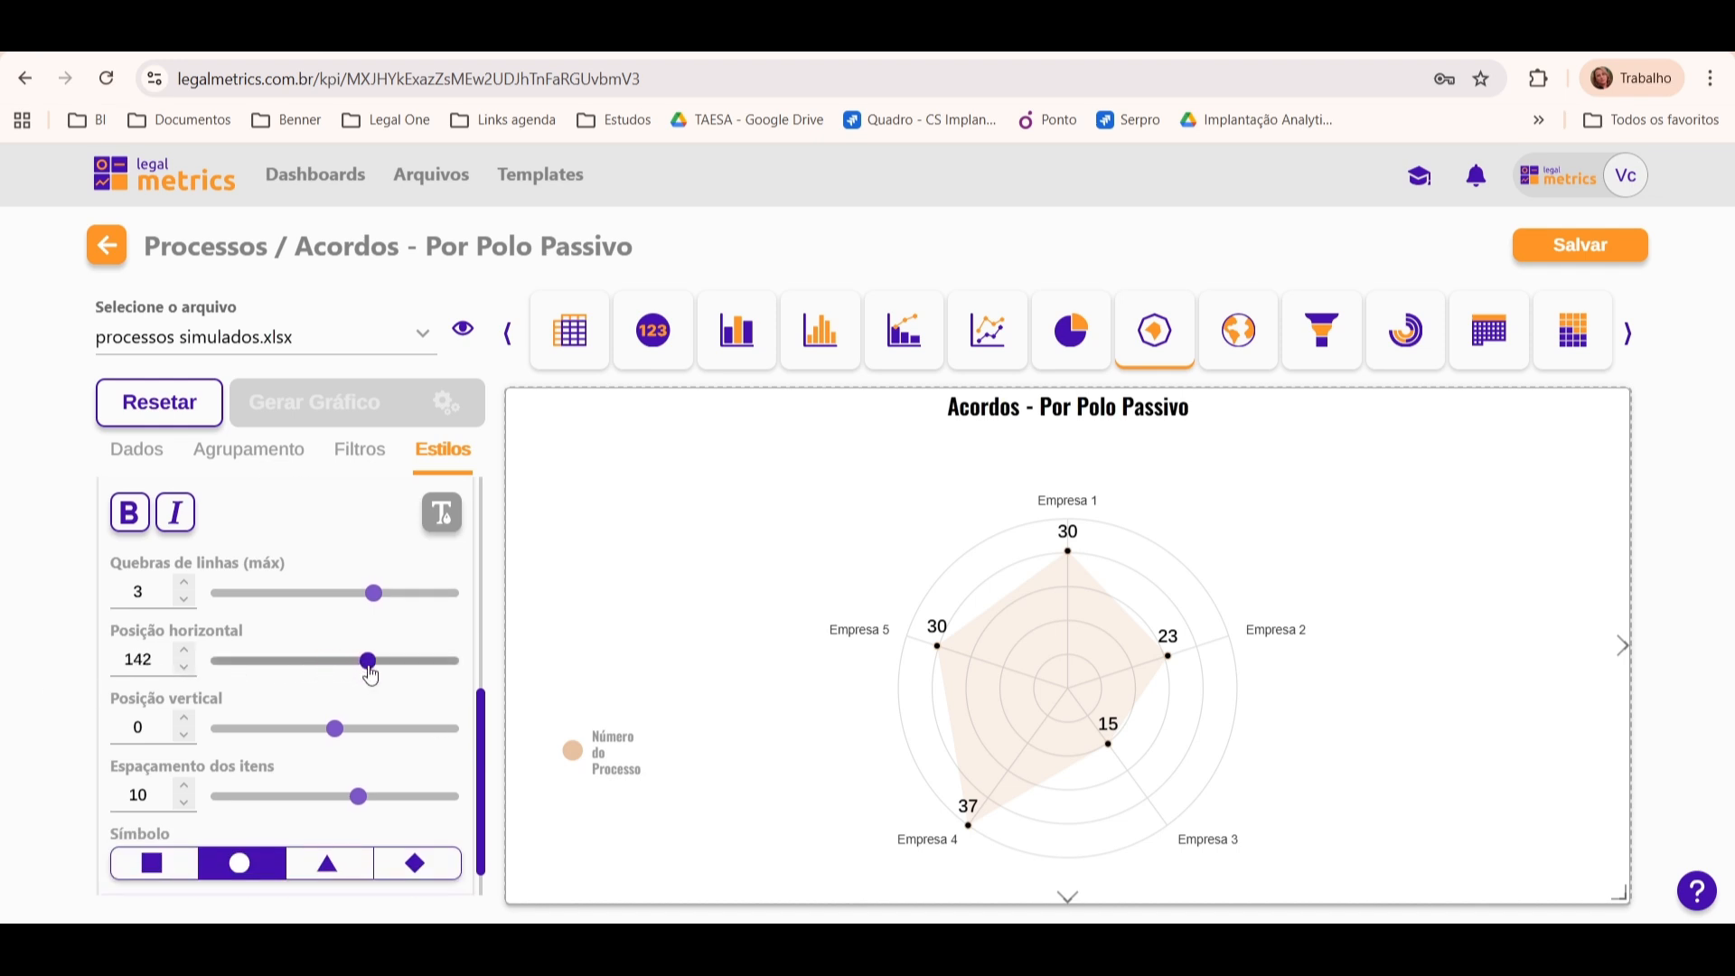
pyautogui.click(358, 799)
pyautogui.moveTo(358, 801); pyautogui.dragTo(307, 799)
pyautogui.moveTo(338, 739); pyautogui.dragTo(299, 731)
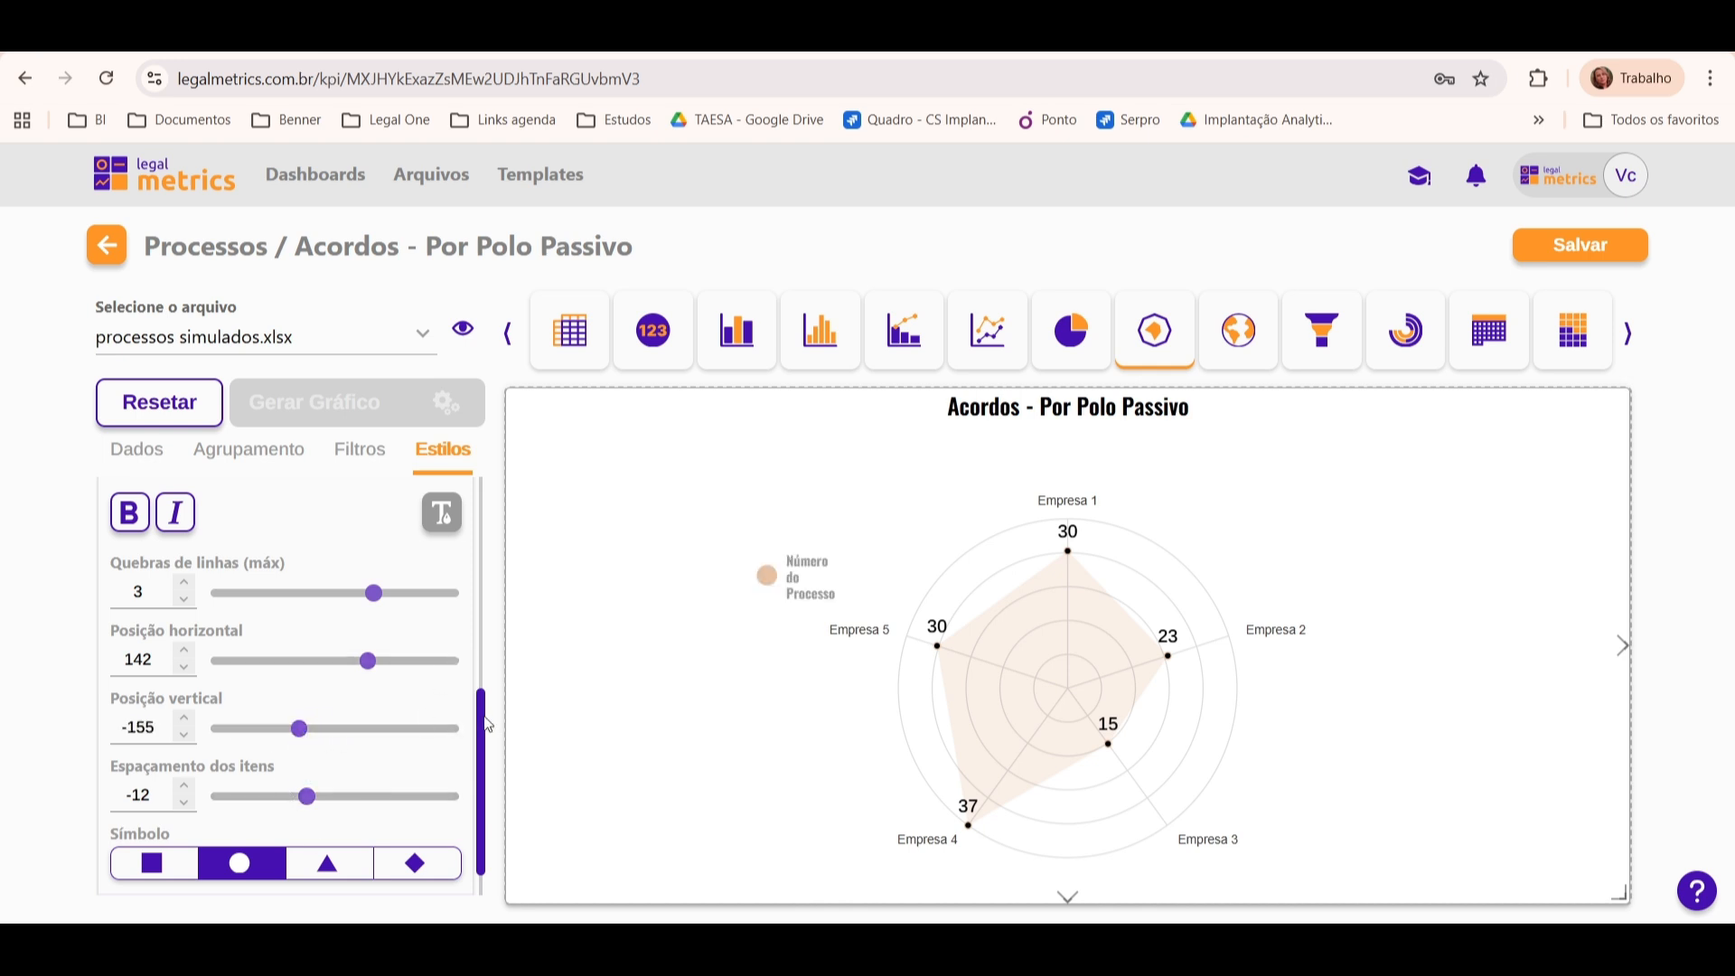
# Step: Disable the chart legend
pyautogui.moveTo(489, 721); pyautogui.dragTo(495, 569)
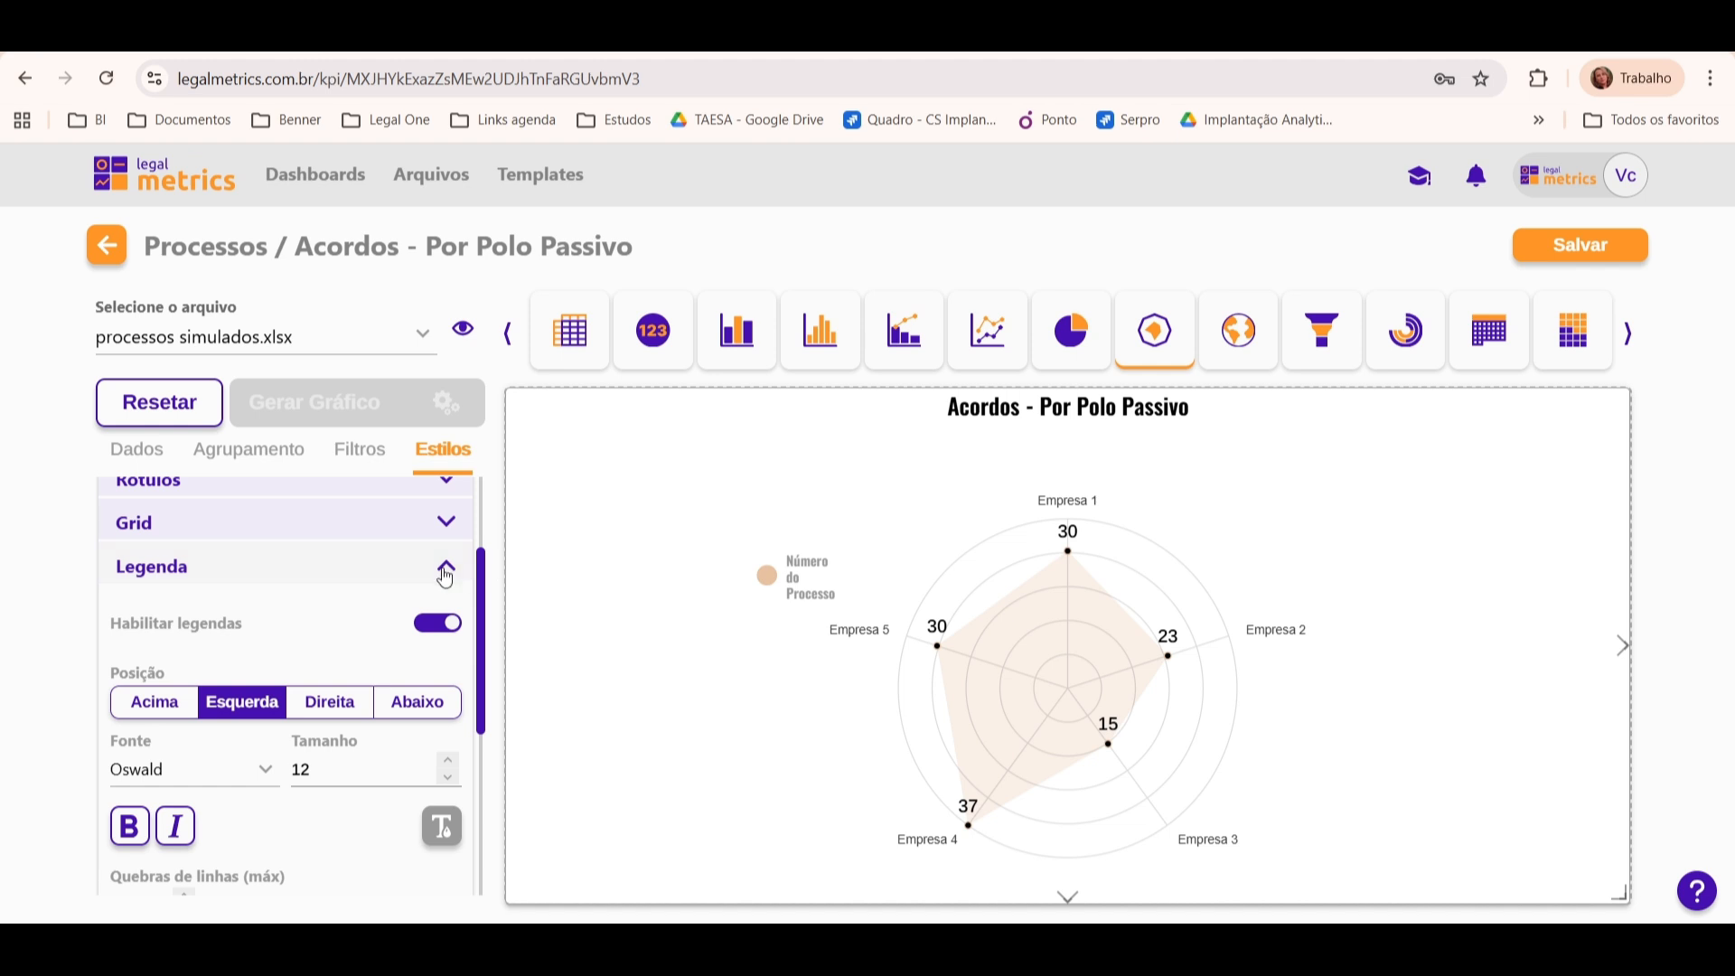
pyautogui.click(439, 630)
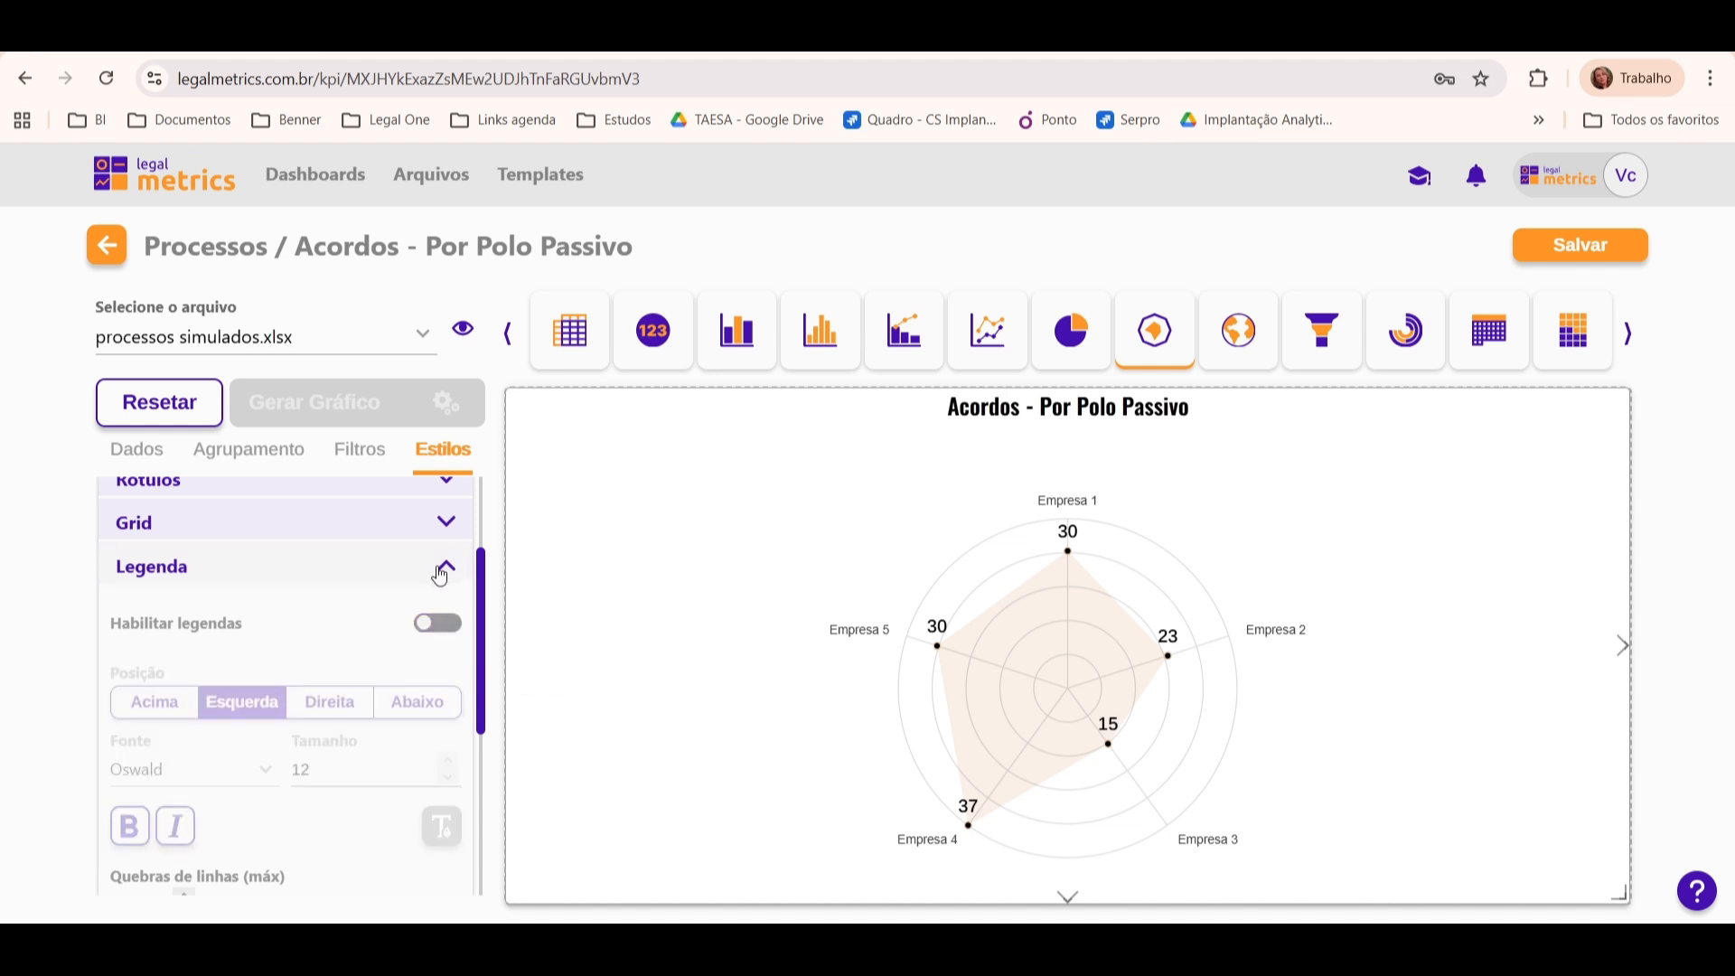
pyautogui.click(444, 567)
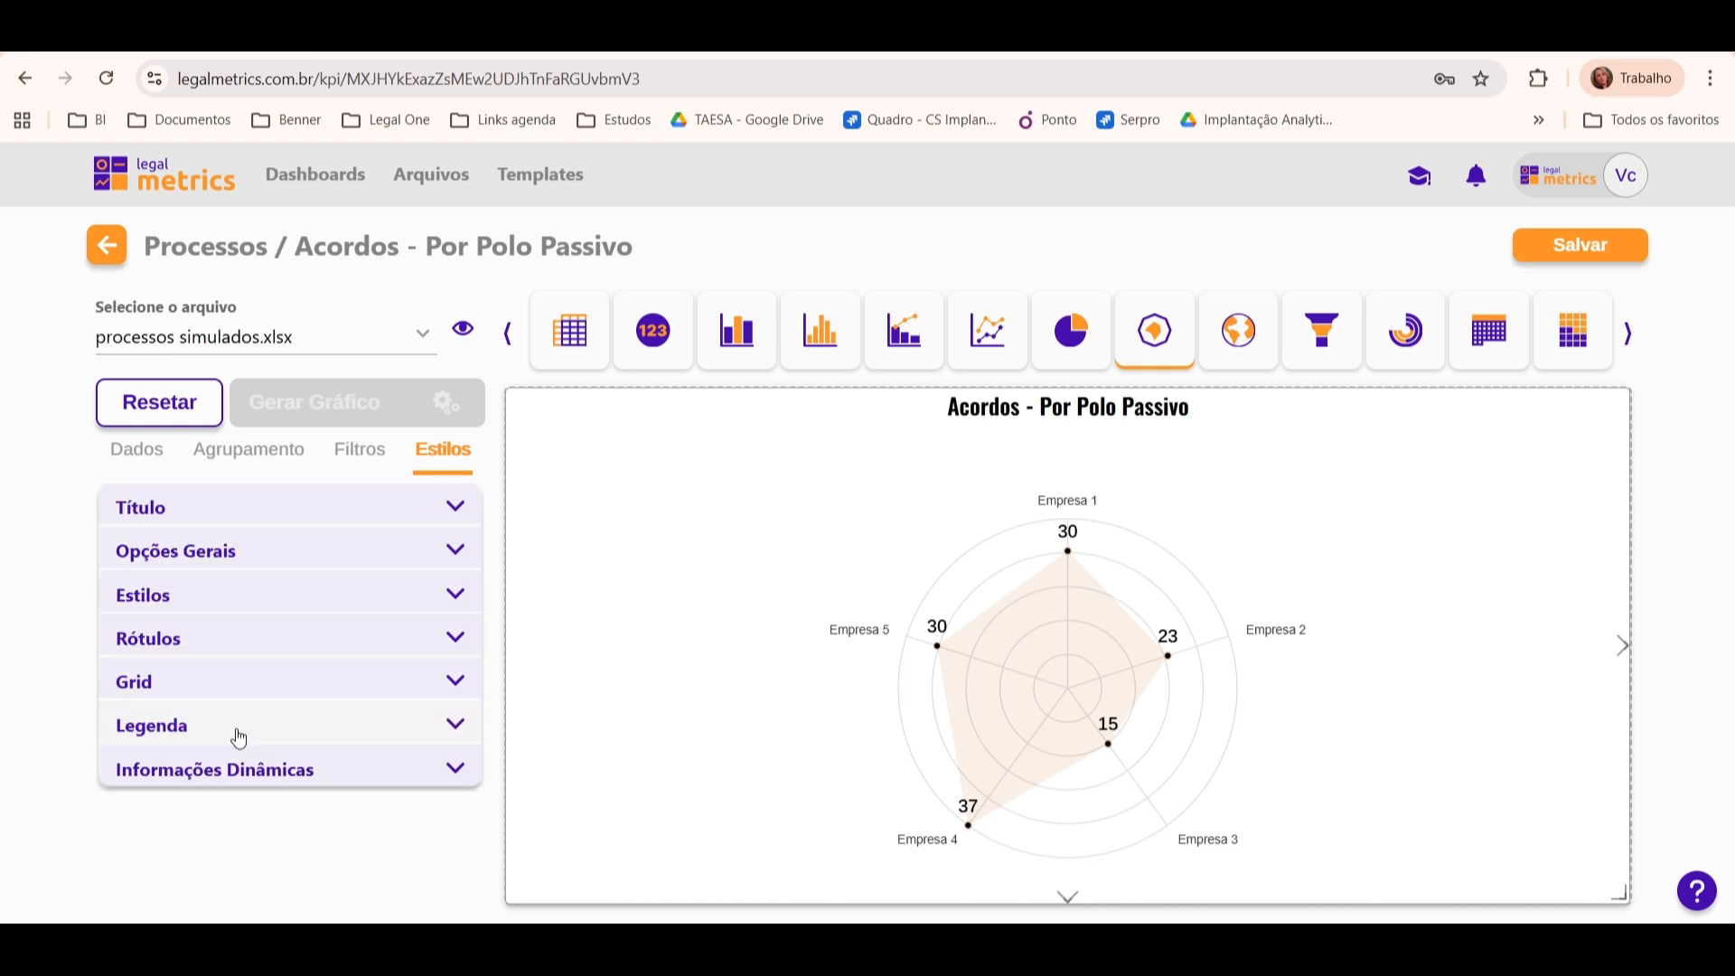
# Step: Set the Informações Dinâmicas prefix to "Geraram Acordo -" and check the tooltips on the chart's points
pyautogui.click(453, 769)
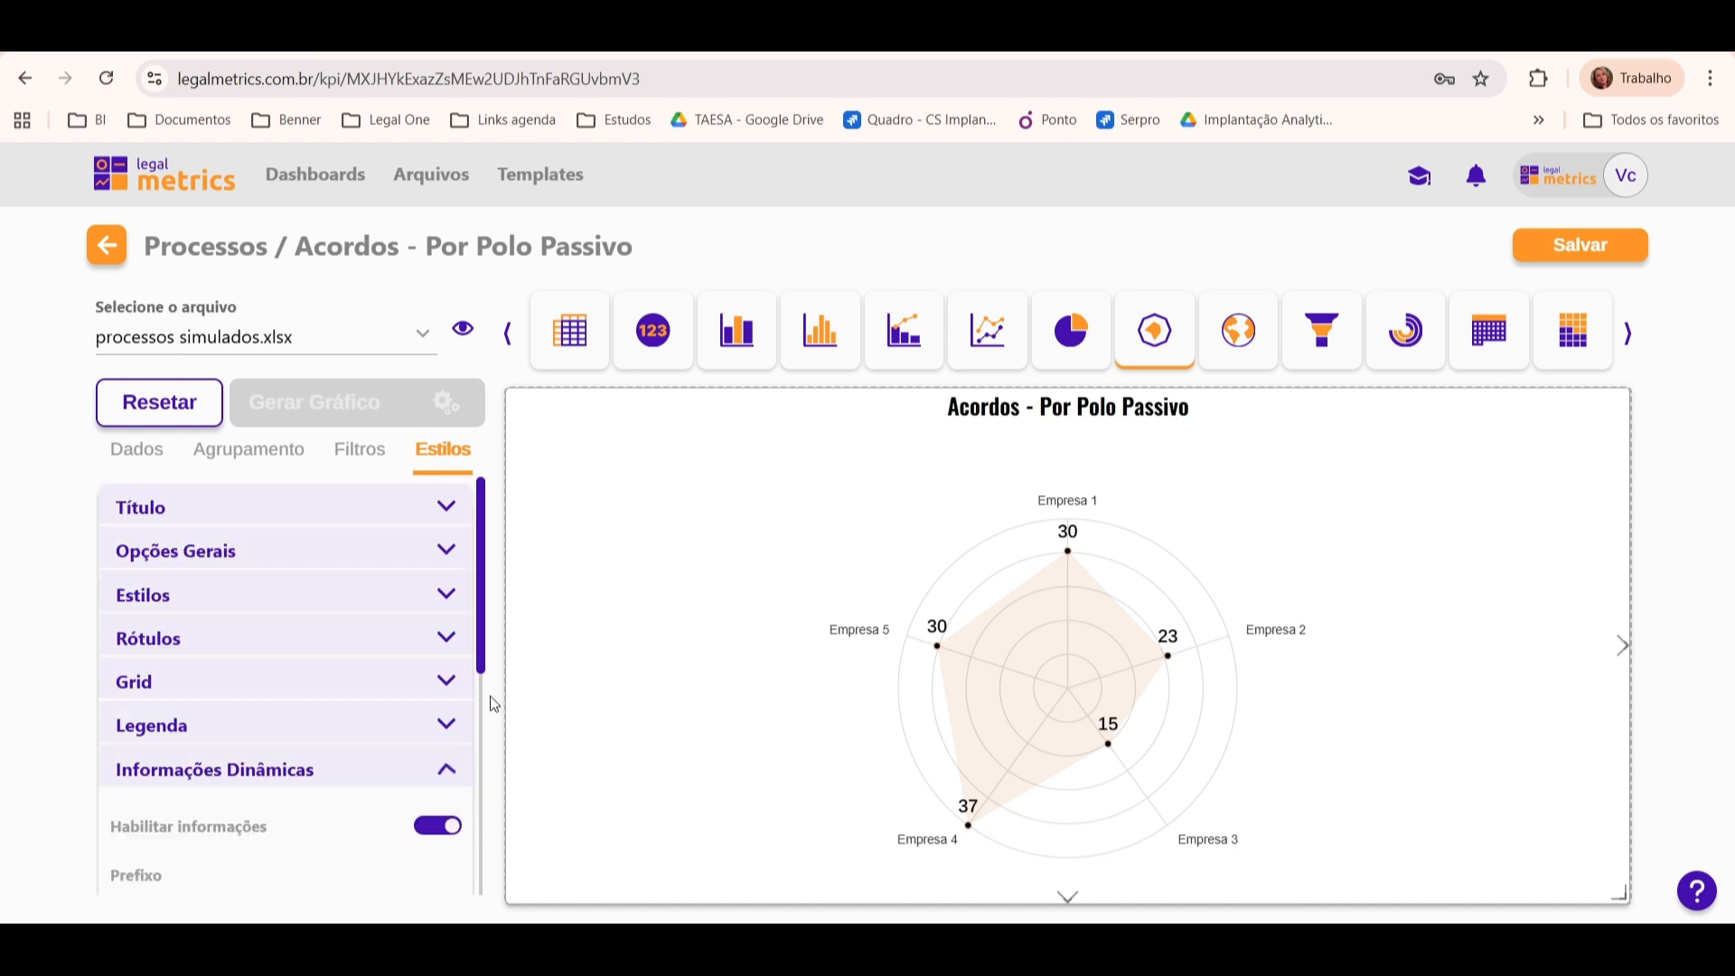
pyautogui.moveTo(484, 574); pyautogui.dragTo(488, 685)
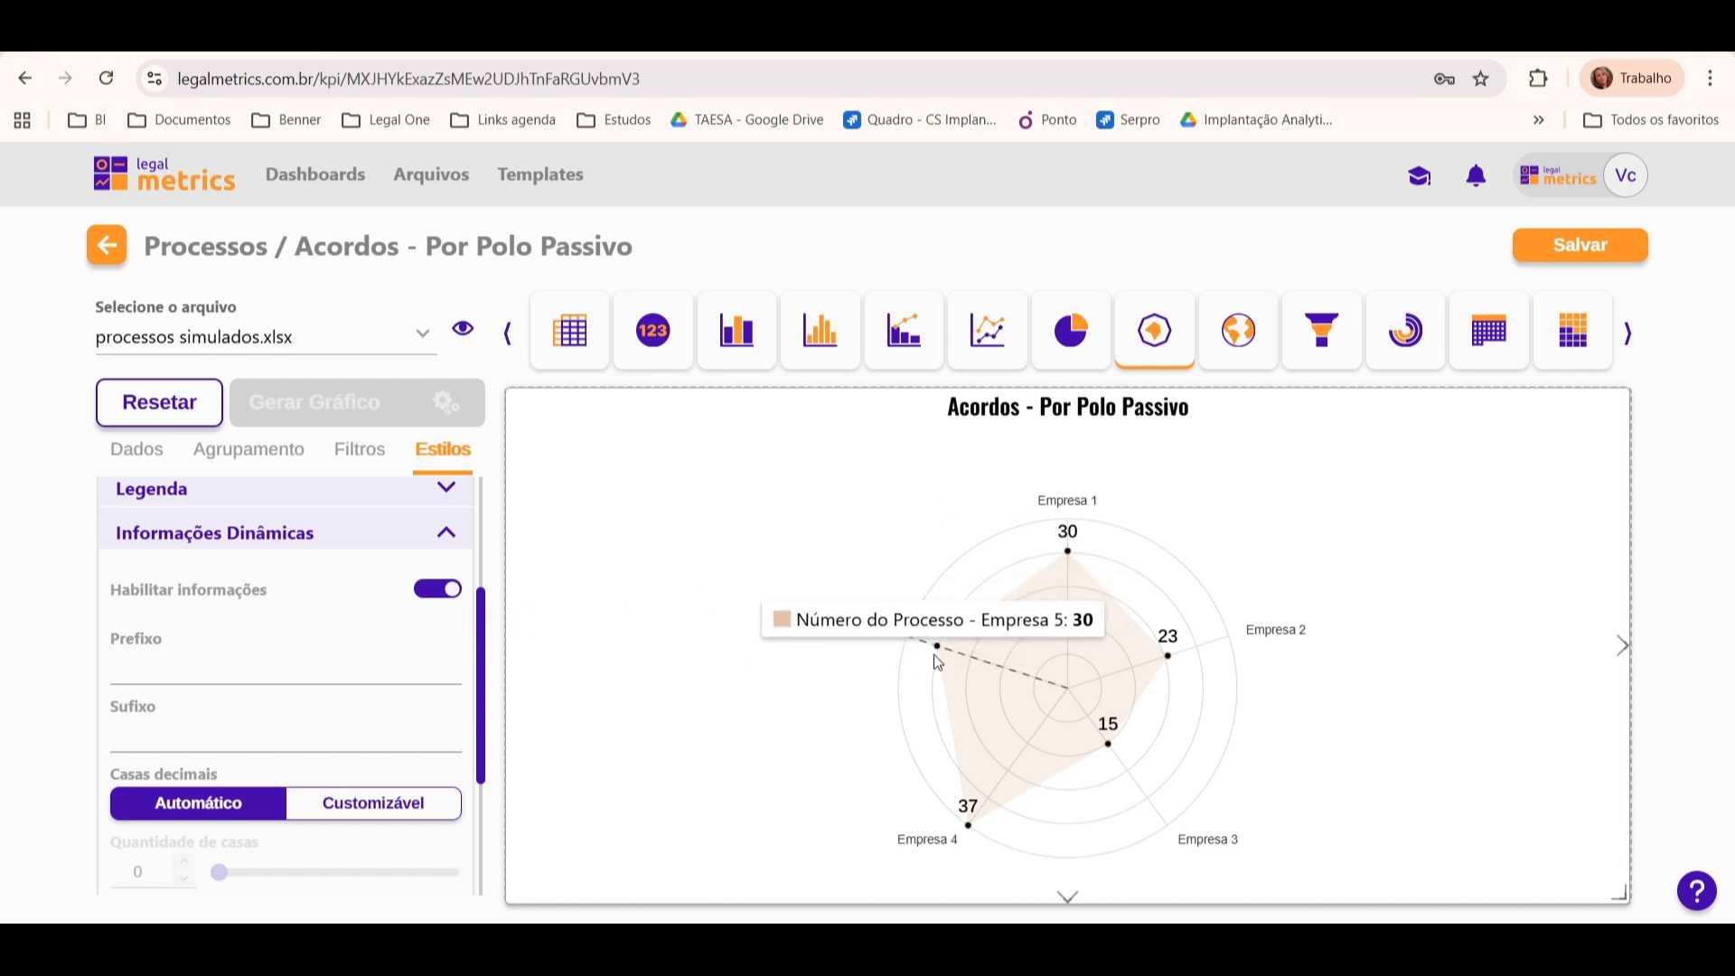
pyautogui.moveTo(979, 819)
pyautogui.moveTo(1142, 682)
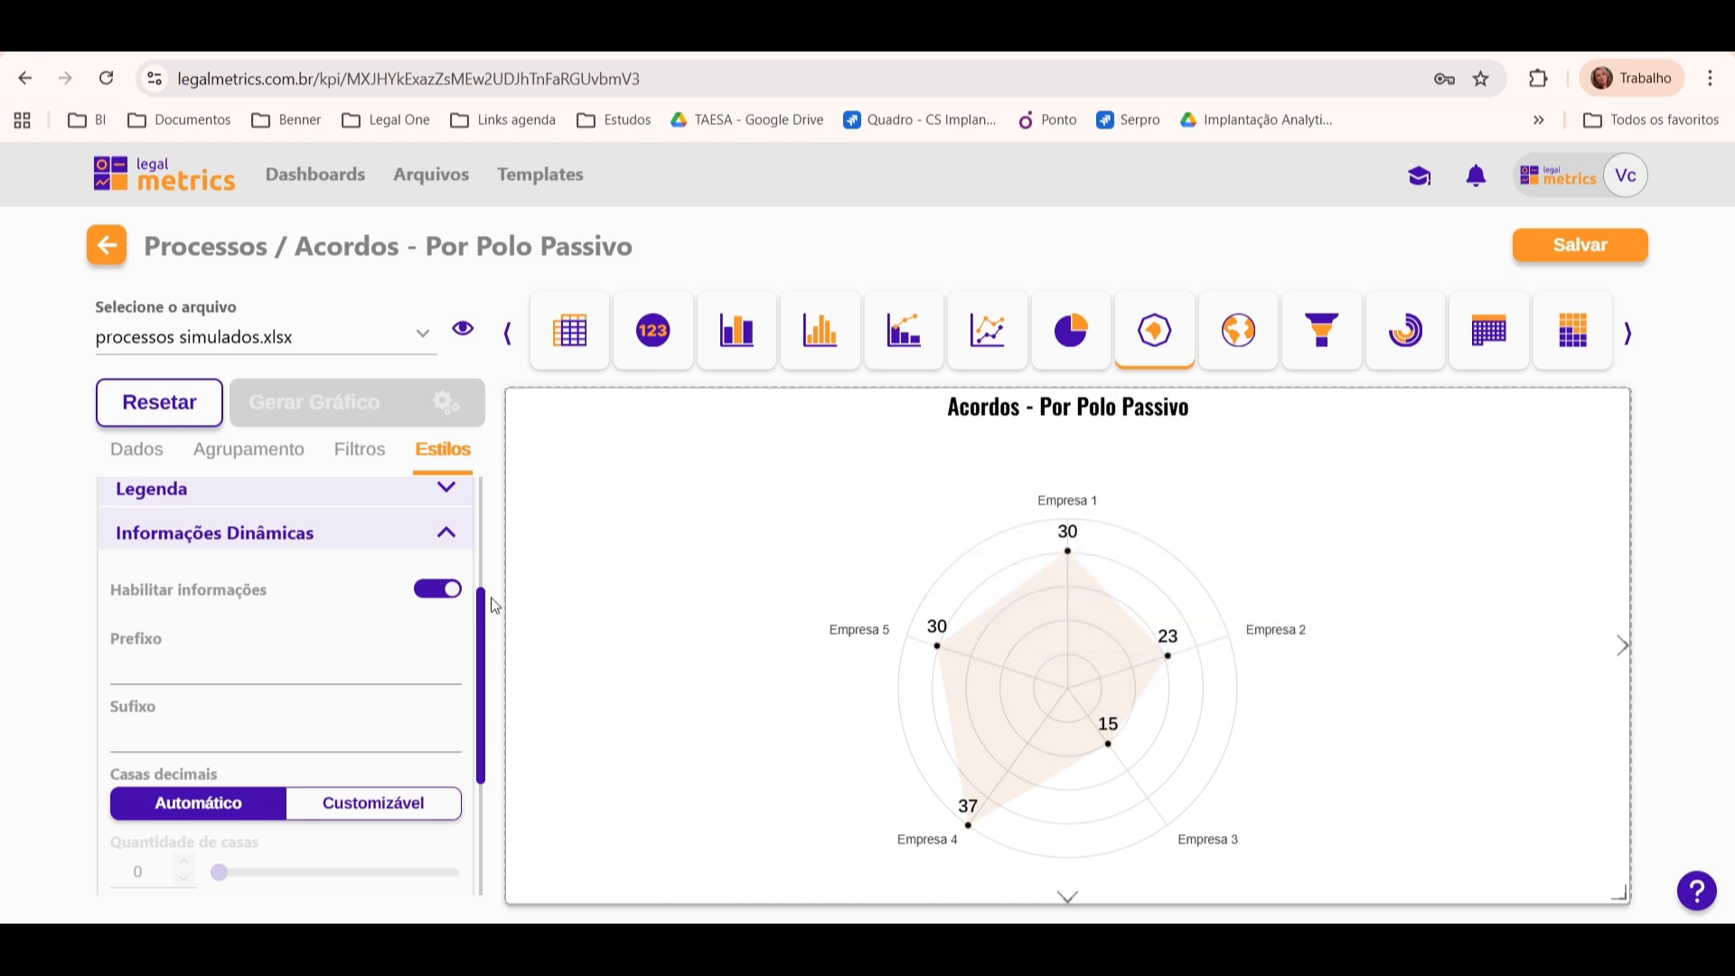
pyautogui.scroll(-1, 486, 610)
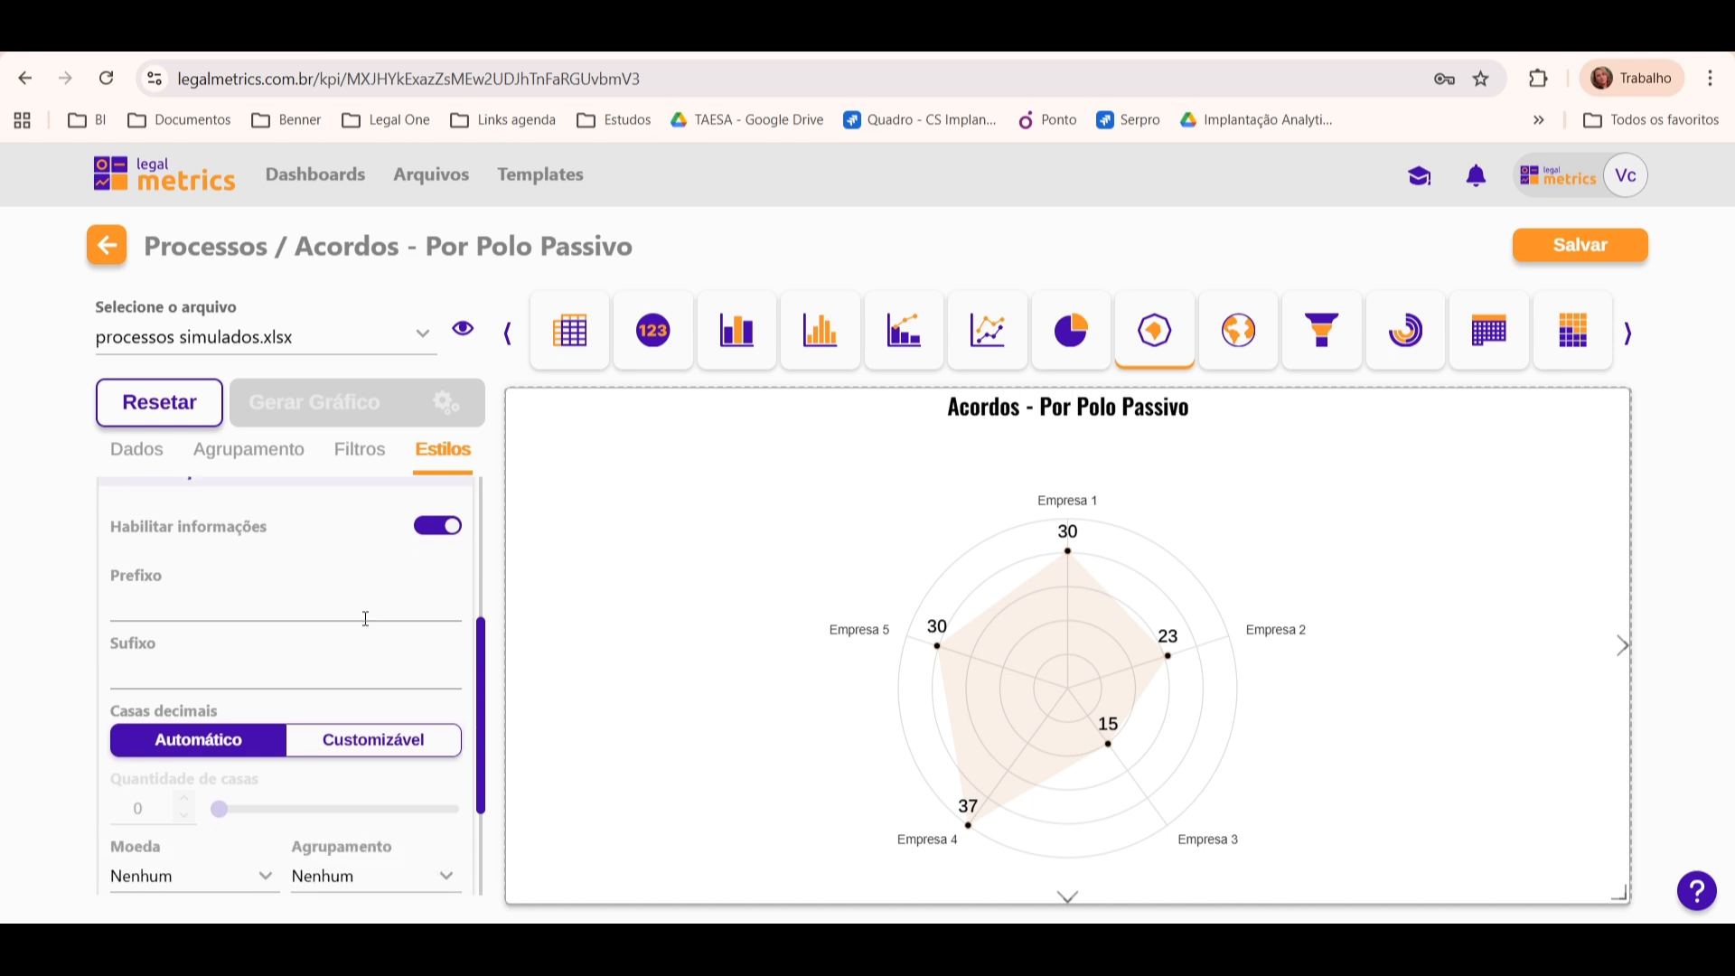
pyautogui.click(400, 598)
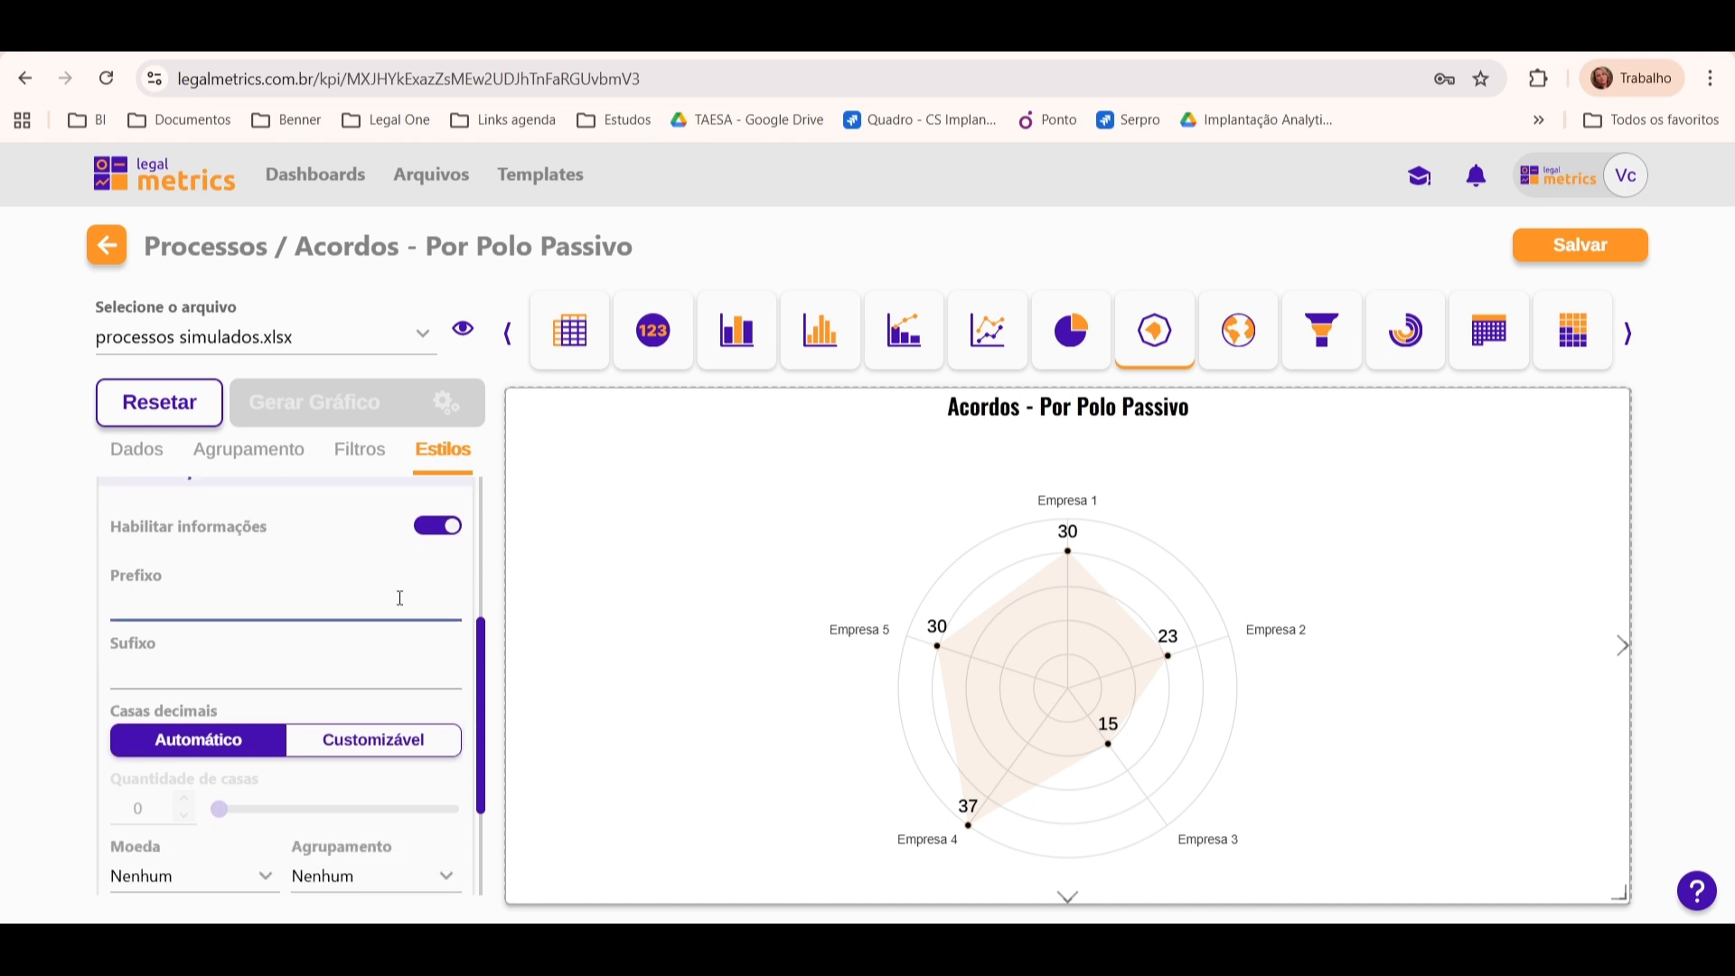
pyautogui.write('Geraram Acordo -')
pyautogui.moveTo(1071, 585)
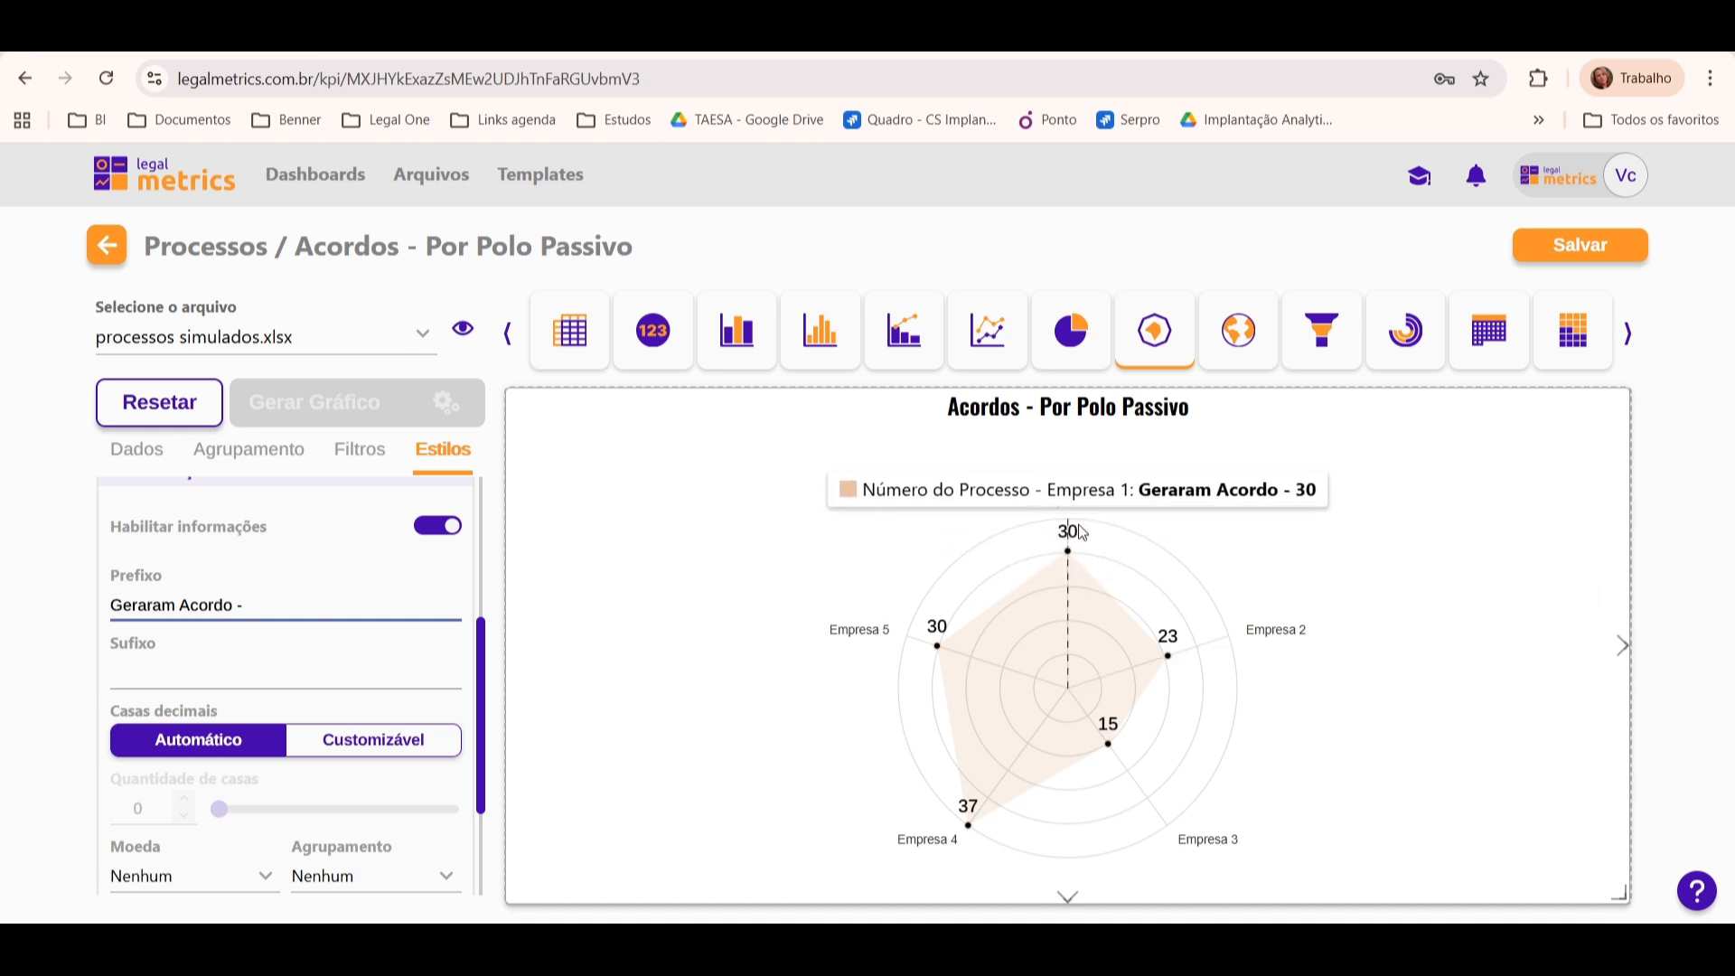
pyautogui.moveTo(1198, 602)
pyautogui.moveTo(937, 645)
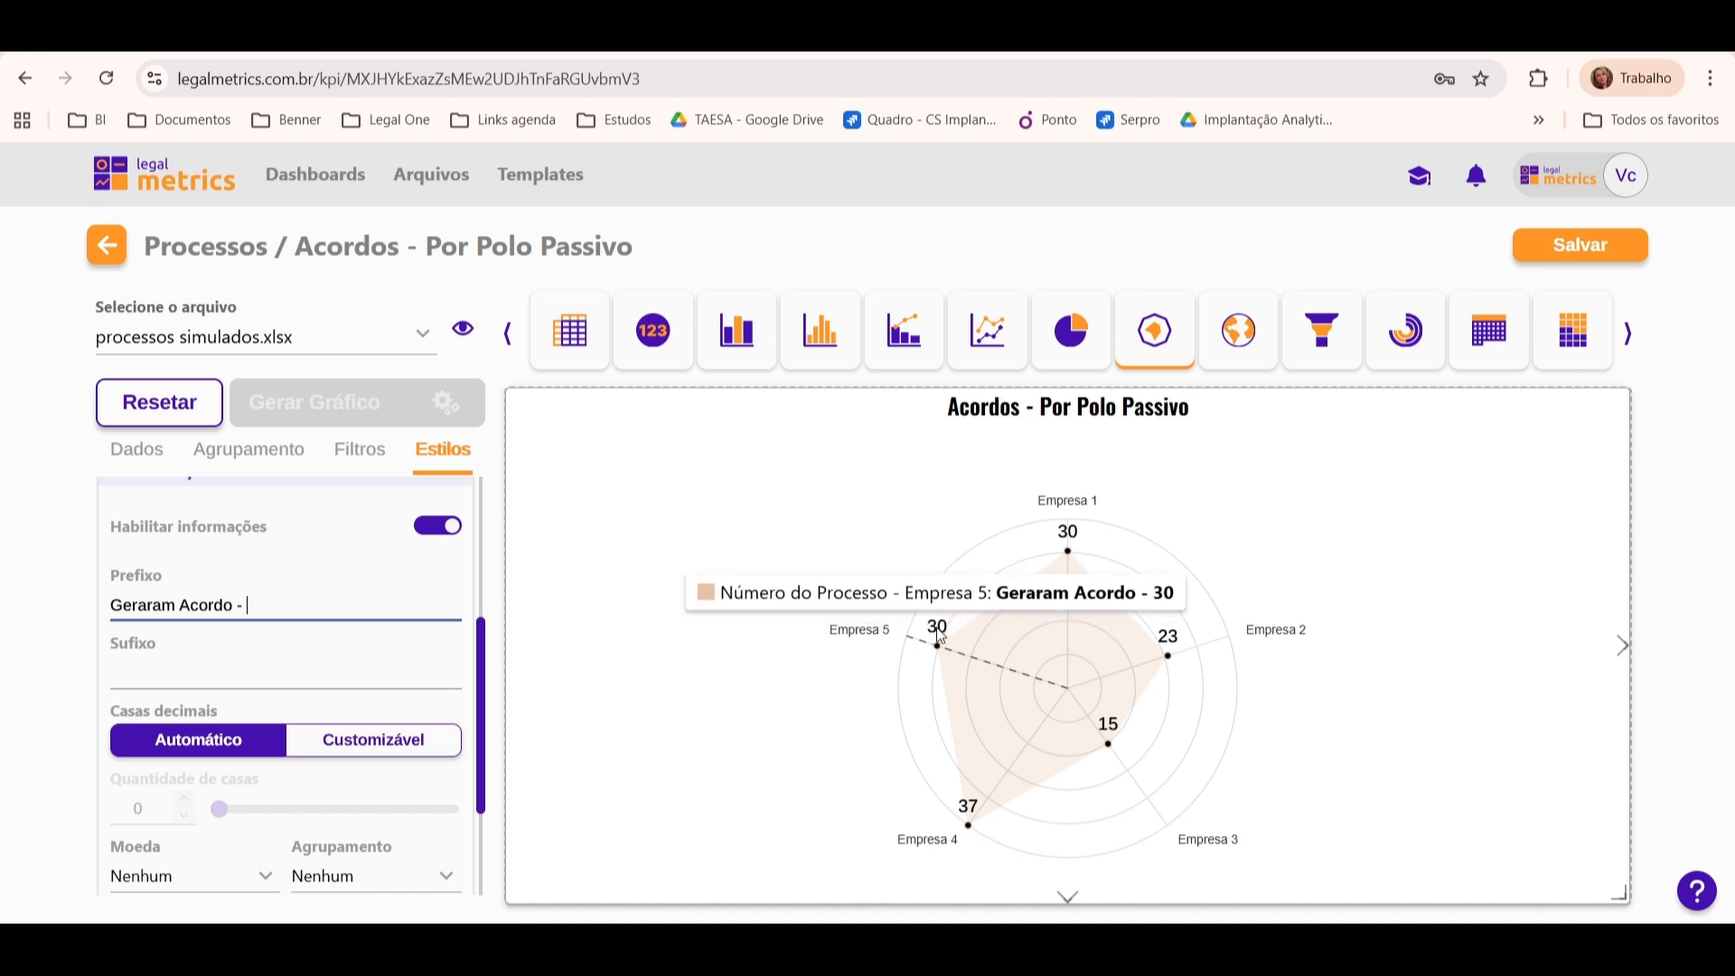
# Step: Clear the Informações Dinâmicas prefix and review the remaining decimal, currency, grouping and animation options
pyautogui.moveTo(275, 606); pyautogui.dragTo(4, 607)
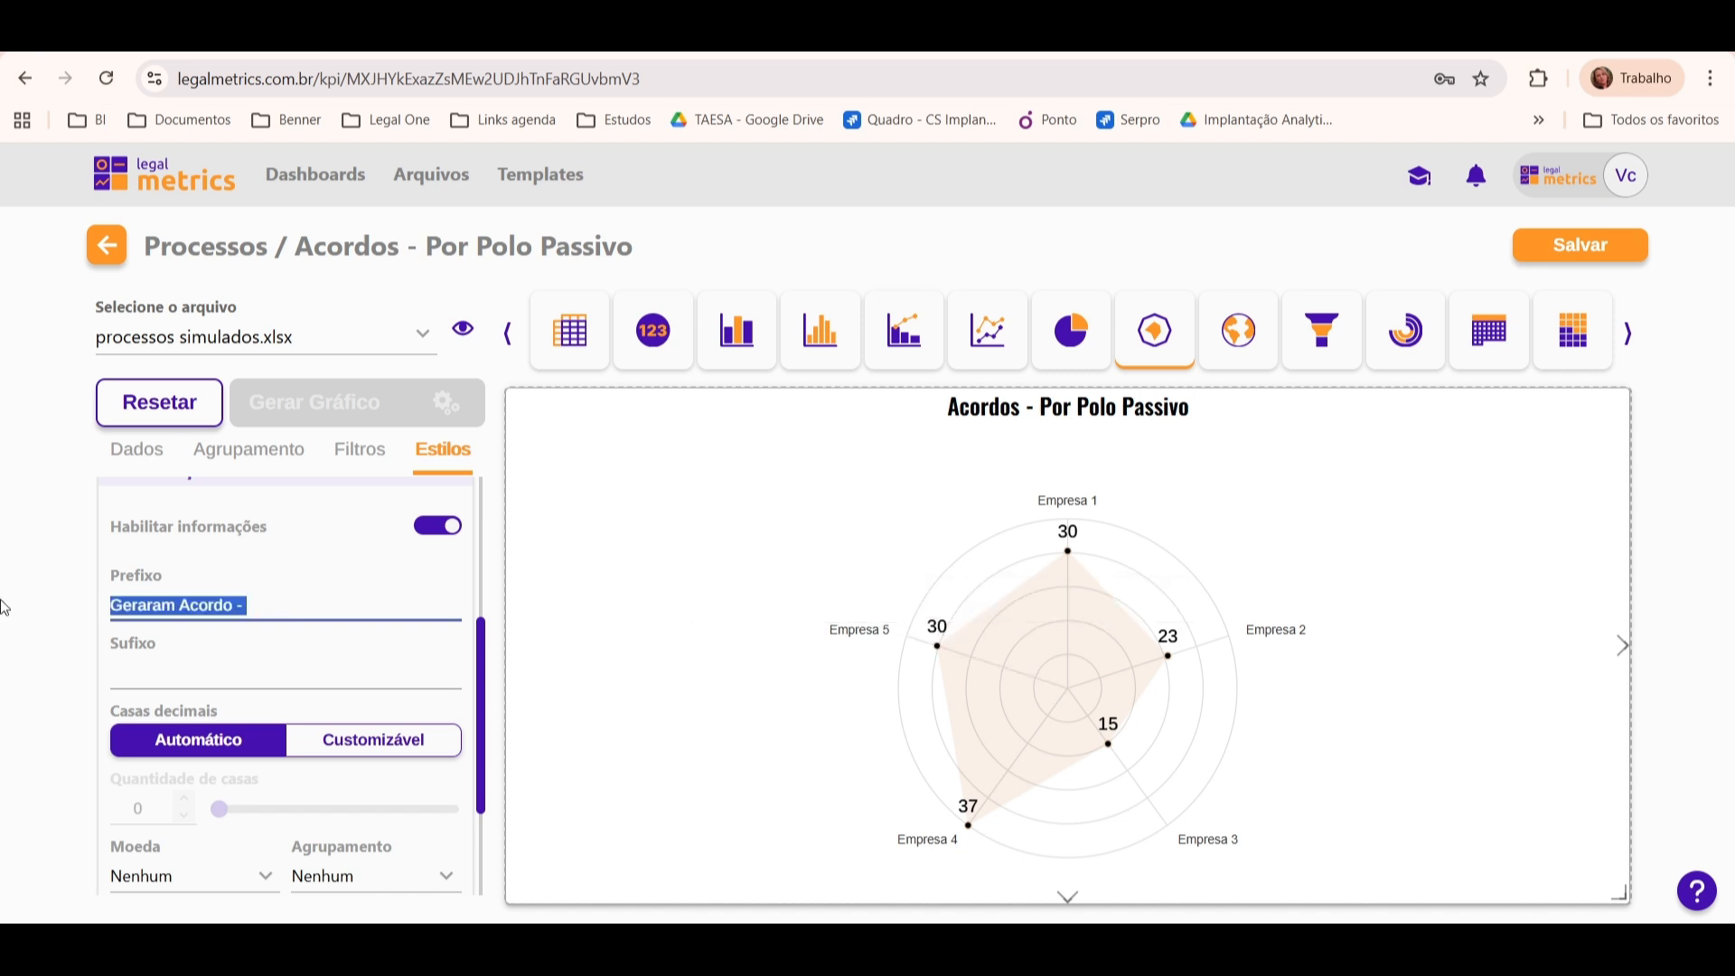
pyautogui.press('BackSpace')
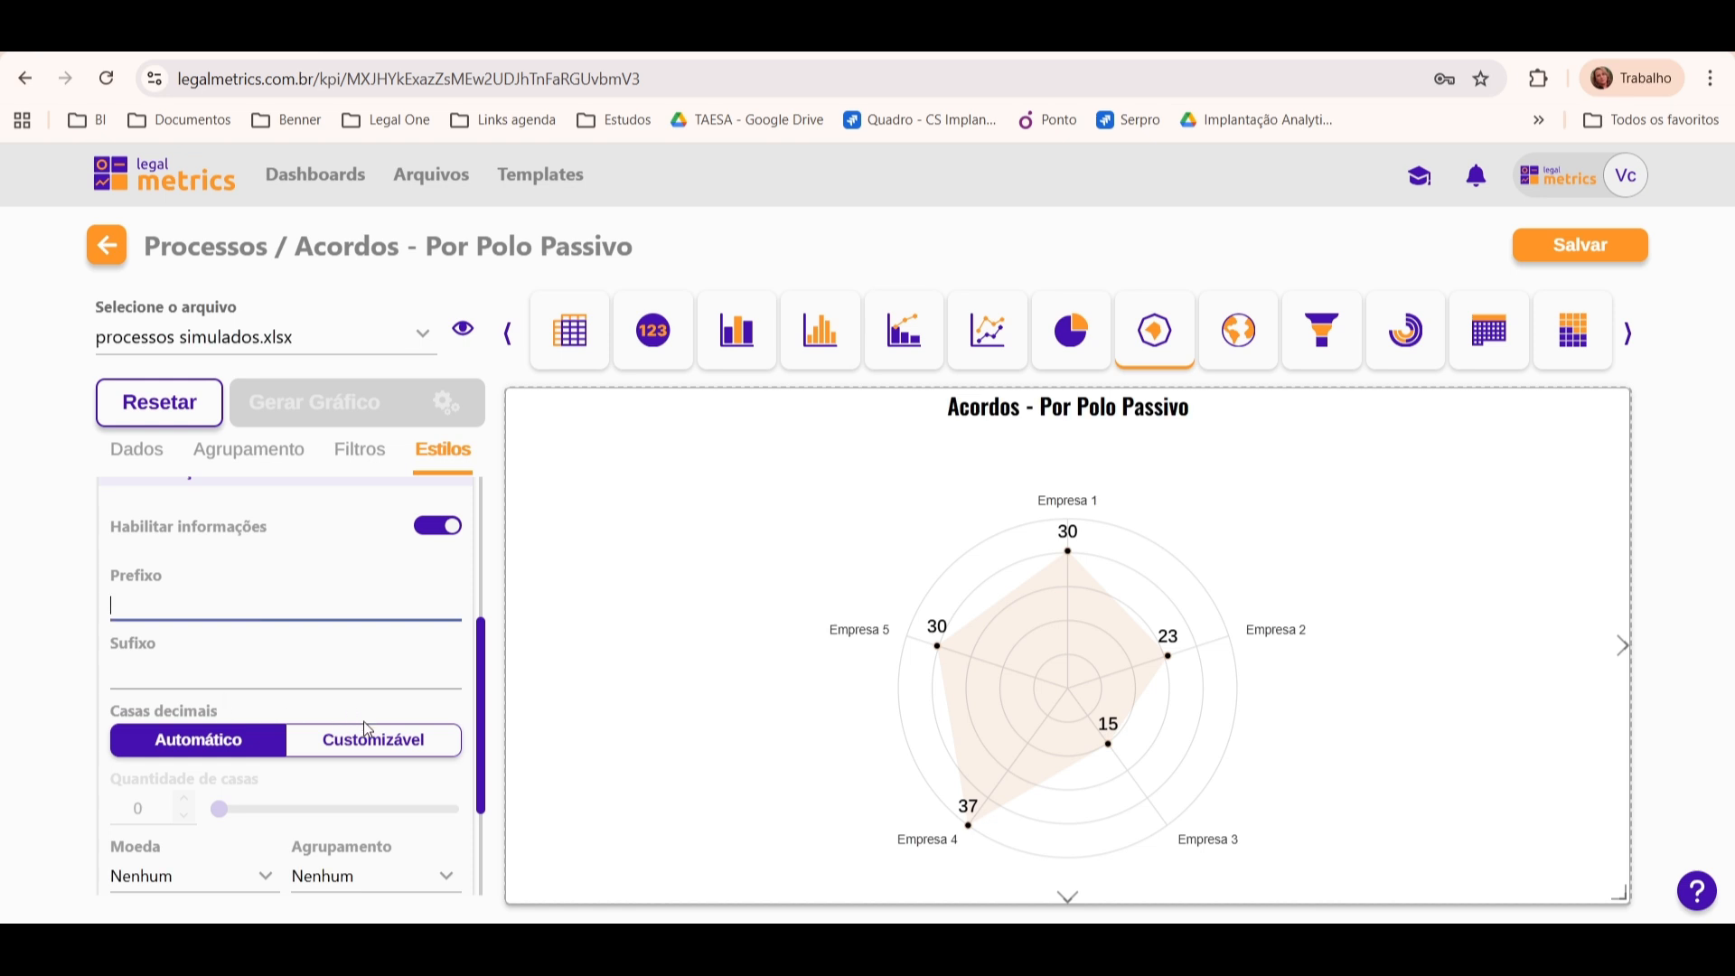
pyautogui.moveTo(485, 681); pyautogui.dragTo(485, 767)
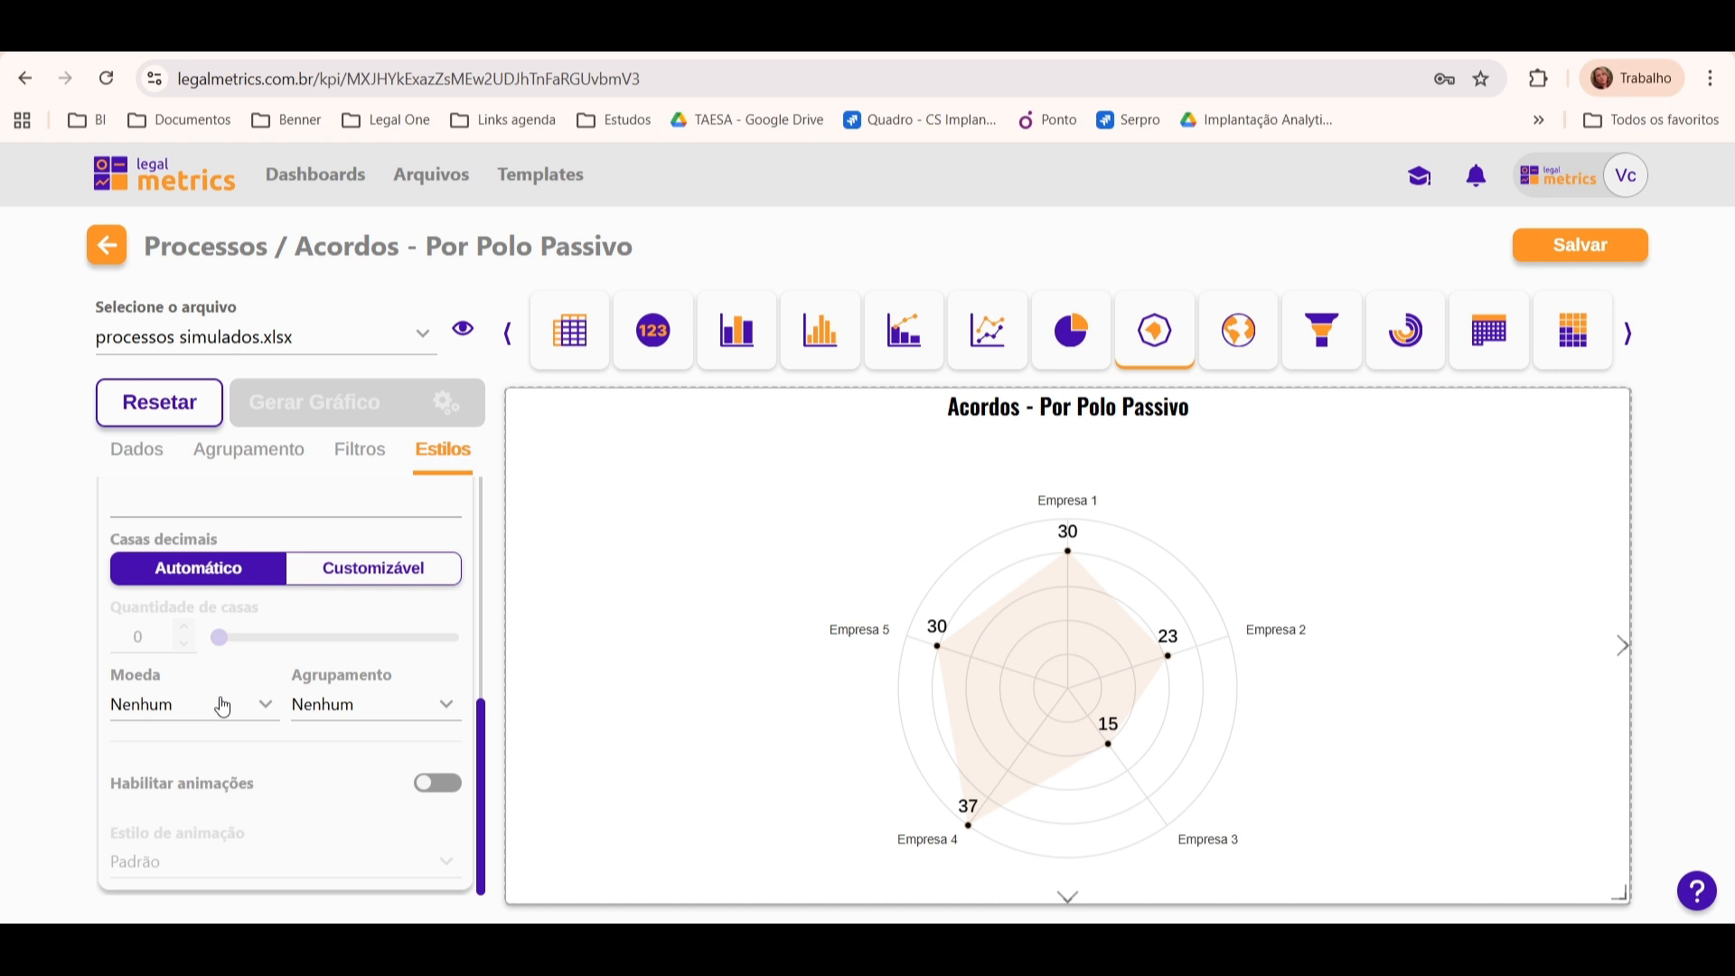
pyautogui.moveTo(923, 672)
pyautogui.moveTo(484, 748); pyautogui.dragTo(486, 680)
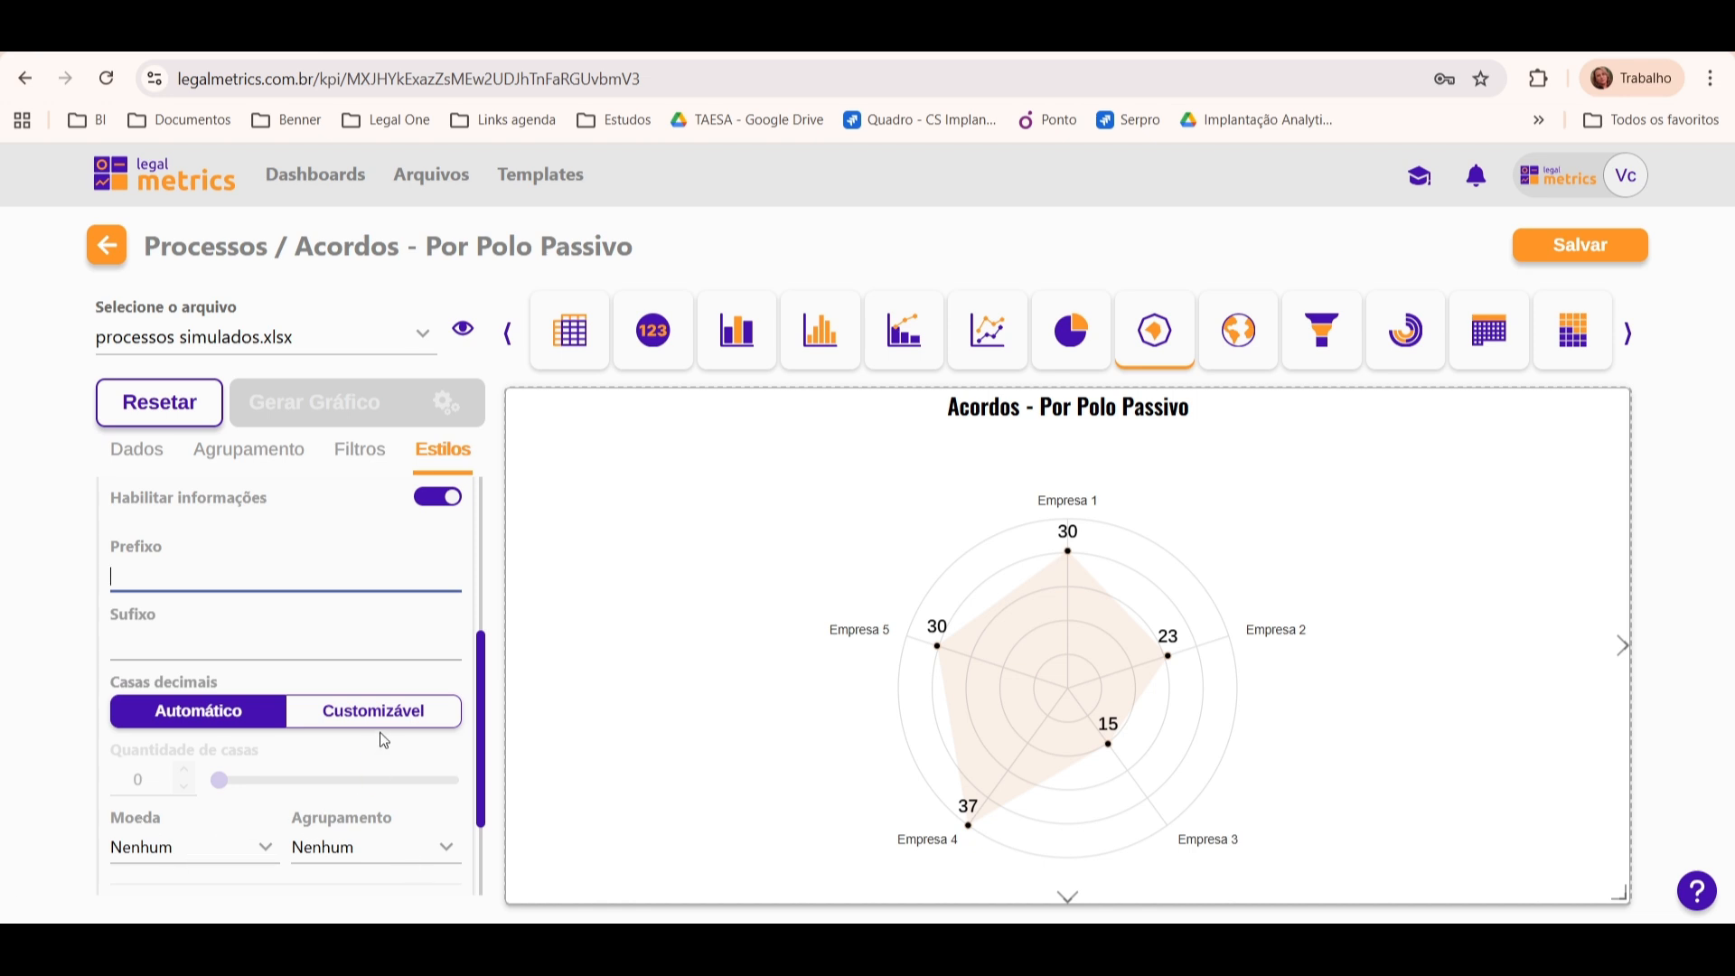
pyautogui.moveTo(483, 687); pyautogui.dragTo(486, 607)
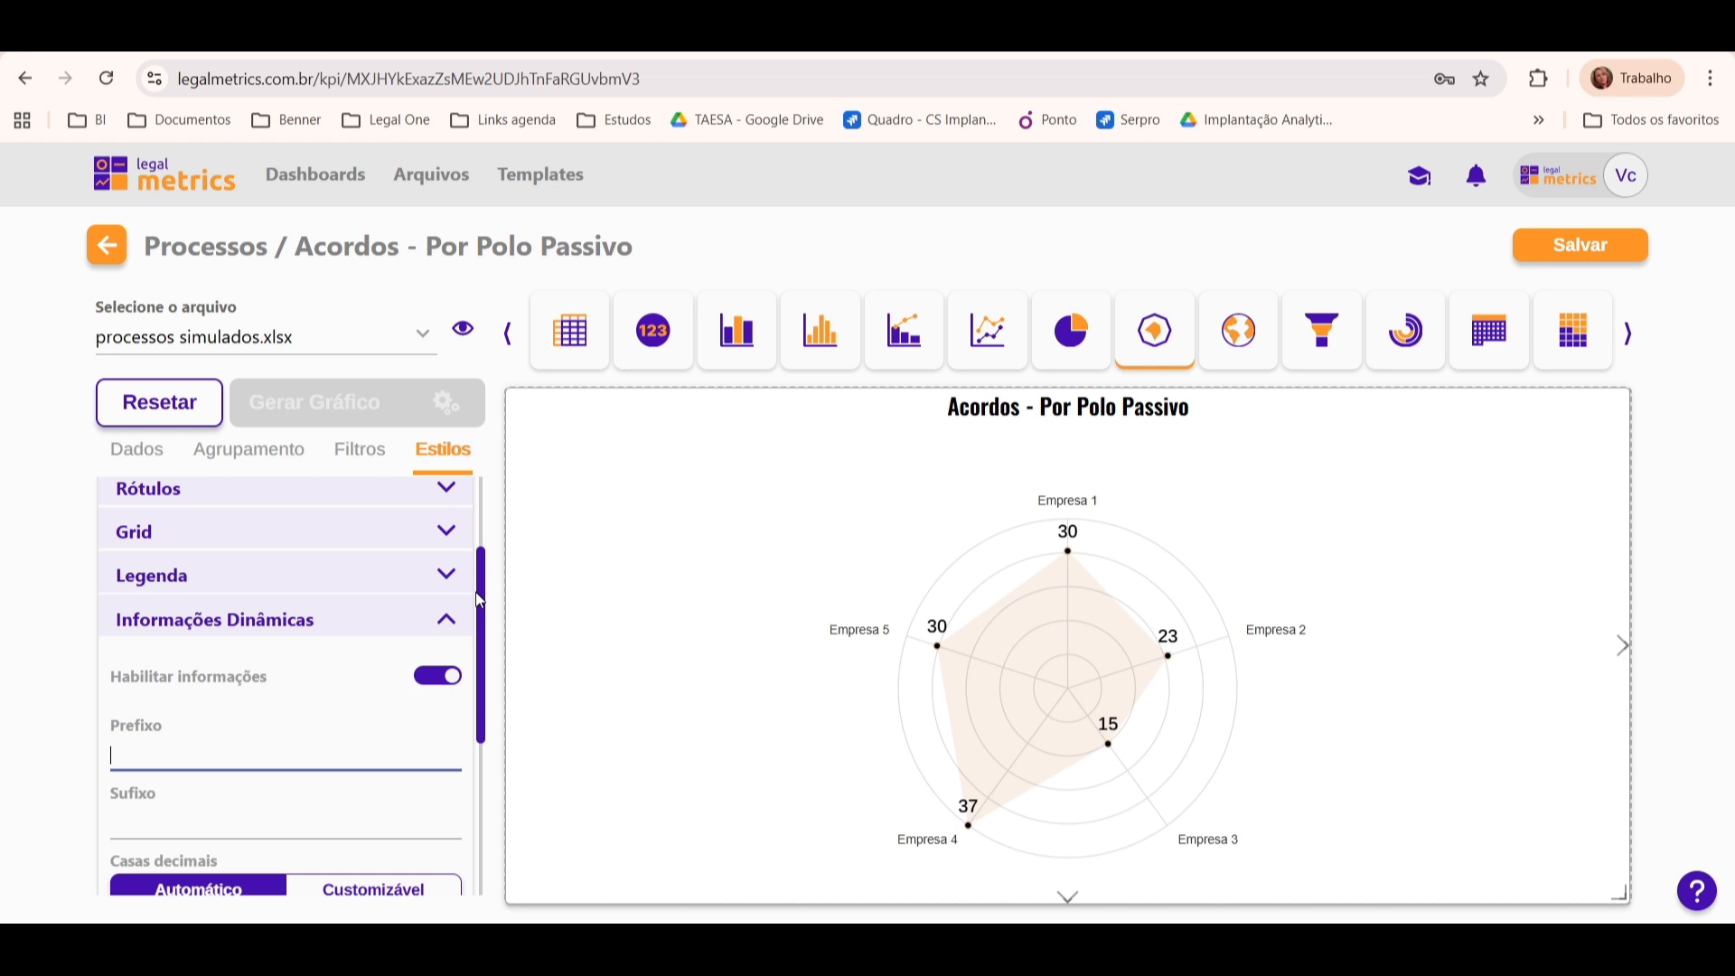
pyautogui.click(446, 620)
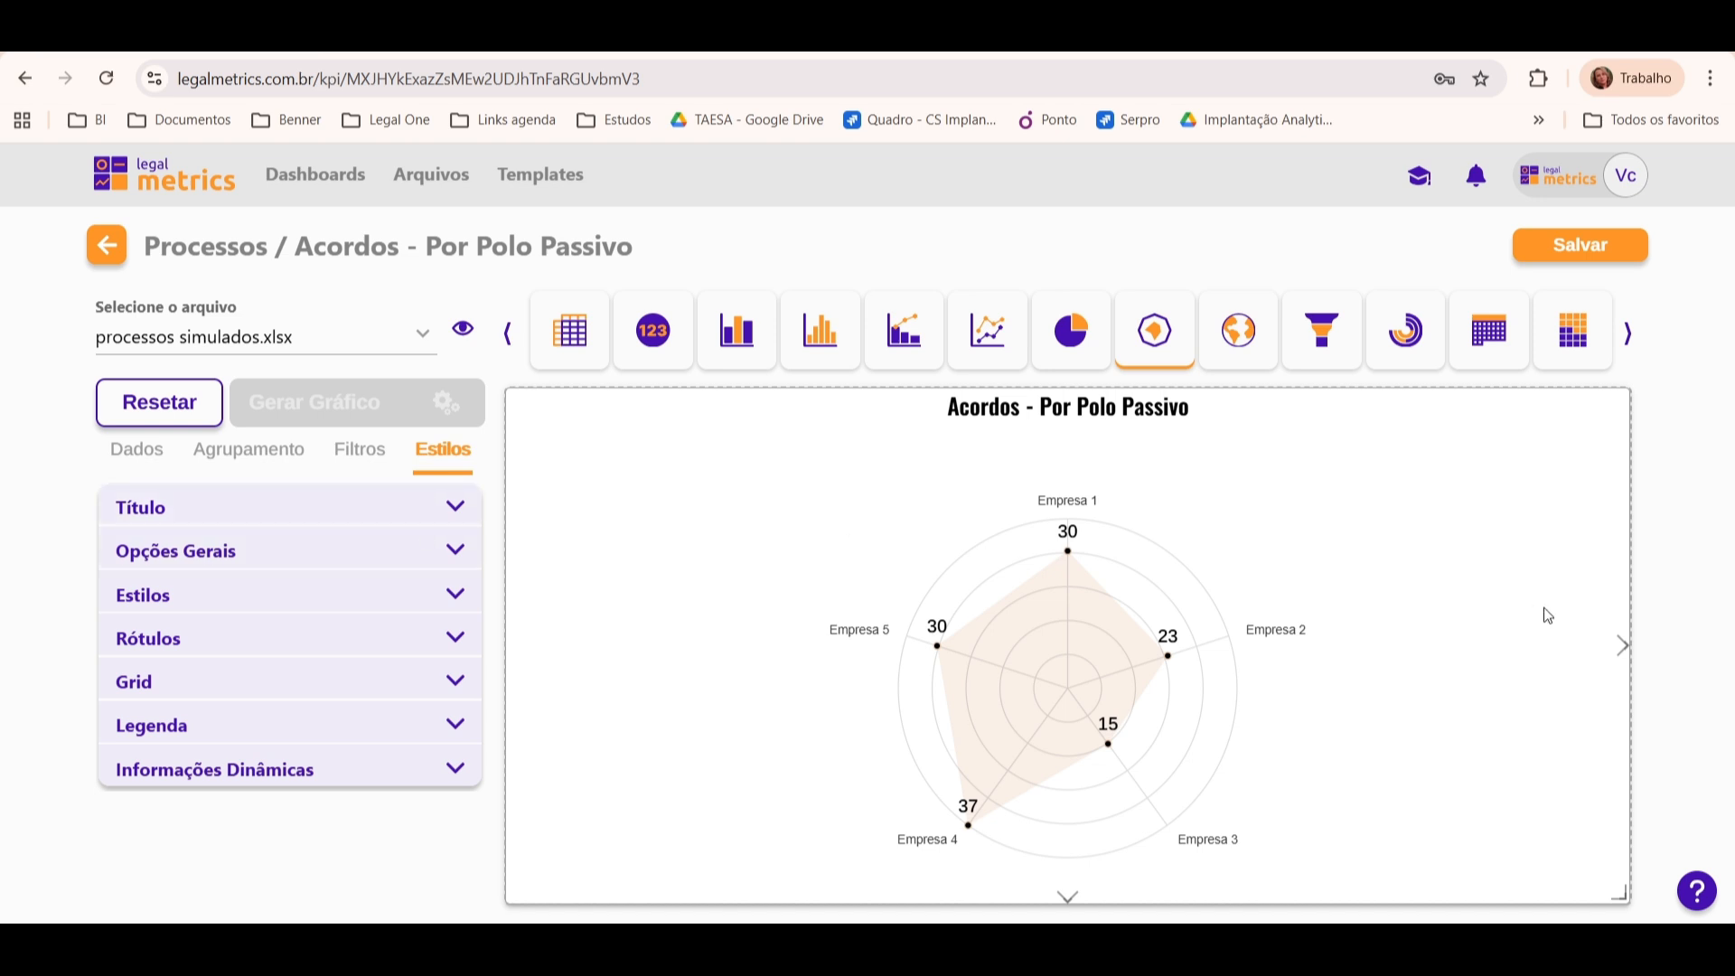
# Step: Shrink the chart frame to a little over a third of its width and about two thirds of its height
pyautogui.moveTo(1619, 644); pyautogui.dragTo(994, 684)
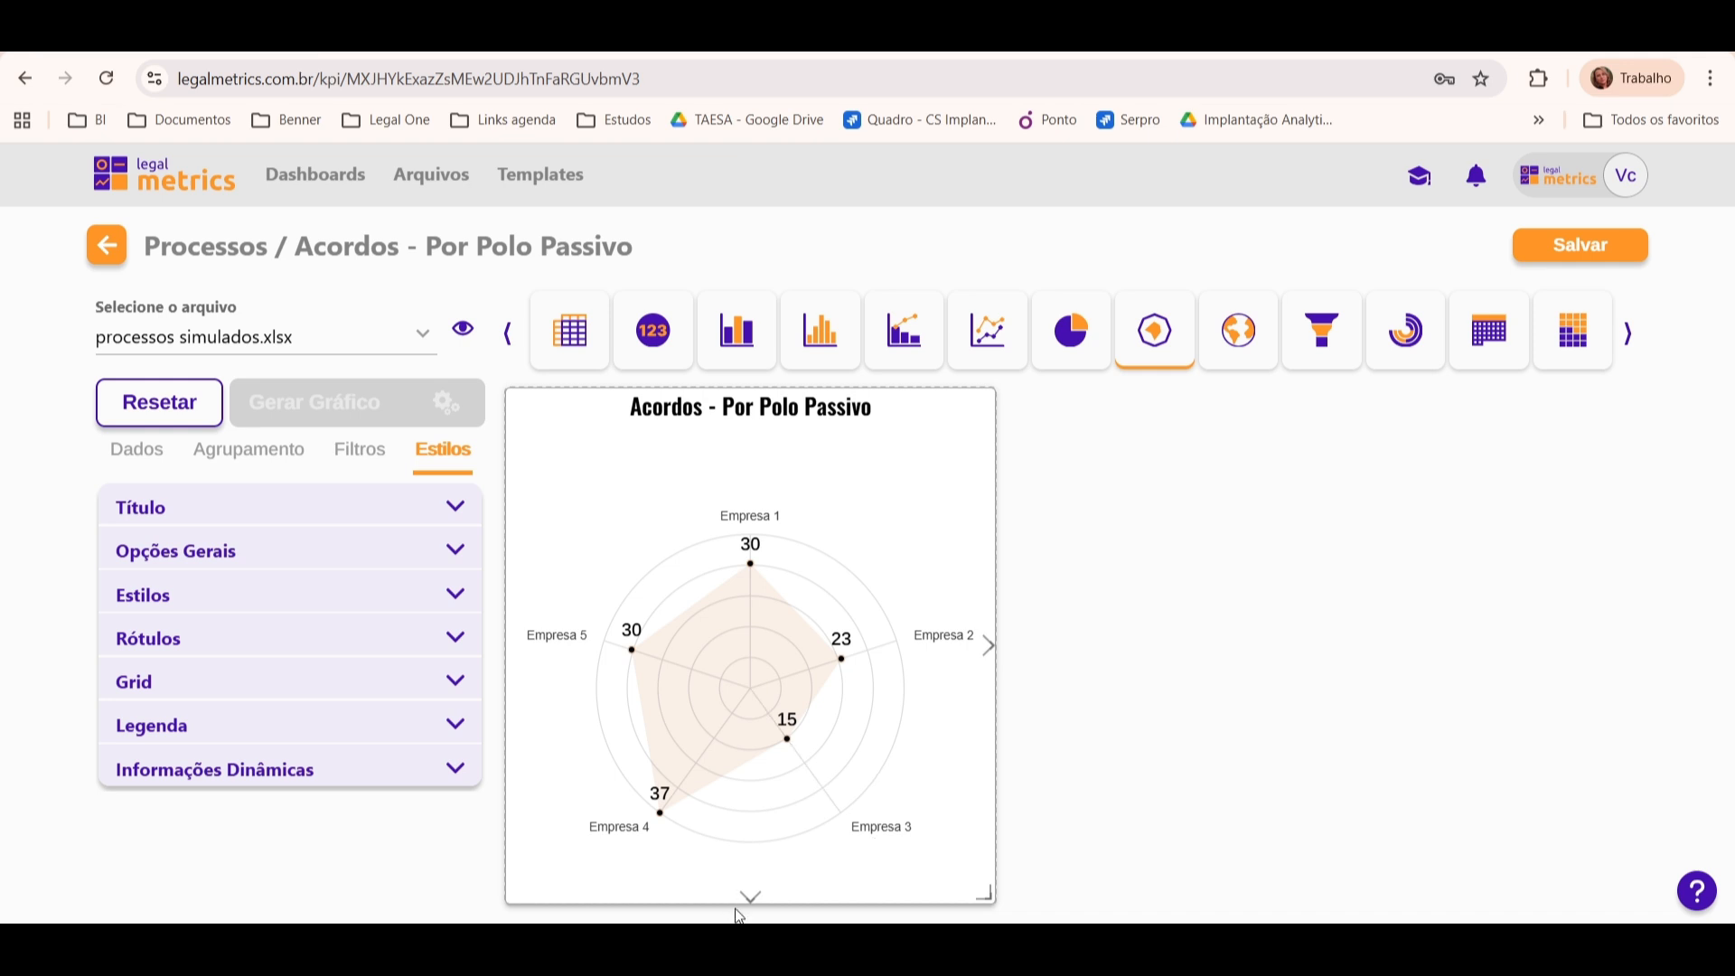
pyautogui.moveTo(749, 895); pyautogui.dragTo(751, 694)
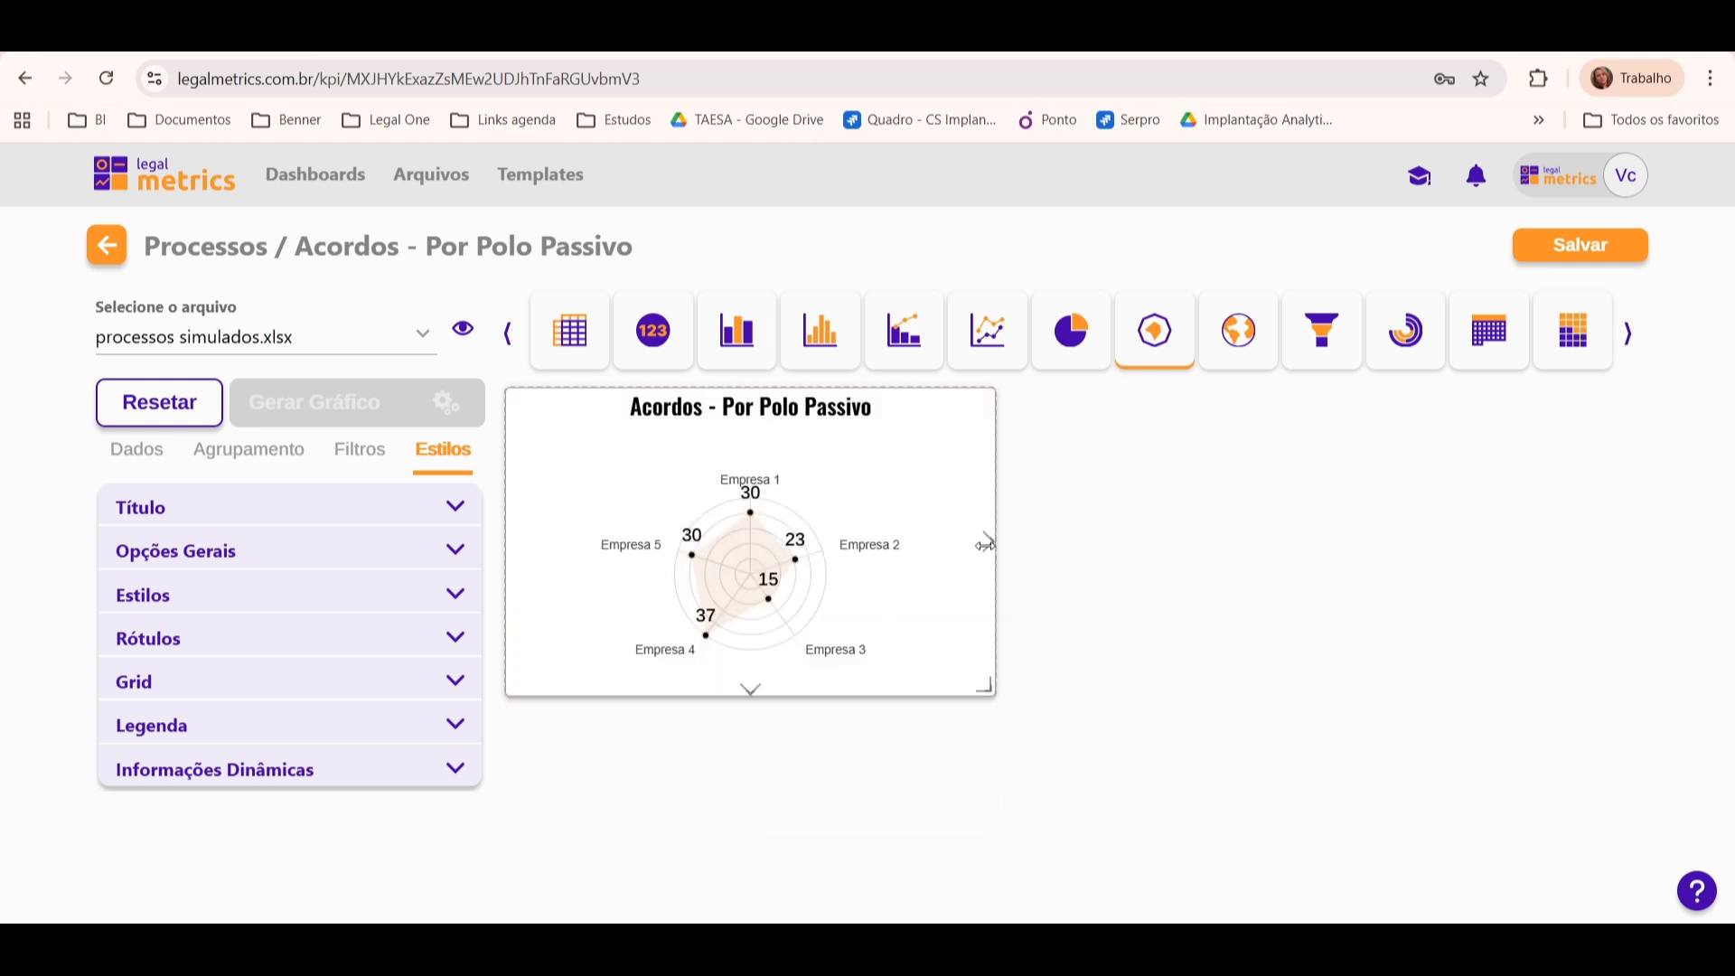
pyautogui.moveTo(988, 545); pyautogui.dragTo(961, 546)
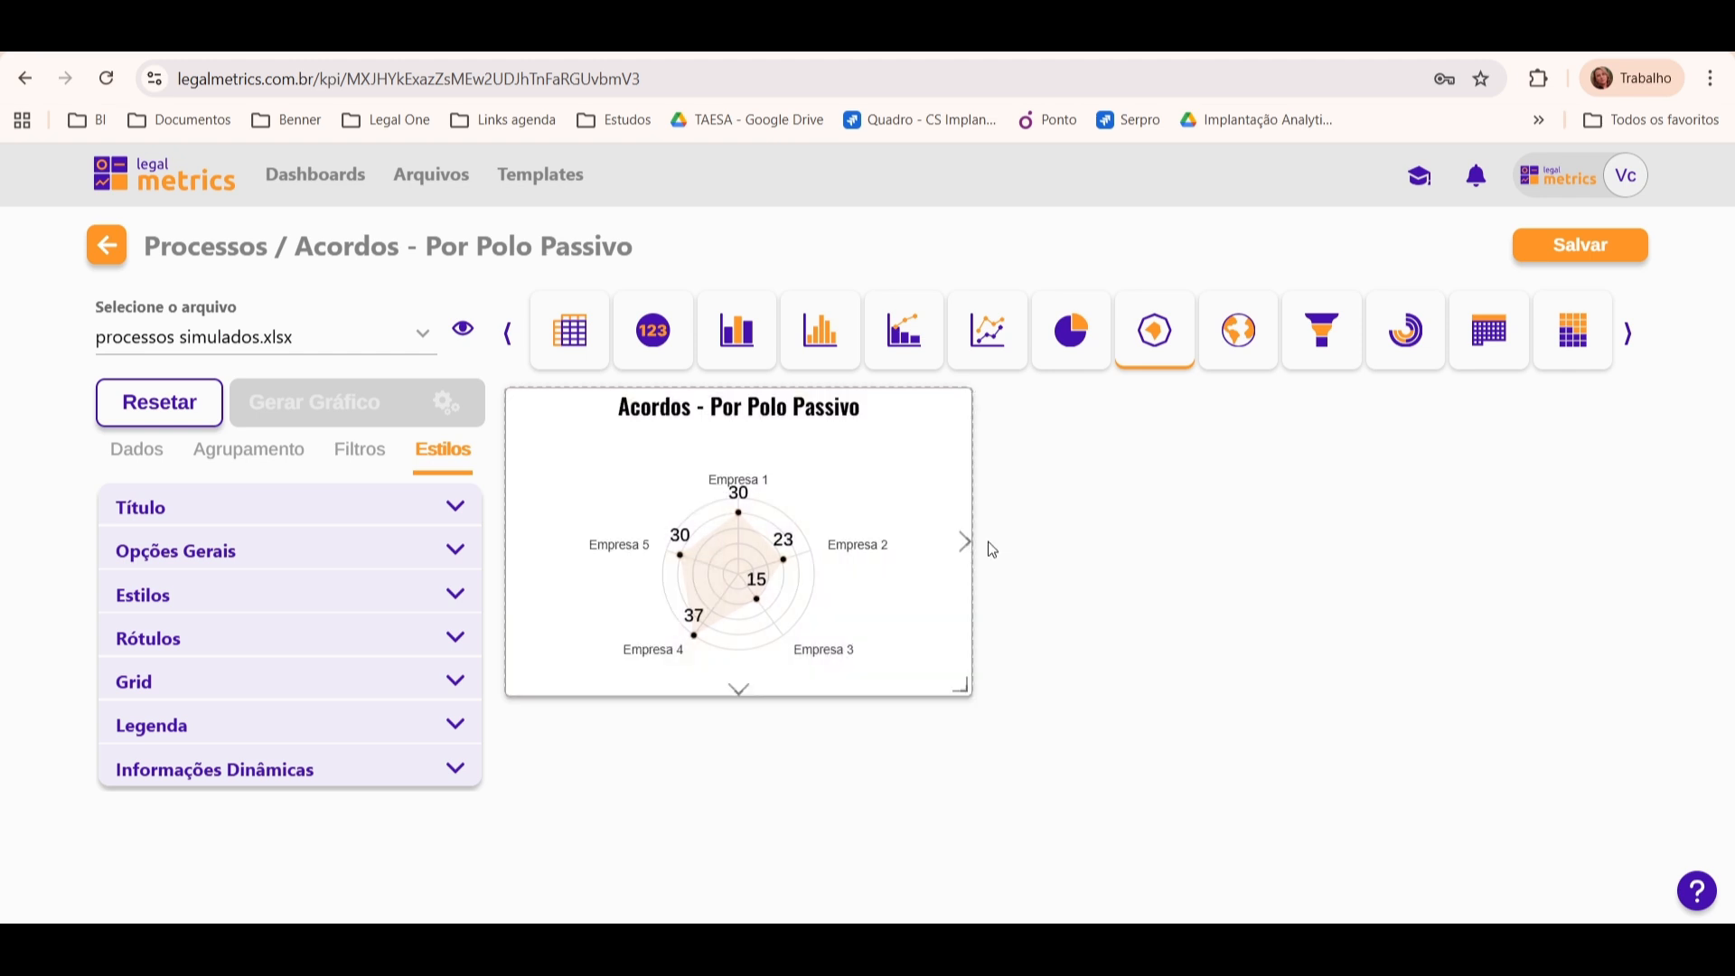
pyautogui.moveTo(737, 690); pyautogui.dragTo(727, 723)
pyautogui.moveTo(964, 554); pyautogui.dragTo(925, 560)
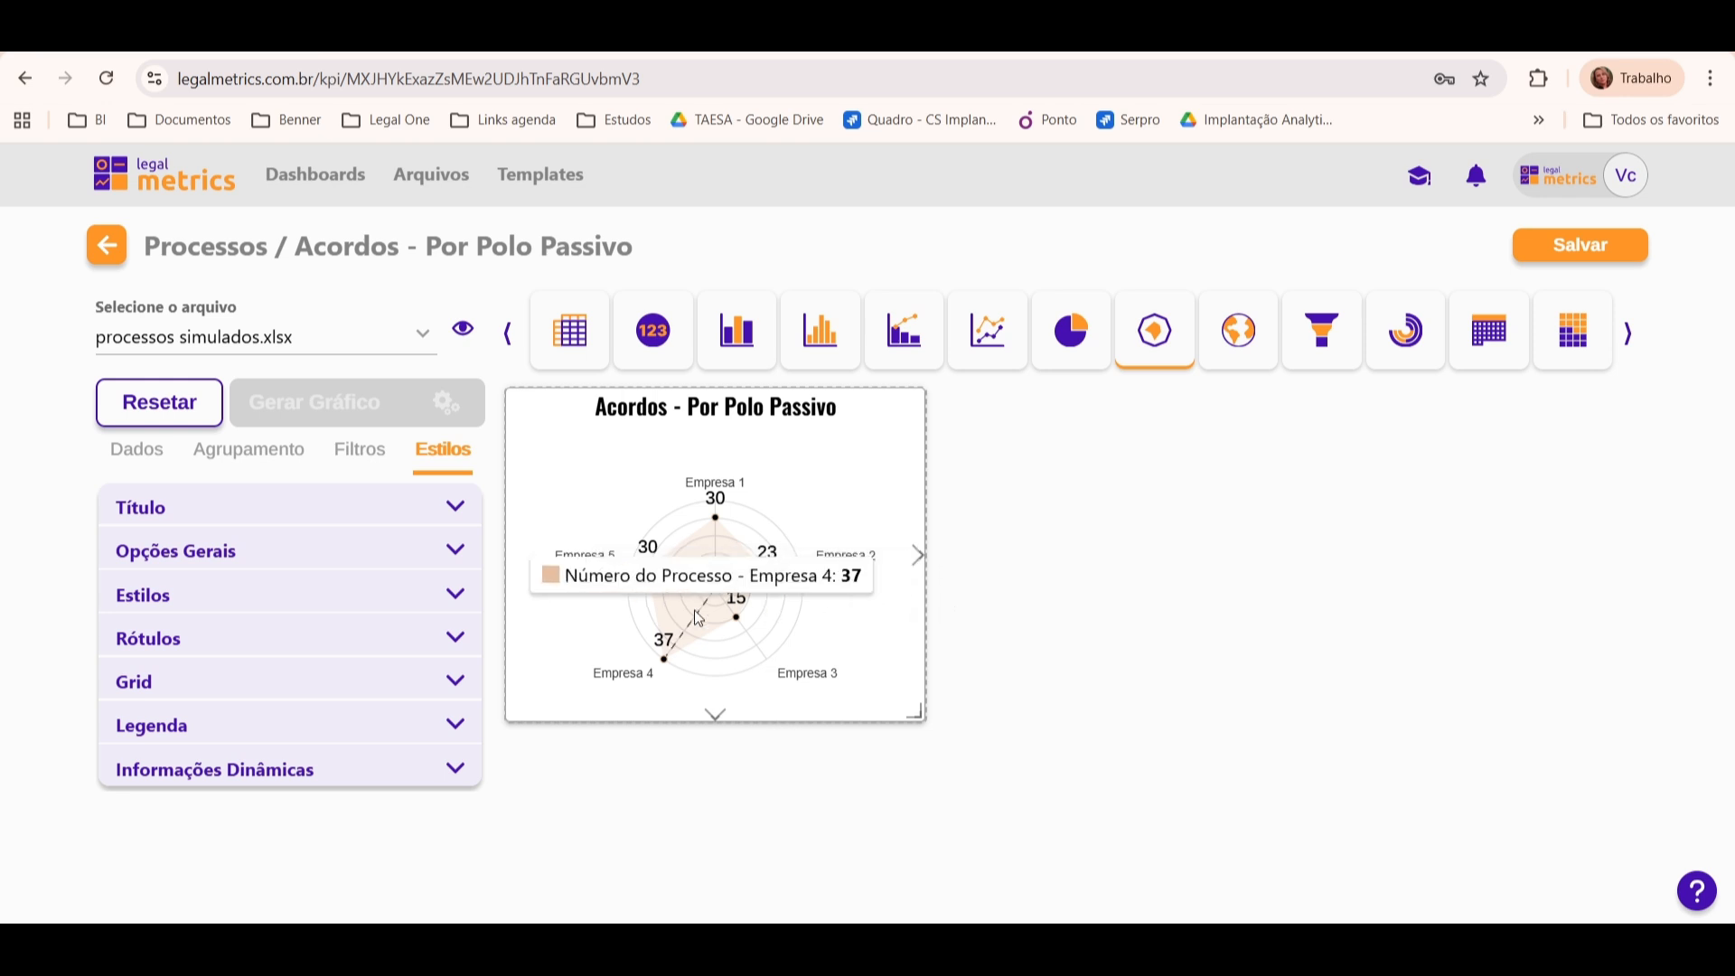
# Step: Try the Valor Decrescente and Valor Crescente field orders and return the ordering to Automático
pyautogui.click(411, 556)
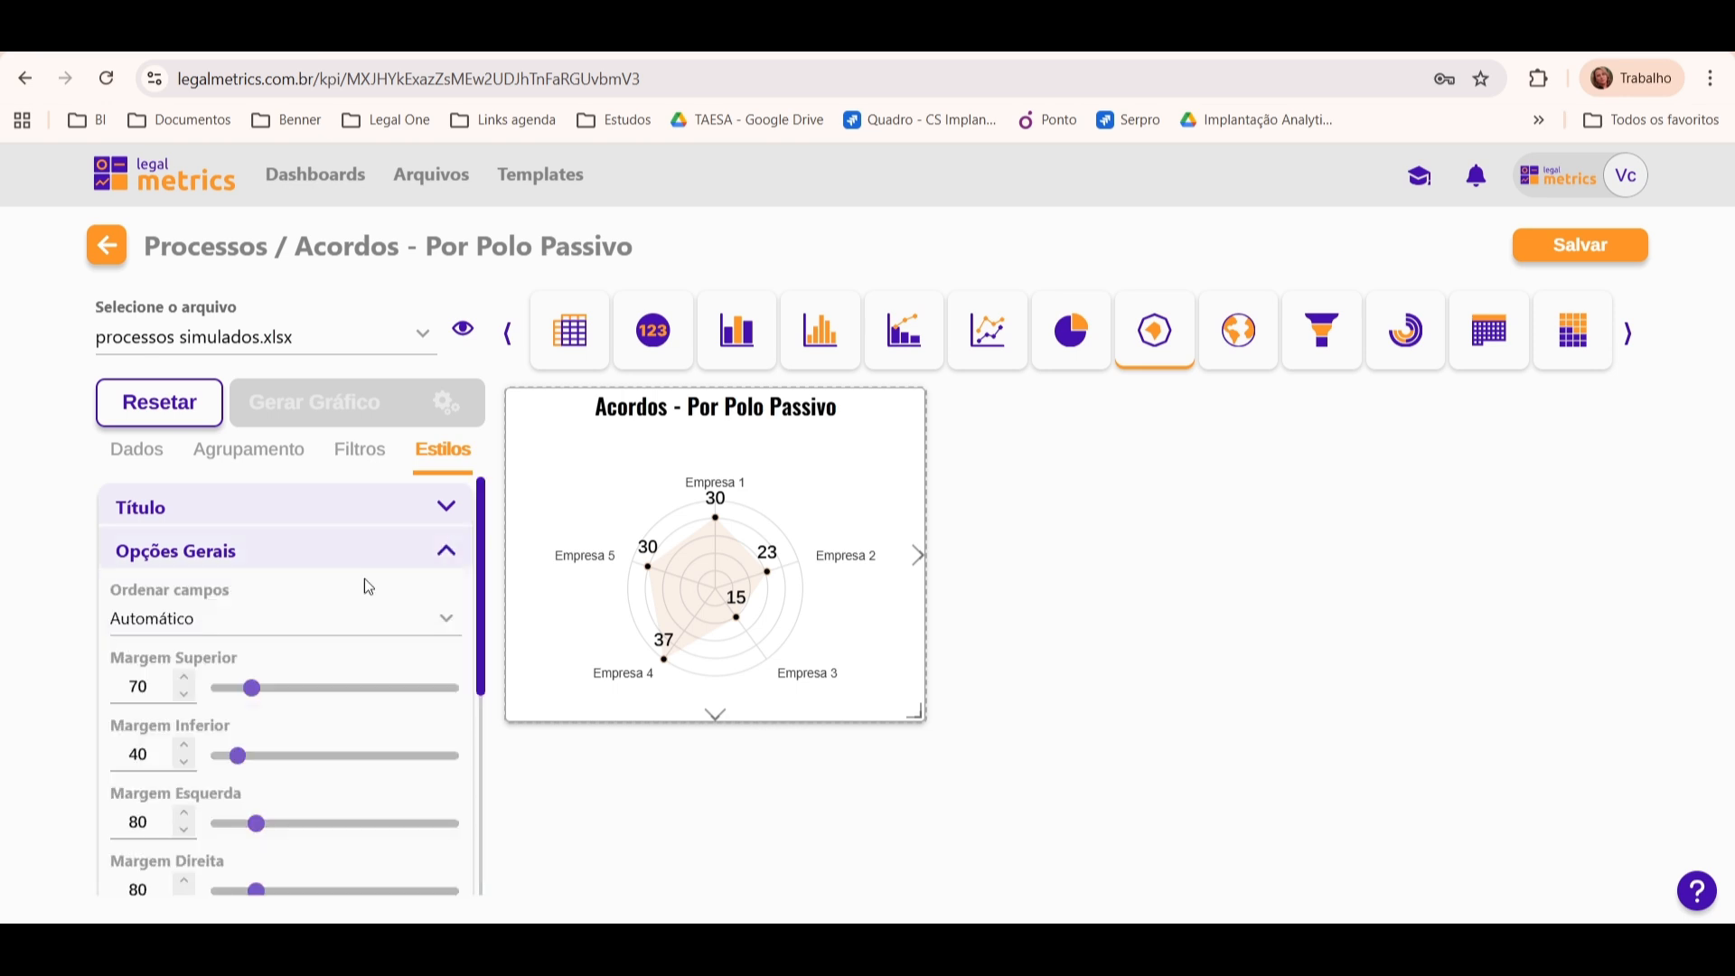
pyautogui.click(356, 620)
pyautogui.click(314, 782)
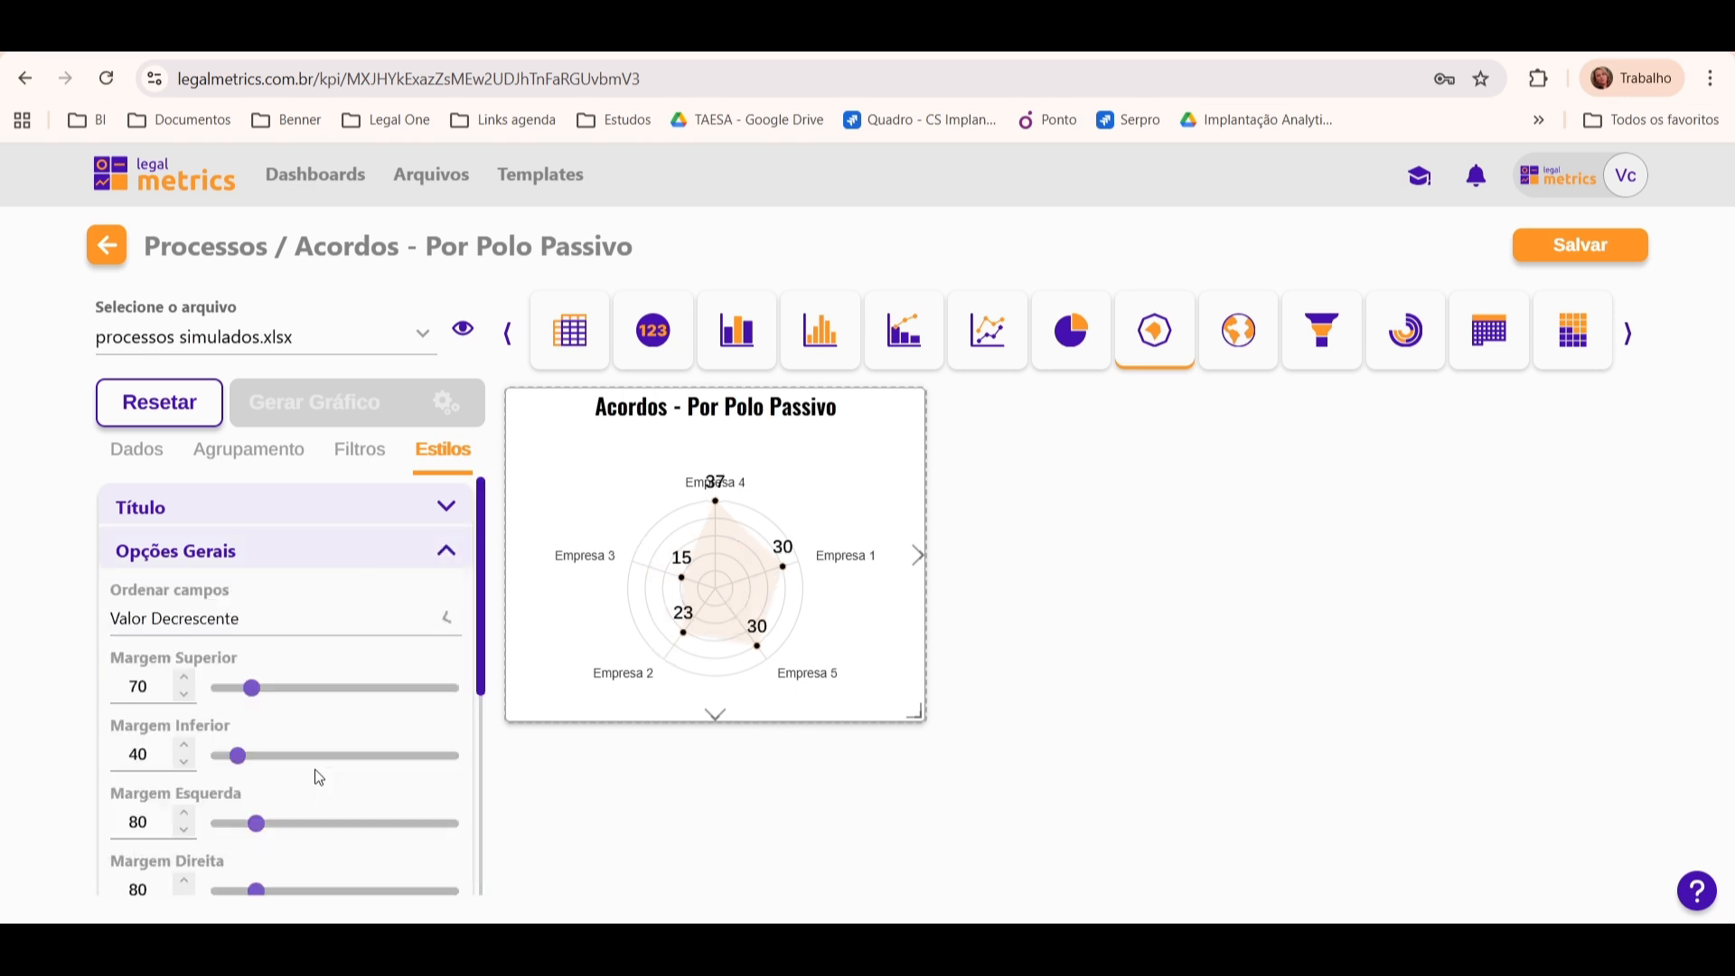
pyautogui.click(317, 622)
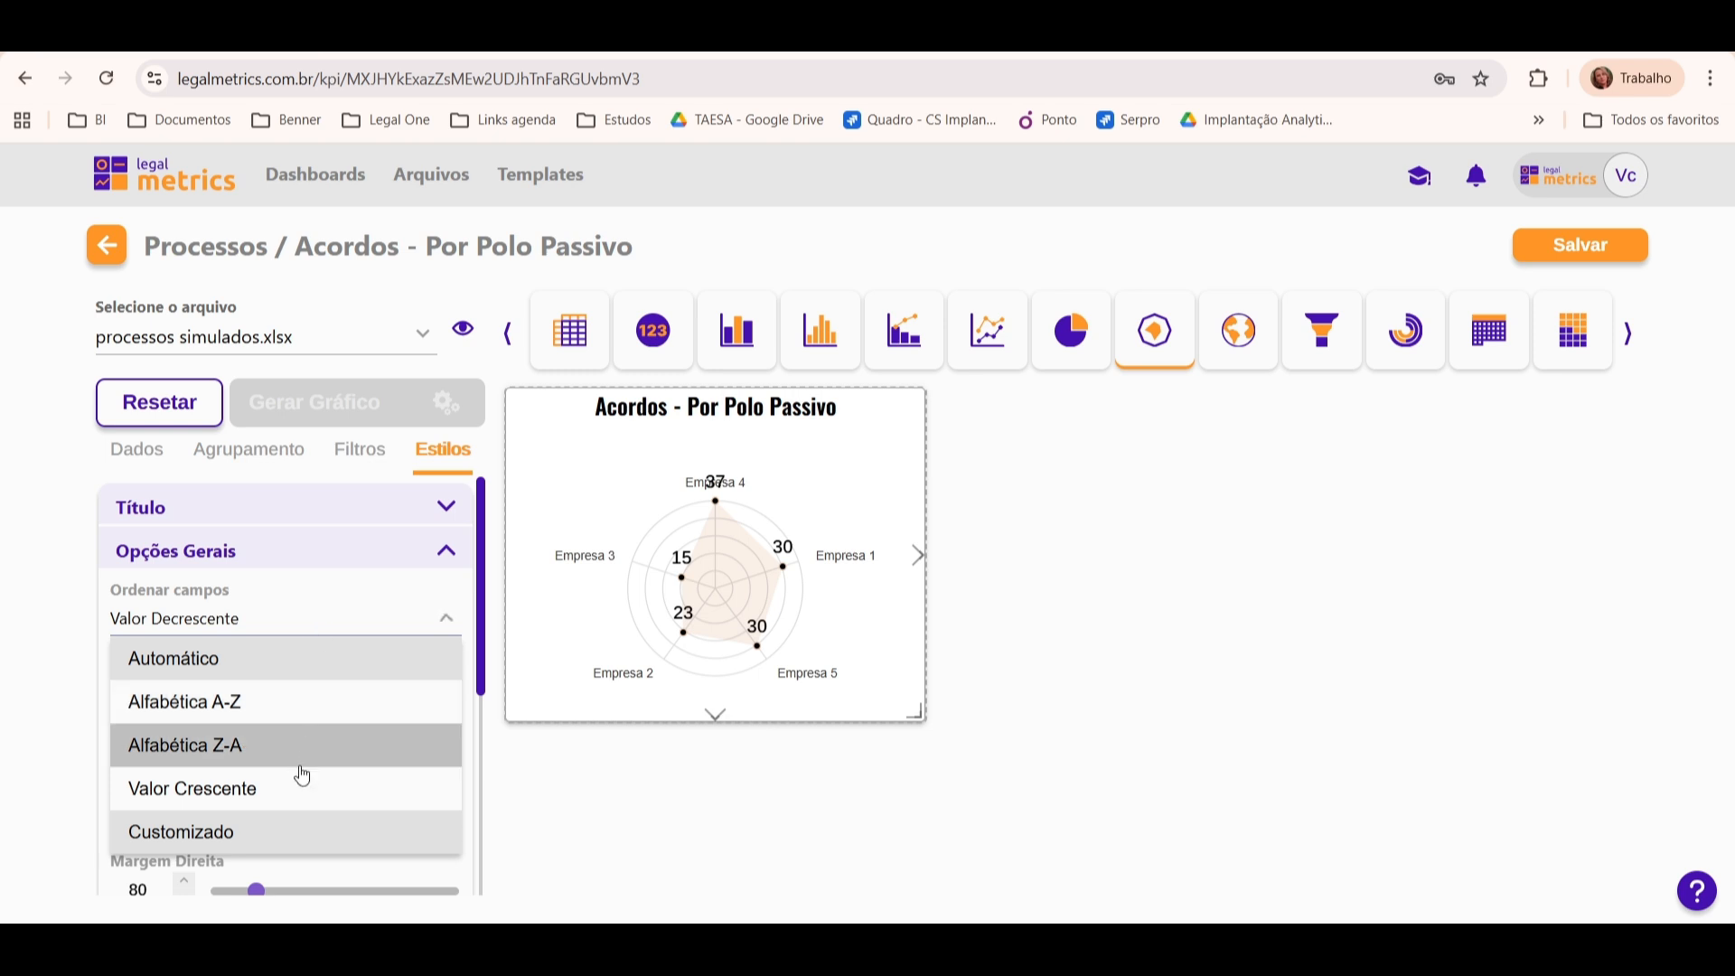
pyautogui.click(300, 784)
pyautogui.click(284, 626)
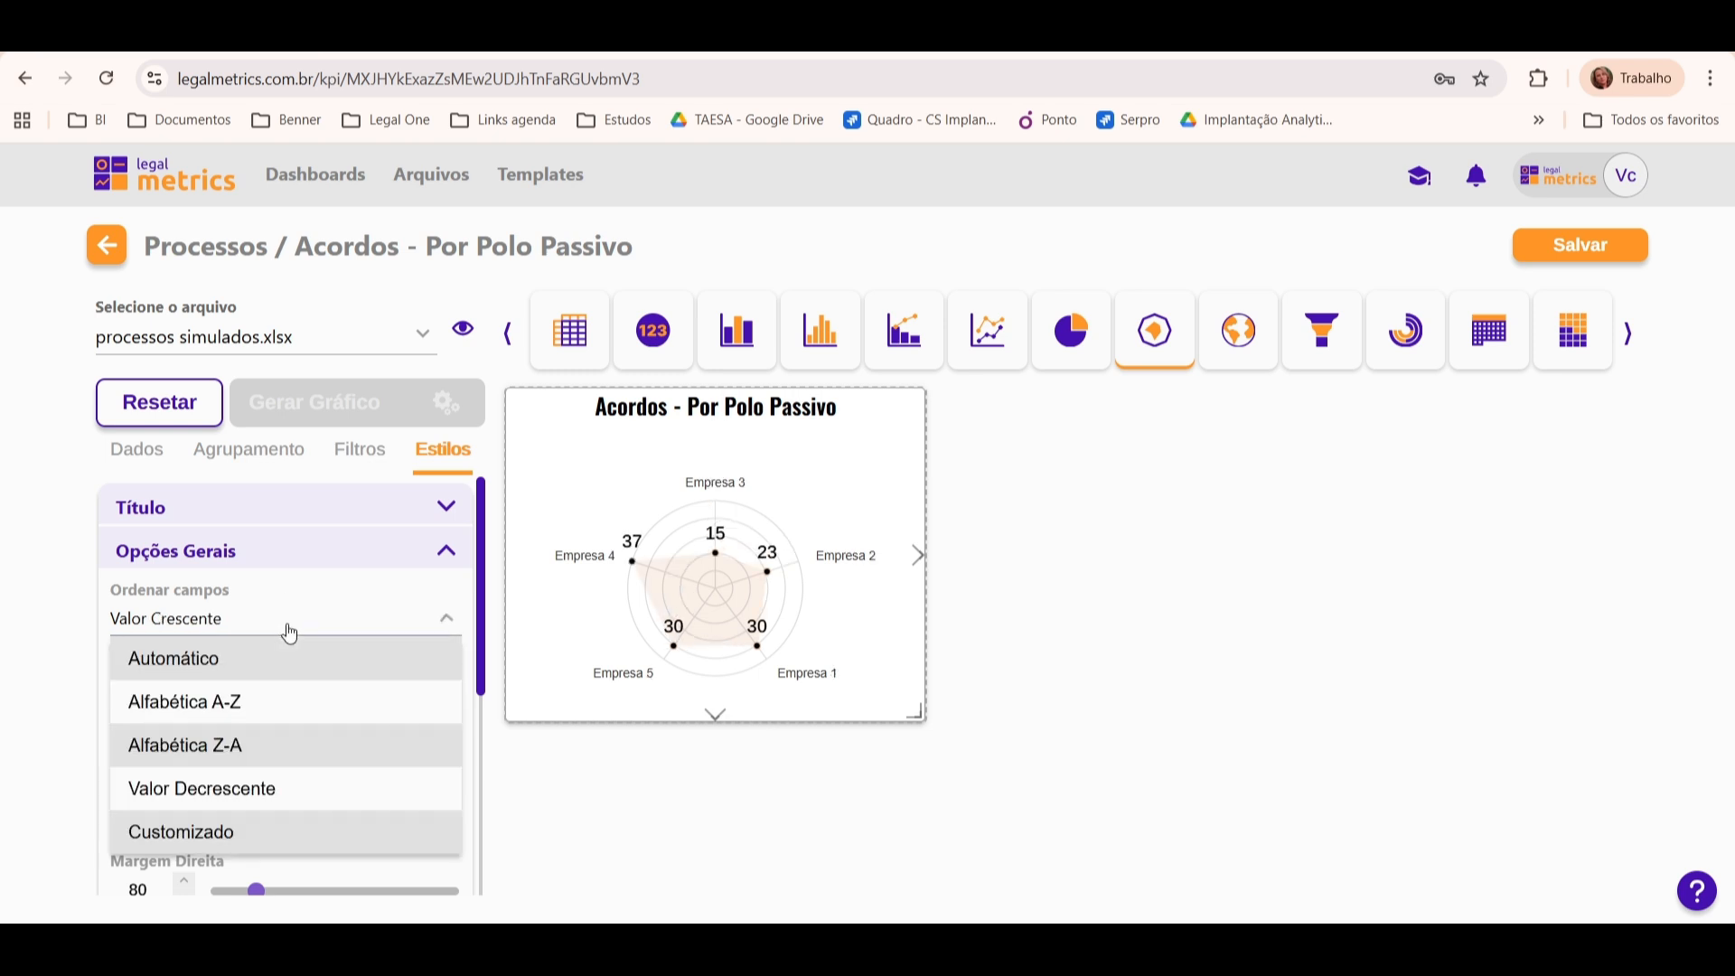
pyautogui.click(317, 666)
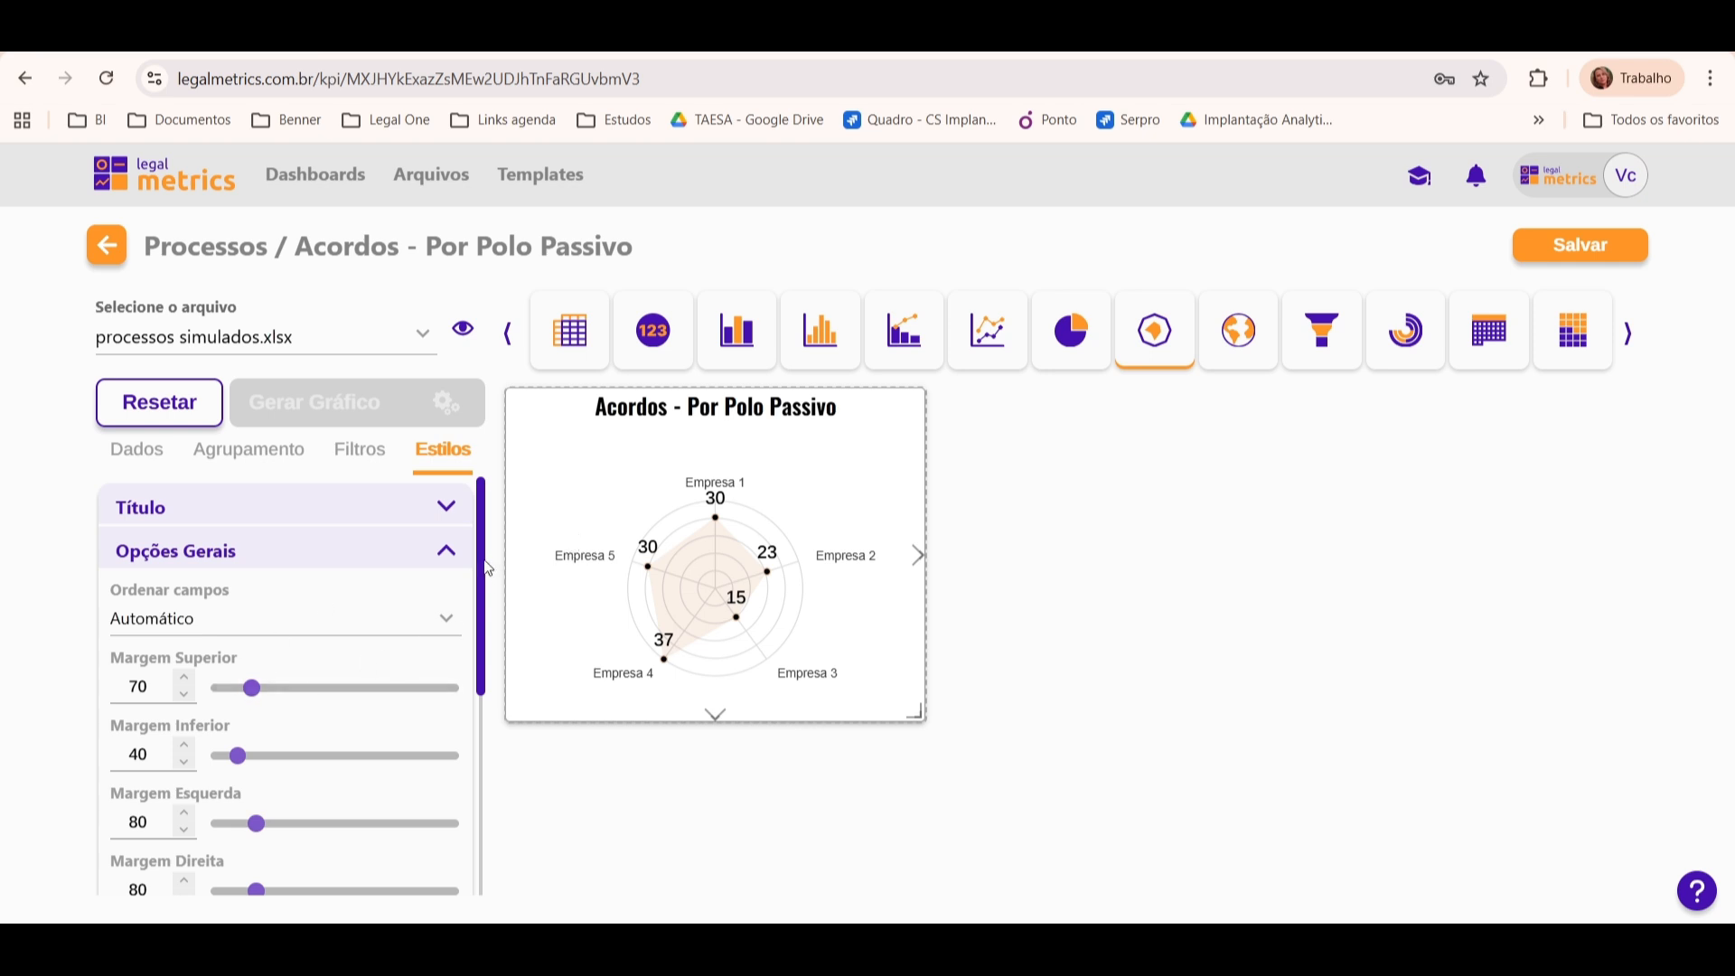
# Step: Set the chart's Margem Superior to 30 and its Margem Inferior to 20
pyautogui.scroll(-2, 407, 588)
pyautogui.moveTo(256, 556); pyautogui.dragTo(235, 556)
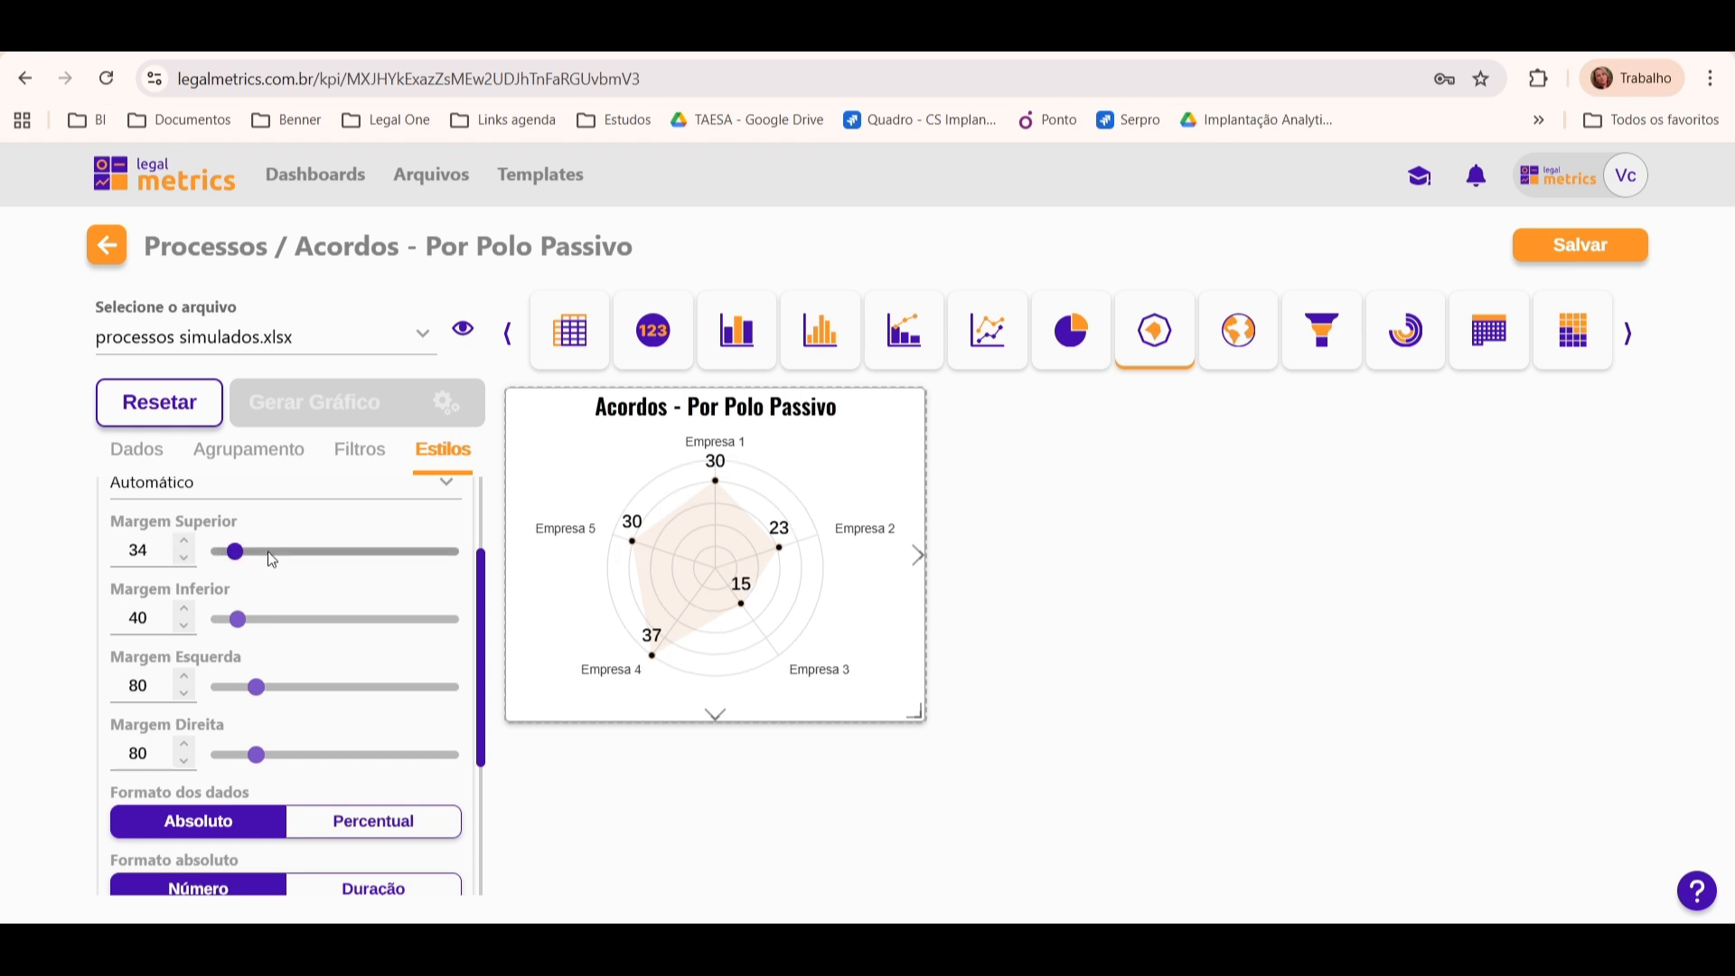
pyautogui.click(187, 557)
pyautogui.click(188, 557)
pyautogui.click(188, 557)
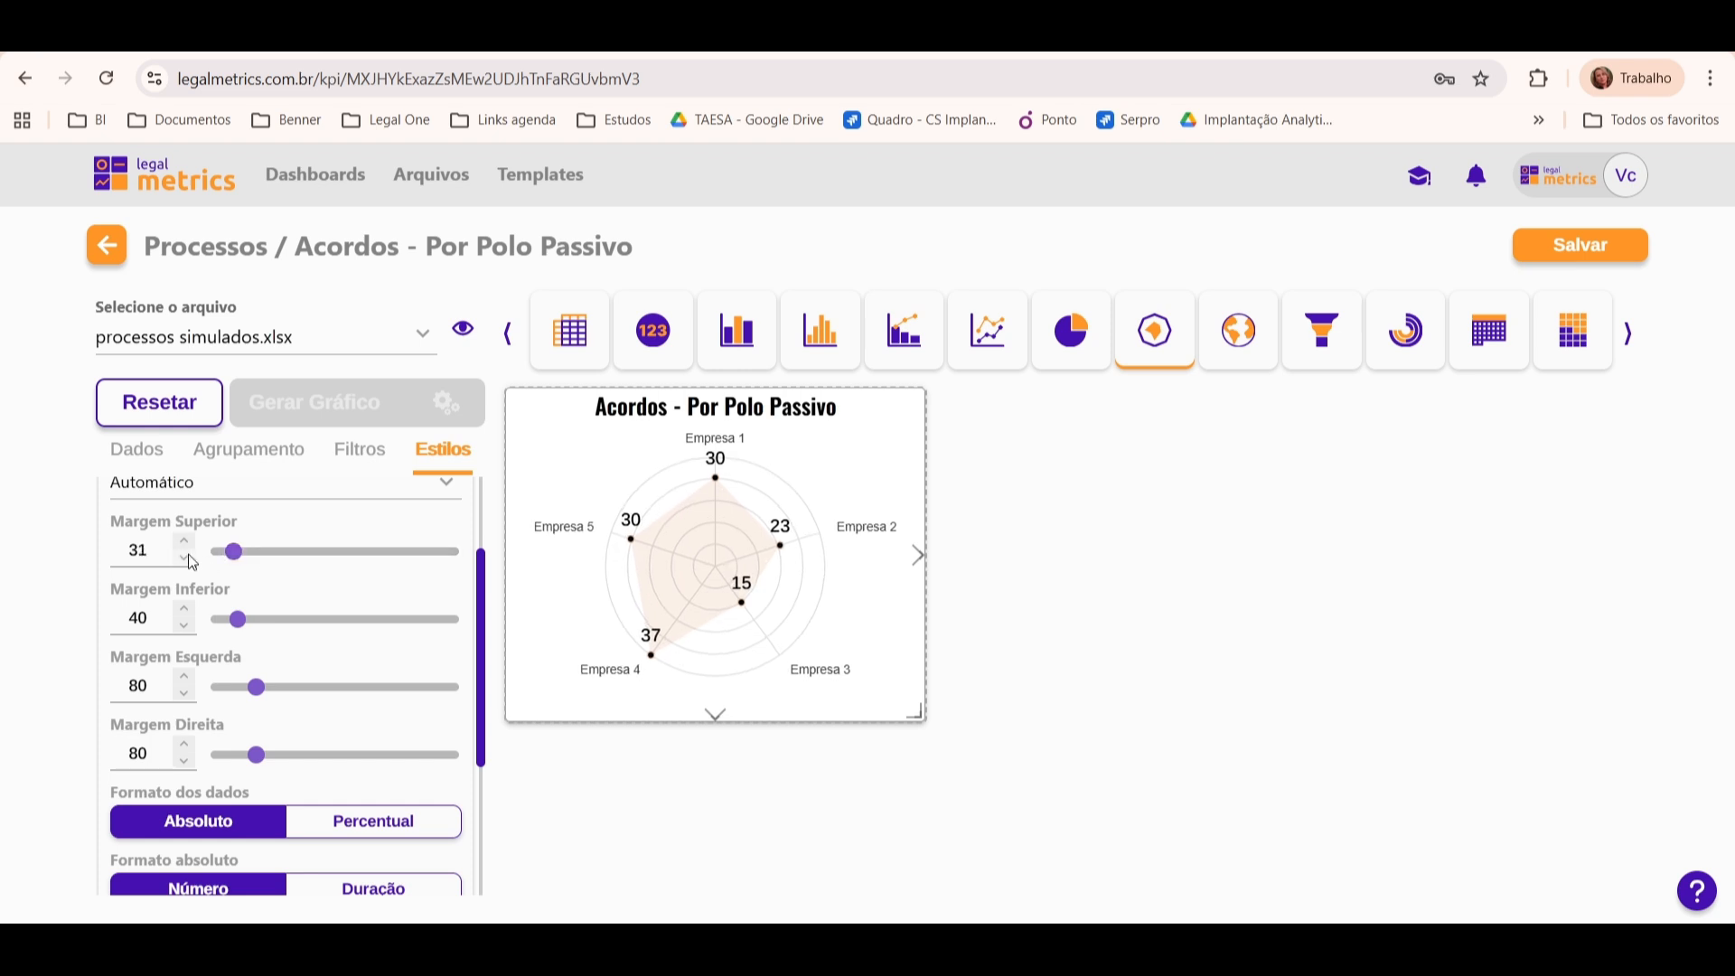
pyautogui.click(188, 557)
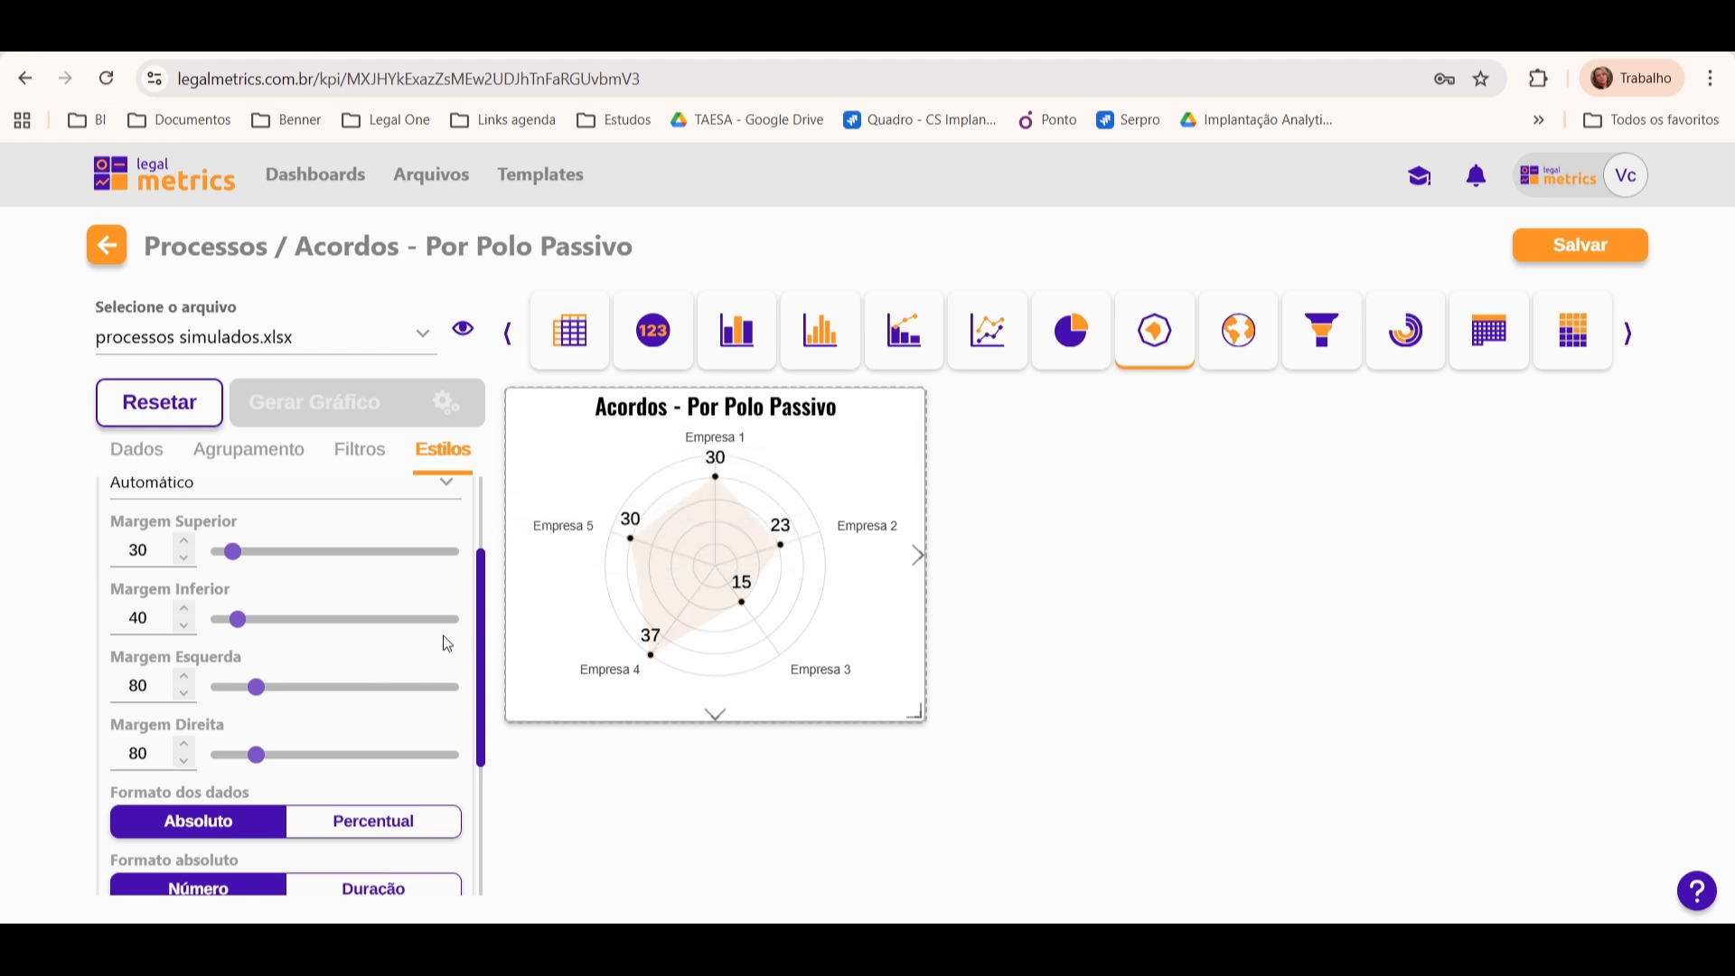
pyautogui.moveTo(238, 620); pyautogui.dragTo(229, 621)
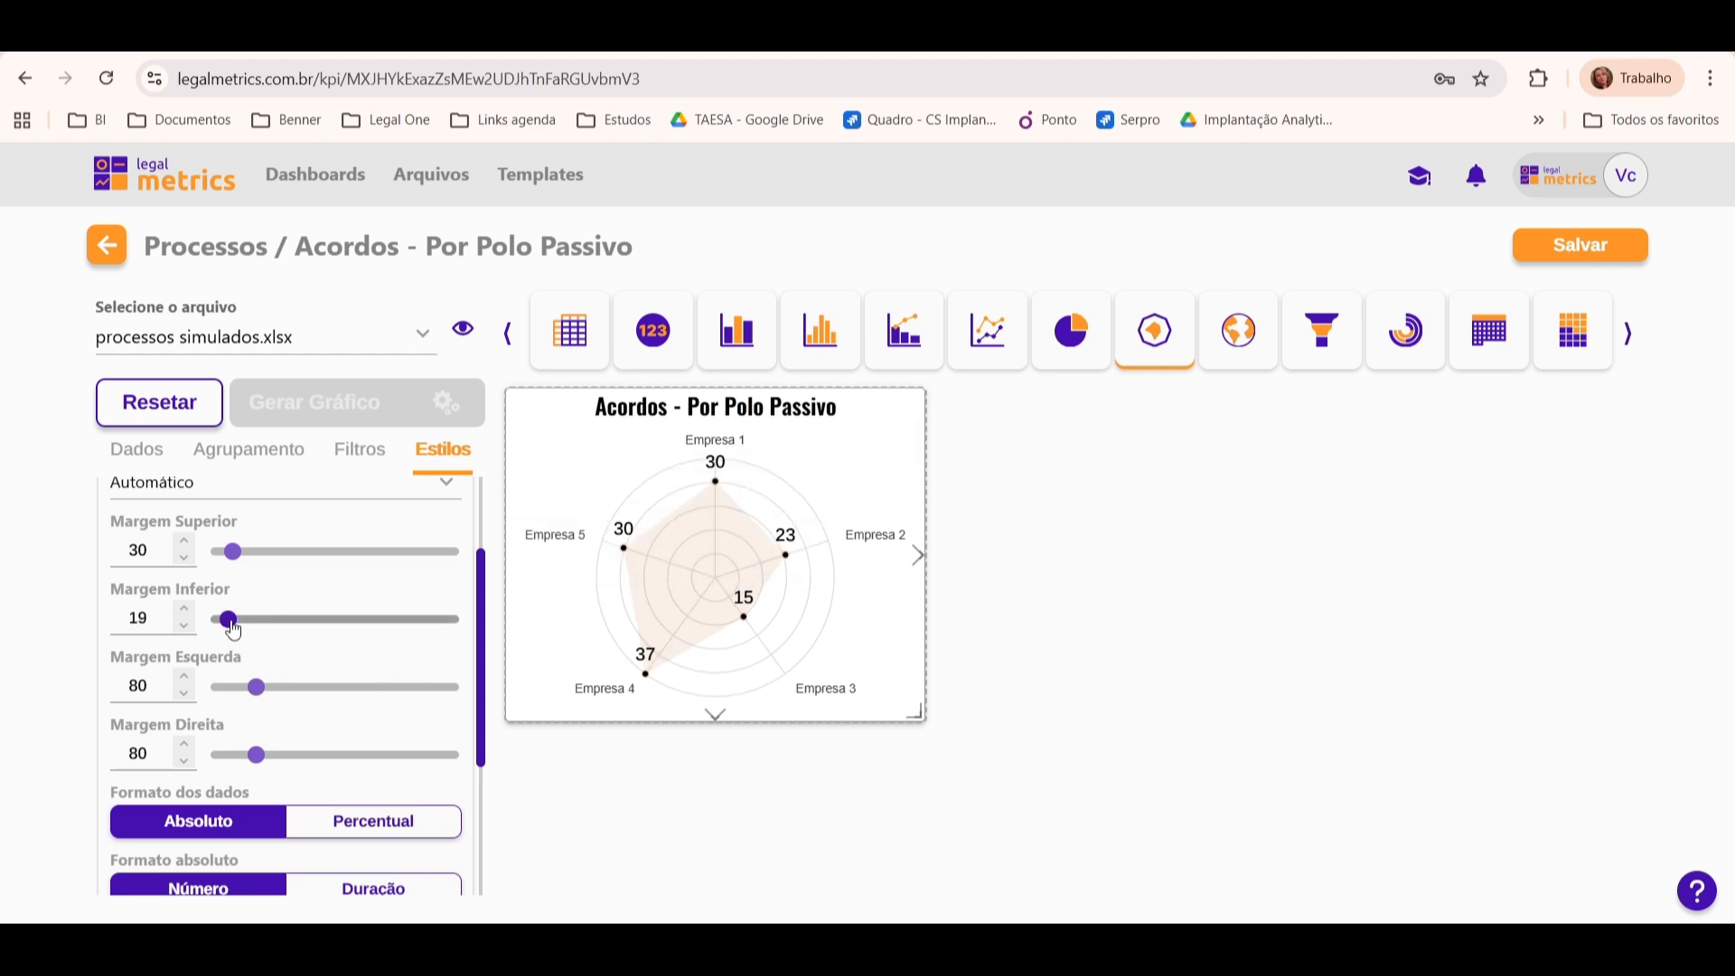
pyautogui.click(185, 609)
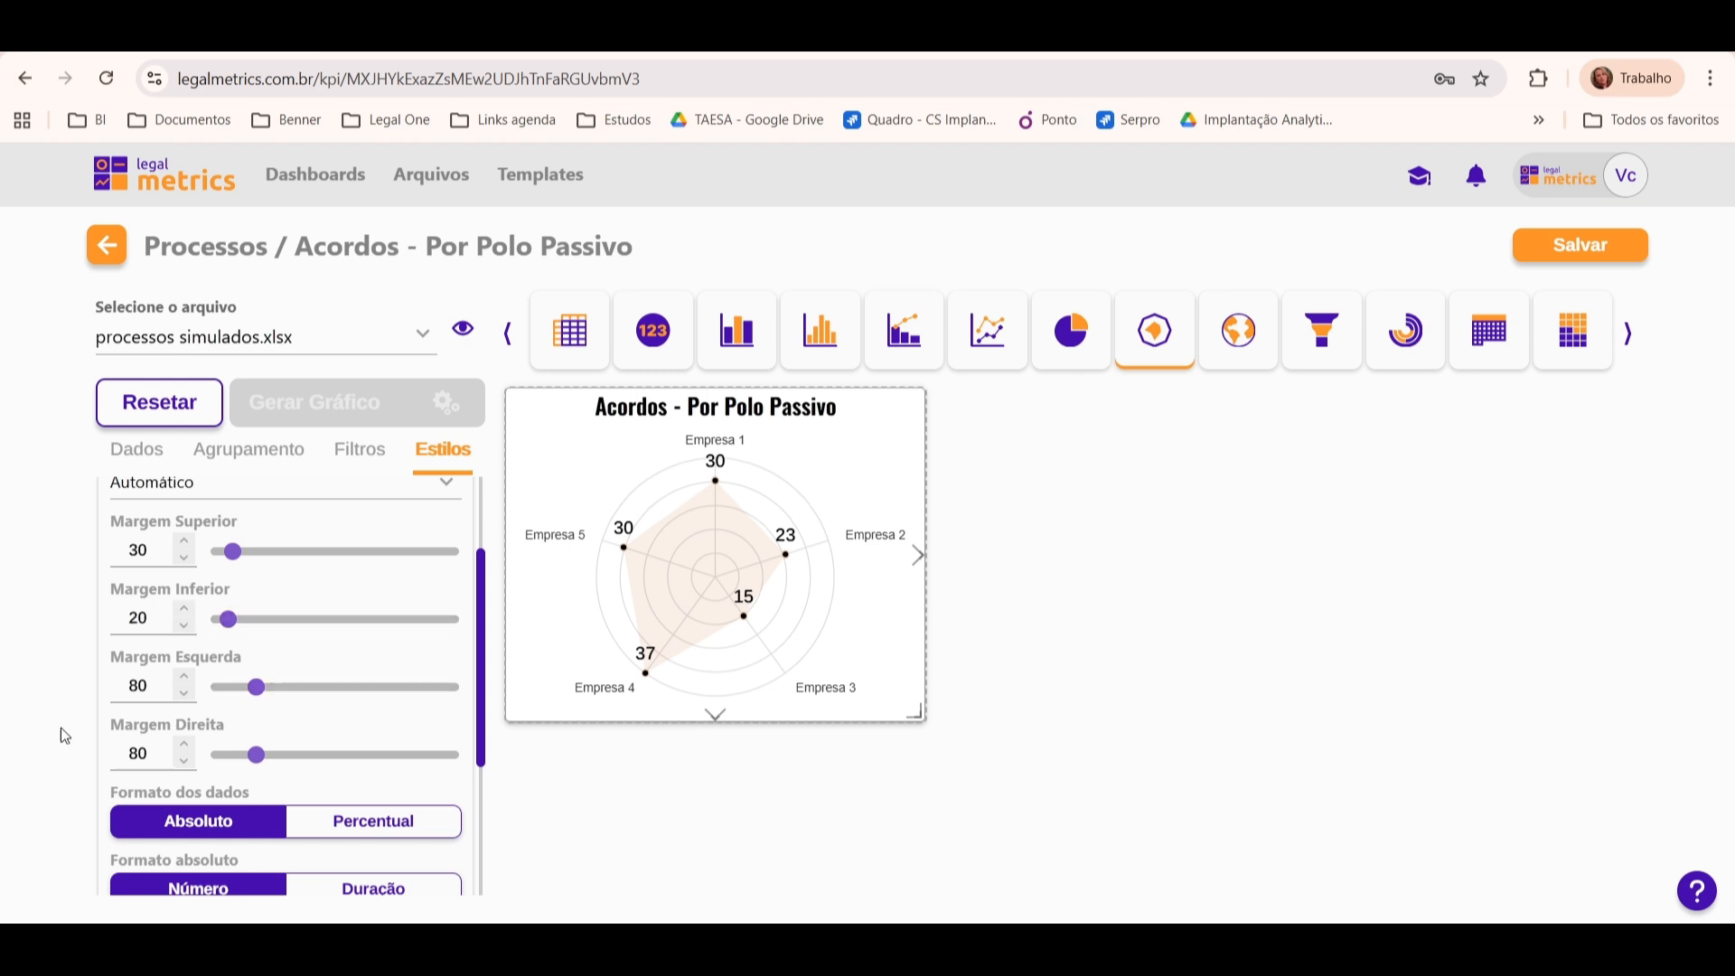
# Step: Try the Percentual data format, check the tooltips on the chart's points, and return the format to Absoluto
pyautogui.moveTo(733, 612)
pyautogui.moveTo(834, 559)
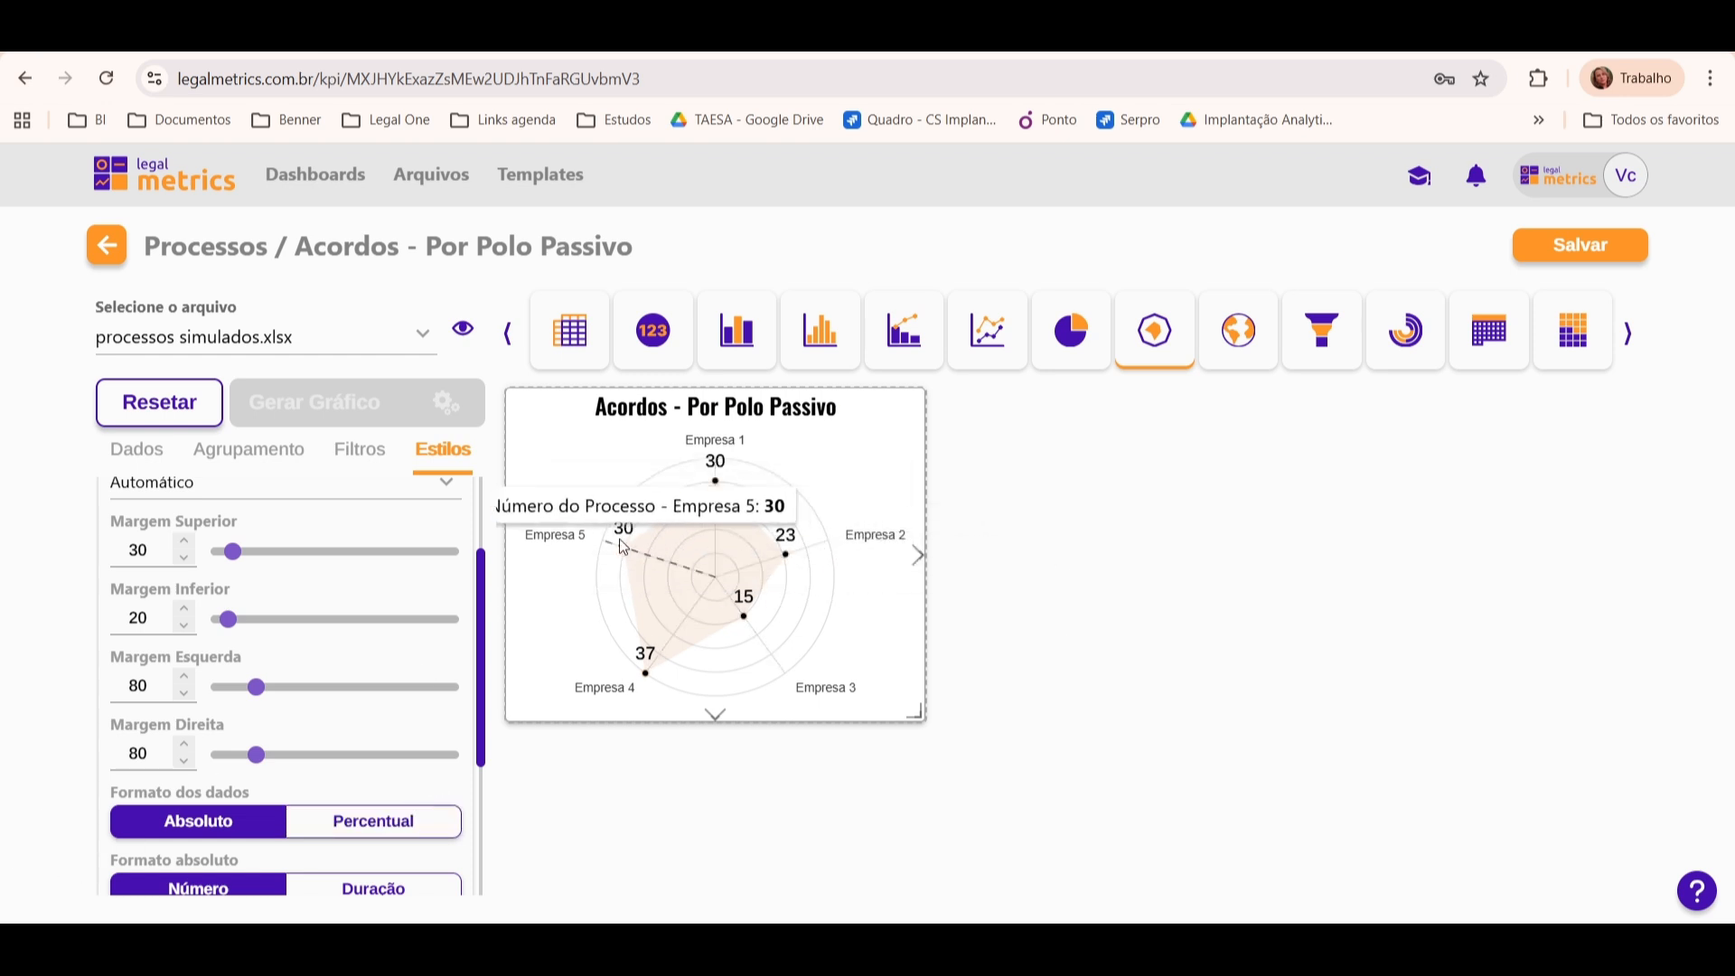
pyautogui.click(373, 822)
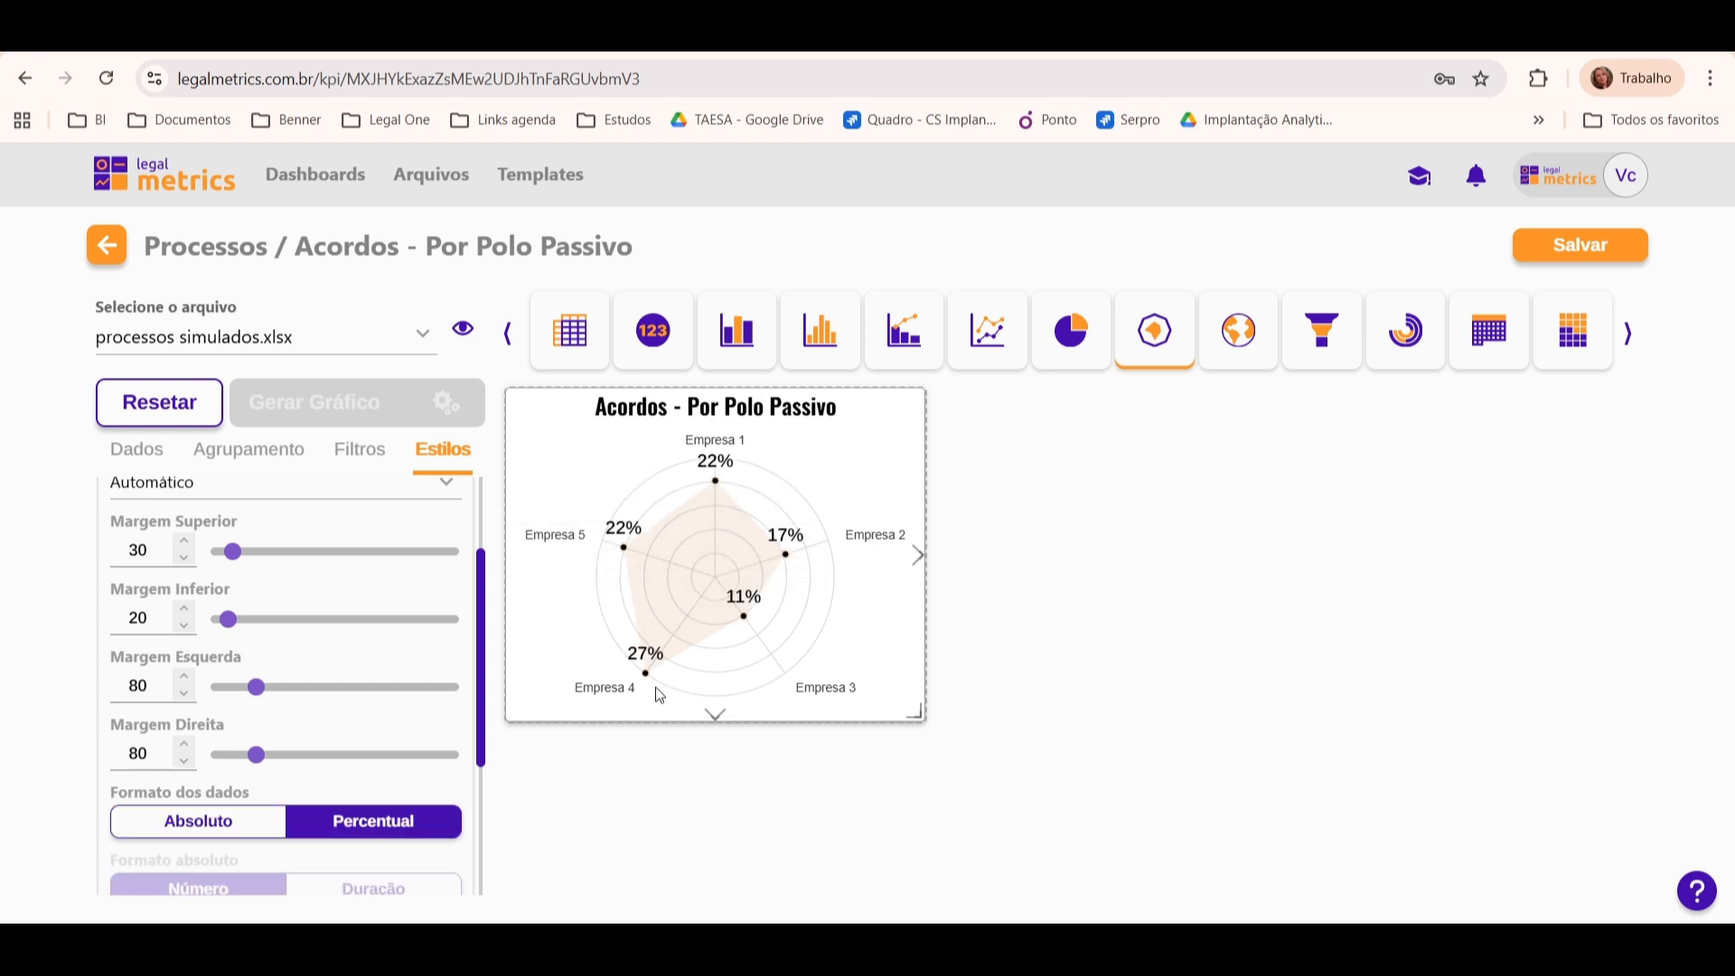
pyautogui.moveTo(773, 546)
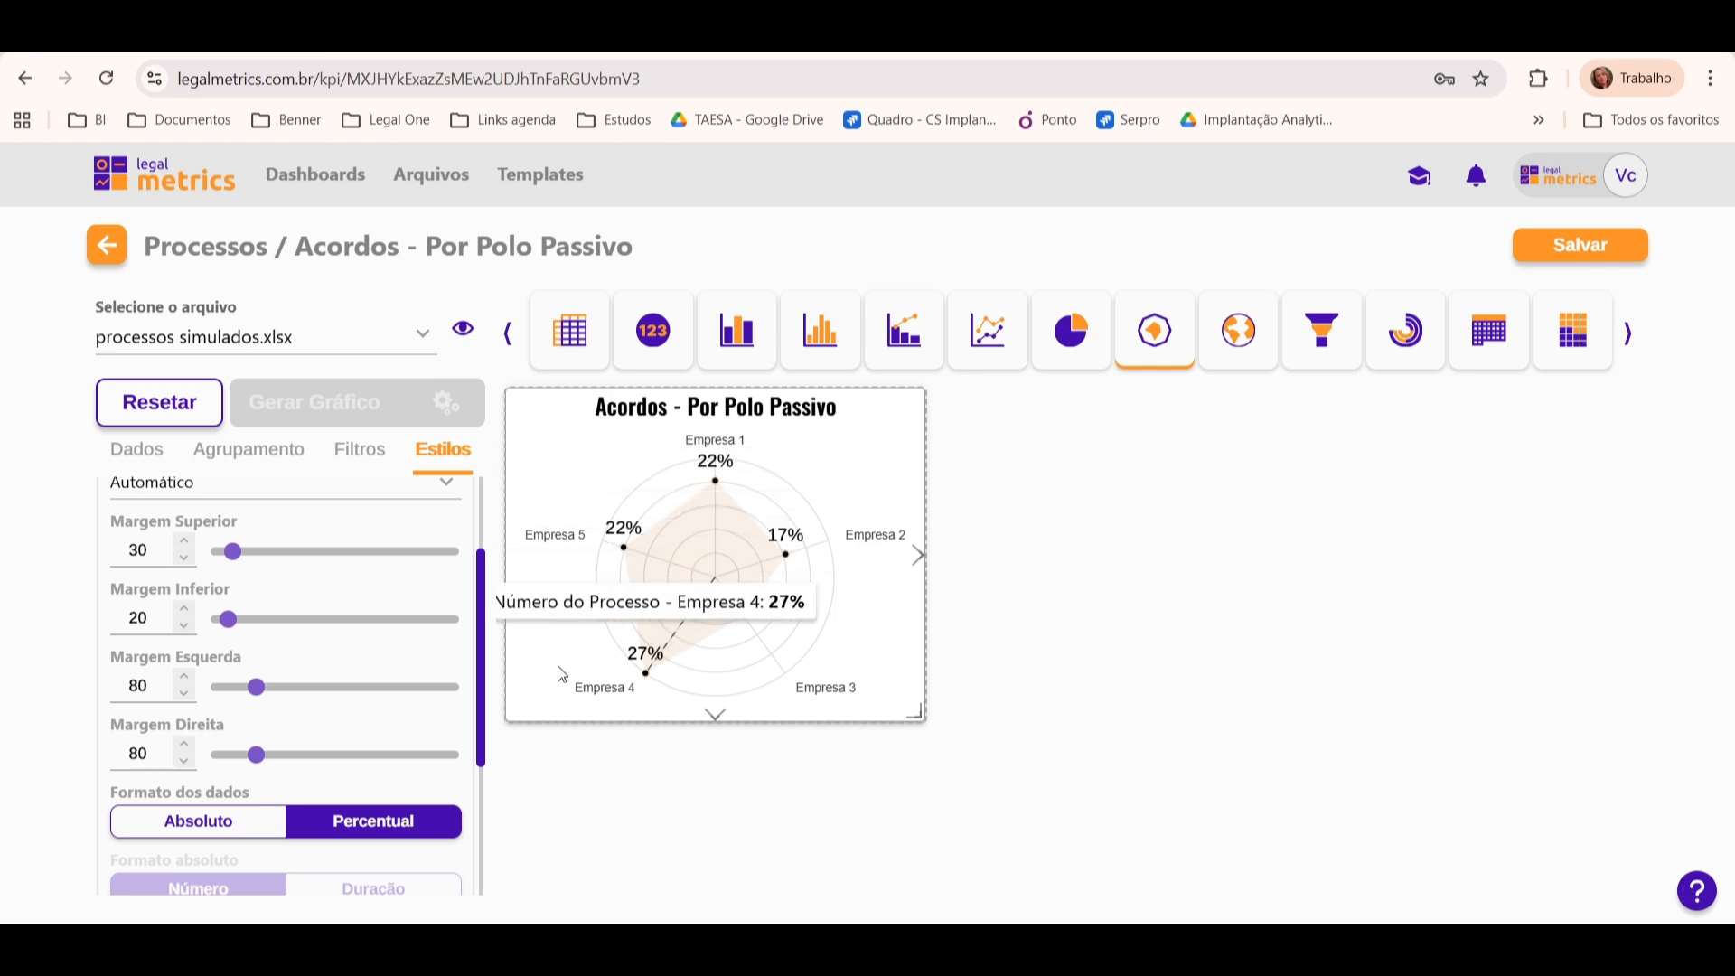
pyautogui.click(199, 820)
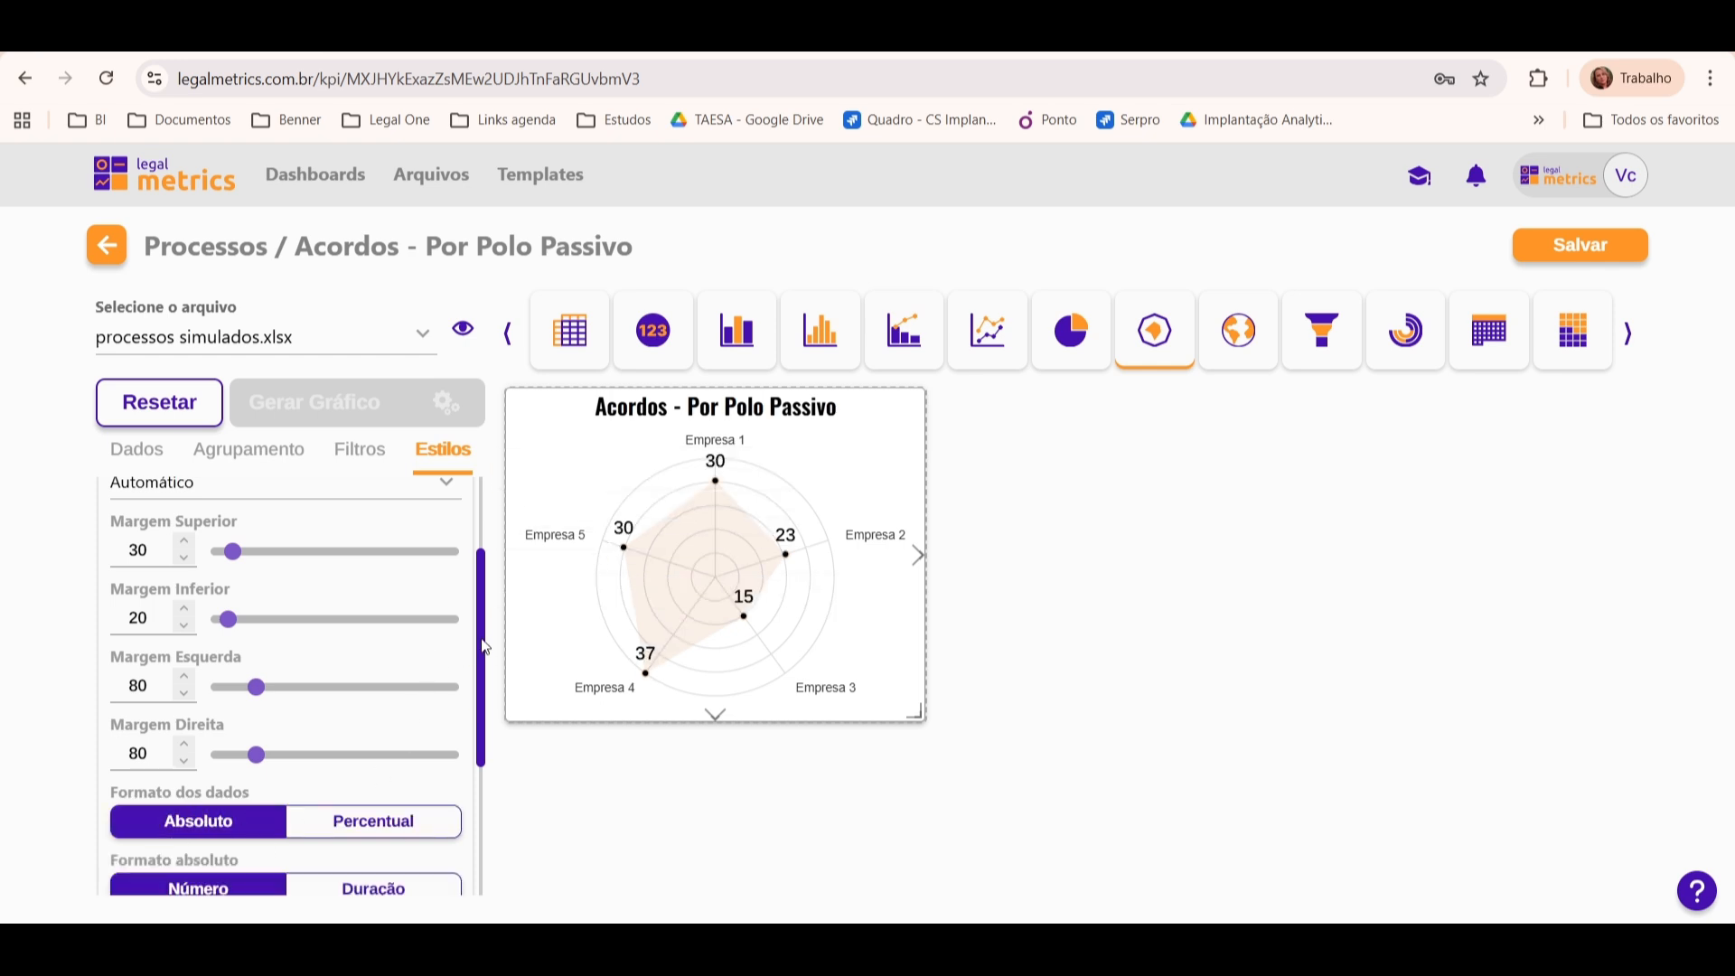
pyautogui.moveTo(485, 647); pyautogui.dragTo(480, 569)
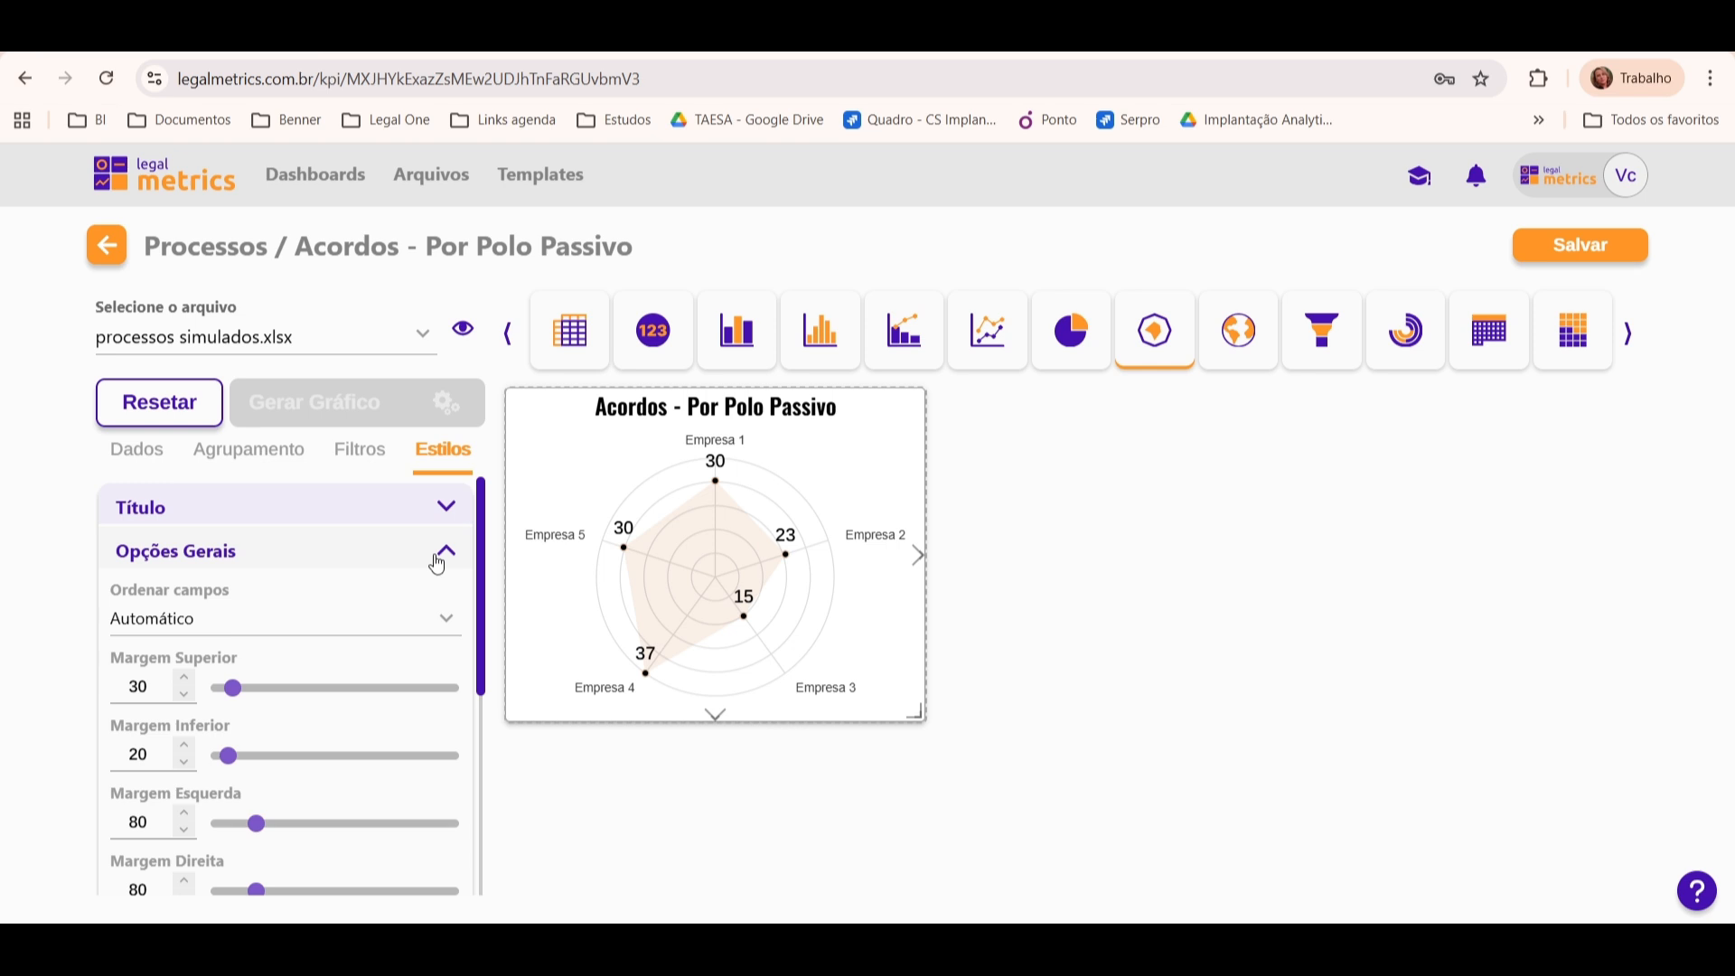
pyautogui.click(437, 564)
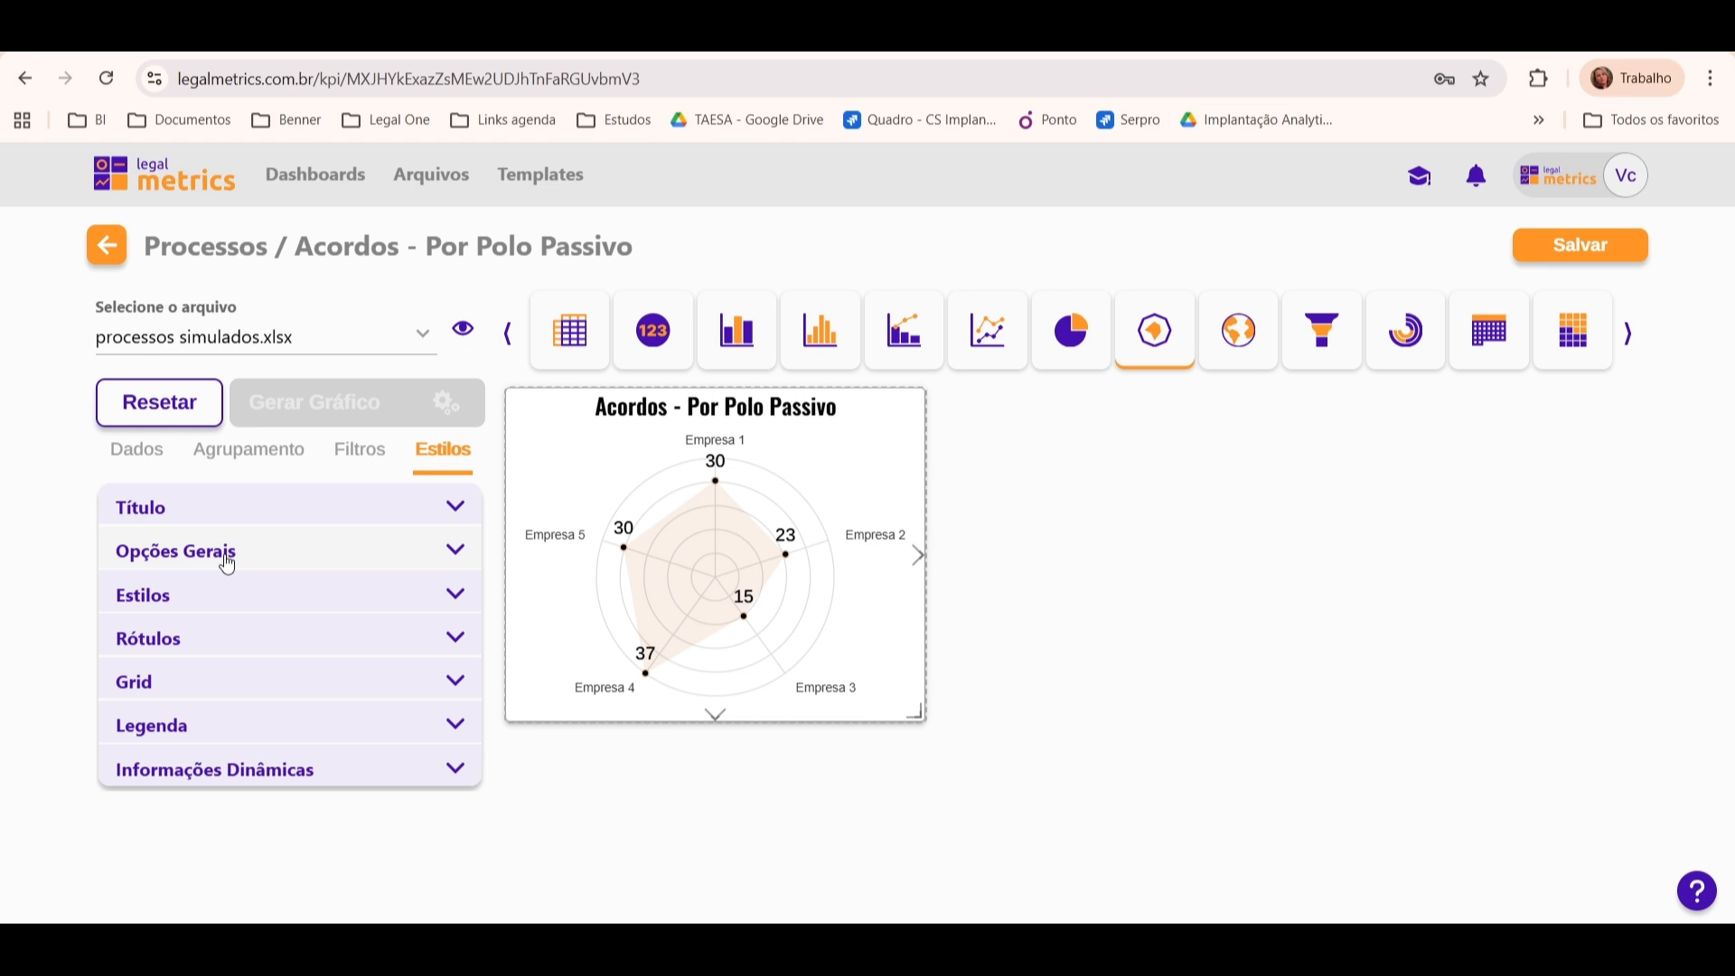
# Step: Try an Opacidade da área of 0,5 in the Estilos options and restore it to 0,25
pyautogui.click(256, 599)
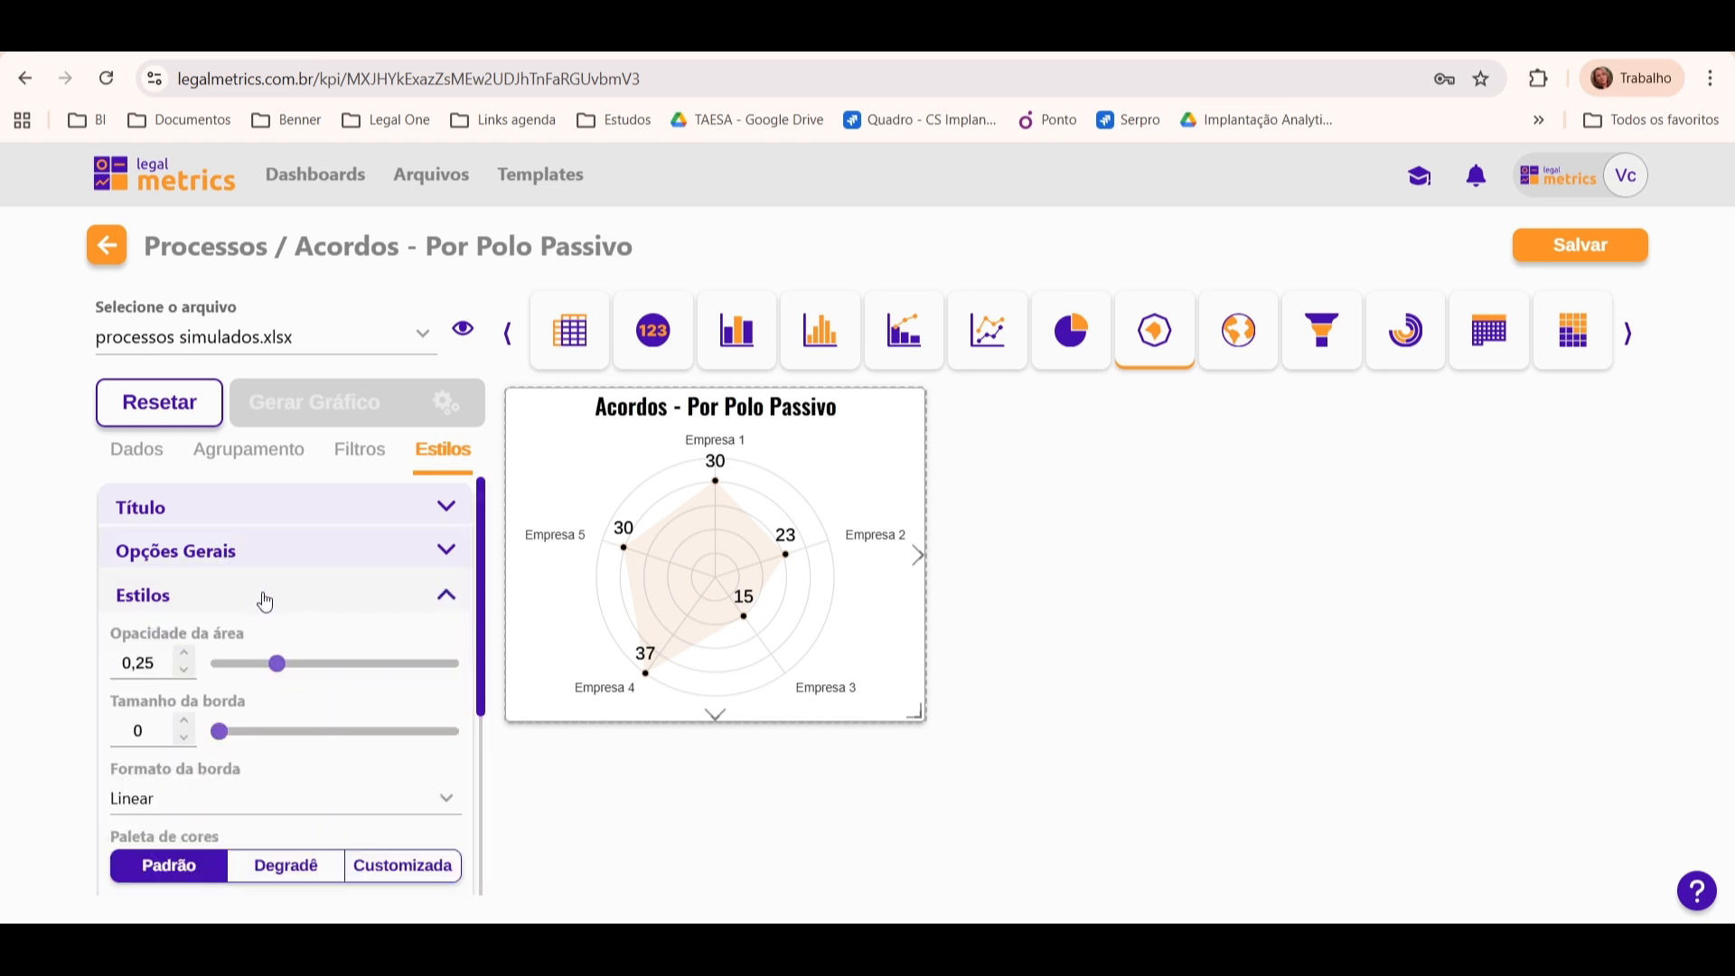
pyautogui.moveTo(495, 592)
pyautogui.mouseDown()
pyautogui.moveTo(492, 649)
pyautogui.moveTo(490, 567)
pyautogui.mouseUp()
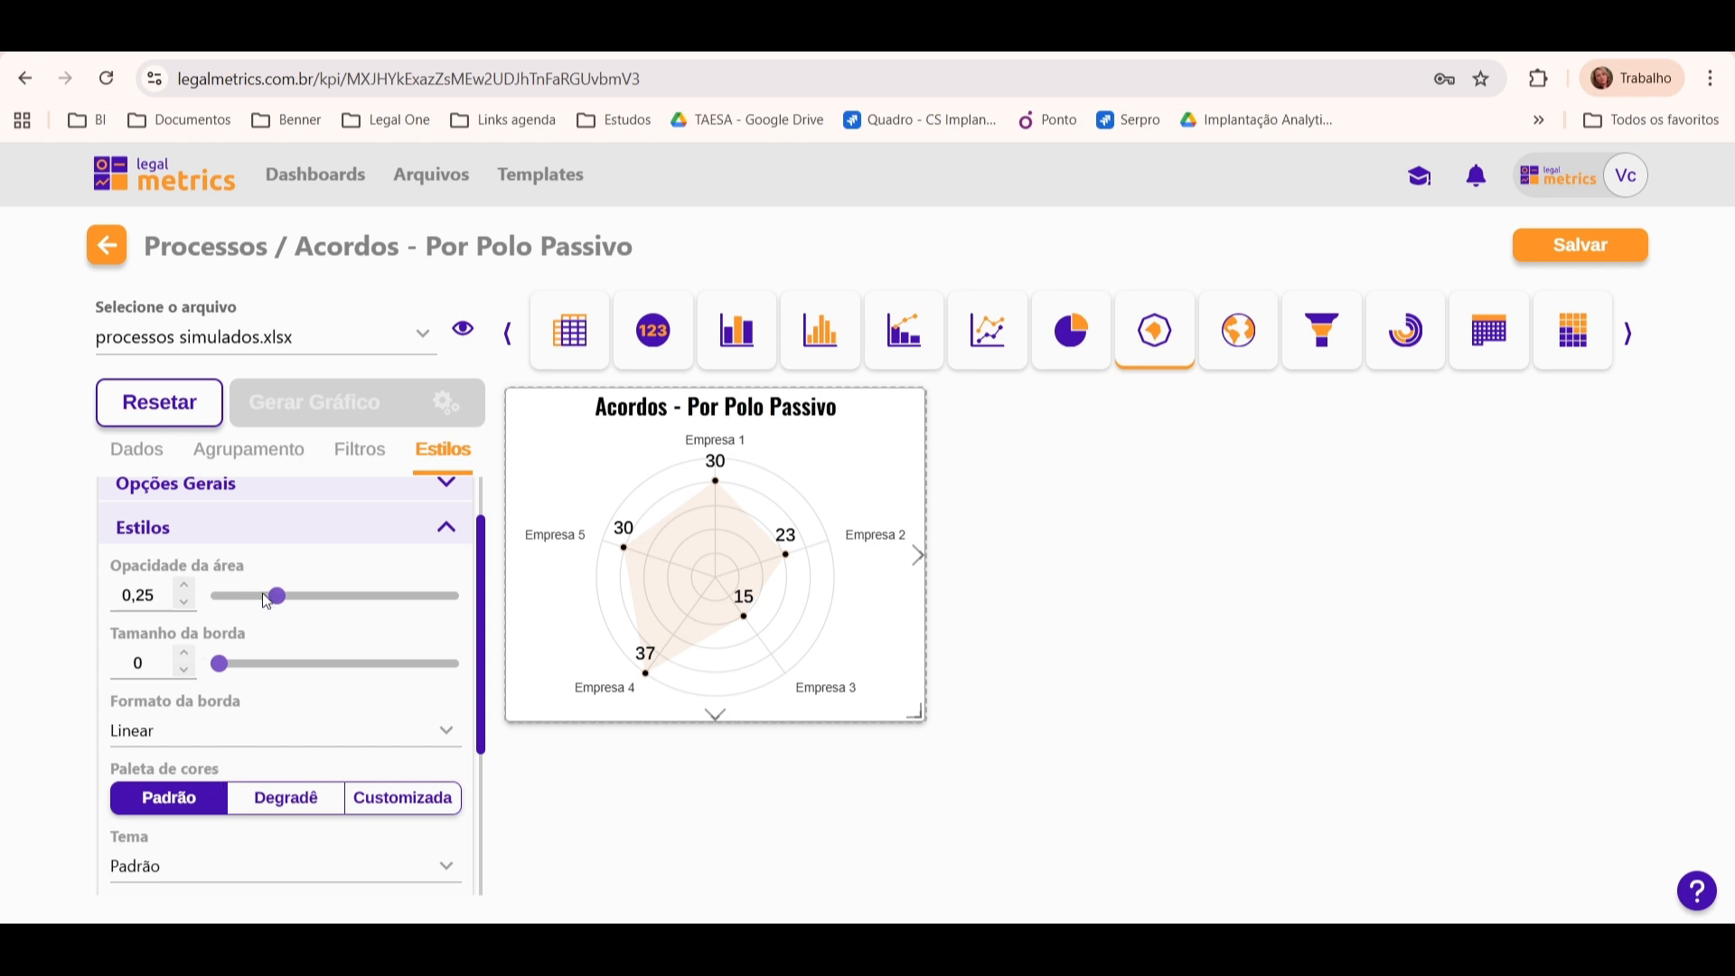
pyautogui.moveTo(278, 596); pyautogui.dragTo(335, 596)
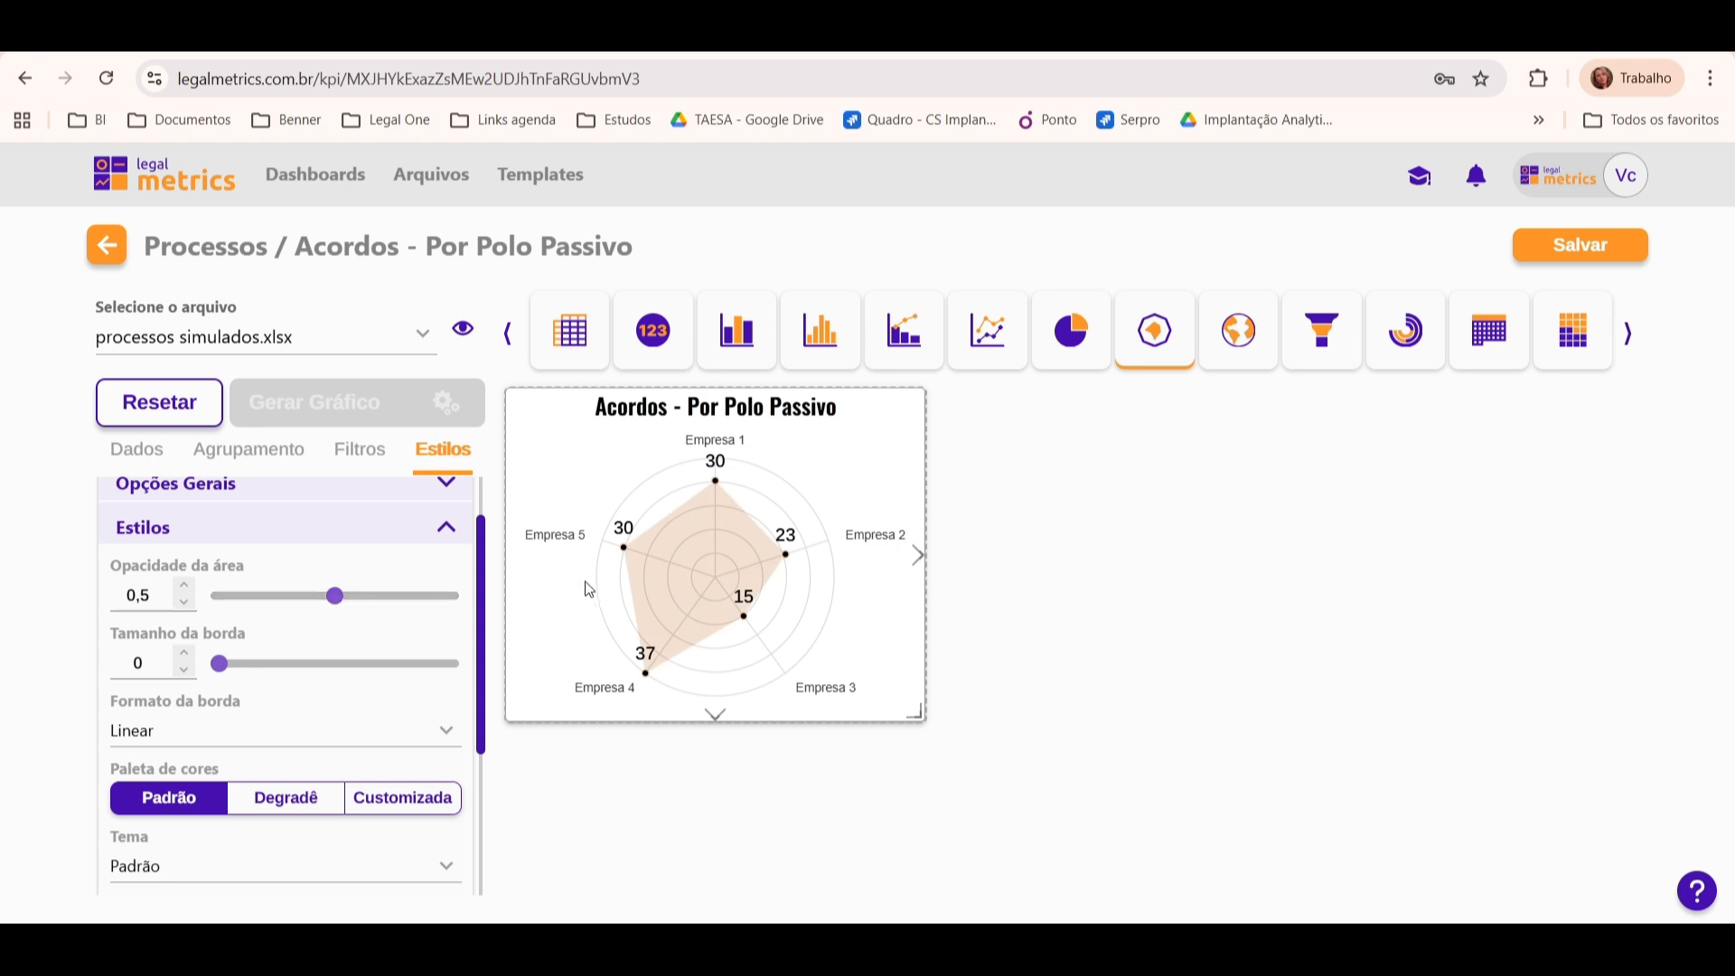
pyautogui.doubleClick(158, 598)
pyautogui.write('0,25')
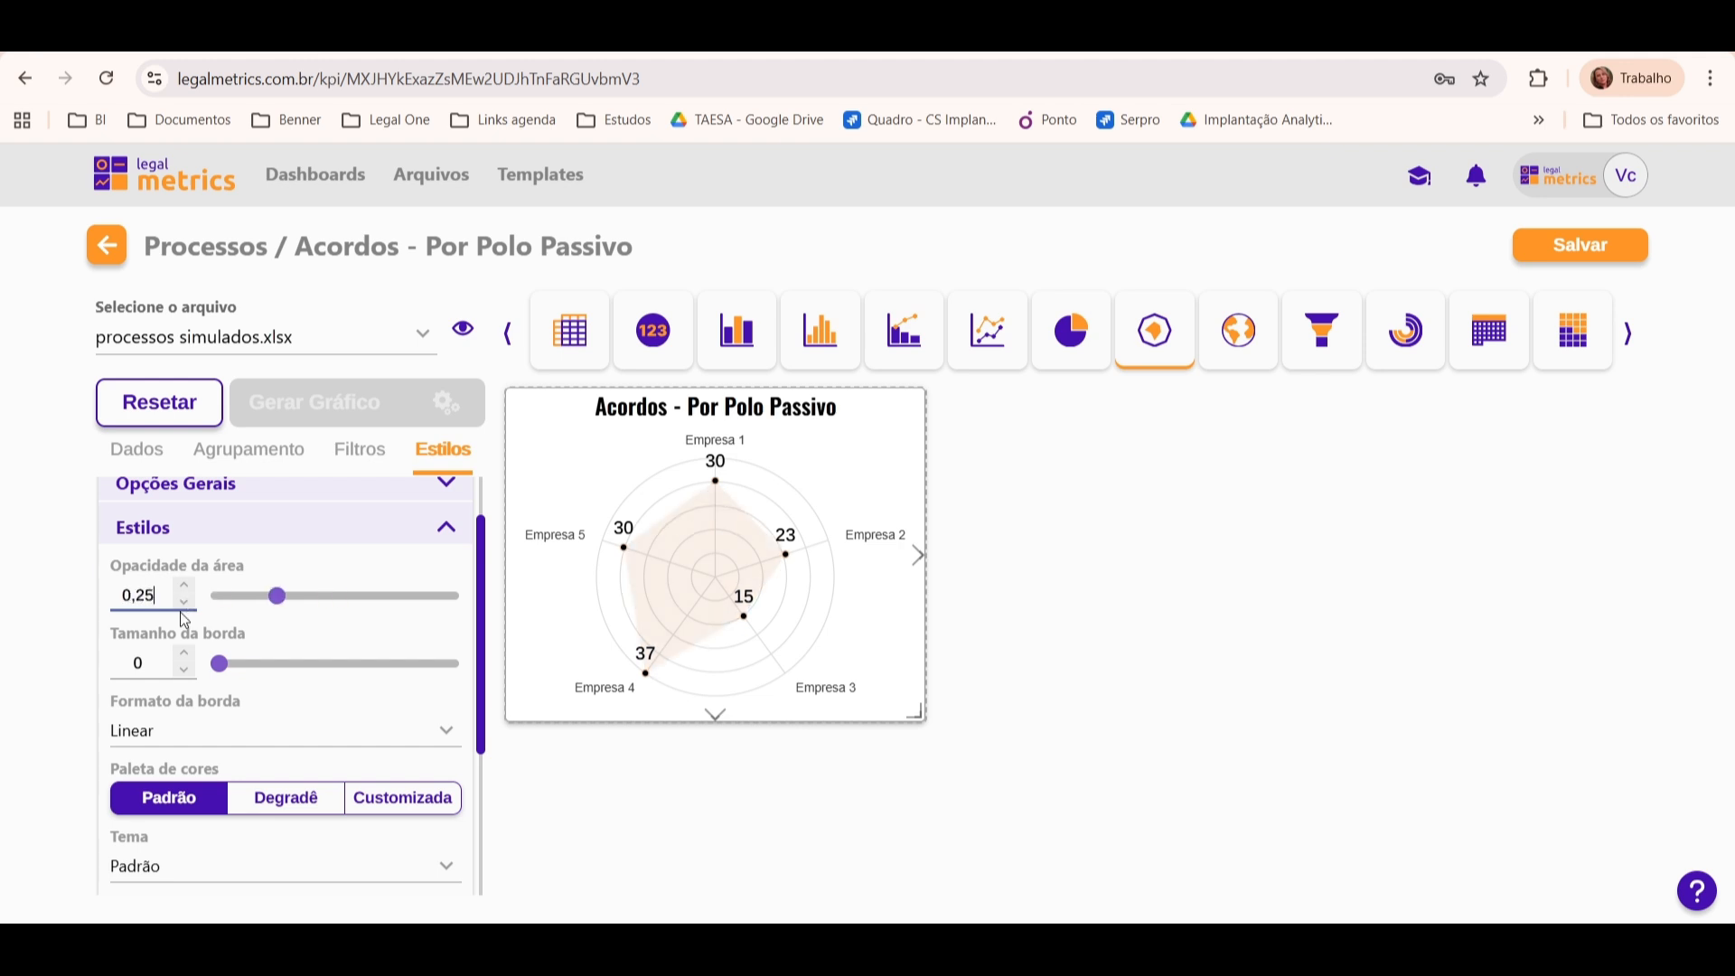
# Step: Try a Tamanho da borda of 3 on the radar area and return it to 0
pyautogui.click(180, 656)
pyautogui.click(180, 656)
pyautogui.click(180, 656)
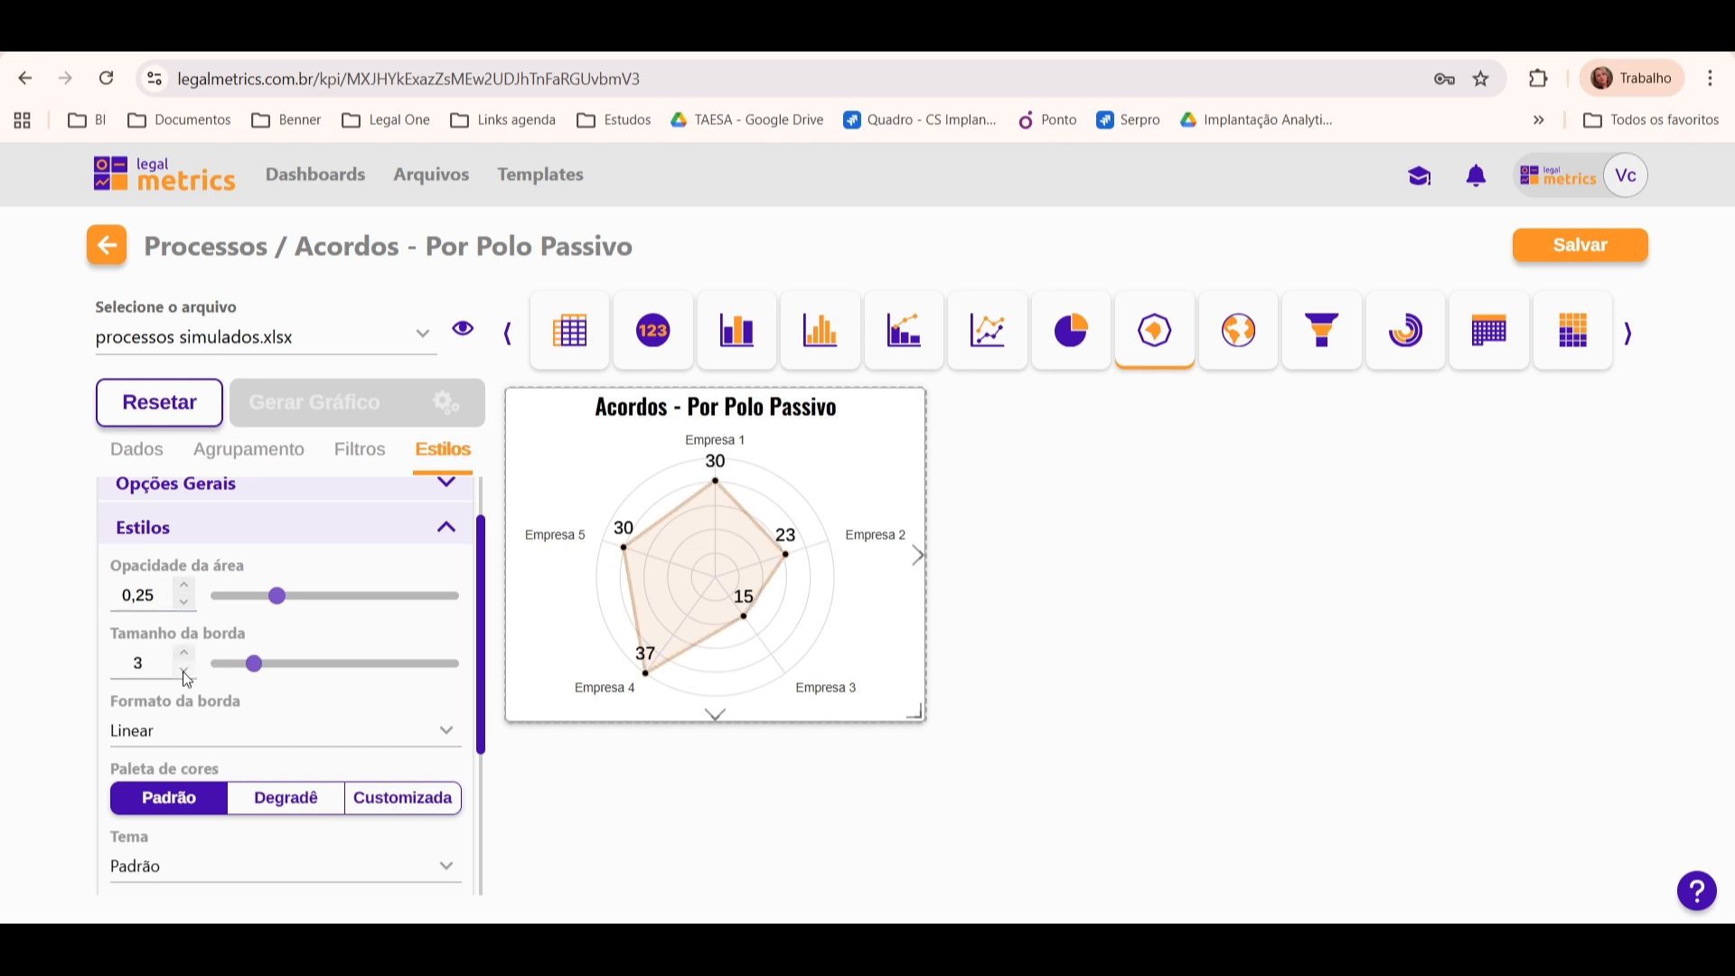
pyautogui.click(184, 672)
pyautogui.click(184, 672)
pyautogui.click(183, 671)
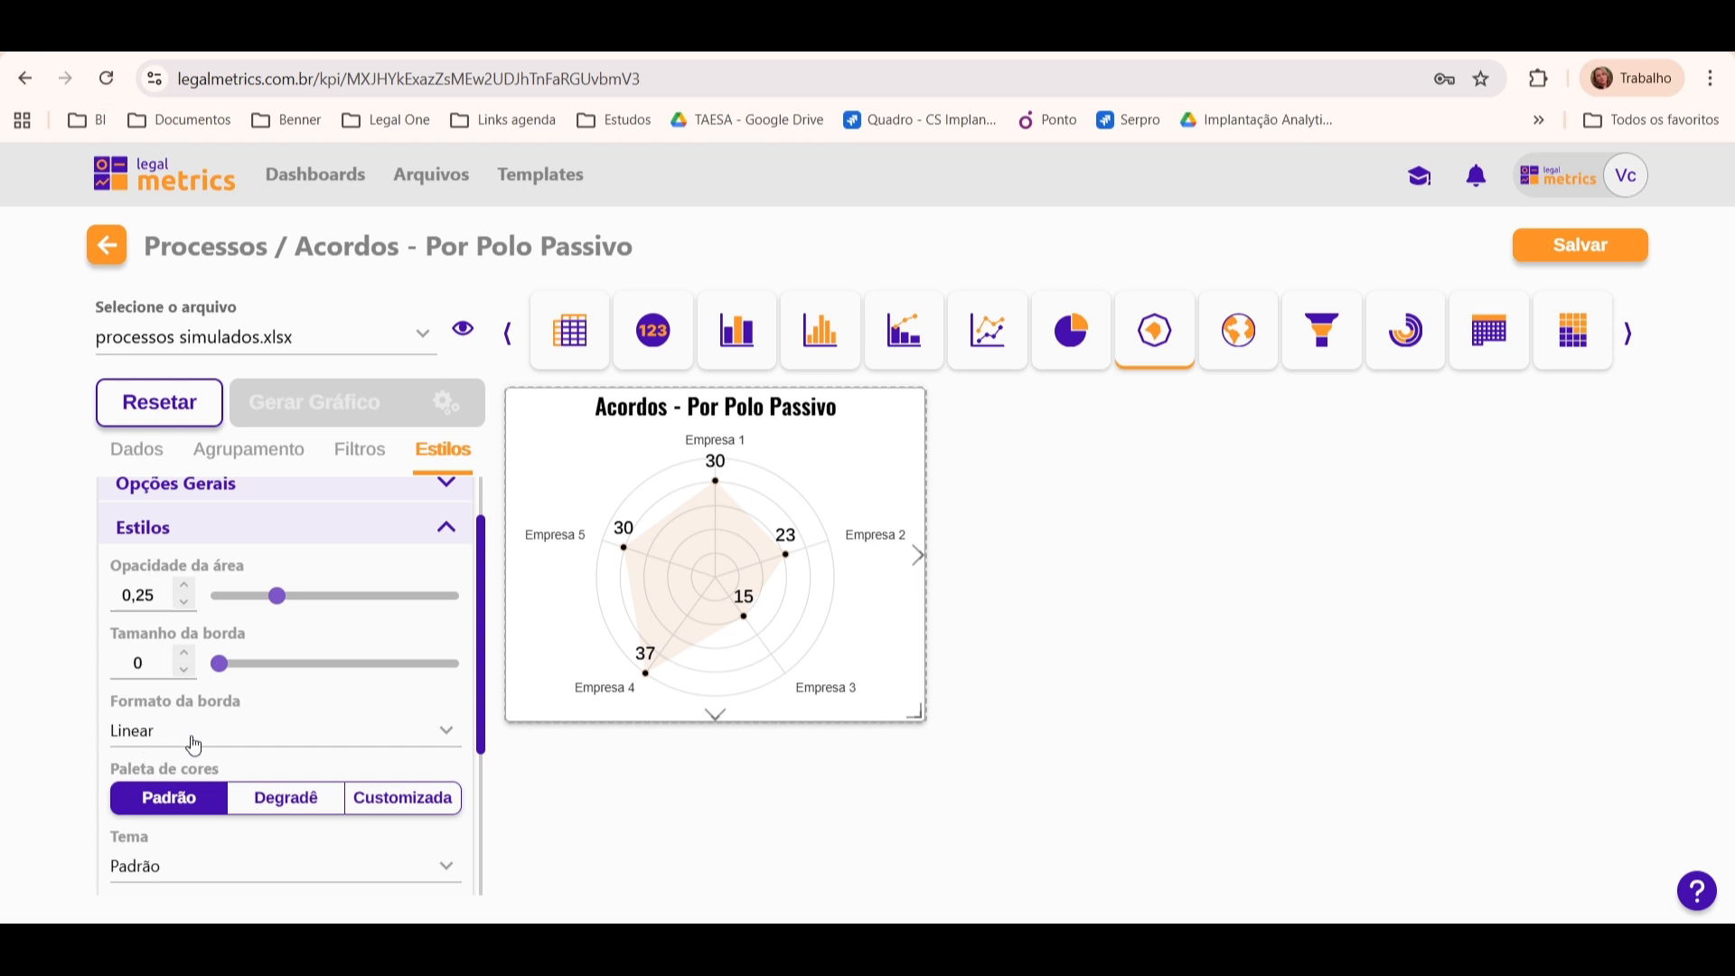
# Step: Set the radar area's Formato da borda to Ajuste Suave 2 and examine the curve
pyautogui.moveTo(634, 558)
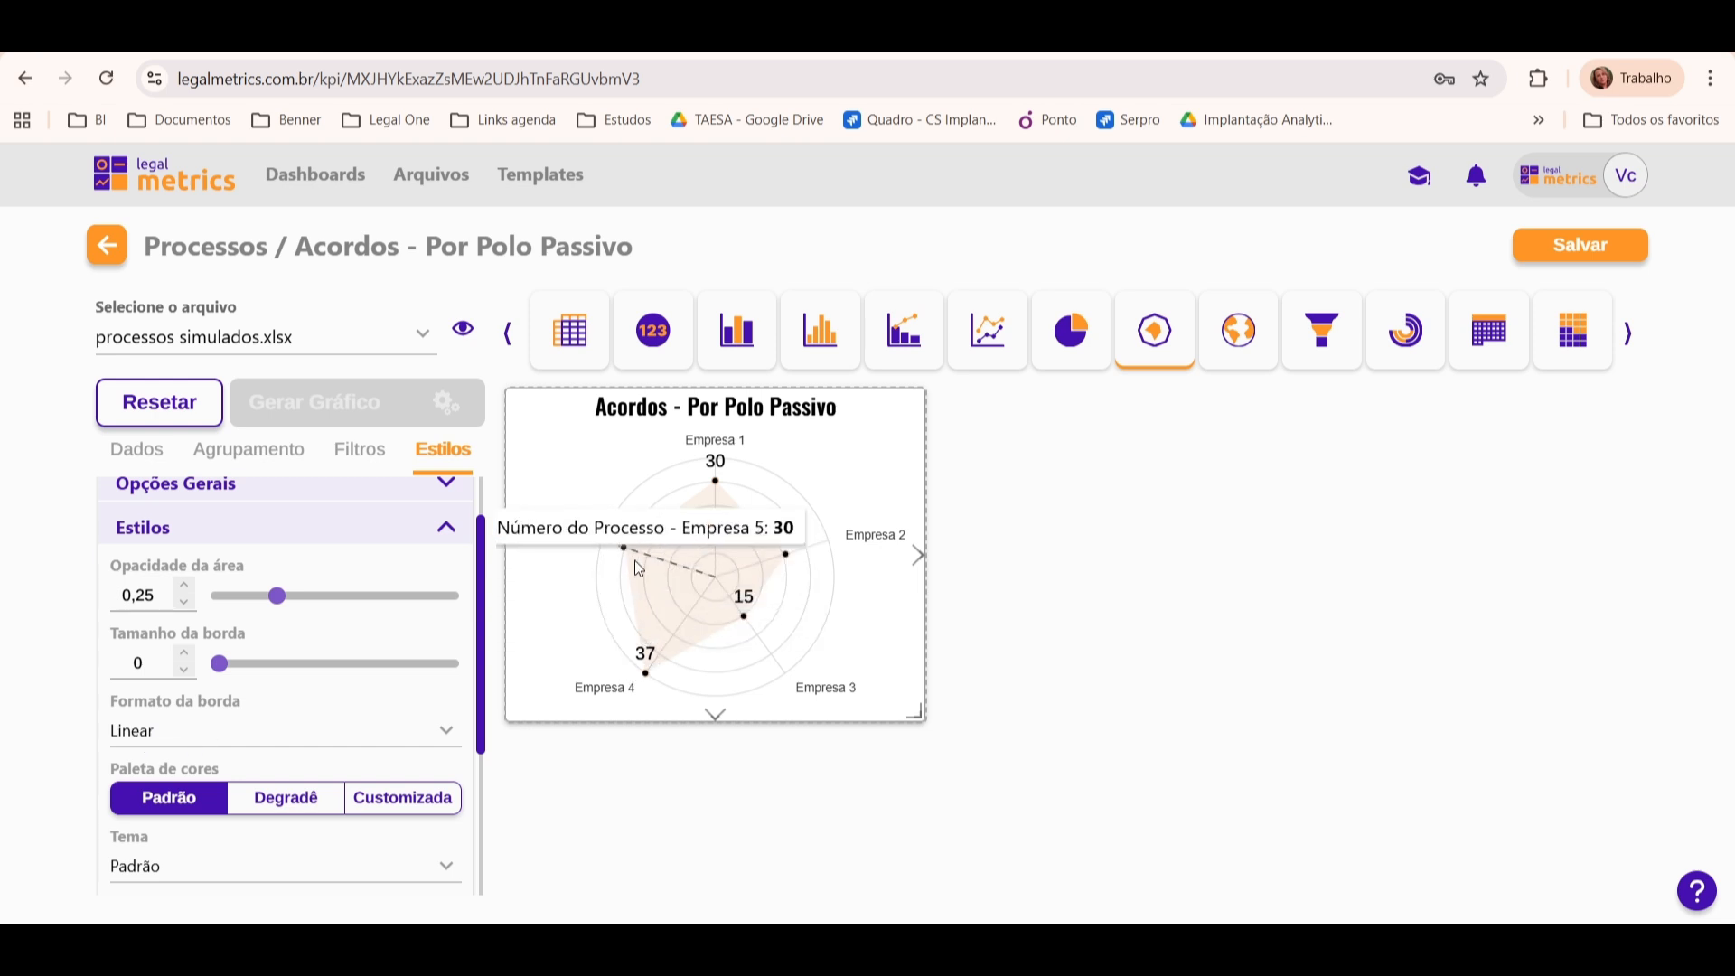
pyautogui.click(251, 730)
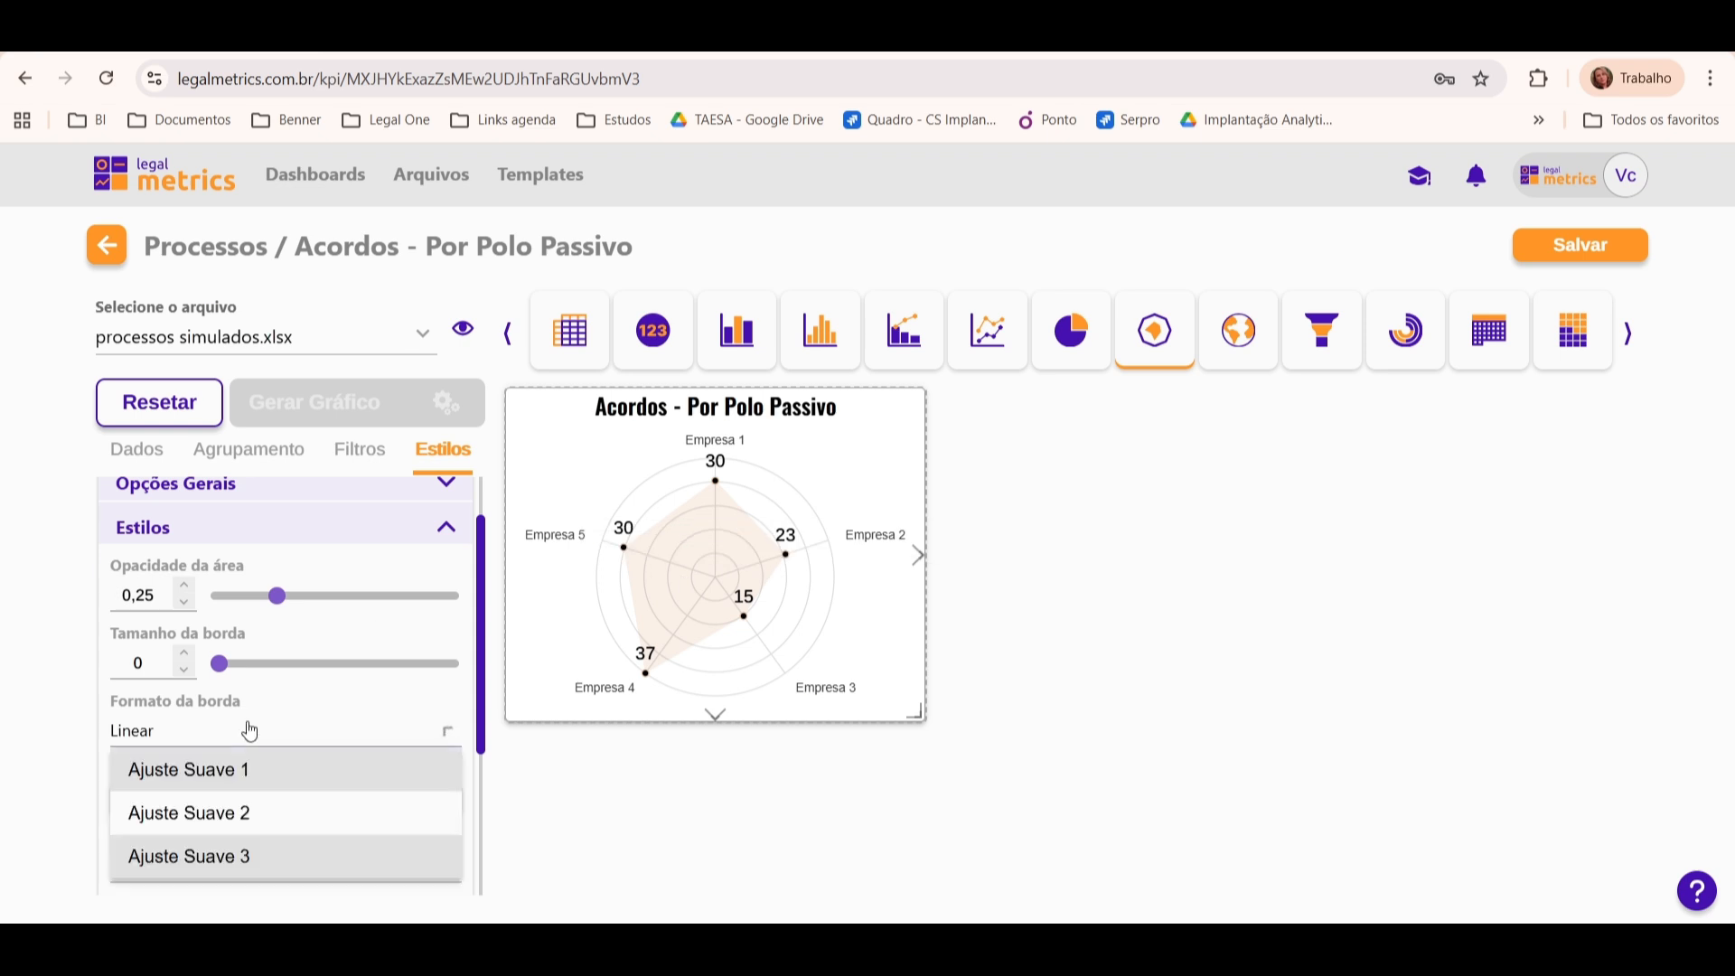
pyautogui.click(302, 813)
pyautogui.moveTo(712, 589)
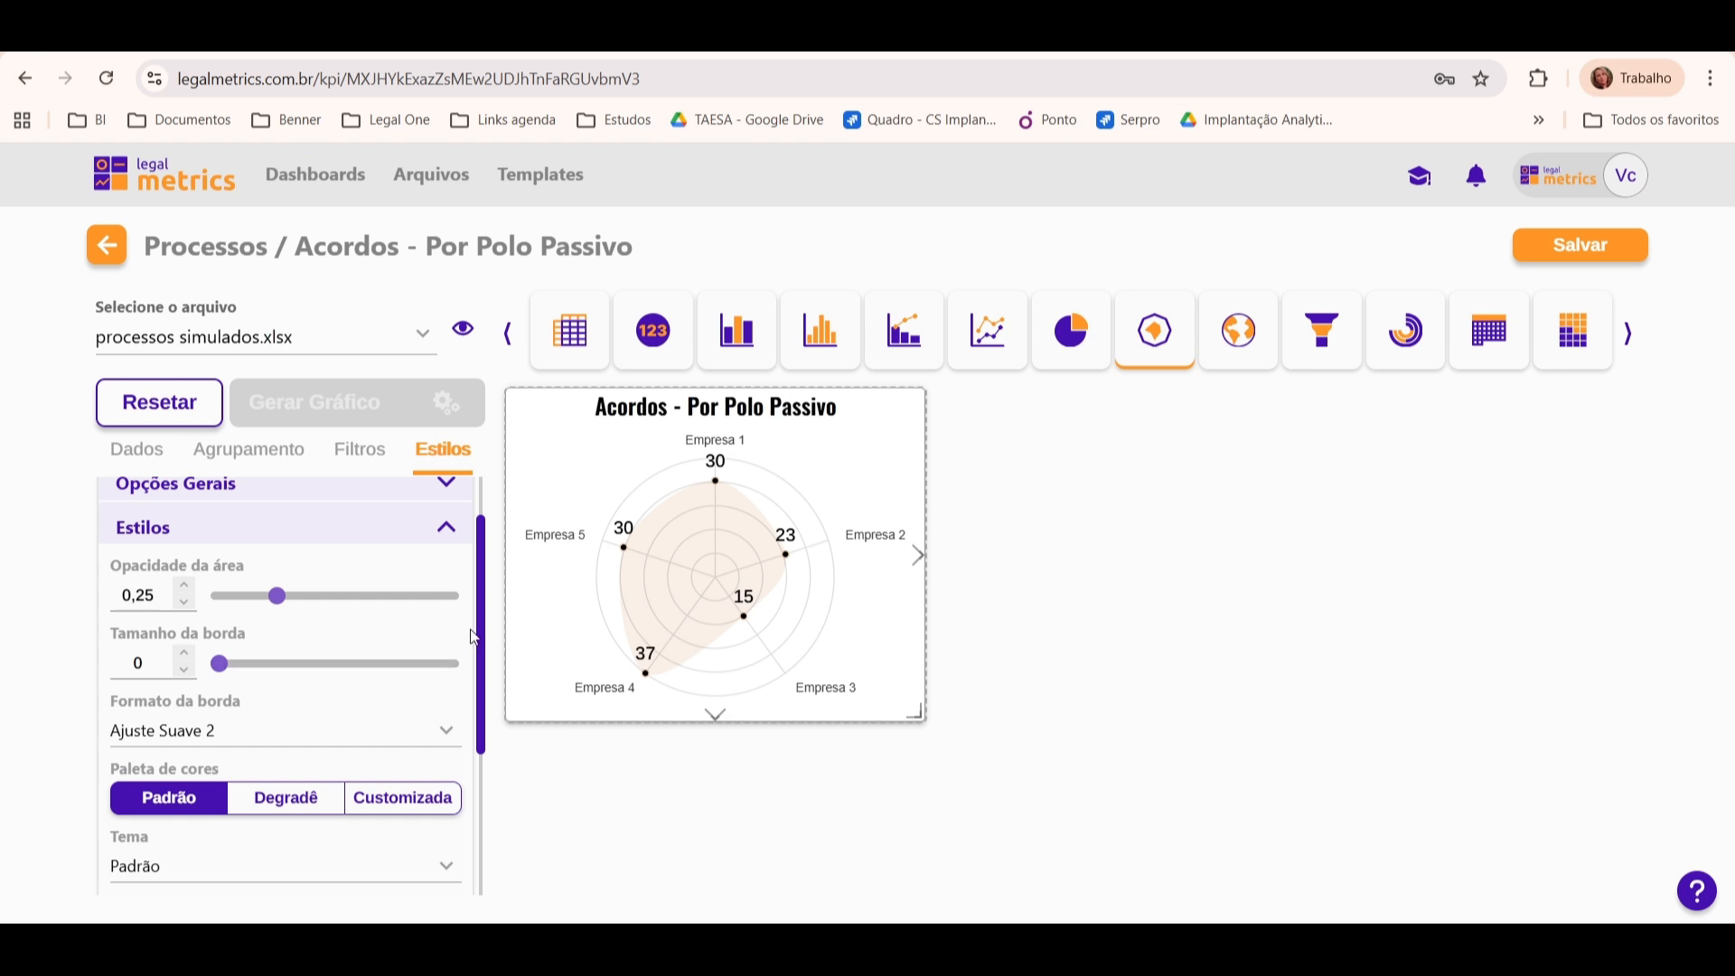
# Step: Try the Degradê, Customizada and Padrão colour palettes on the radar area
pyautogui.moveTo(485, 635); pyautogui.dragTo(488, 685)
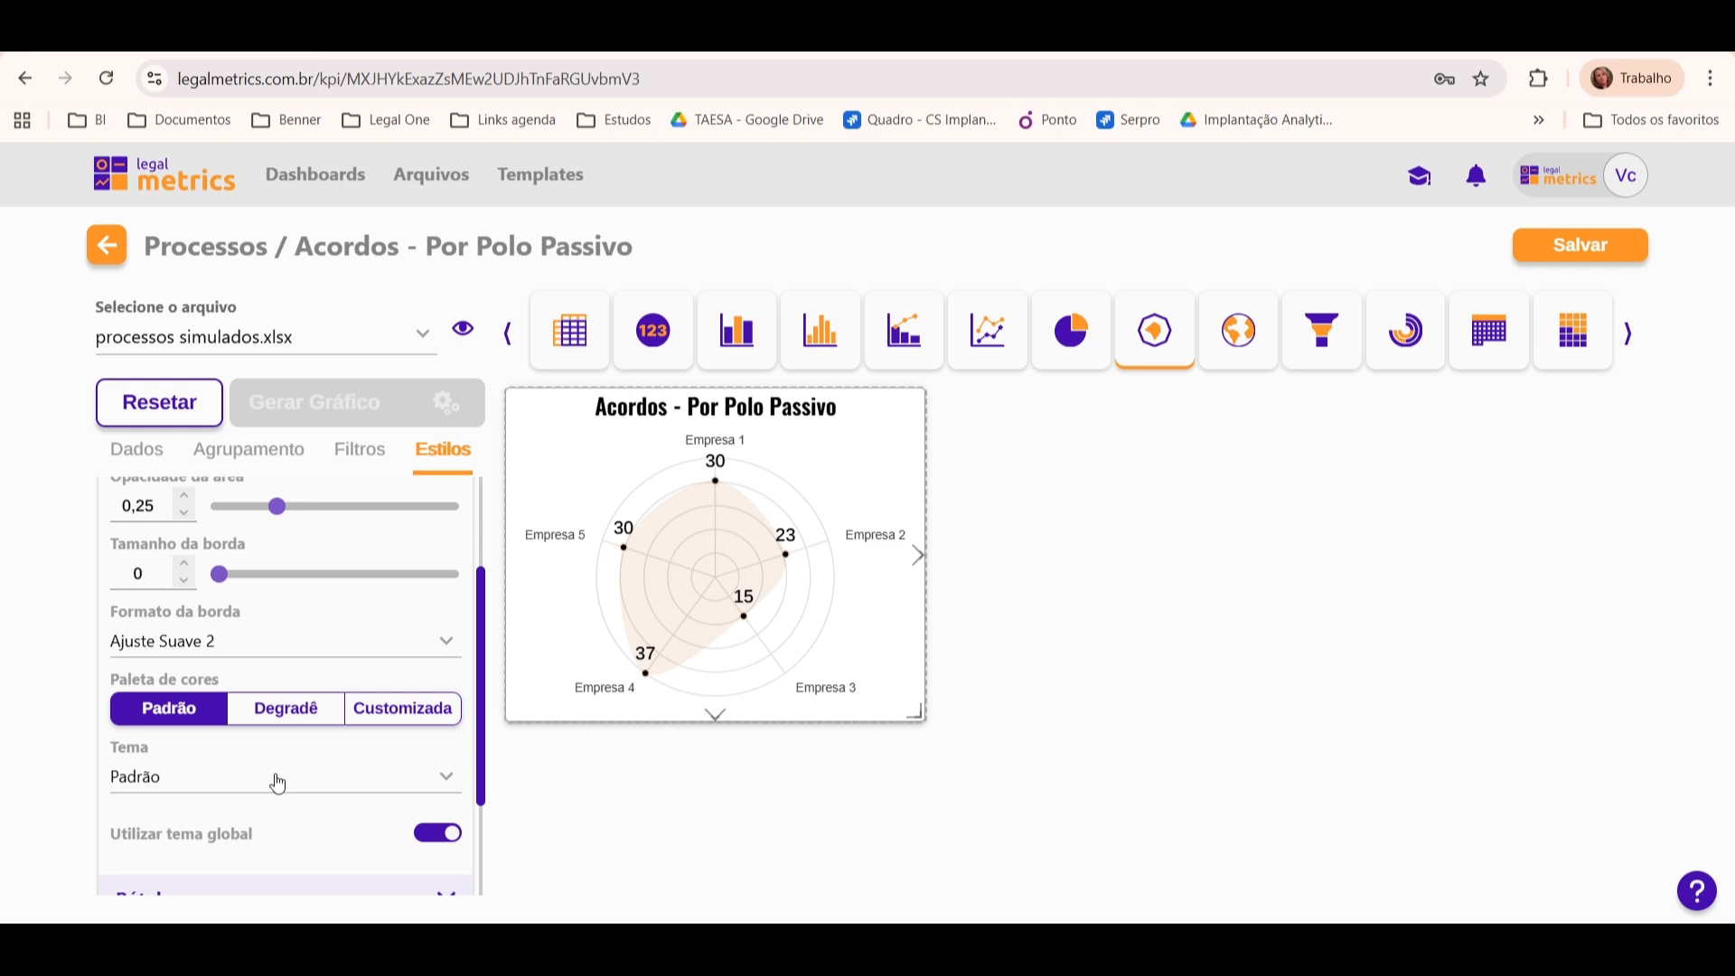
pyautogui.click(300, 714)
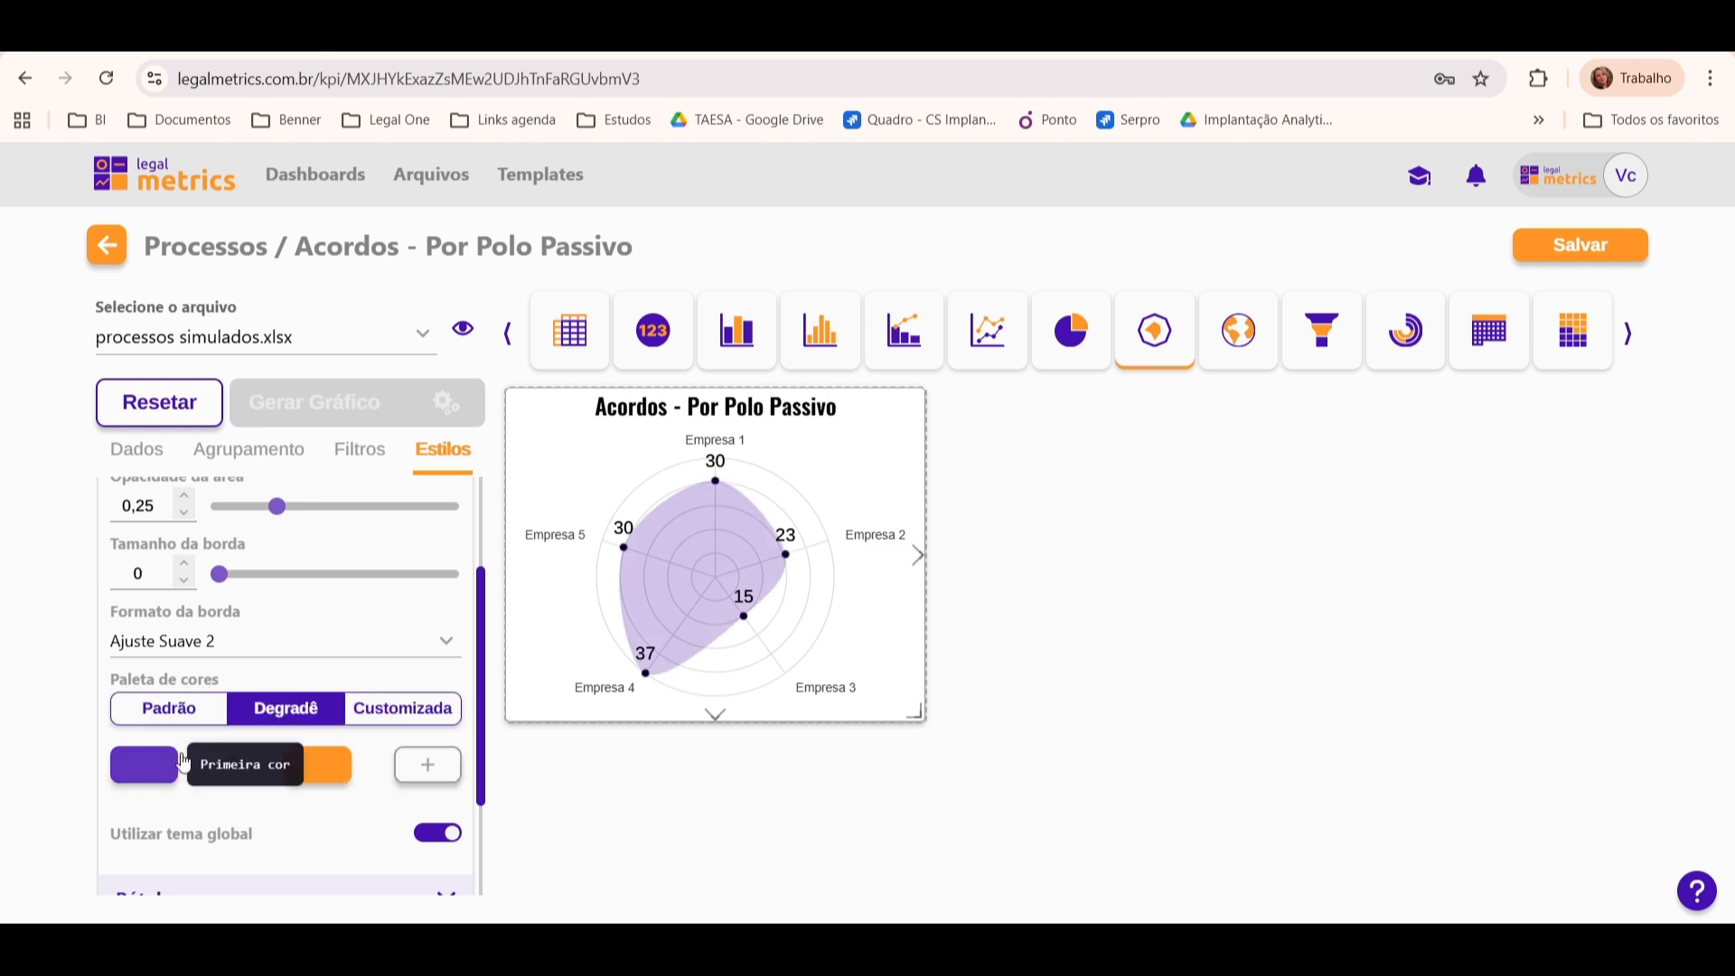
pyautogui.click(433, 712)
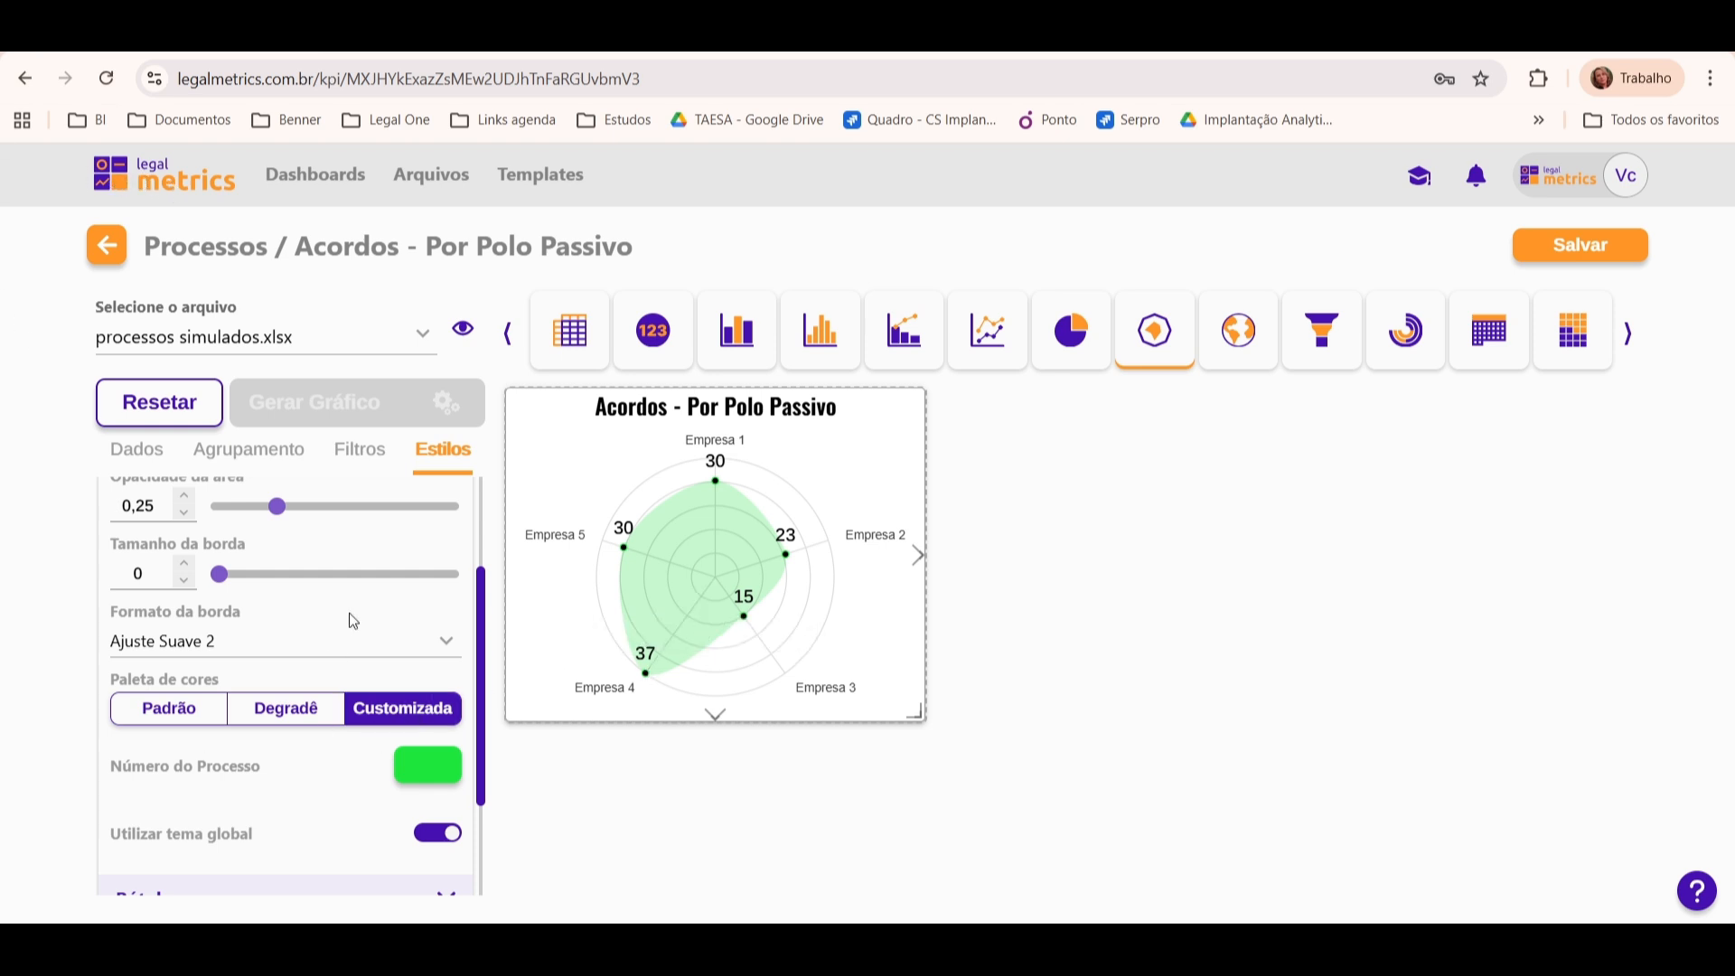
pyautogui.click(204, 719)
pyautogui.click(274, 718)
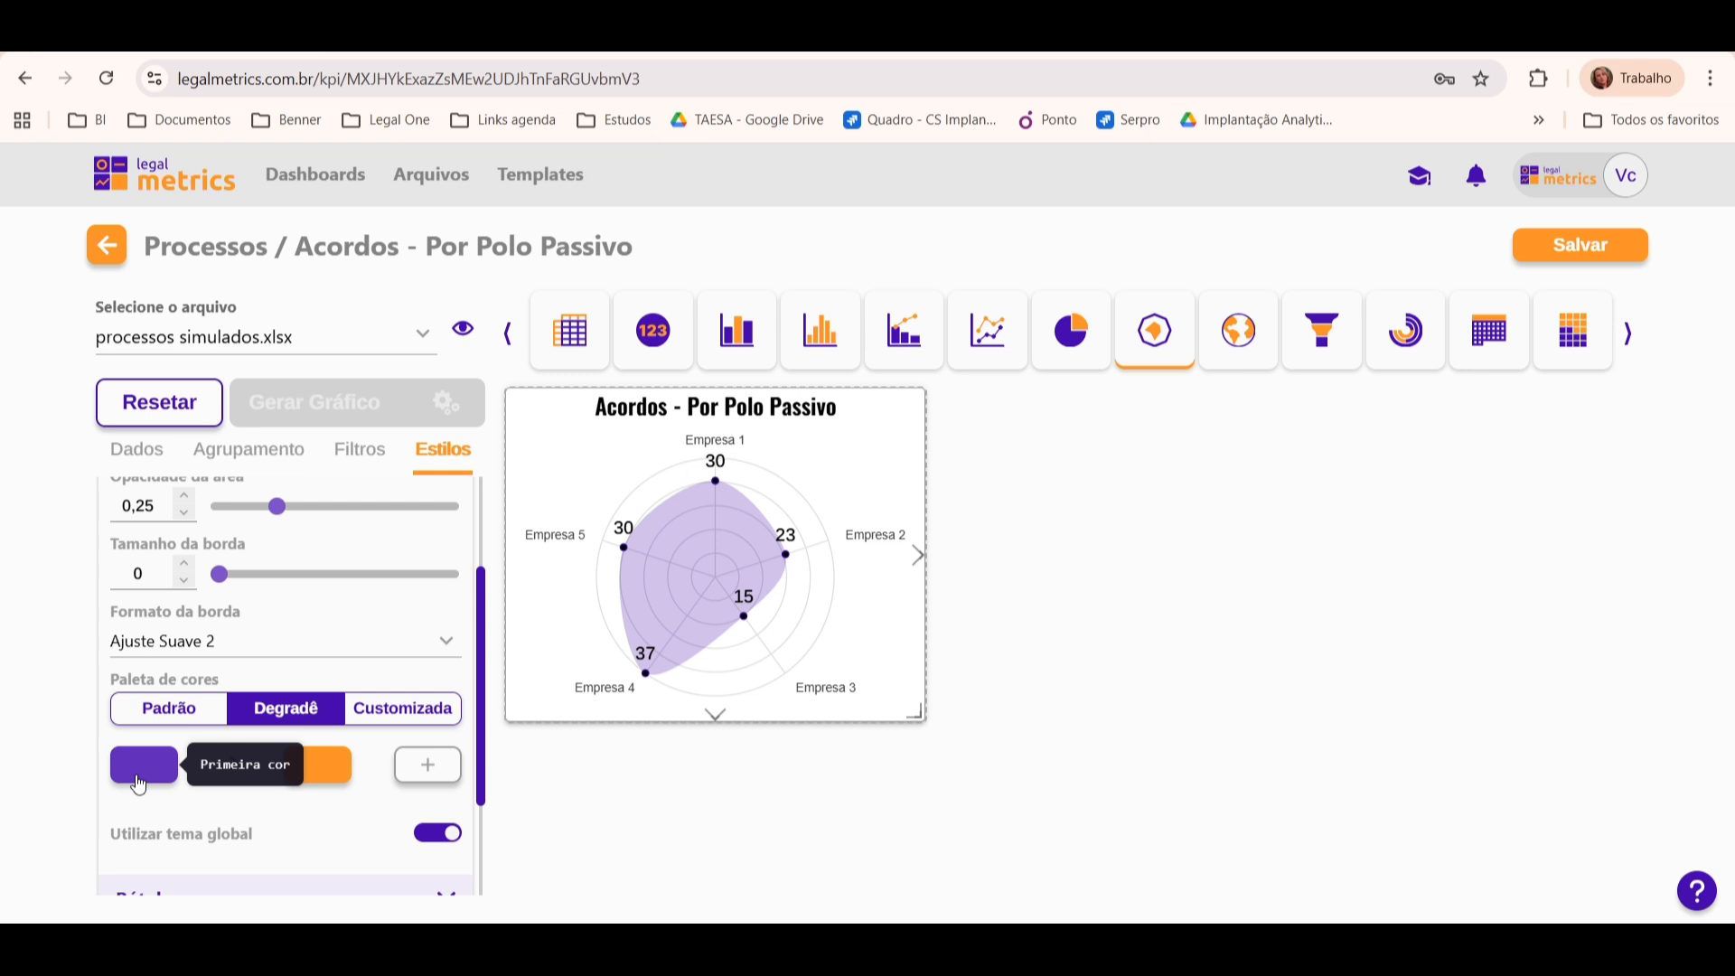
# Step: Apply the Customizada palette with colour #b08d57 for Número do Processo and collapse the Estilos options
pyautogui.click(406, 712)
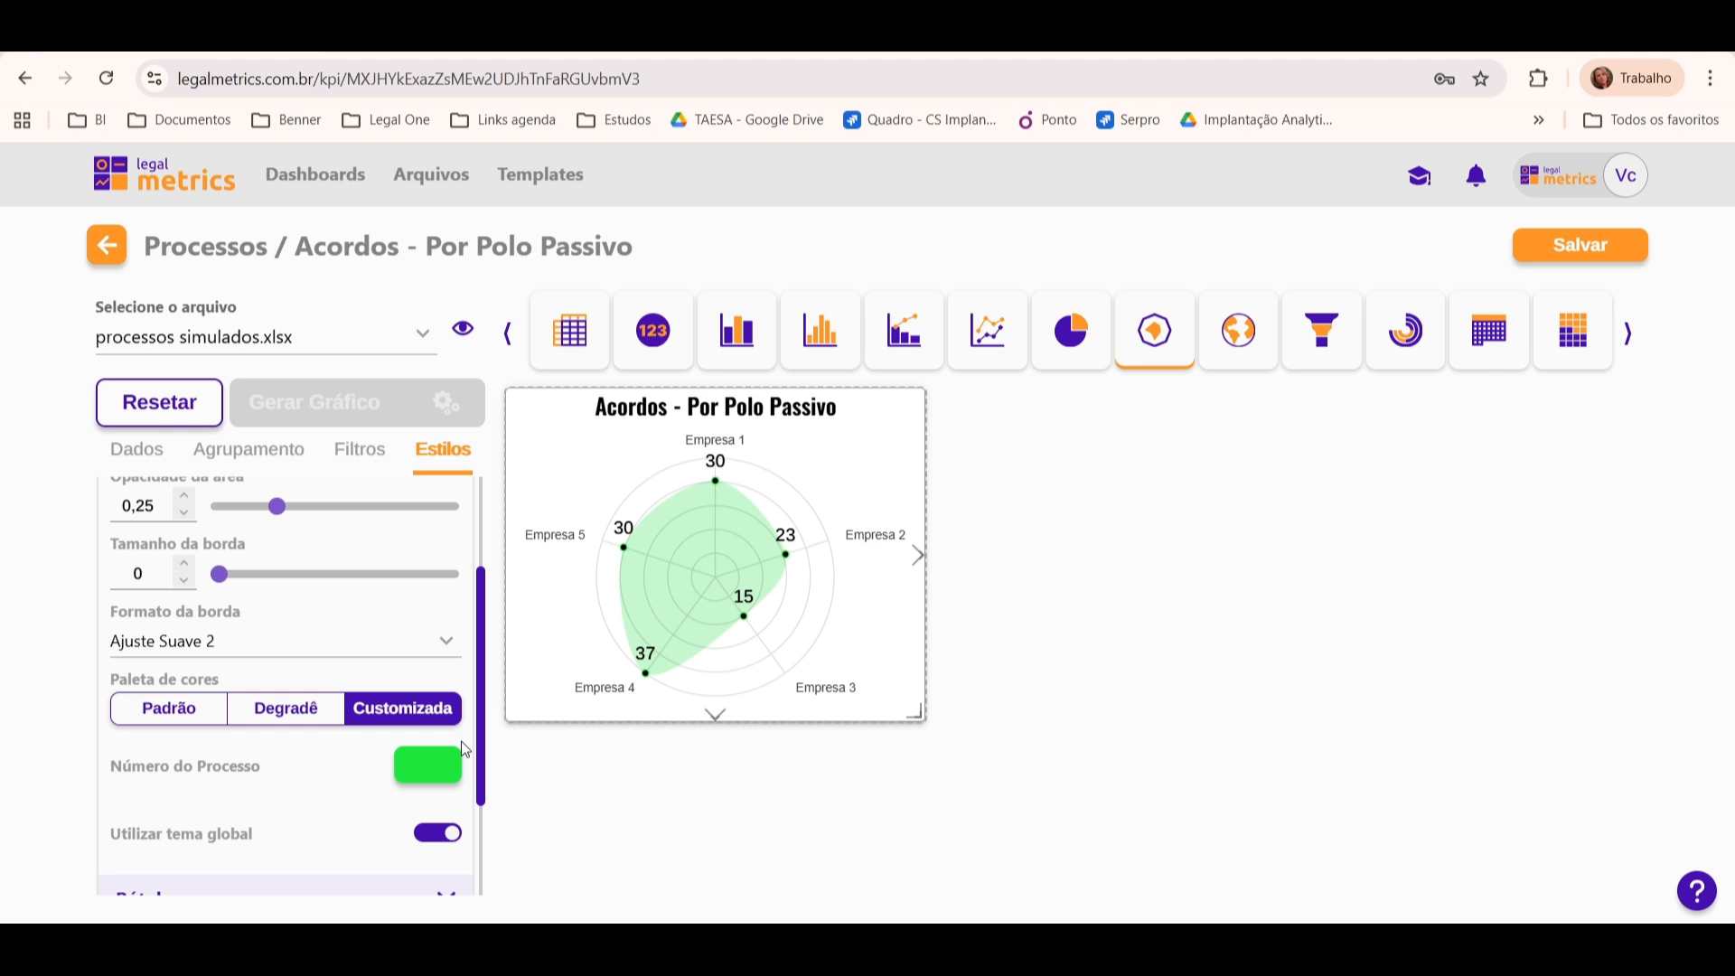
pyautogui.click(426, 765)
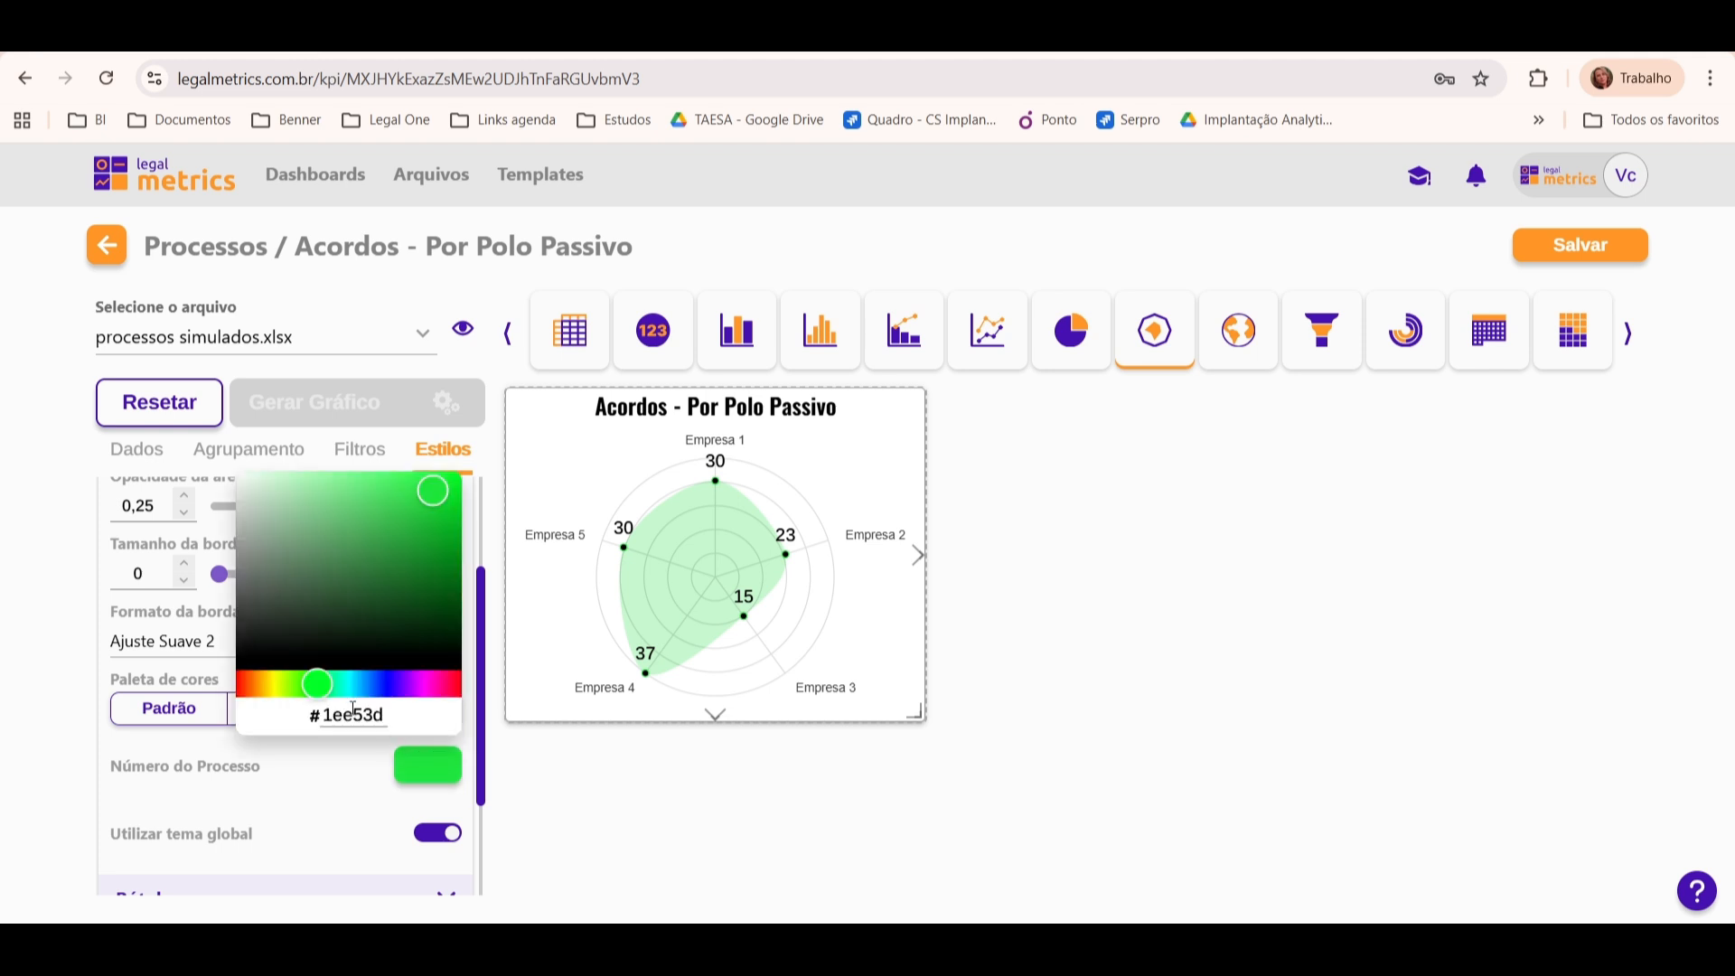
pyautogui.doubleClick(355, 714)
pyautogui.write('b08d57')
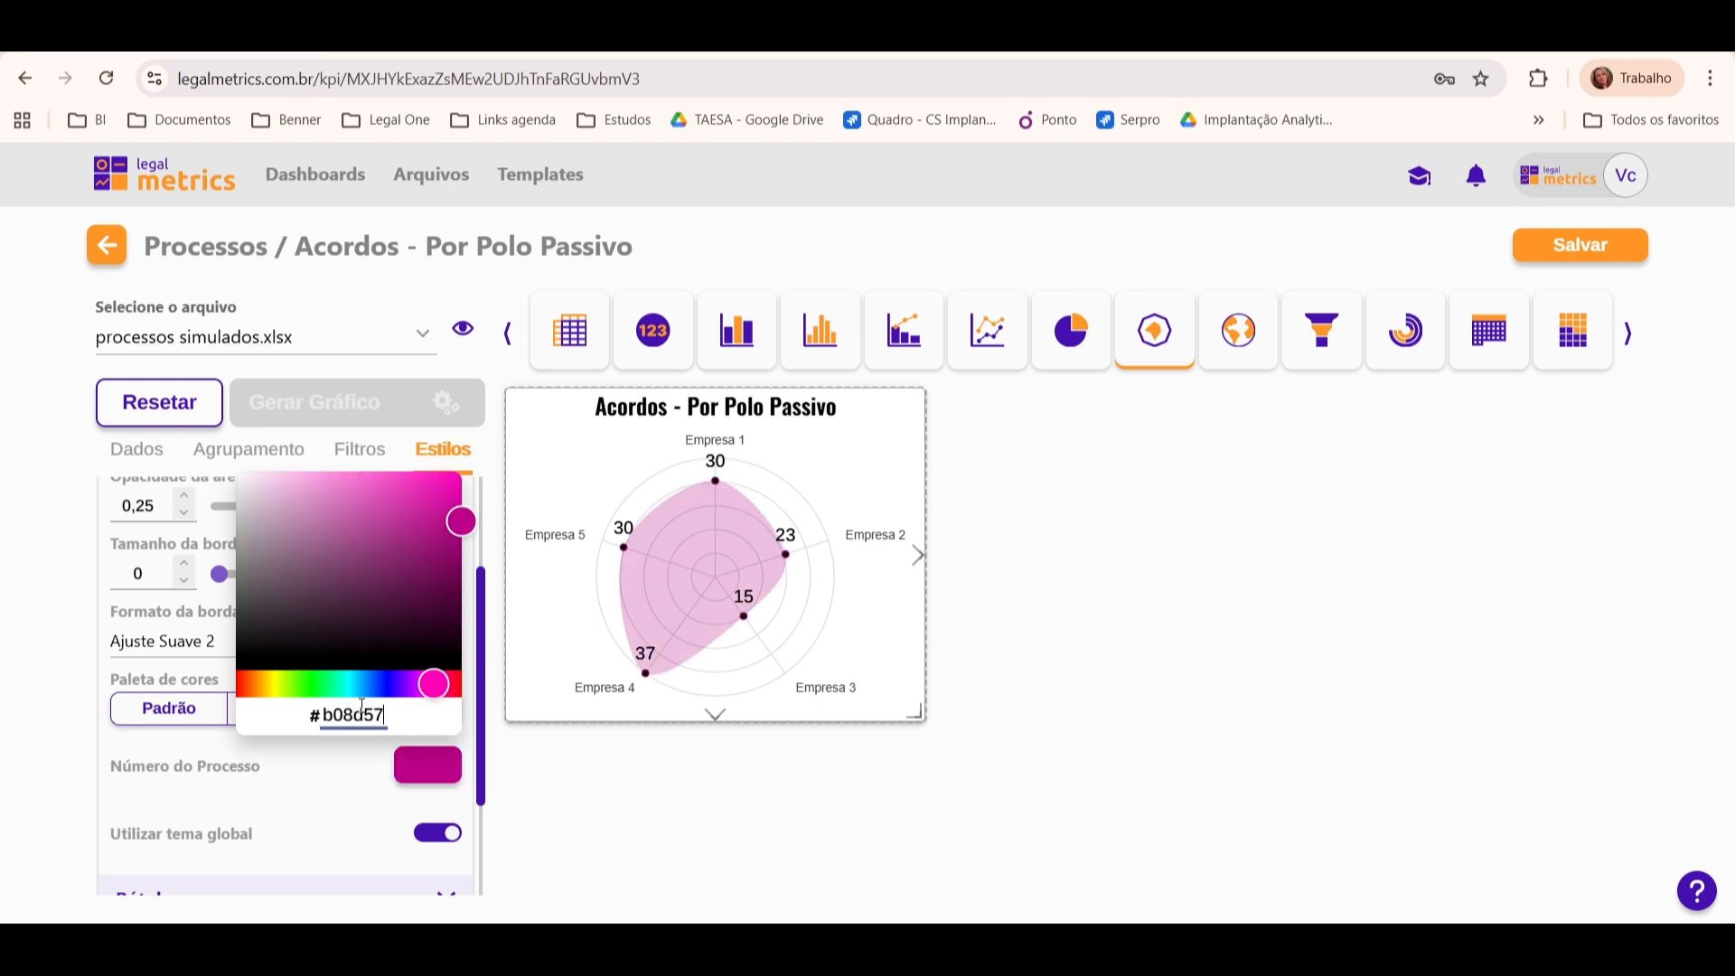
pyautogui.click(572, 812)
pyautogui.scroll(1, 488, 651)
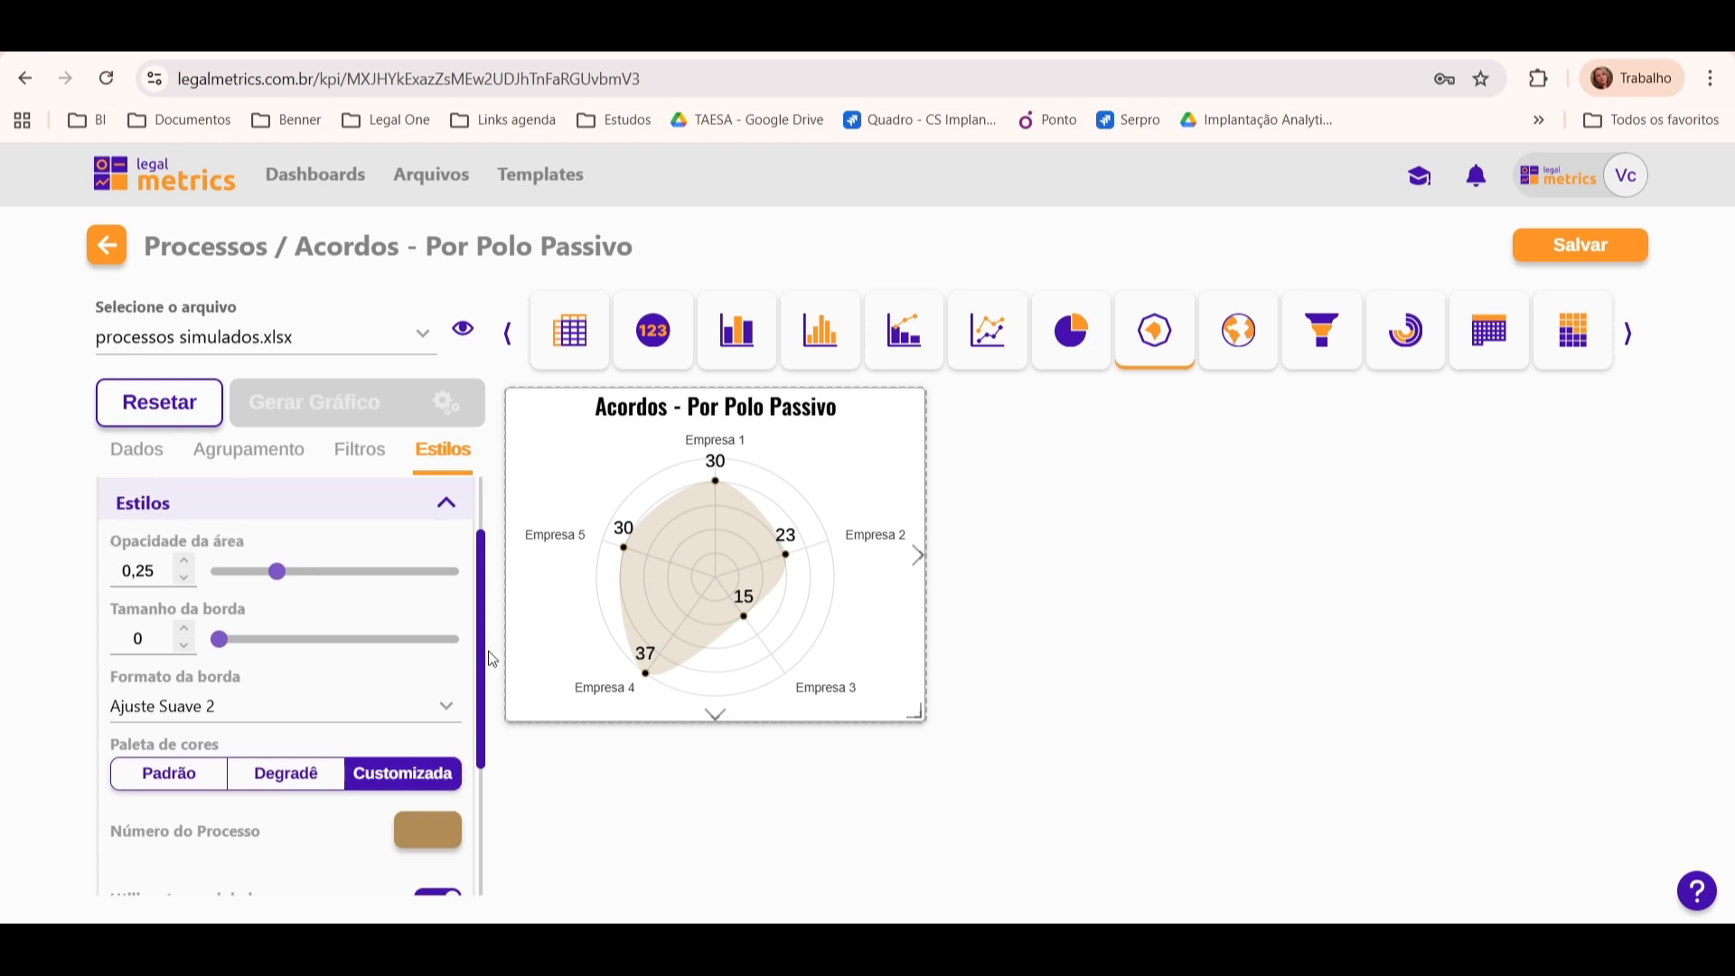
pyautogui.scroll(1, 488, 650)
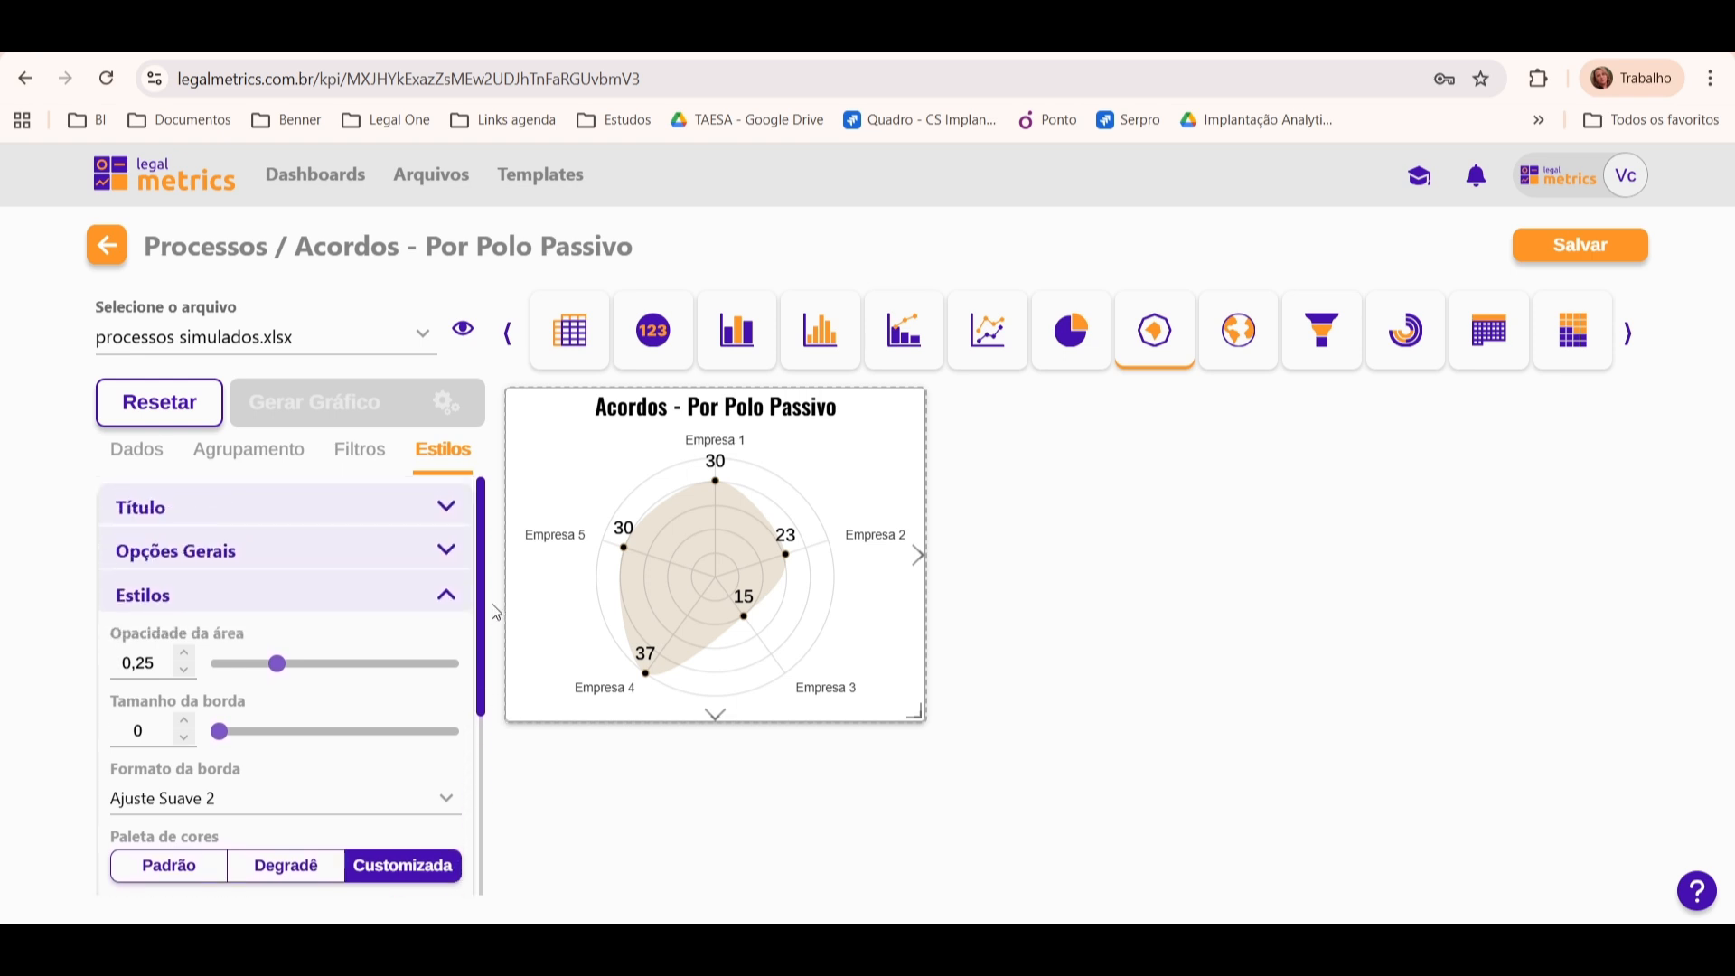
pyautogui.click(445, 596)
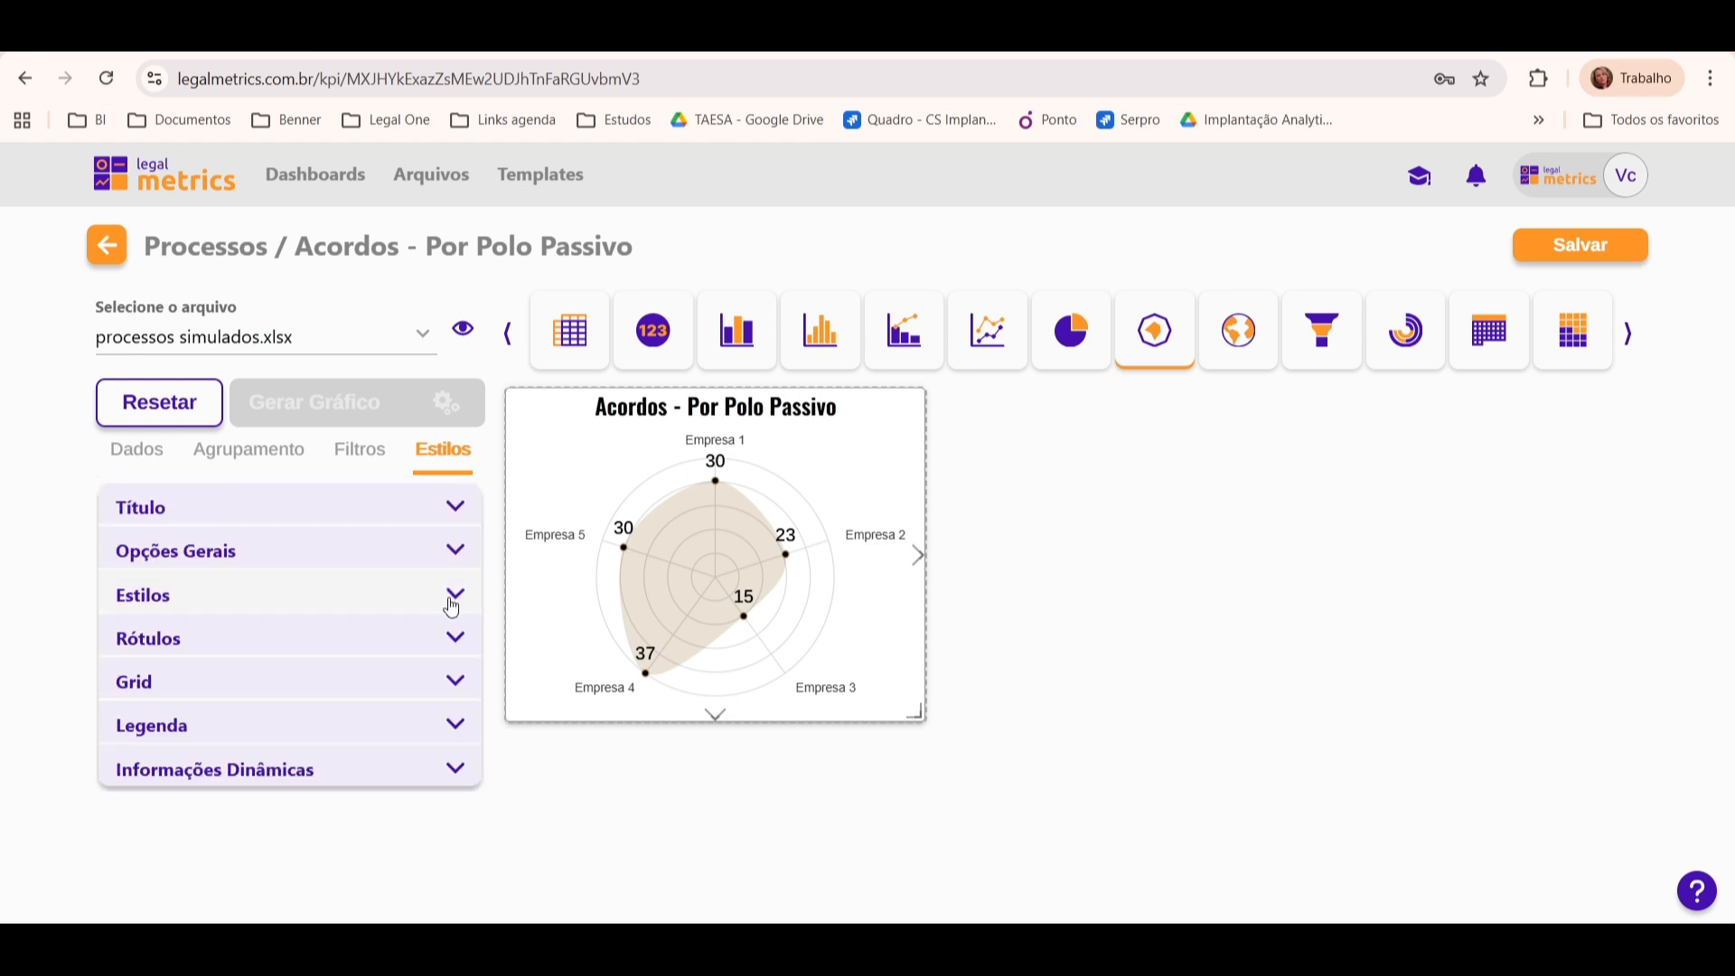
# Step: Try disabling Habilitar rótulos e pontos, check the chart's tooltips, and enable the labels and points again
pyautogui.click(380, 637)
pyautogui.scroll(-1, 488, 530)
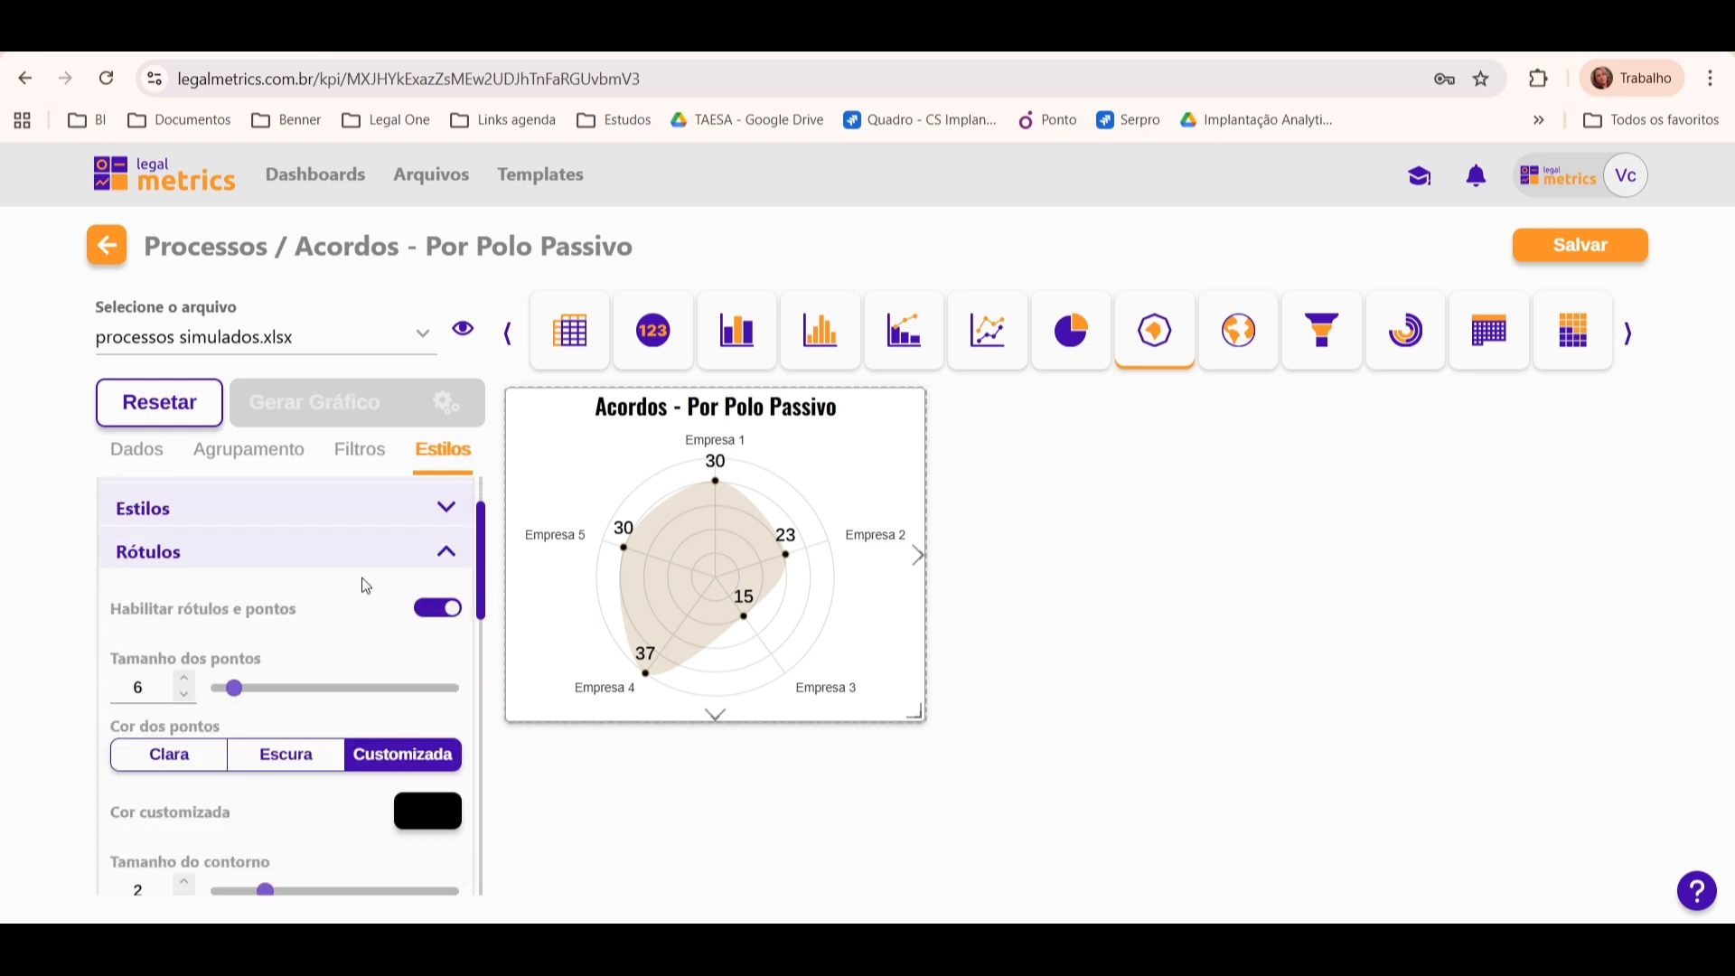
pyautogui.click(298, 606)
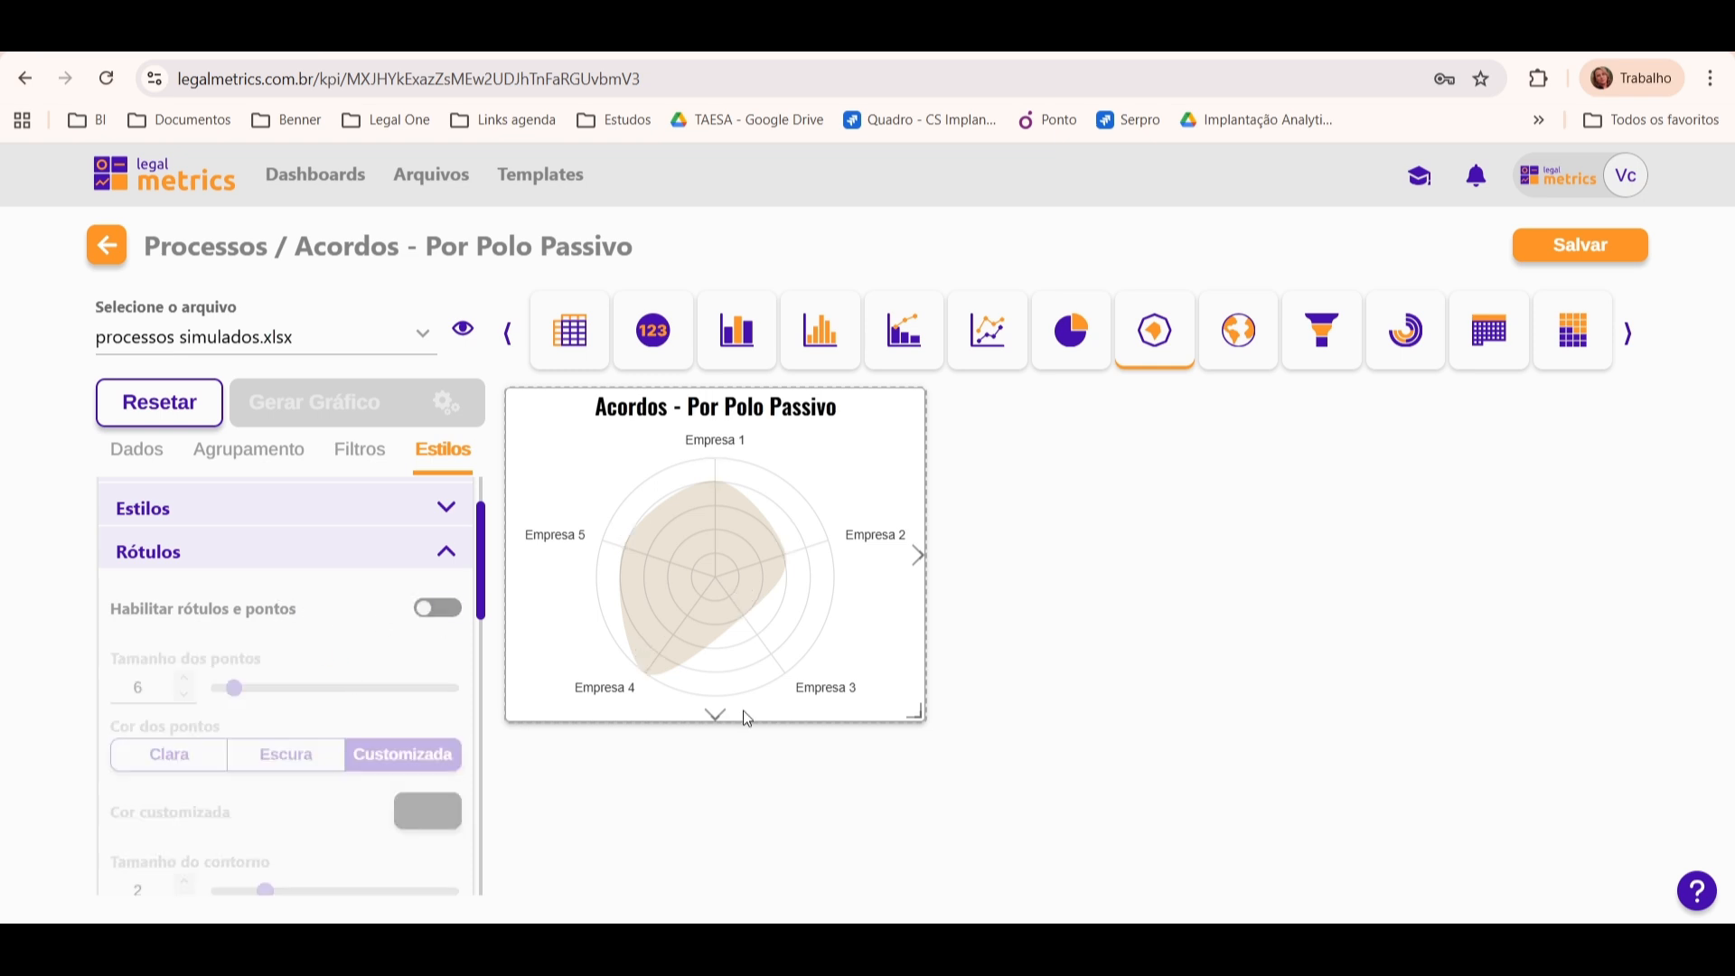
pyautogui.moveTo(625, 627)
pyautogui.moveTo(647, 683)
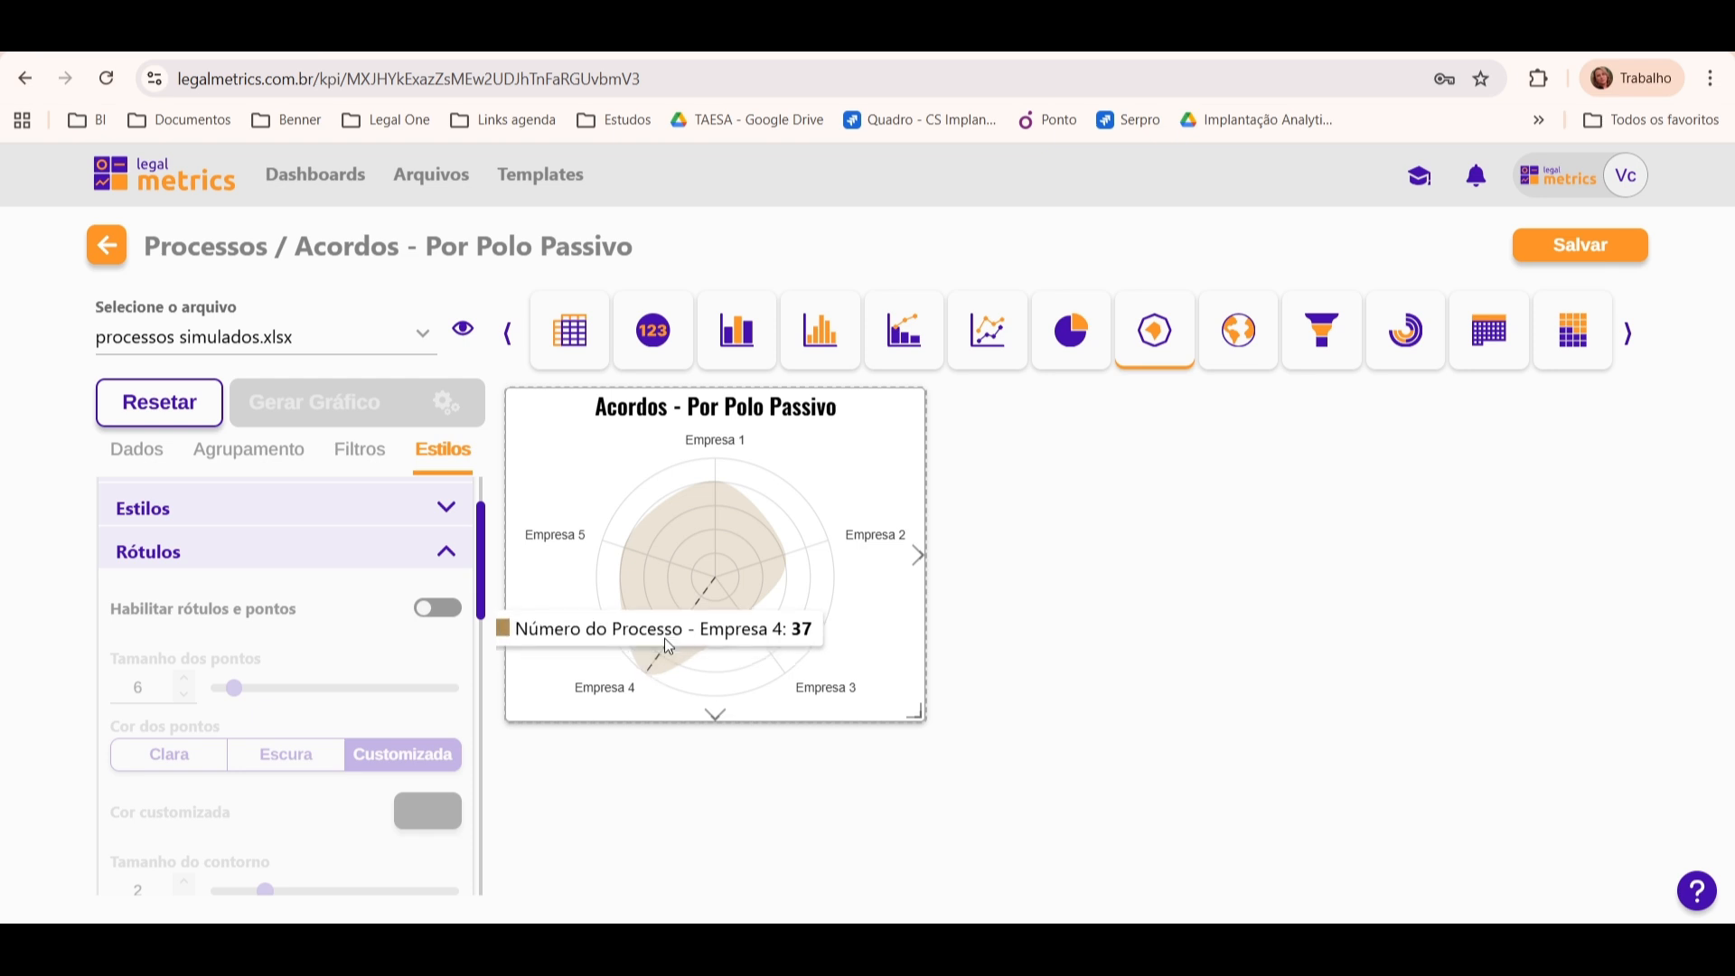
pyautogui.moveTo(733, 590)
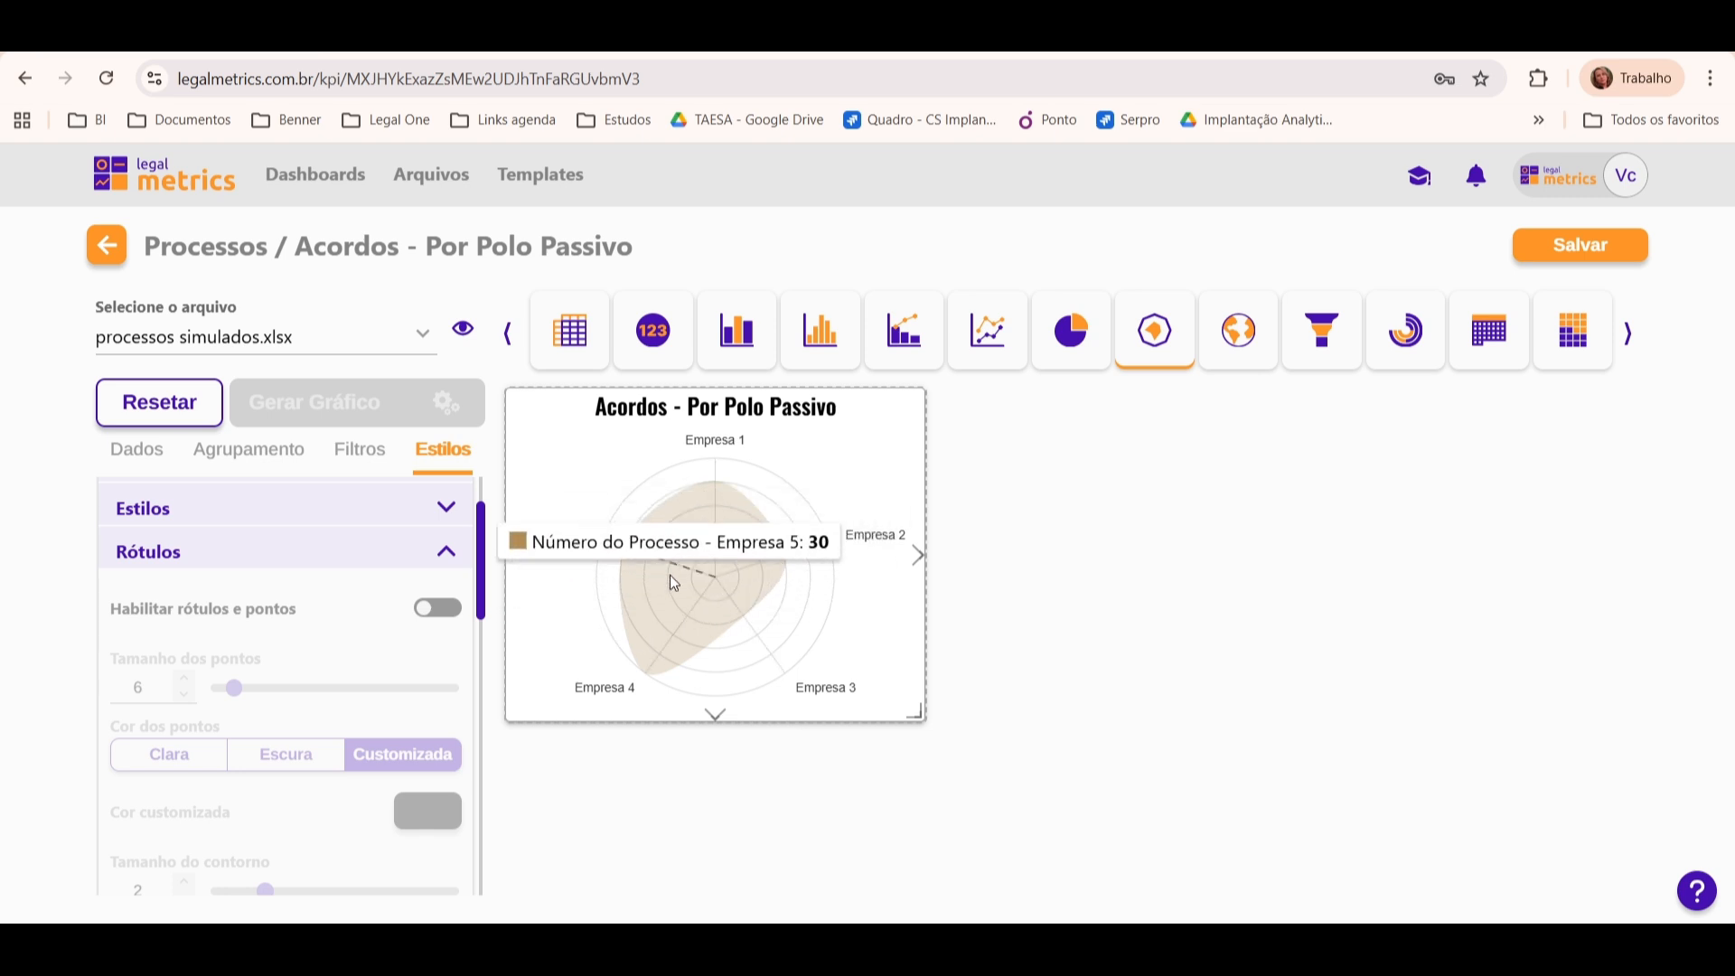
pyautogui.click(439, 609)
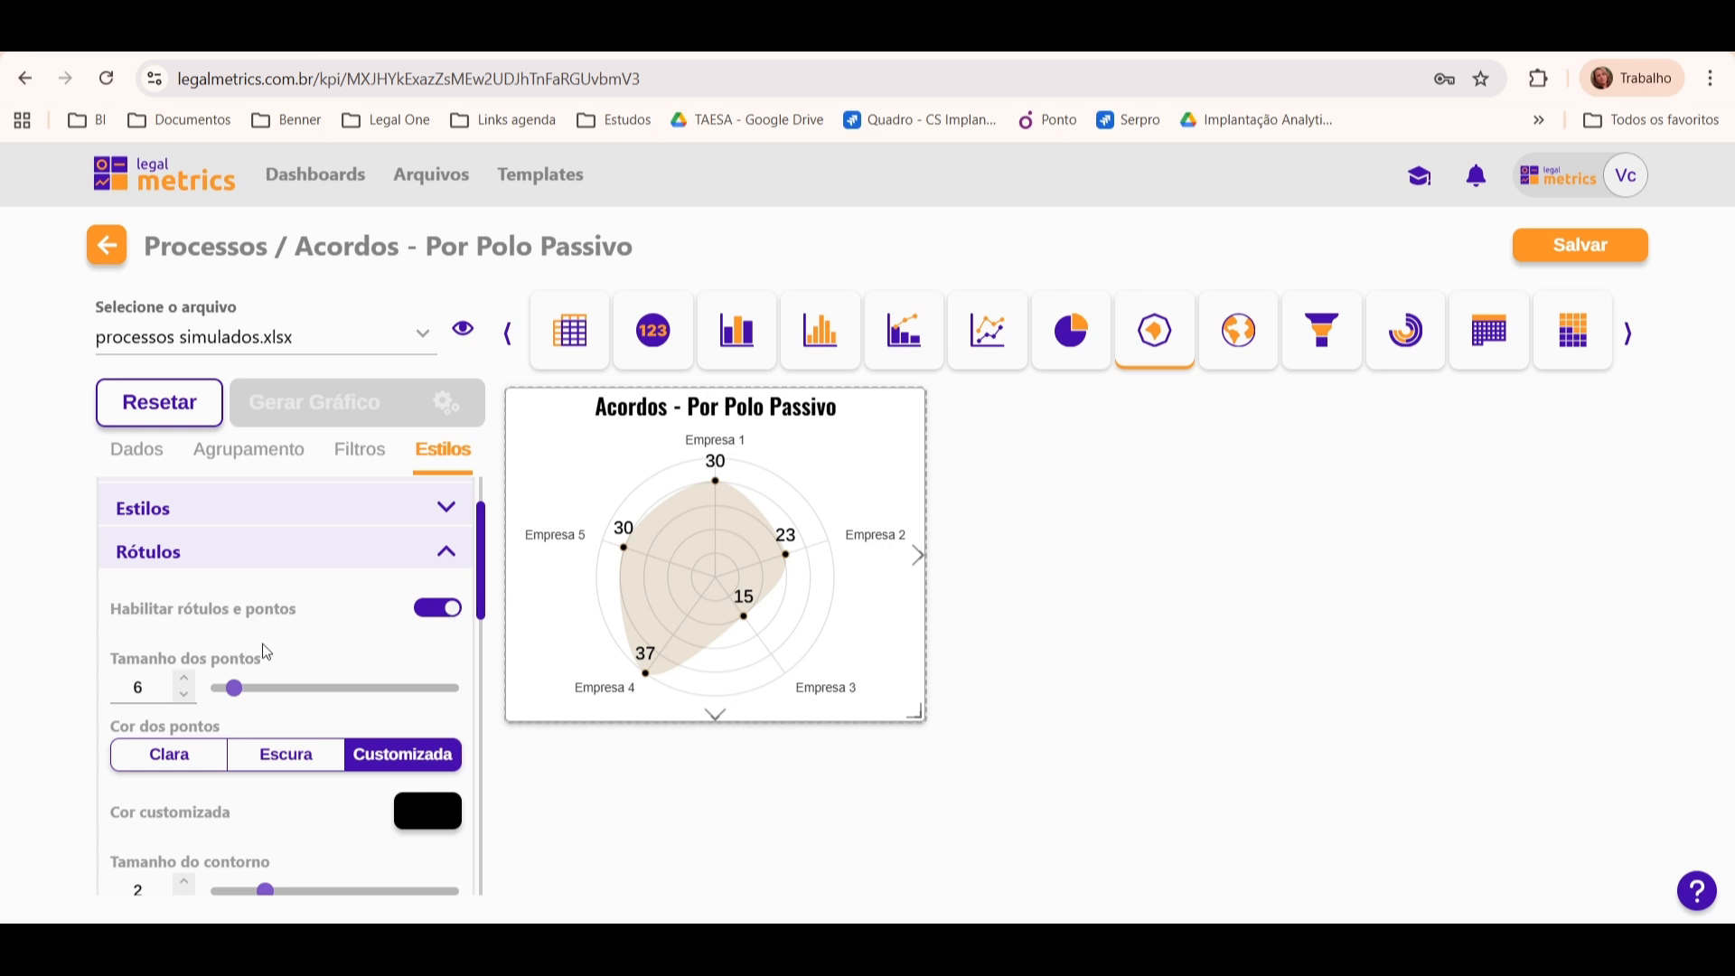
# Step: Try a Tamanho dos pontos of 11 for the radar's points, then set it back to 6
pyautogui.click(185, 678)
pyautogui.click(185, 677)
pyautogui.doubleClick(186, 675)
pyautogui.click(186, 676)
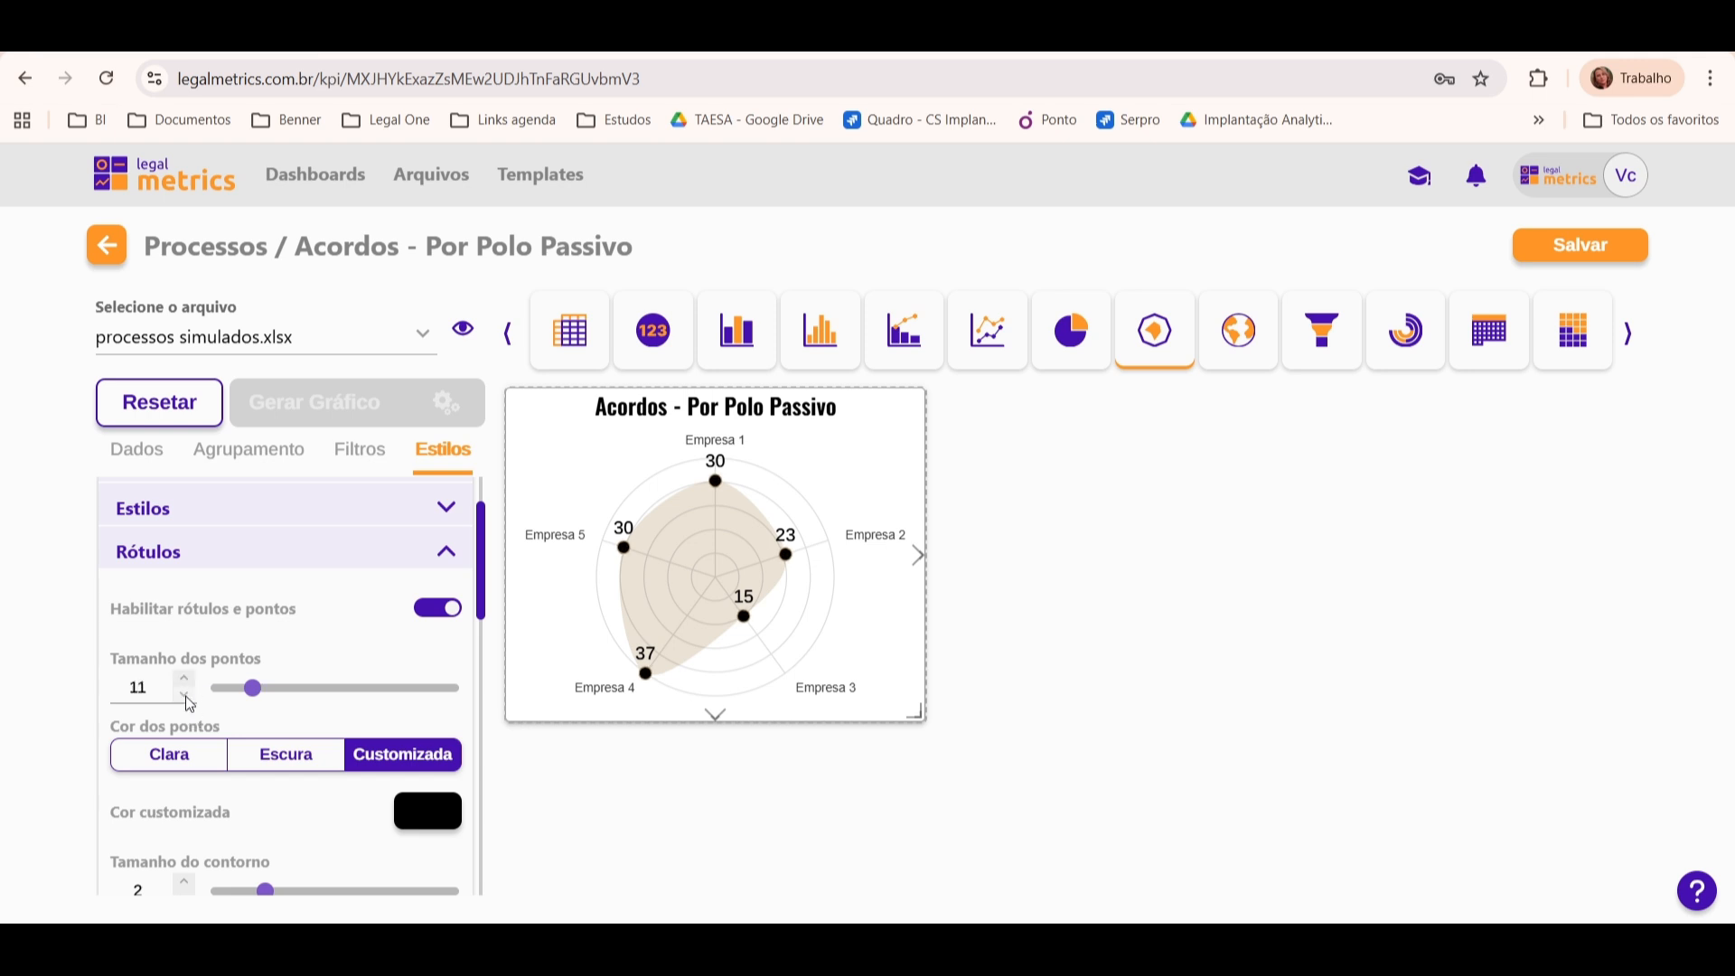
pyautogui.click(185, 695)
pyautogui.doubleClick(183, 696)
pyautogui.click(185, 696)
pyautogui.click(184, 695)
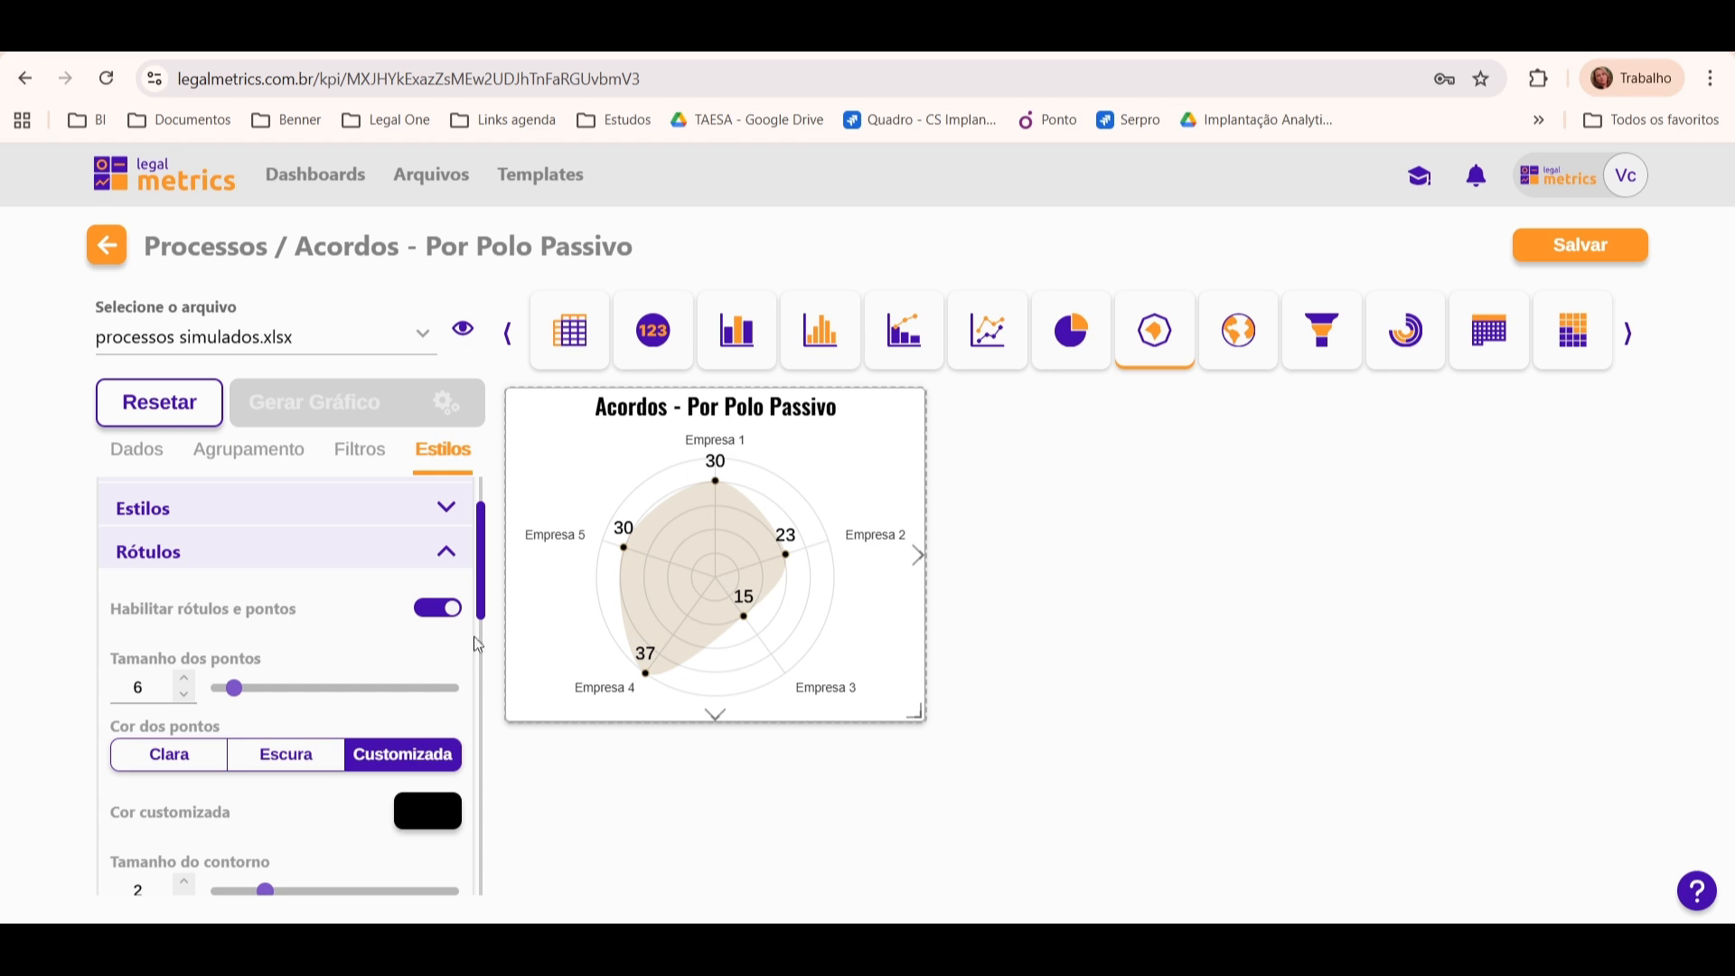
# Step: Try a larger Tamanho do contorno for the radar's points and set it back to 2
pyautogui.scroll(-2, 135, 786)
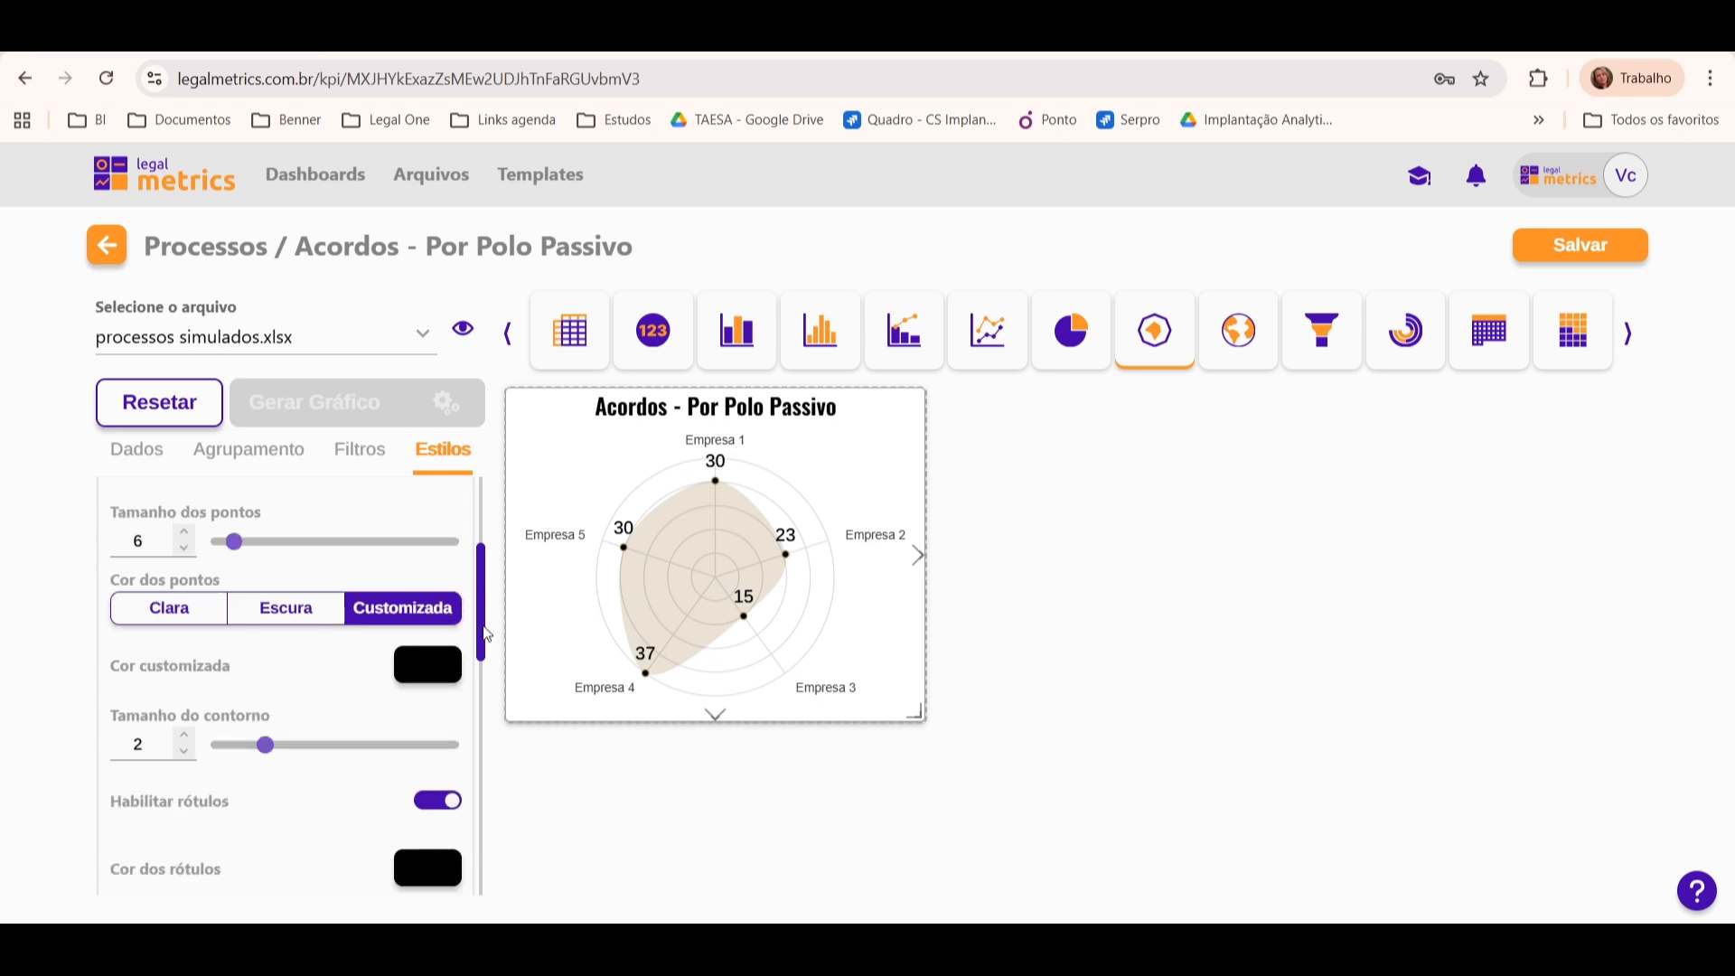
pyautogui.doubleClick(184, 735)
pyautogui.click(184, 736)
pyautogui.doubleClick(186, 751)
pyautogui.click(187, 752)
# Step: Try disabling Habilitar rótulos to hide the value labels and enable it again
pyautogui.scroll(-2, 481, 651)
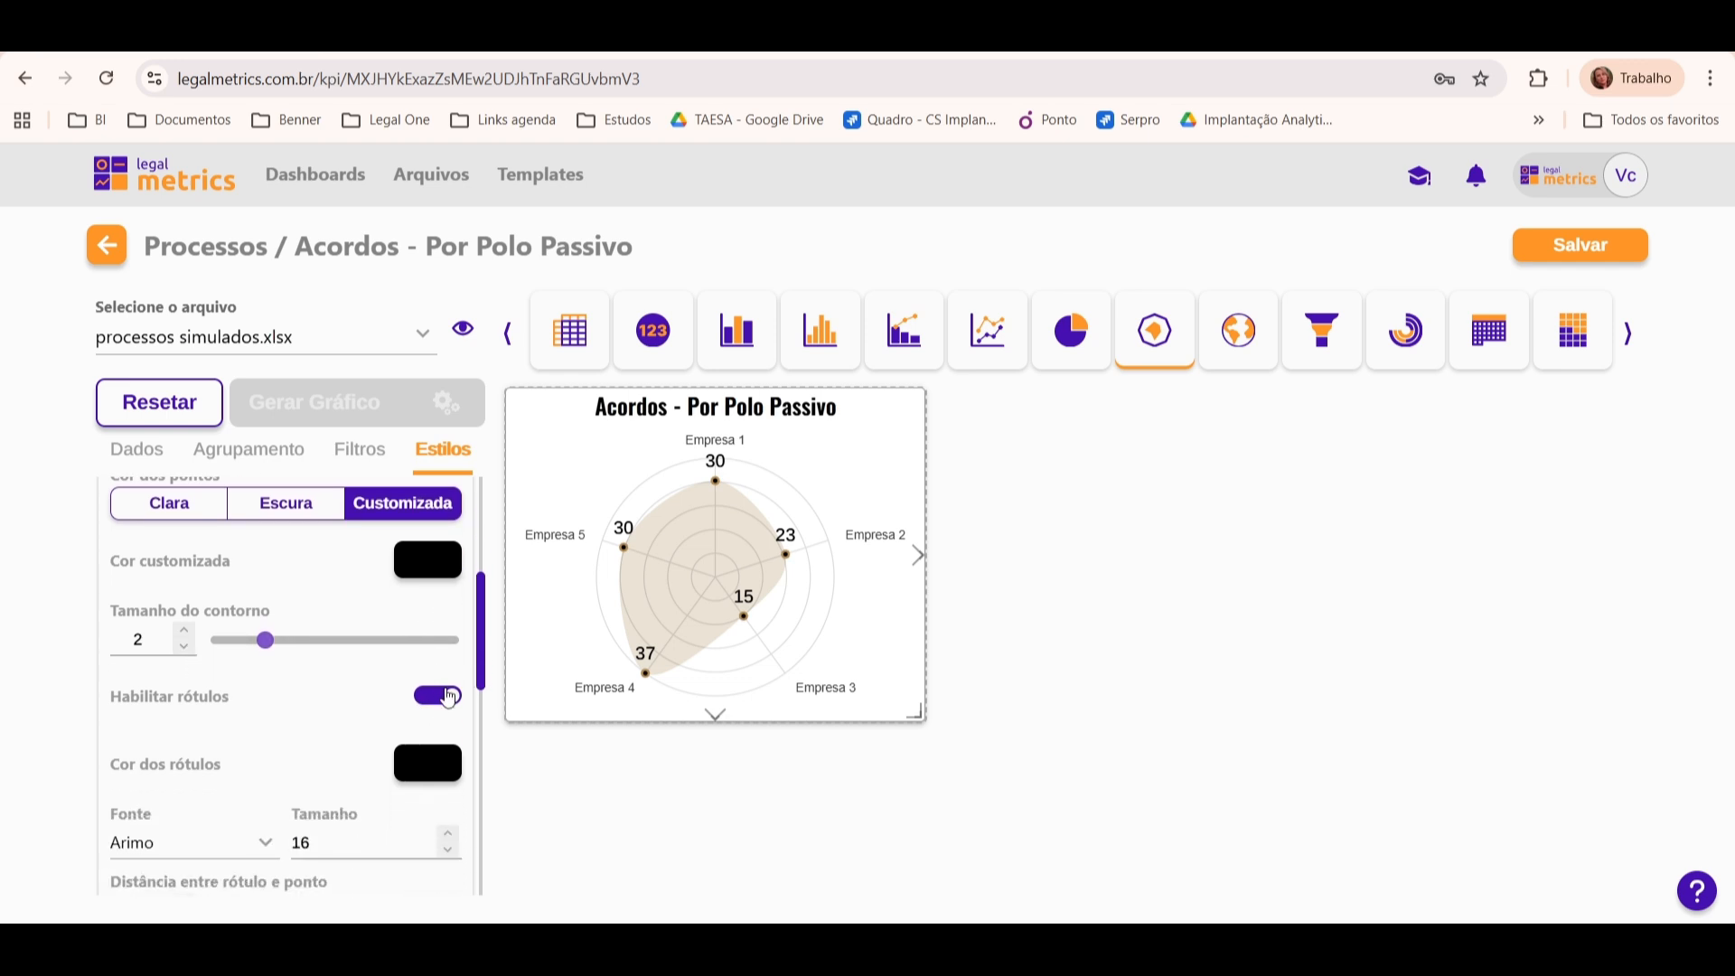
pyautogui.click(442, 696)
pyautogui.moveTo(625, 561)
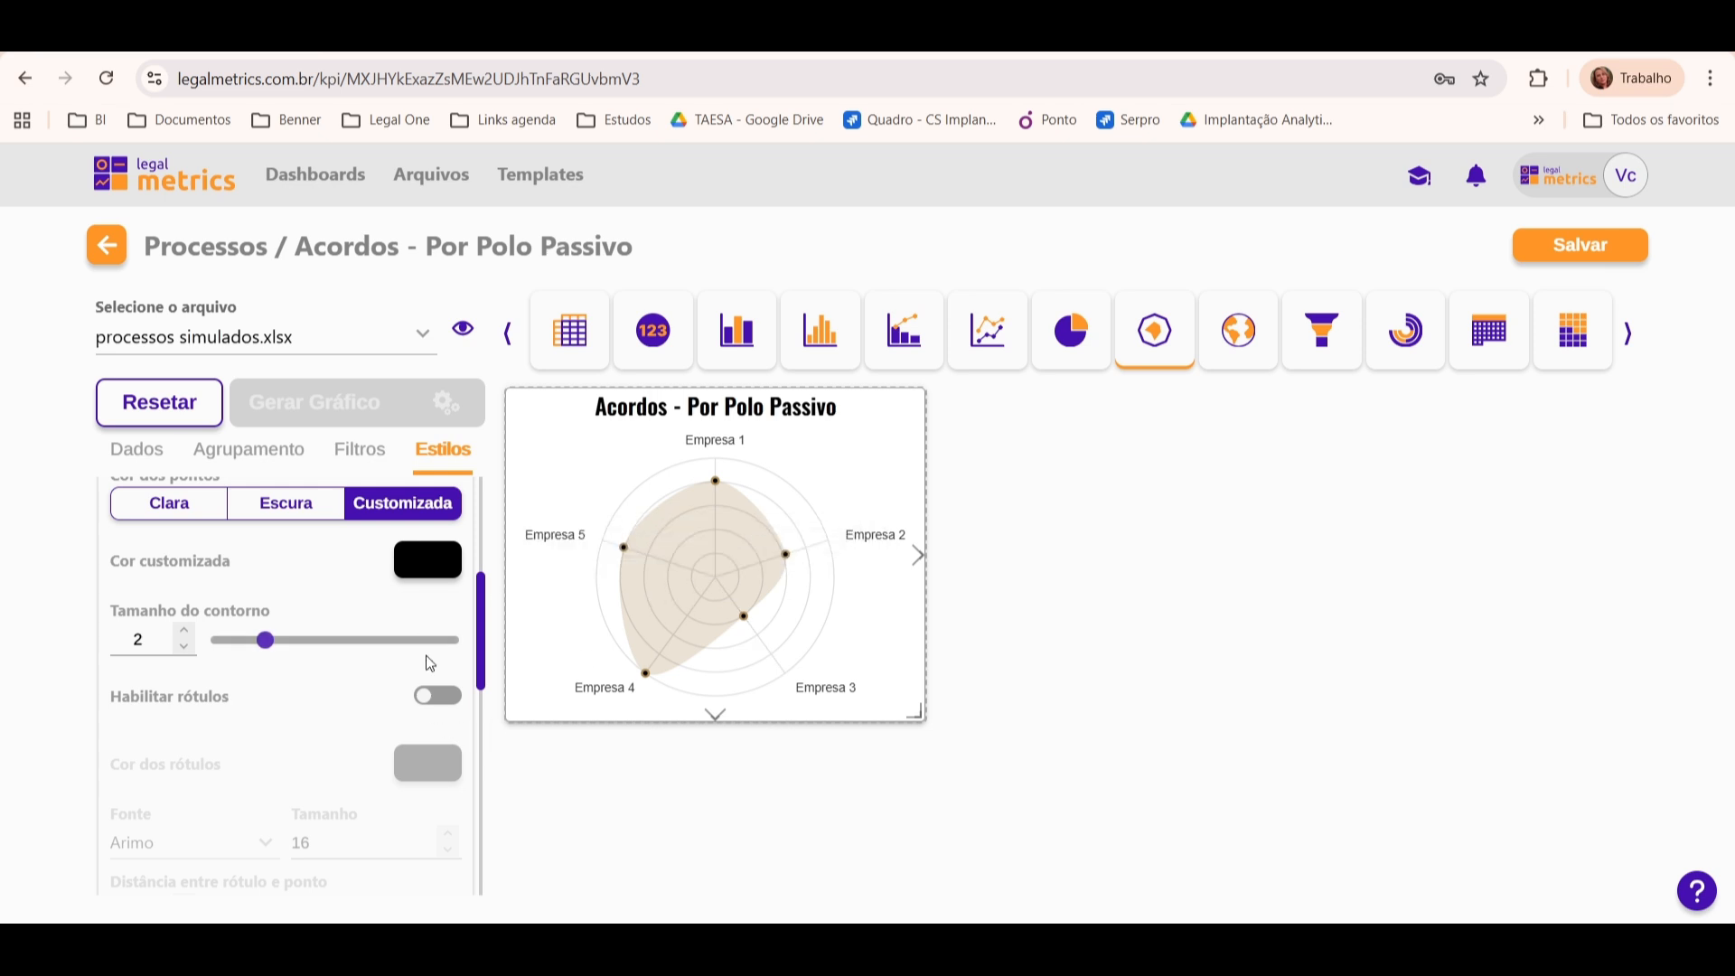
pyautogui.click(437, 697)
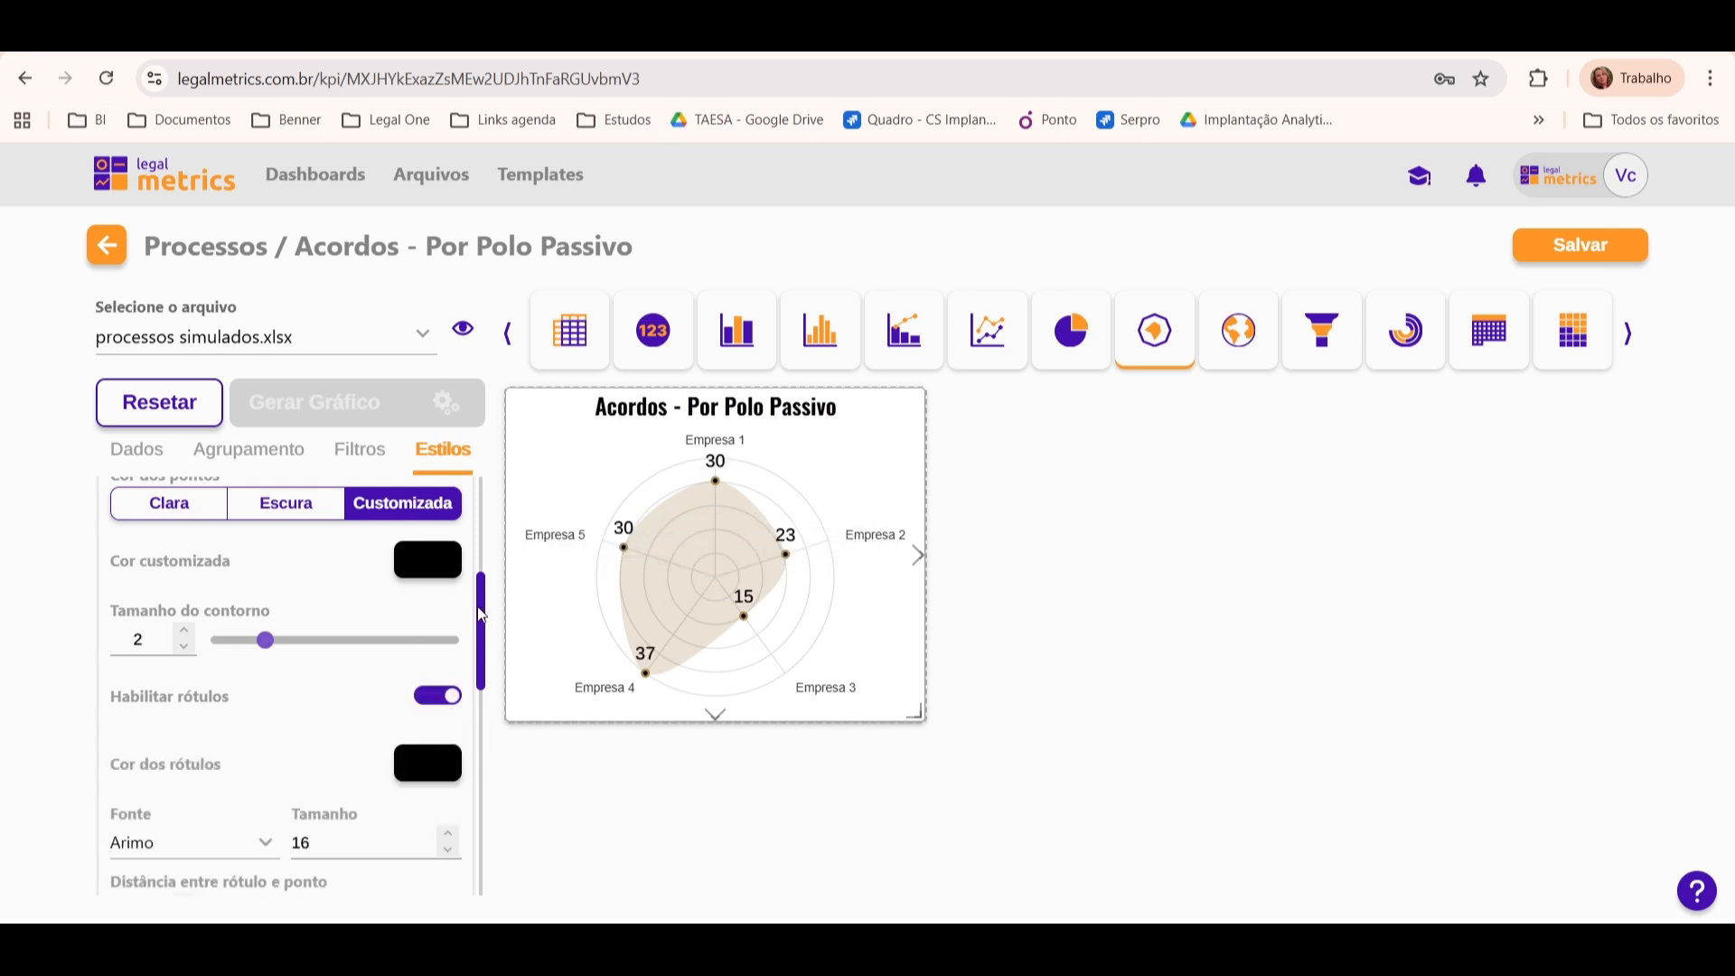
# Step: Set the value labels' font to Oswald and their size to 14
pyautogui.moveTo(482, 615); pyautogui.dragTo(478, 666)
pyautogui.click(241, 684)
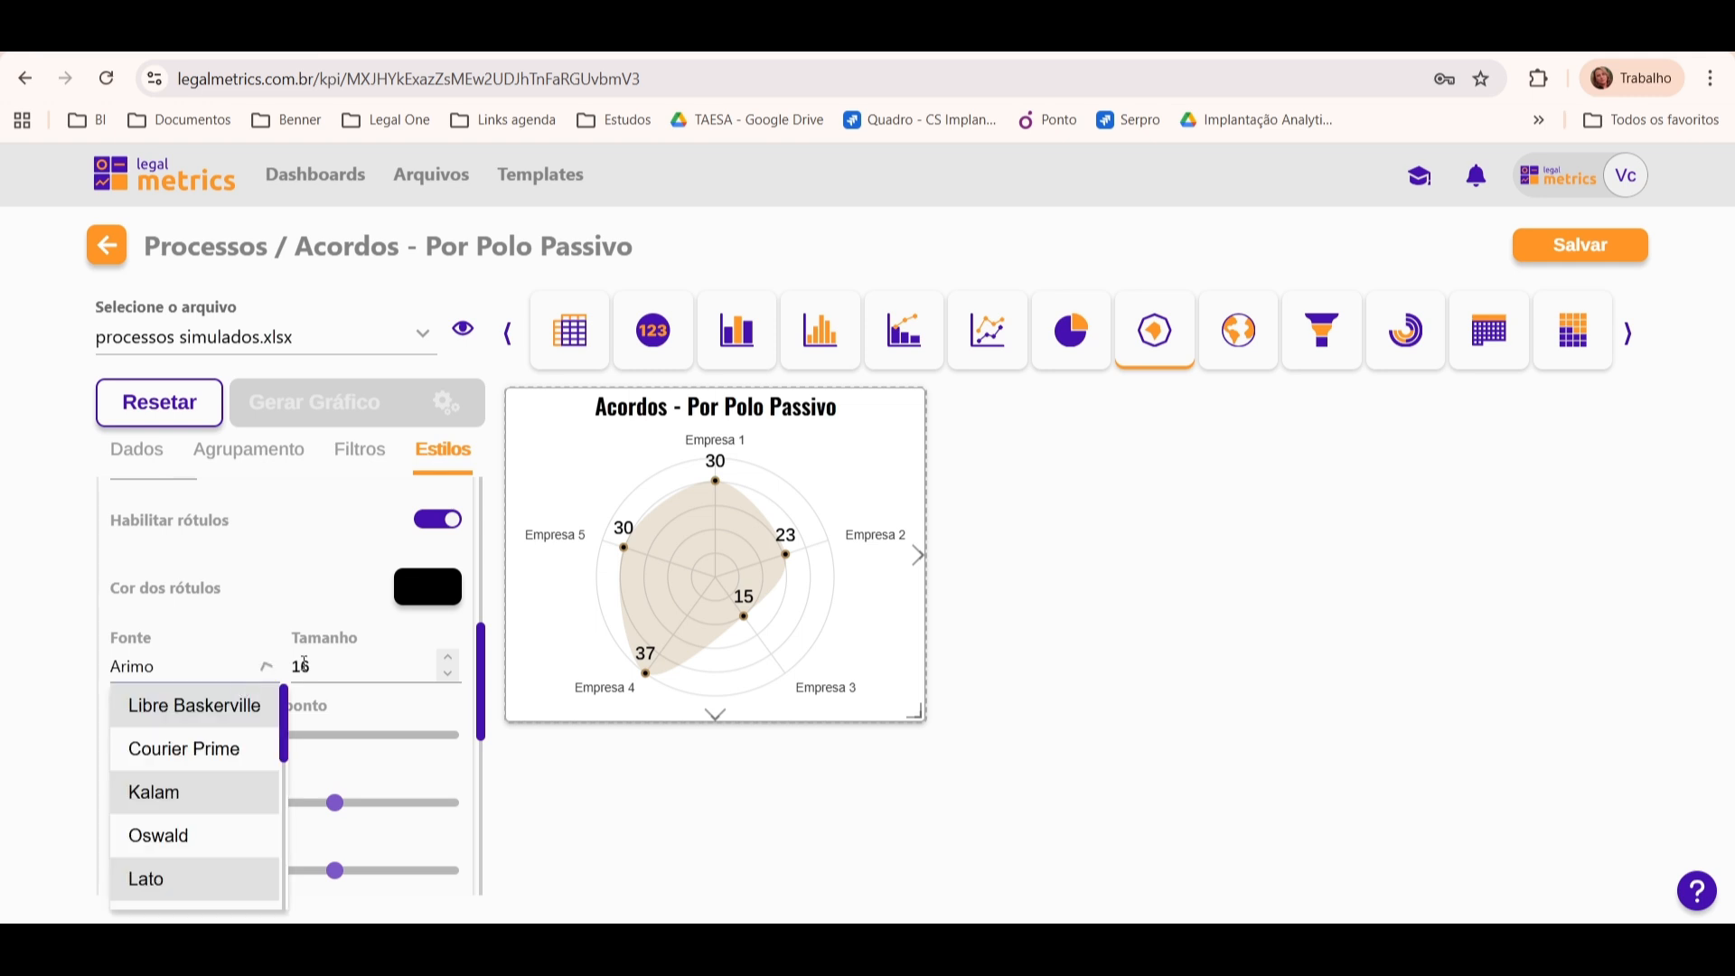
pyautogui.click(236, 853)
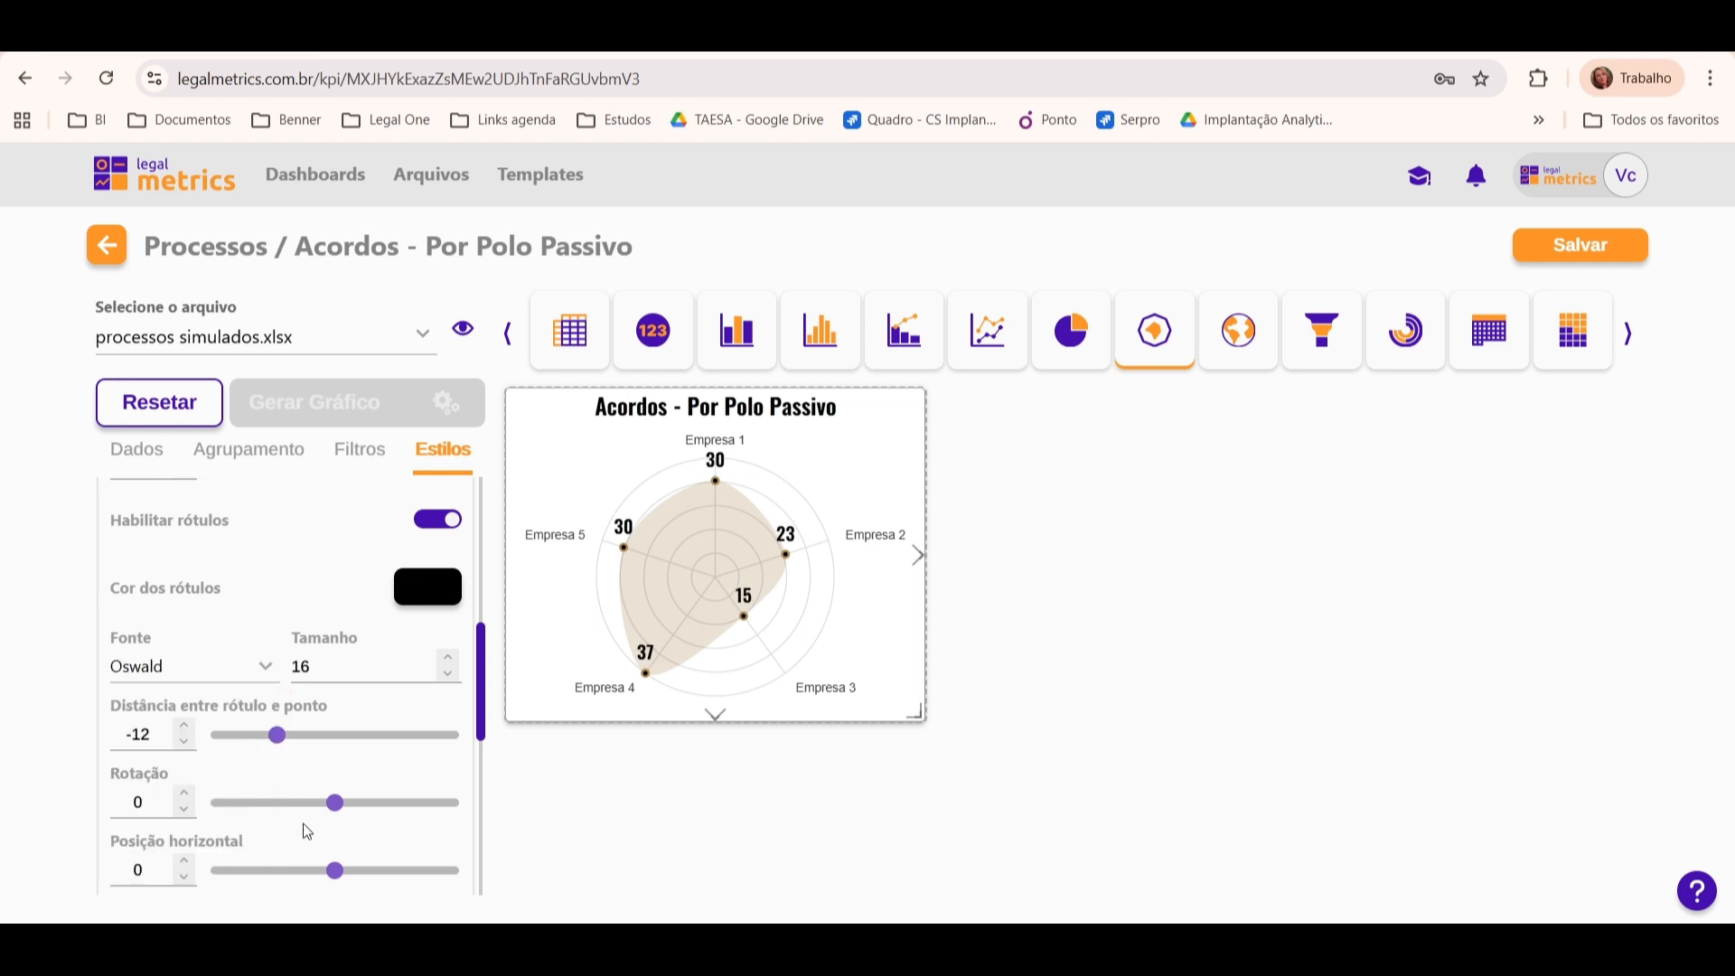
pyautogui.moveTo(751, 499)
pyautogui.click(448, 674)
pyautogui.click(448, 674)
# Step: Try bringing the value labels closer to the points with a distance of -3, and restore it to -12
pyautogui.click(184, 725)
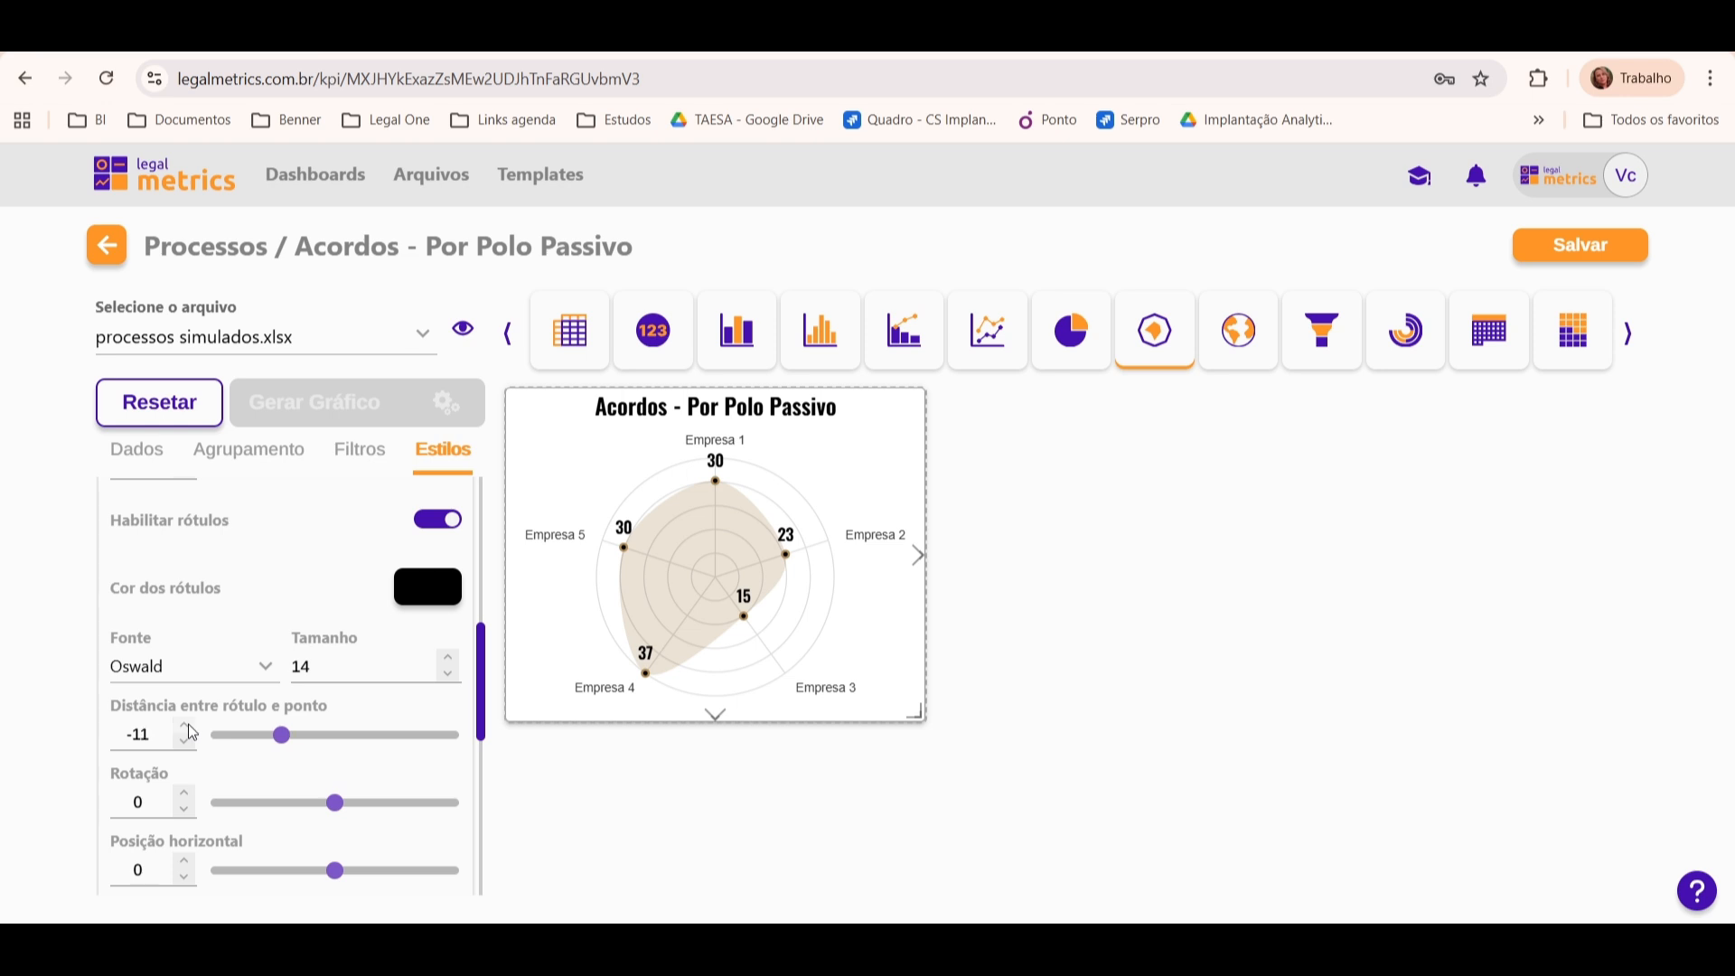
pyautogui.click(184, 724)
pyautogui.click(184, 725)
pyautogui.click(185, 724)
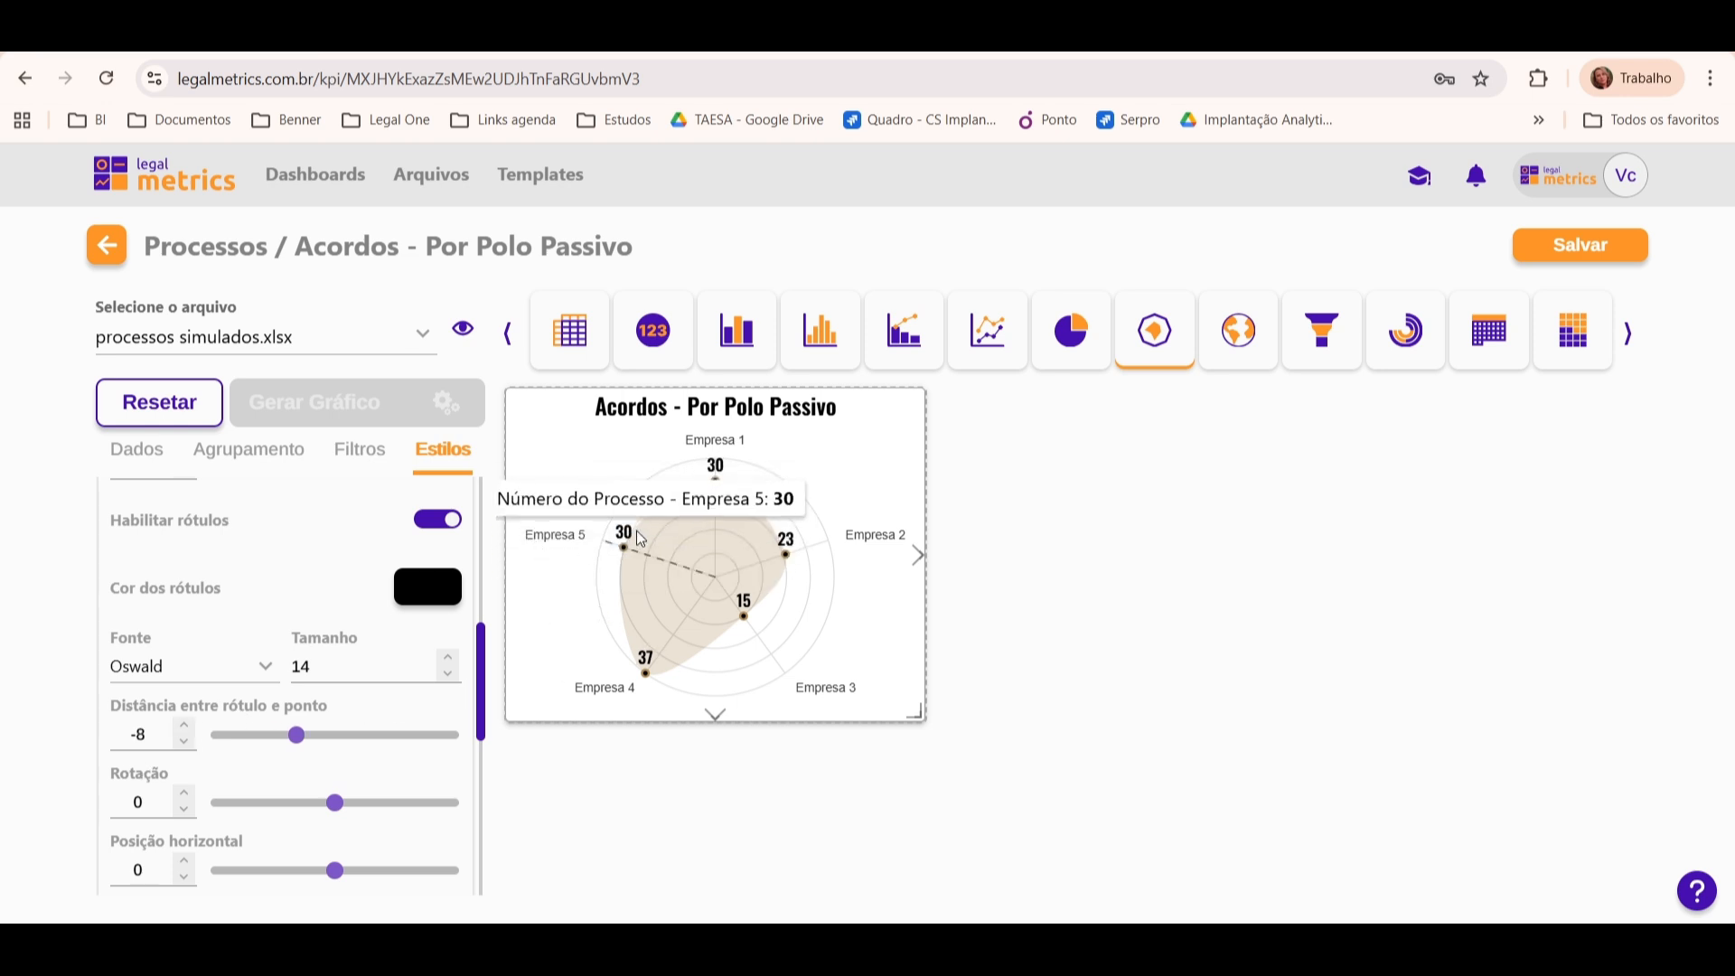
pyautogui.click(184, 725)
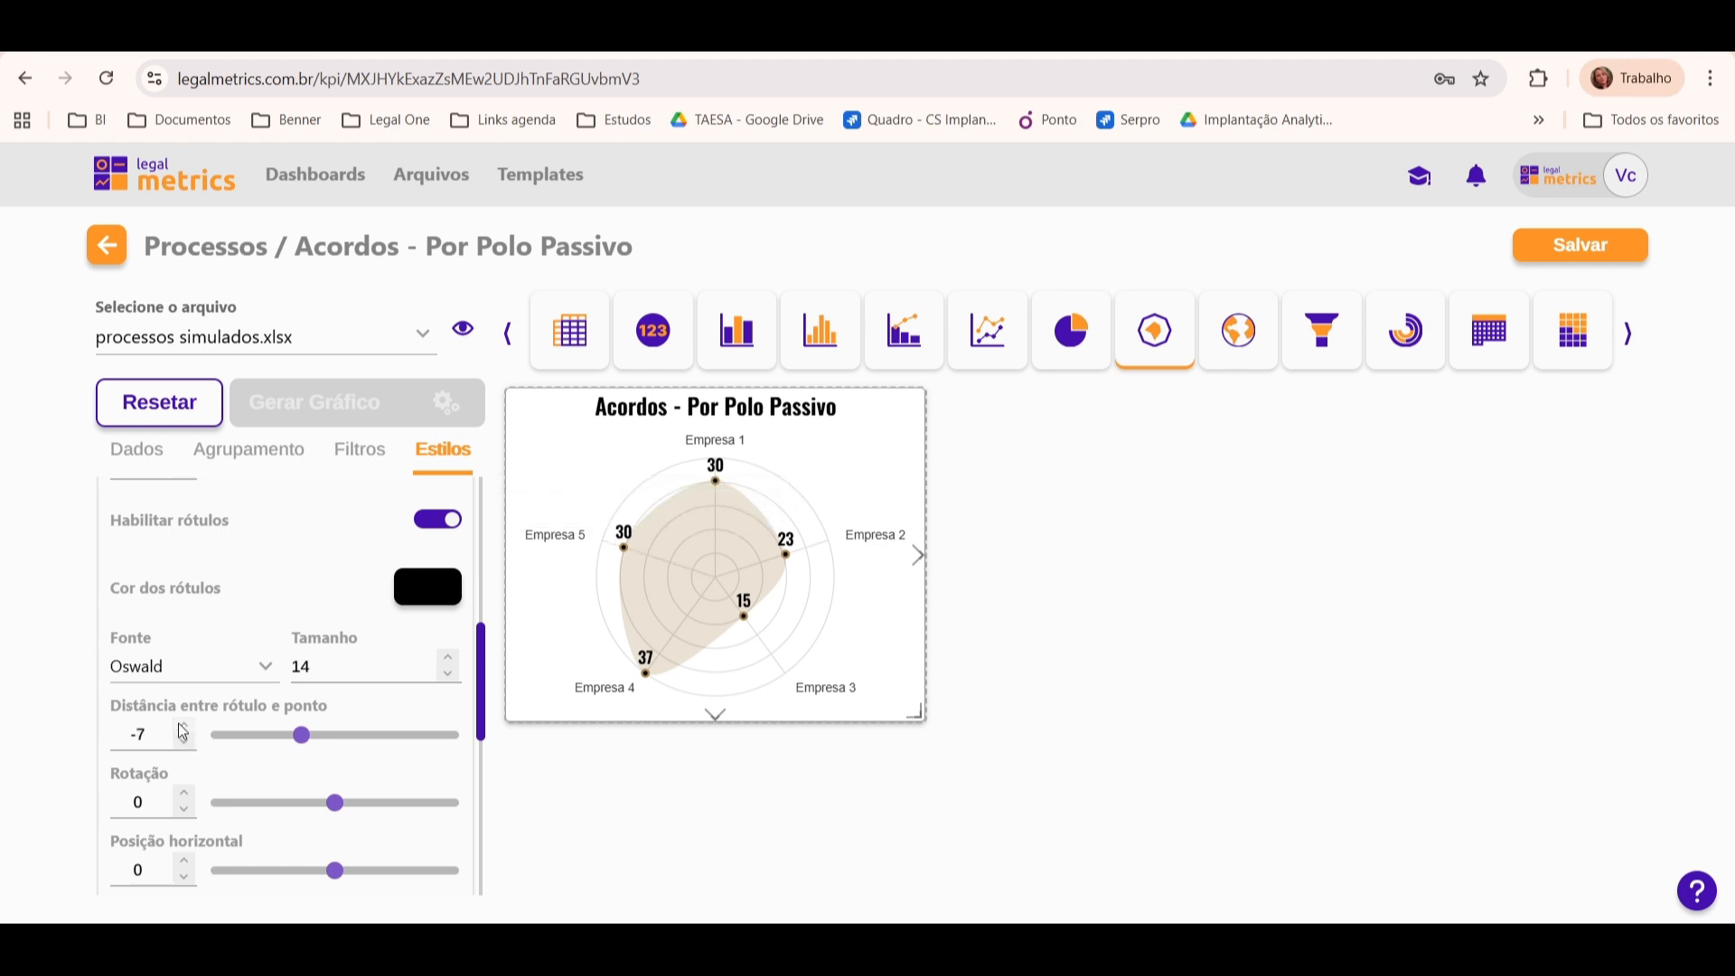
pyautogui.click(185, 725)
pyautogui.click(184, 726)
pyautogui.click(184, 726)
pyautogui.click(184, 726)
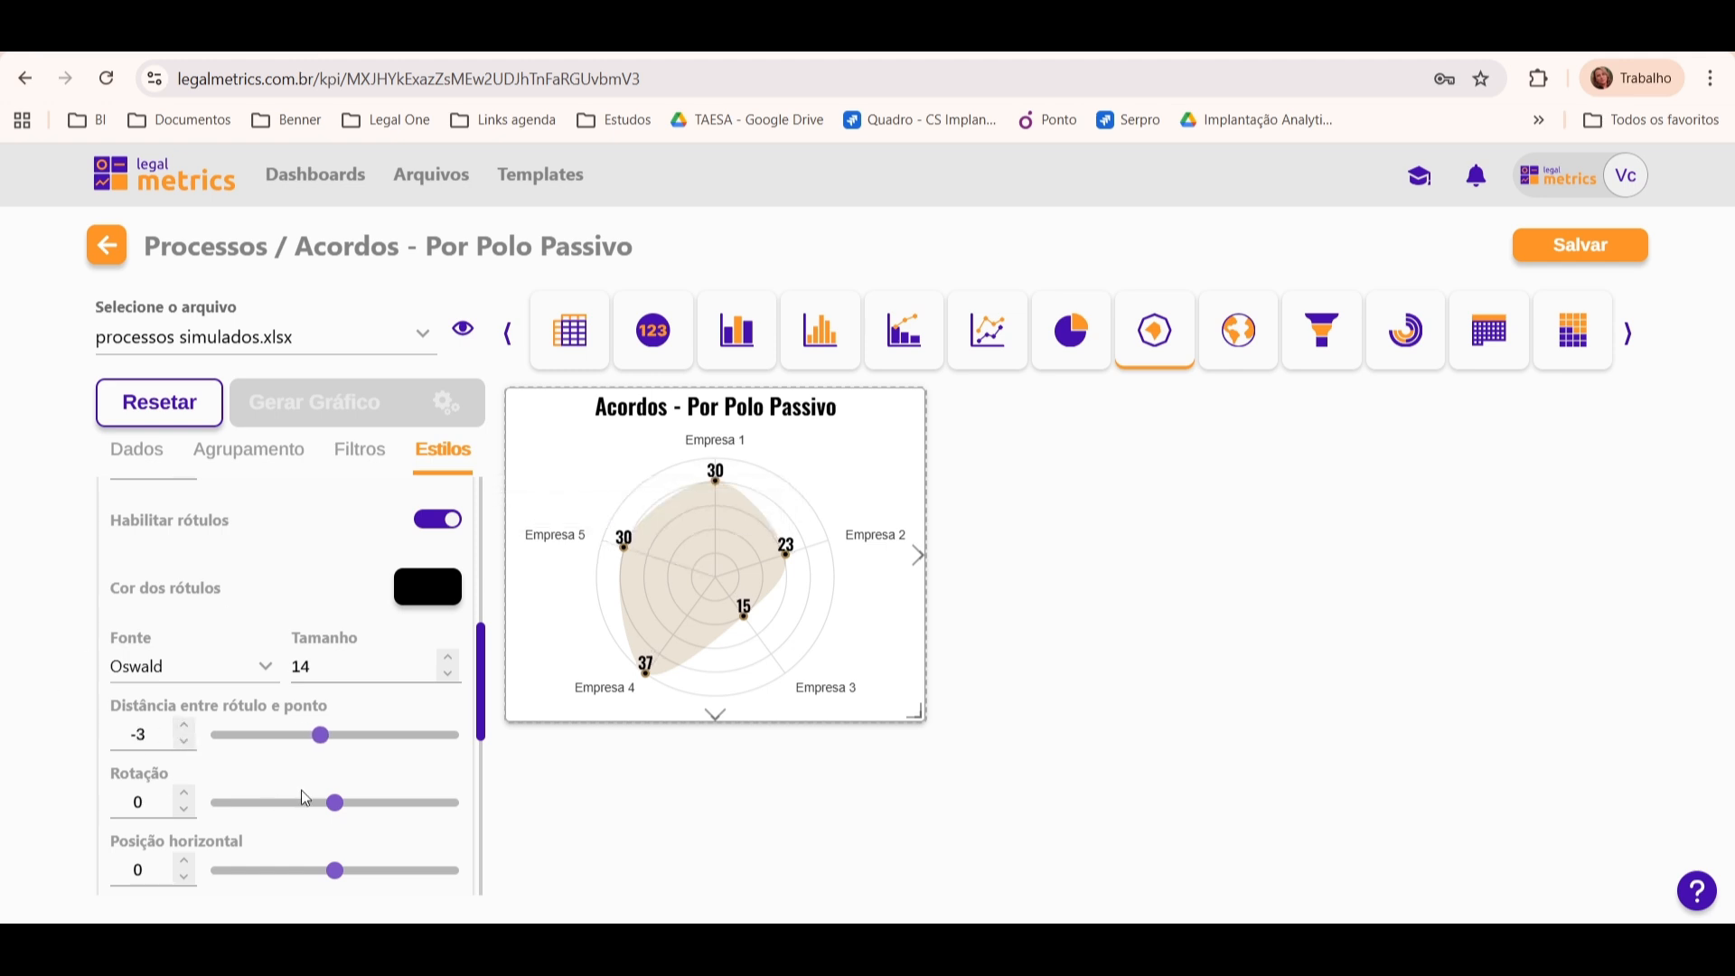
pyautogui.click(182, 742)
pyautogui.click(183, 742)
pyautogui.click(183, 742)
pyautogui.click(183, 741)
pyautogui.click(182, 741)
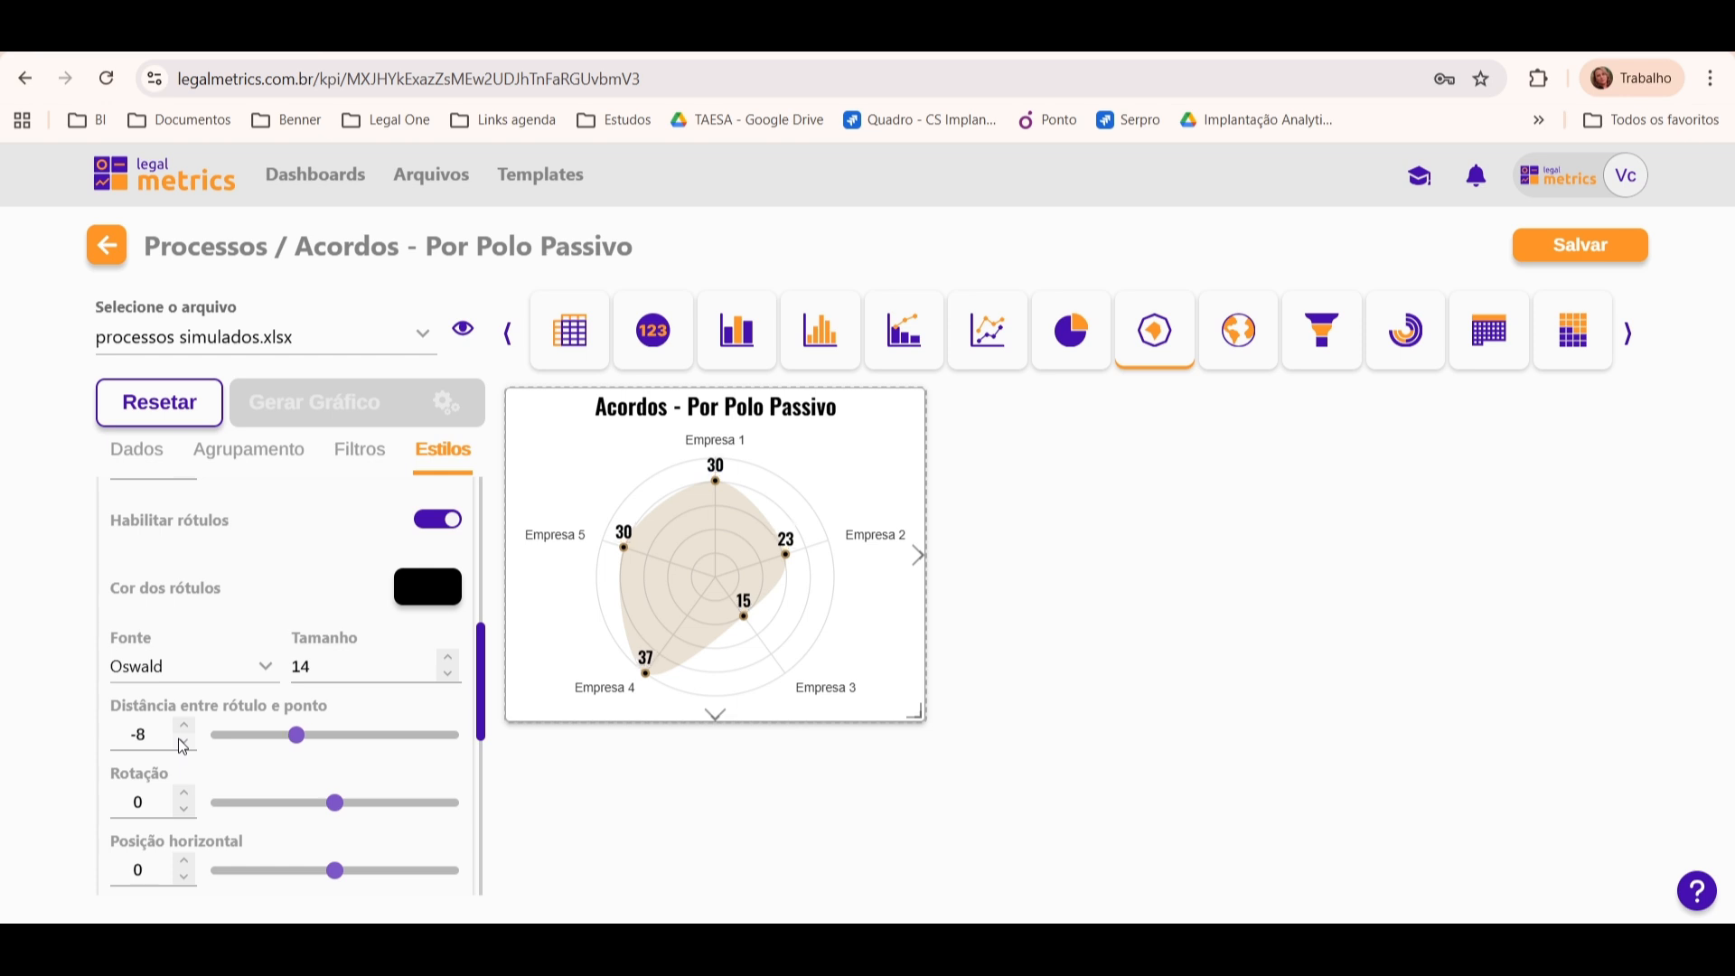
pyautogui.click(182, 741)
pyautogui.click(183, 742)
pyautogui.click(183, 741)
pyautogui.click(183, 742)
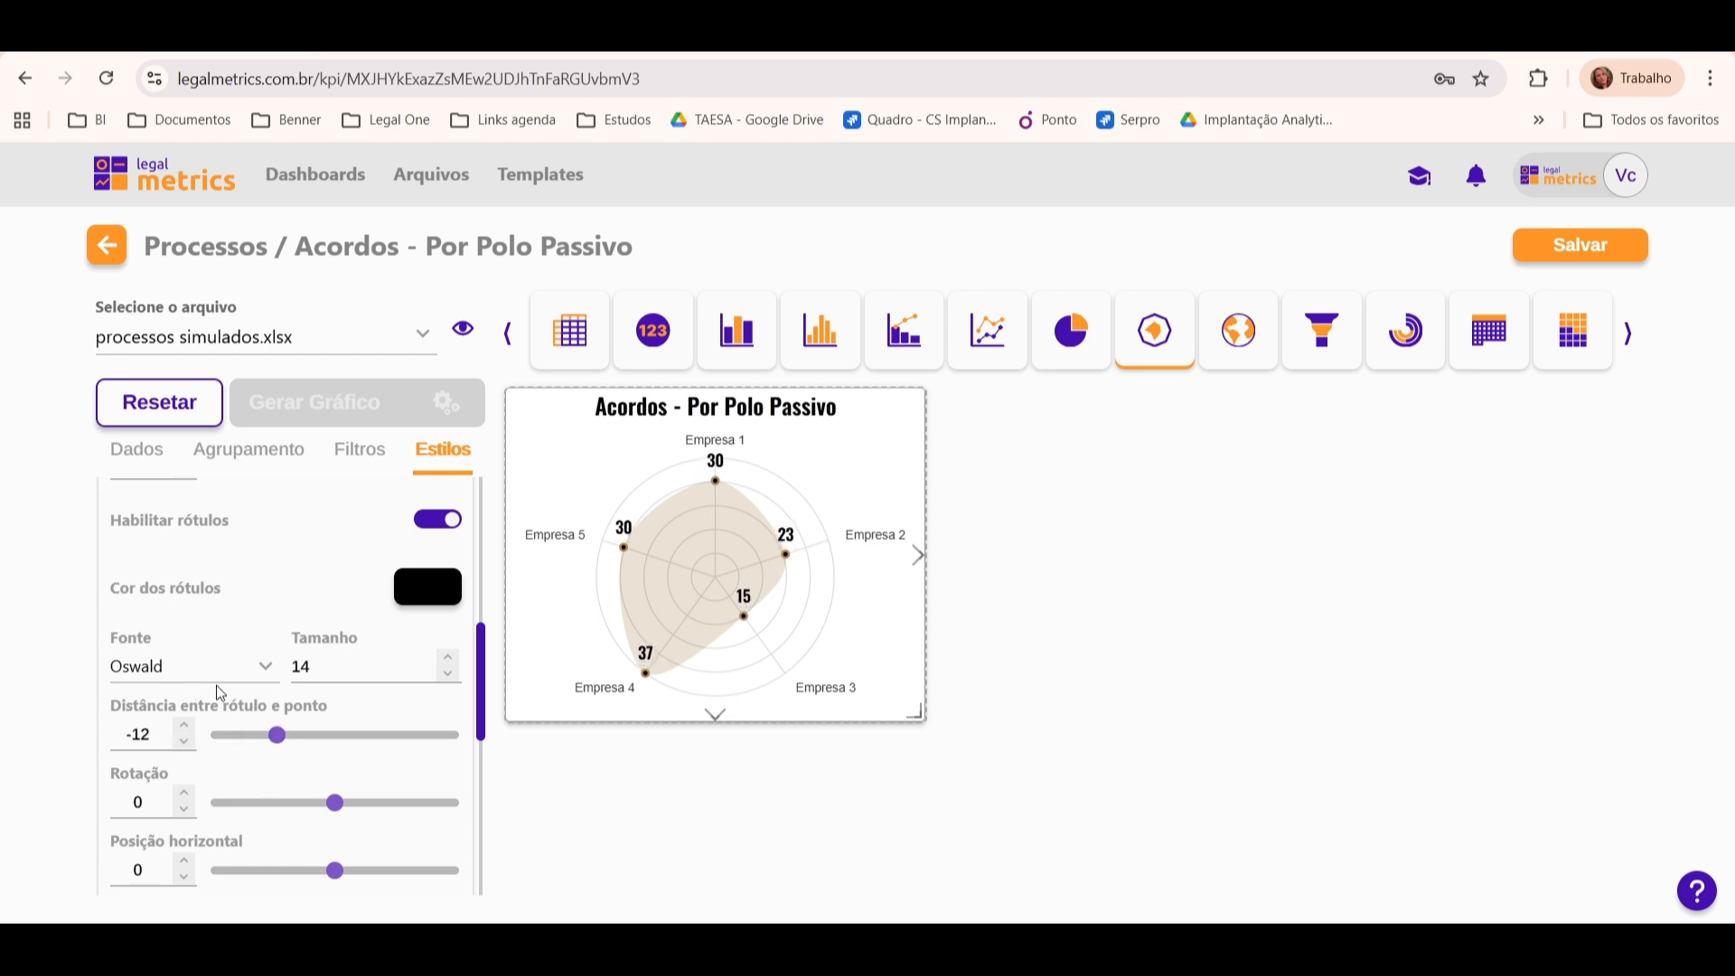
# Step: Try the prefix "Processos" on the value labels and clear it again
pyautogui.moveTo(481, 648); pyautogui.dragTo(506, 730)
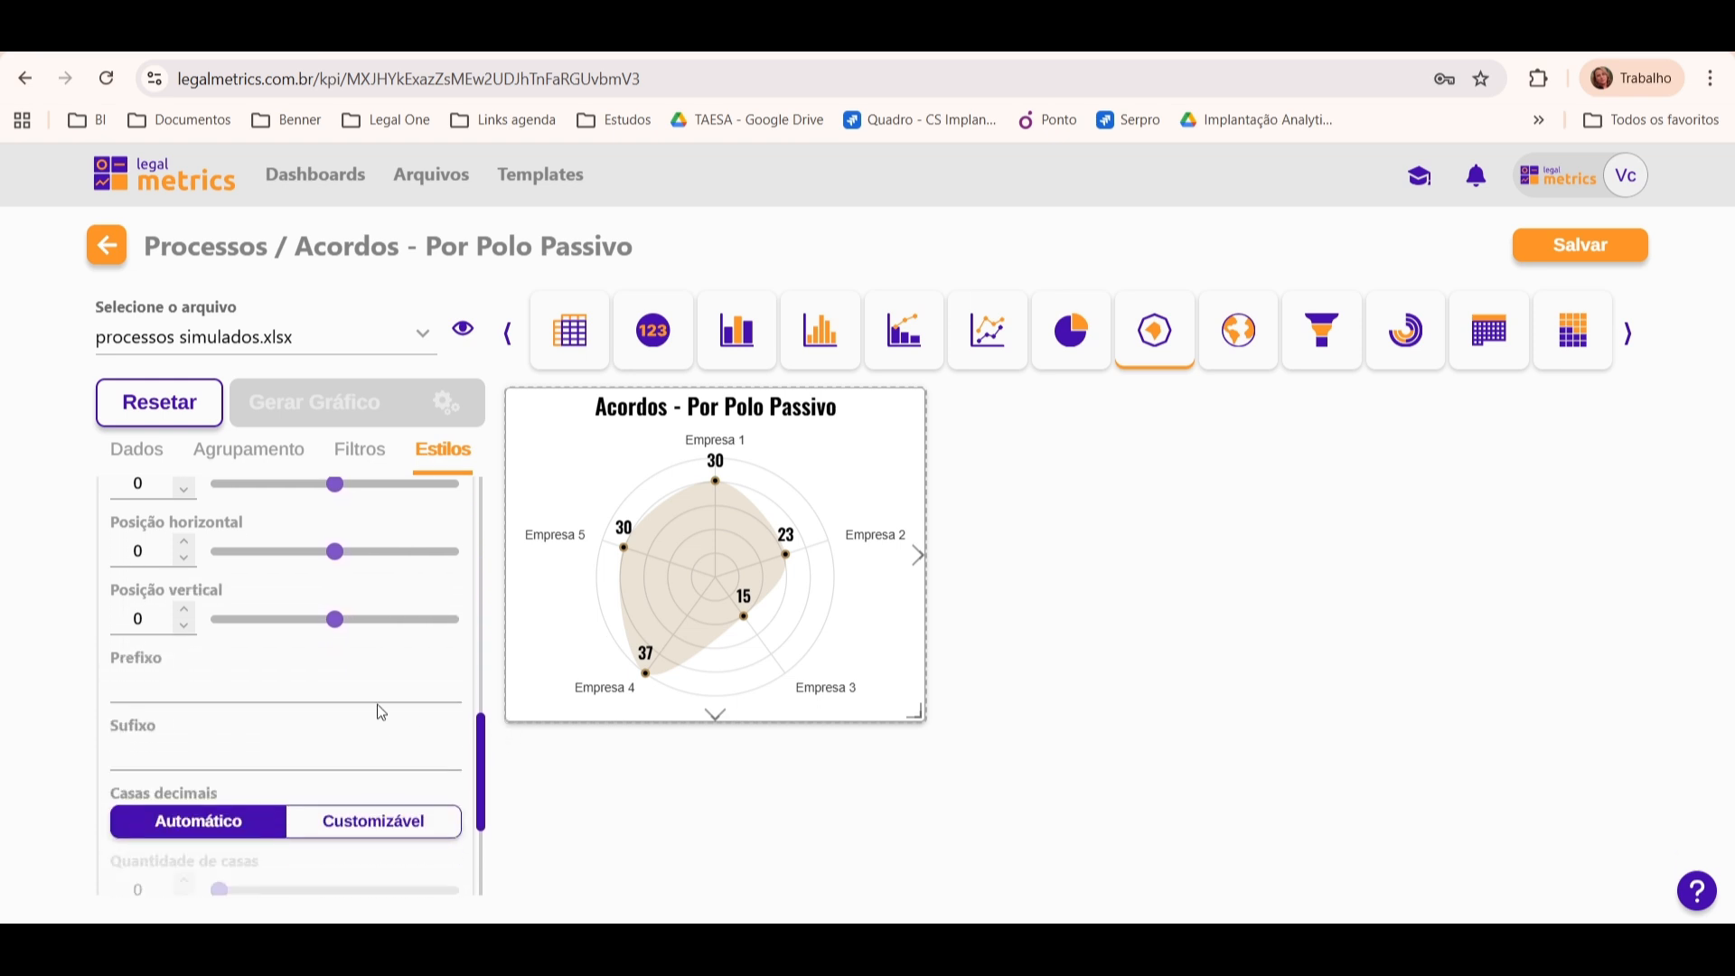
pyautogui.click(338, 694)
pyautogui.write('Proces')
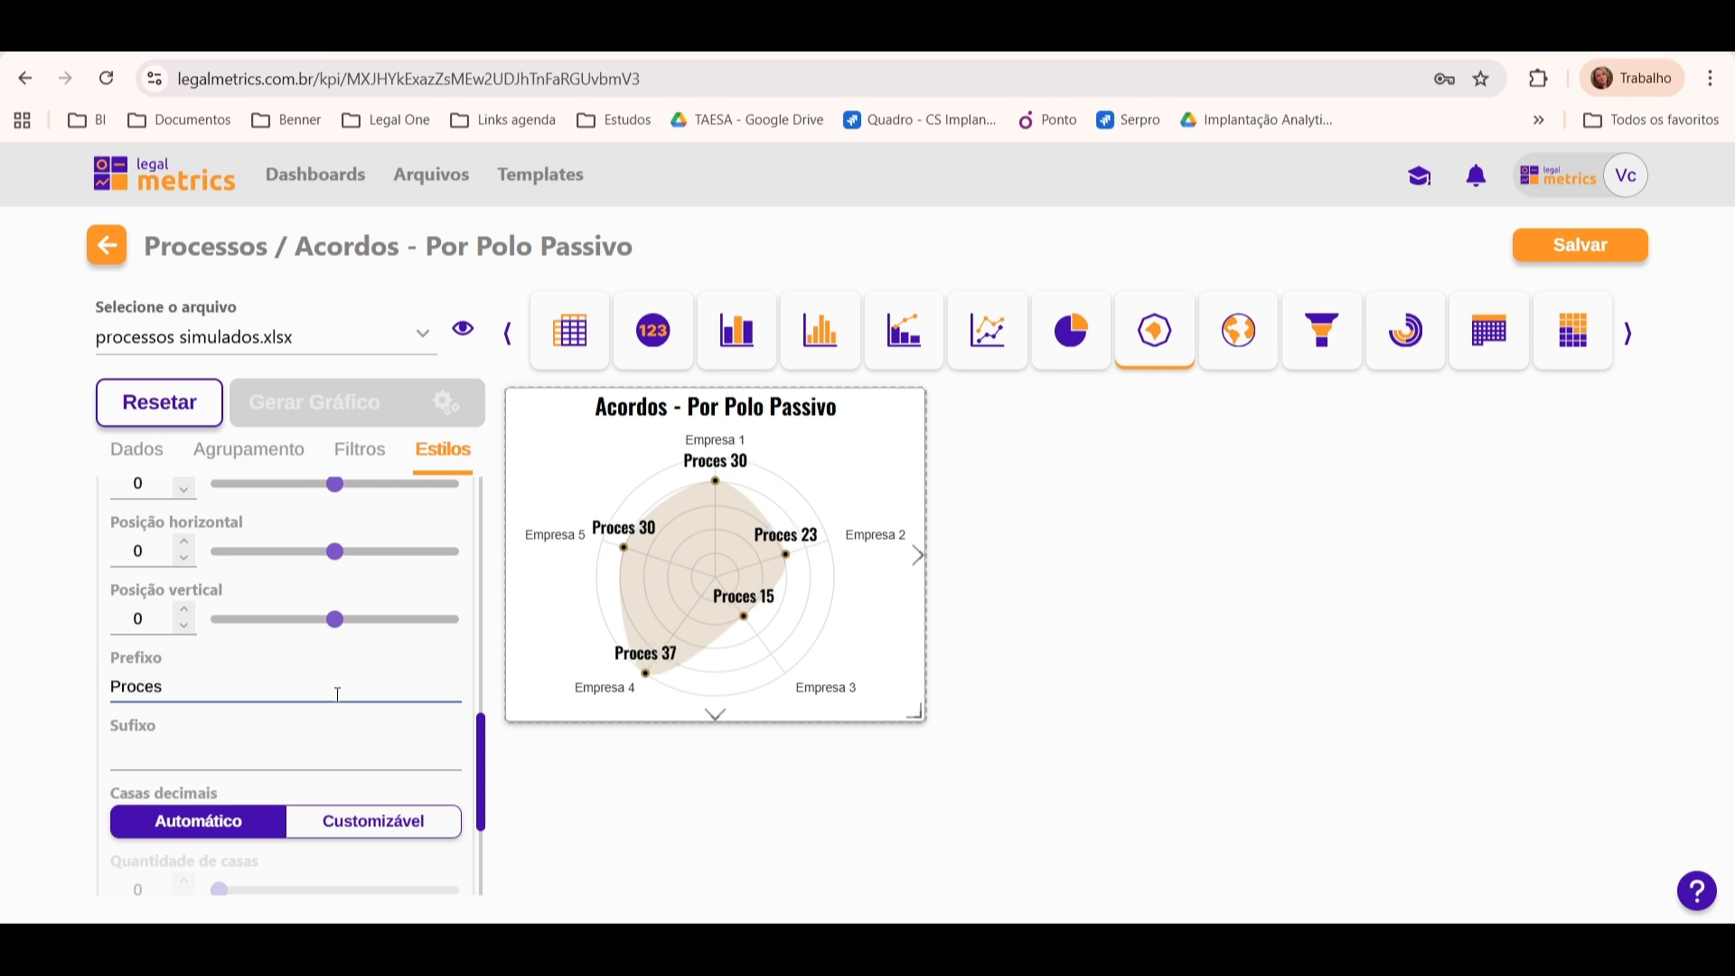
pyautogui.write('sos')
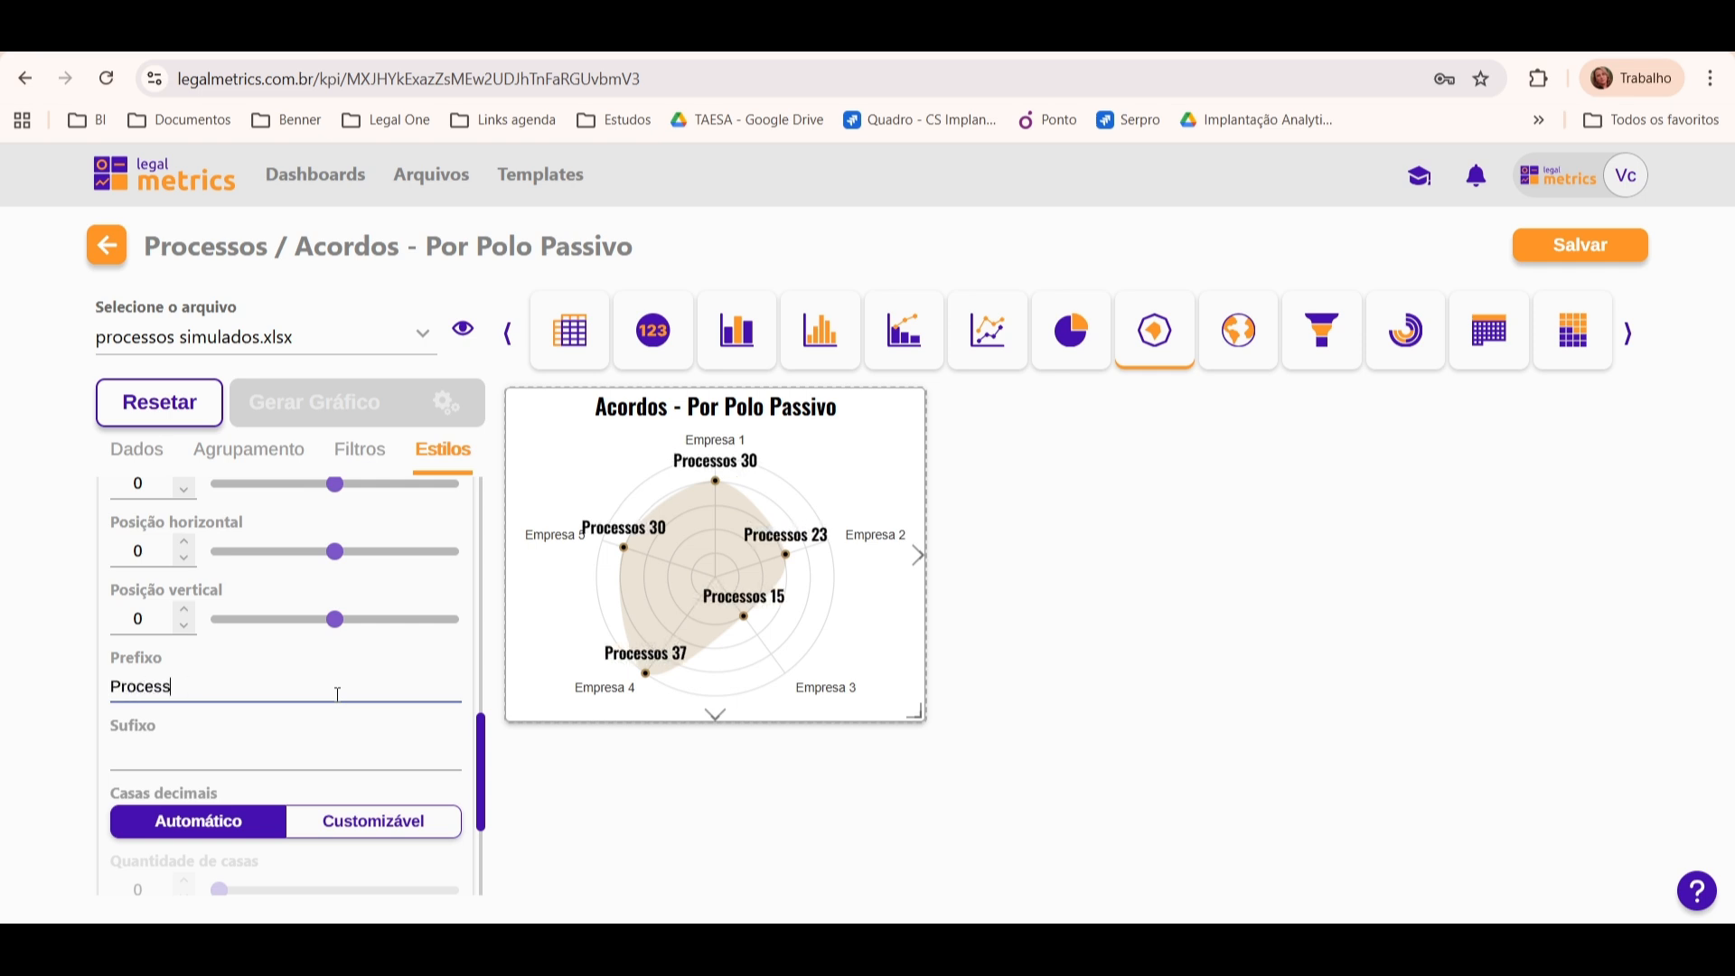
pyautogui.press('BackSpace')
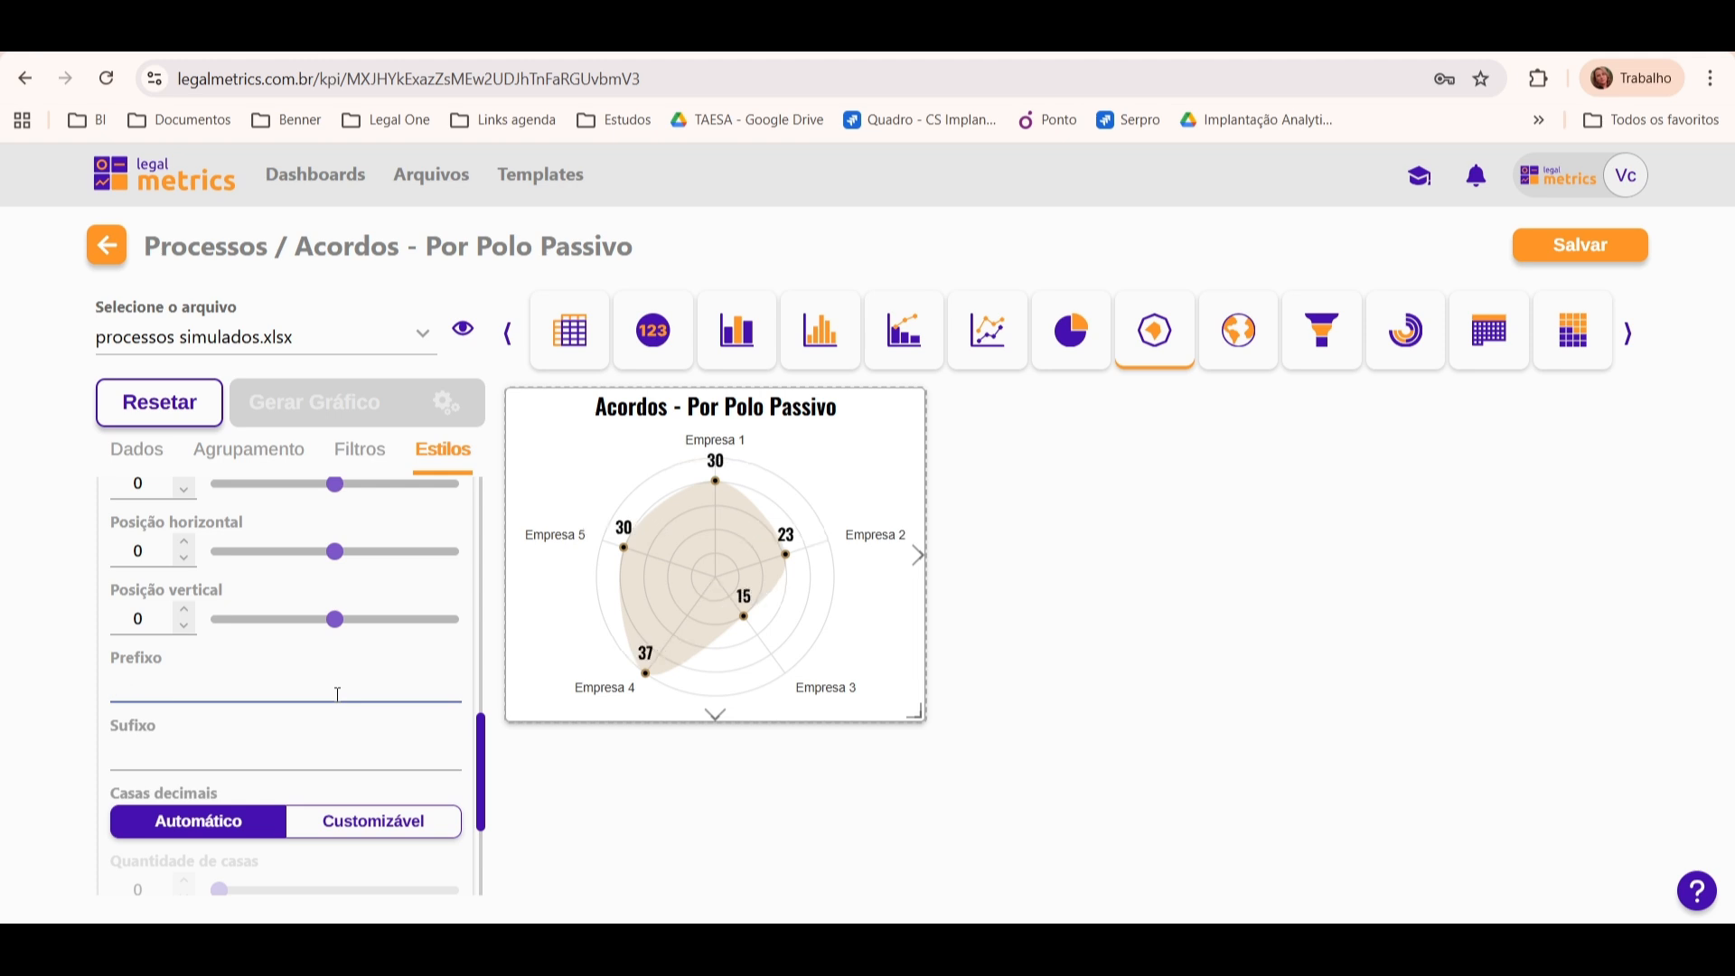
# Step: Try the suffix "Acordo" on the value labels and clear it again
pyautogui.click(209, 759)
pyautogui.write('Acordo')
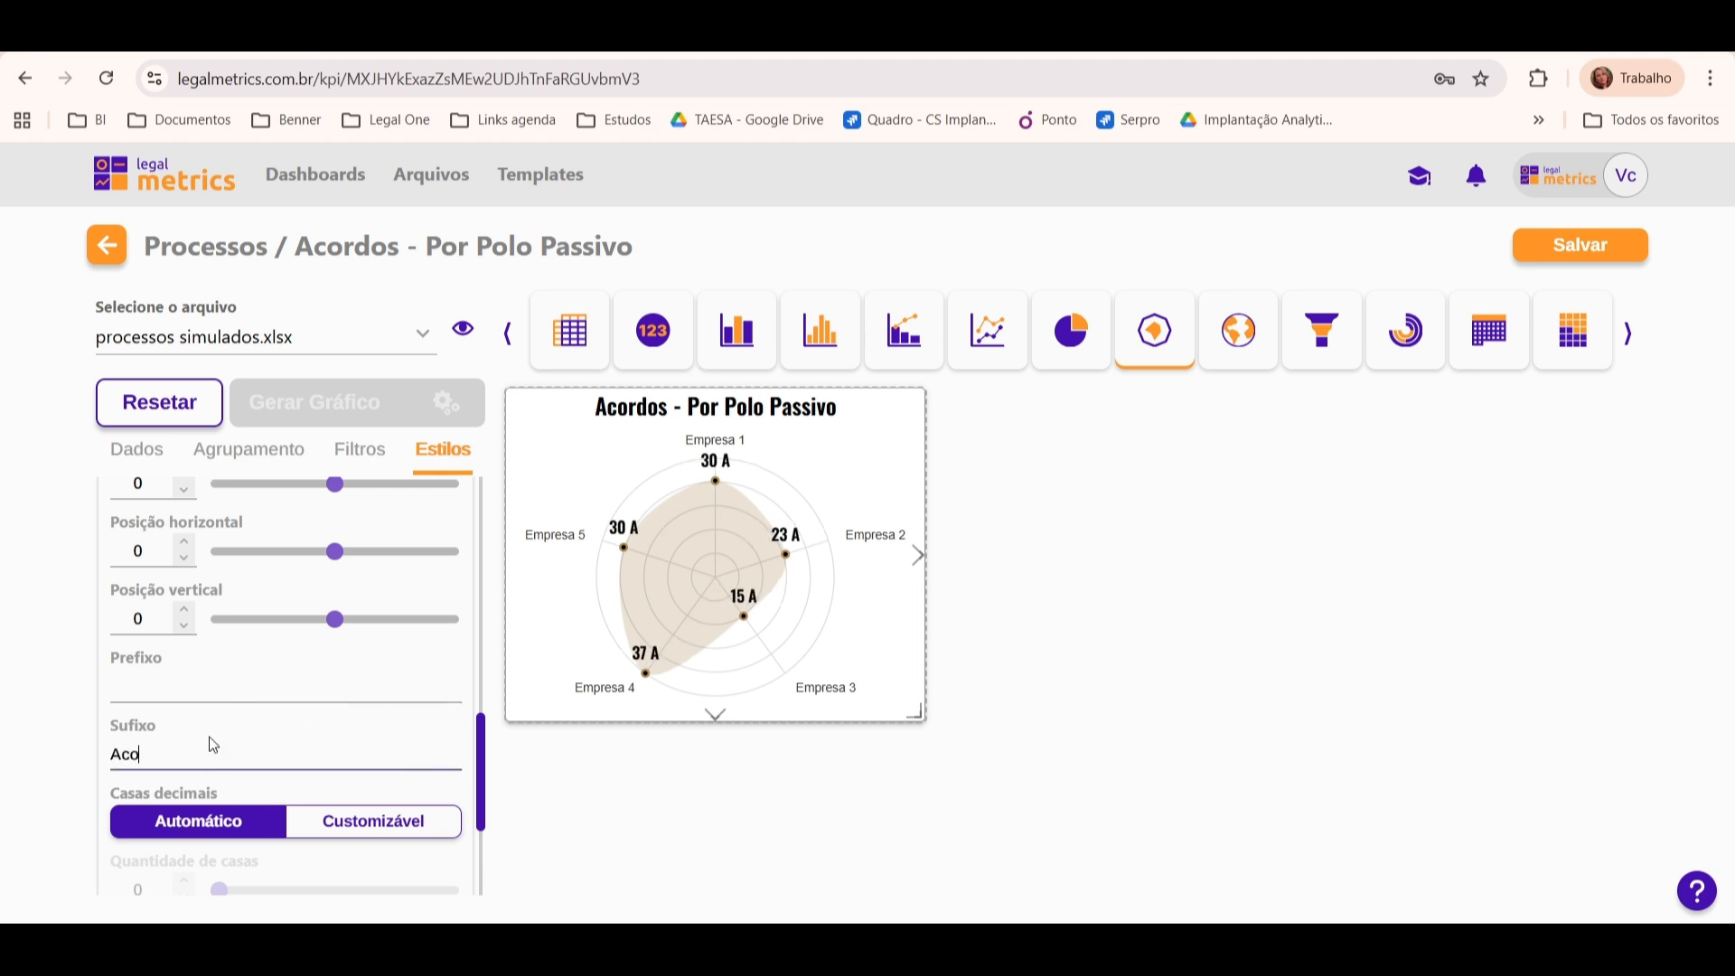
pyautogui.press('BackSpace')
pyautogui.press('BackSpace')
pyautogui.press('BackSpace')
pyautogui.press('BackSpace')
pyautogui.press('BackSpace')
pyautogui.press('BackSpace')
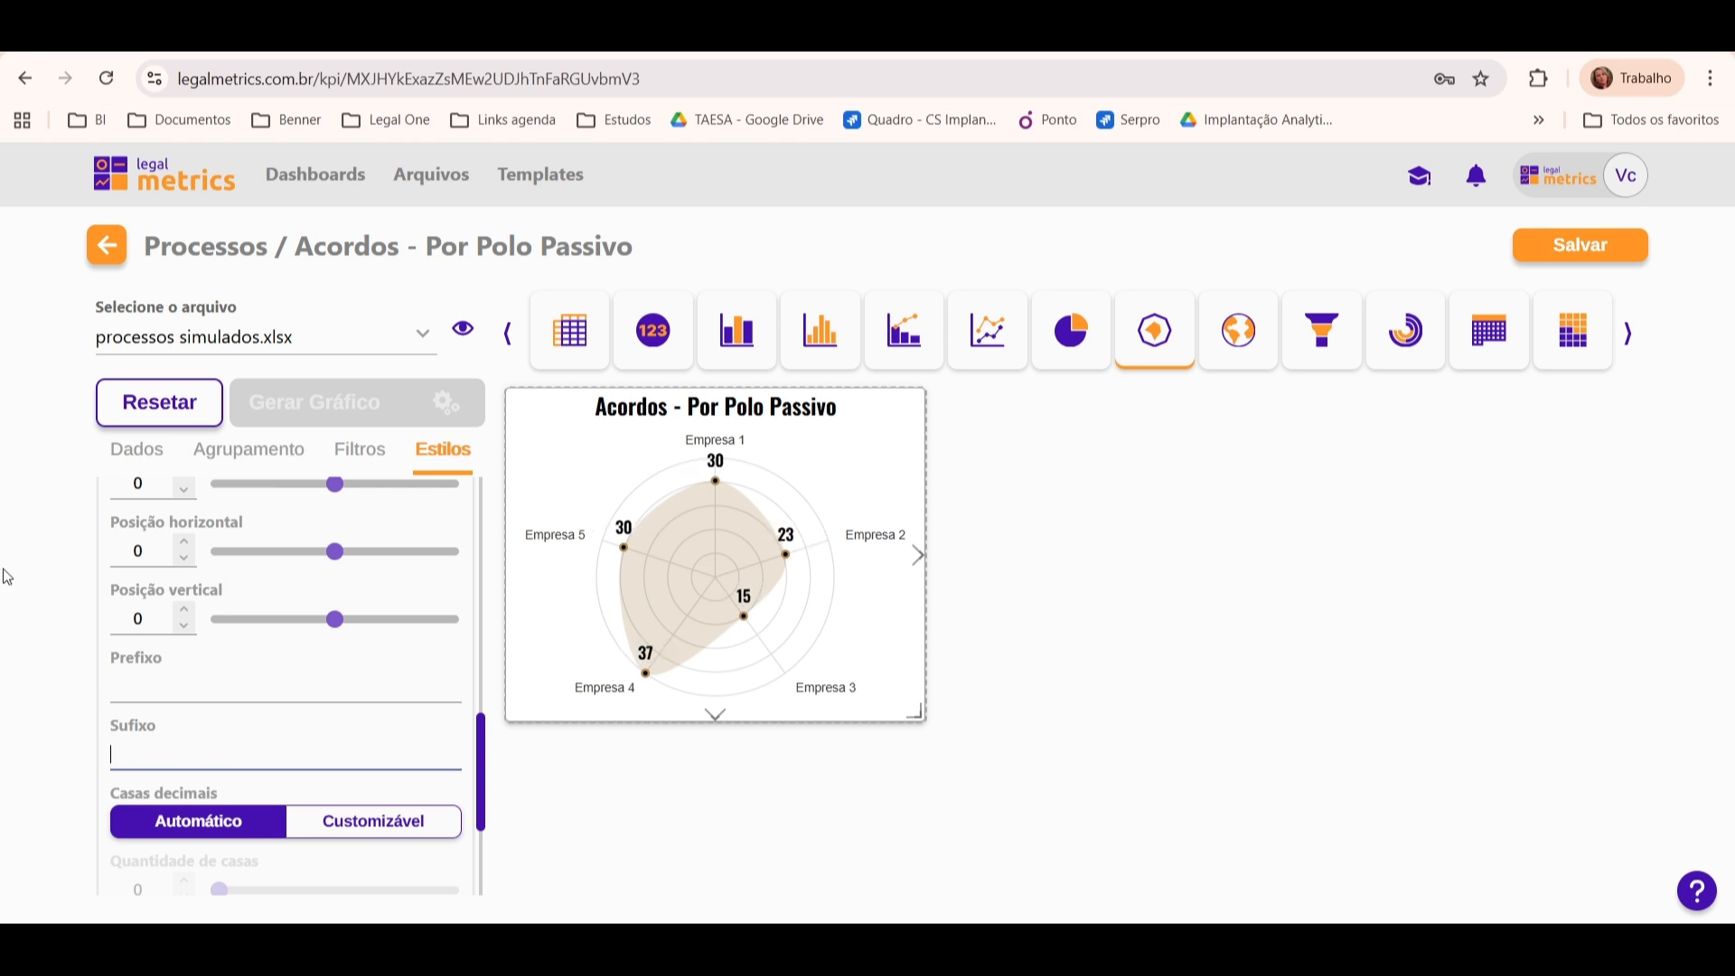
# Step: Review the labels' Casas decimais, Moeda and Agrupamento options and collapse the Rótulos options
pyautogui.click(478, 773)
pyautogui.moveTo(482, 777); pyautogui.dragTo(513, 827)
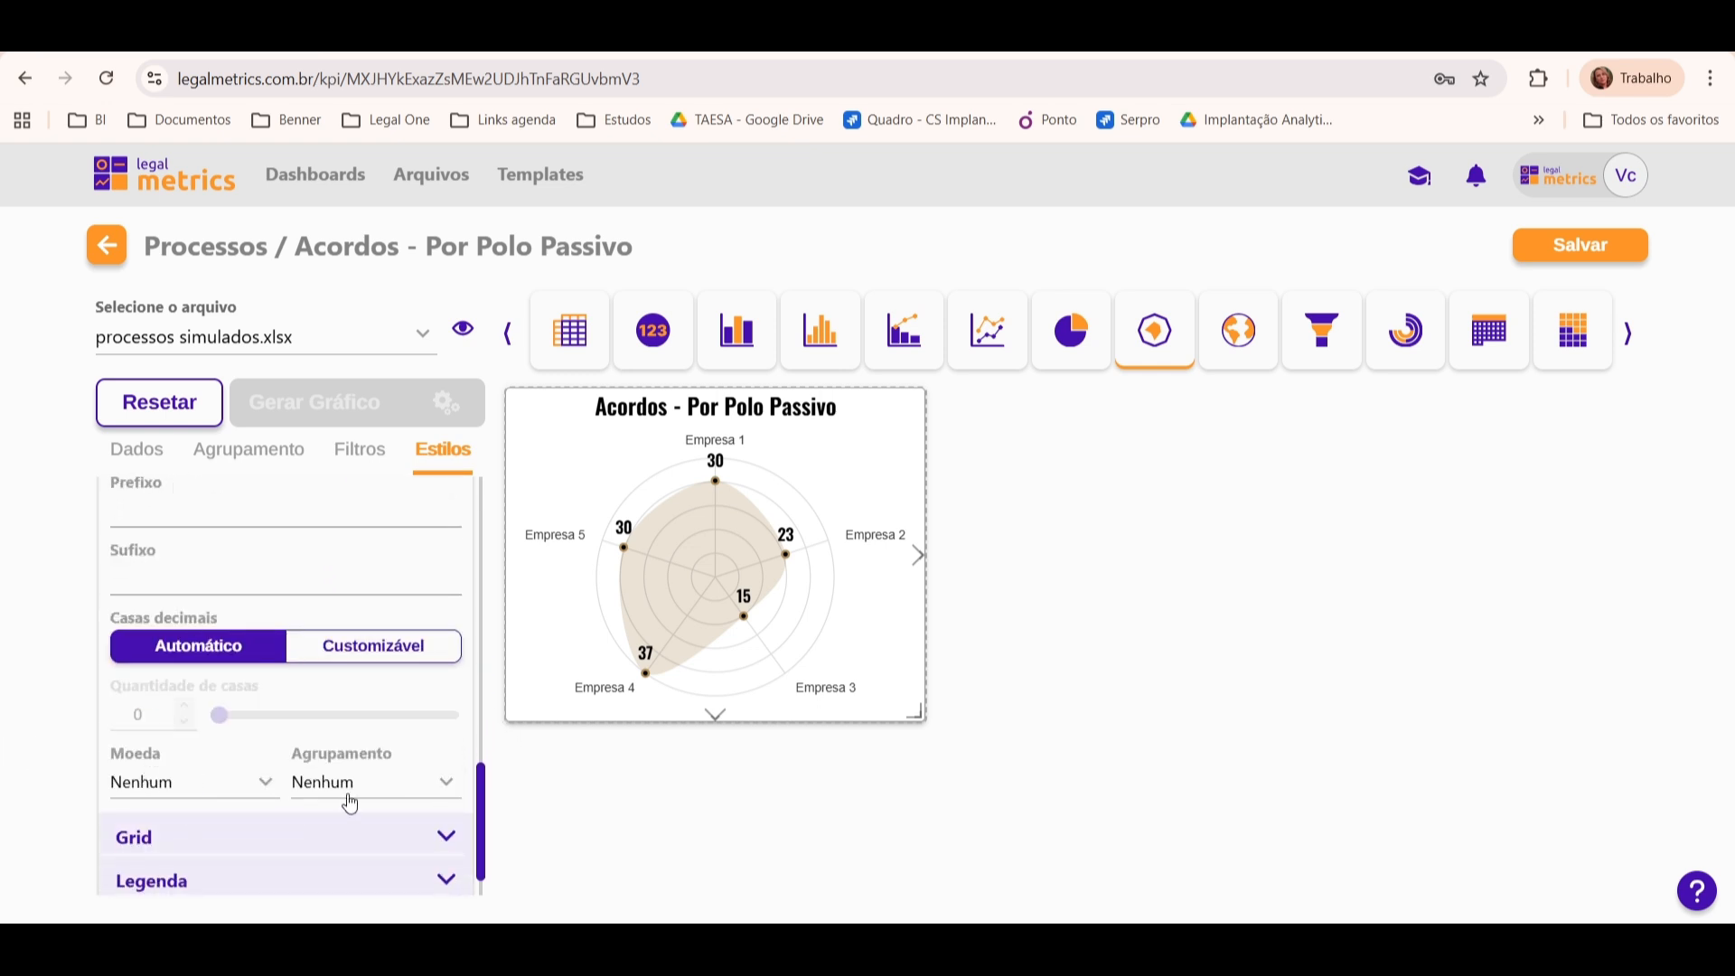
pyautogui.moveTo(481, 793); pyautogui.dragTo(504, 533)
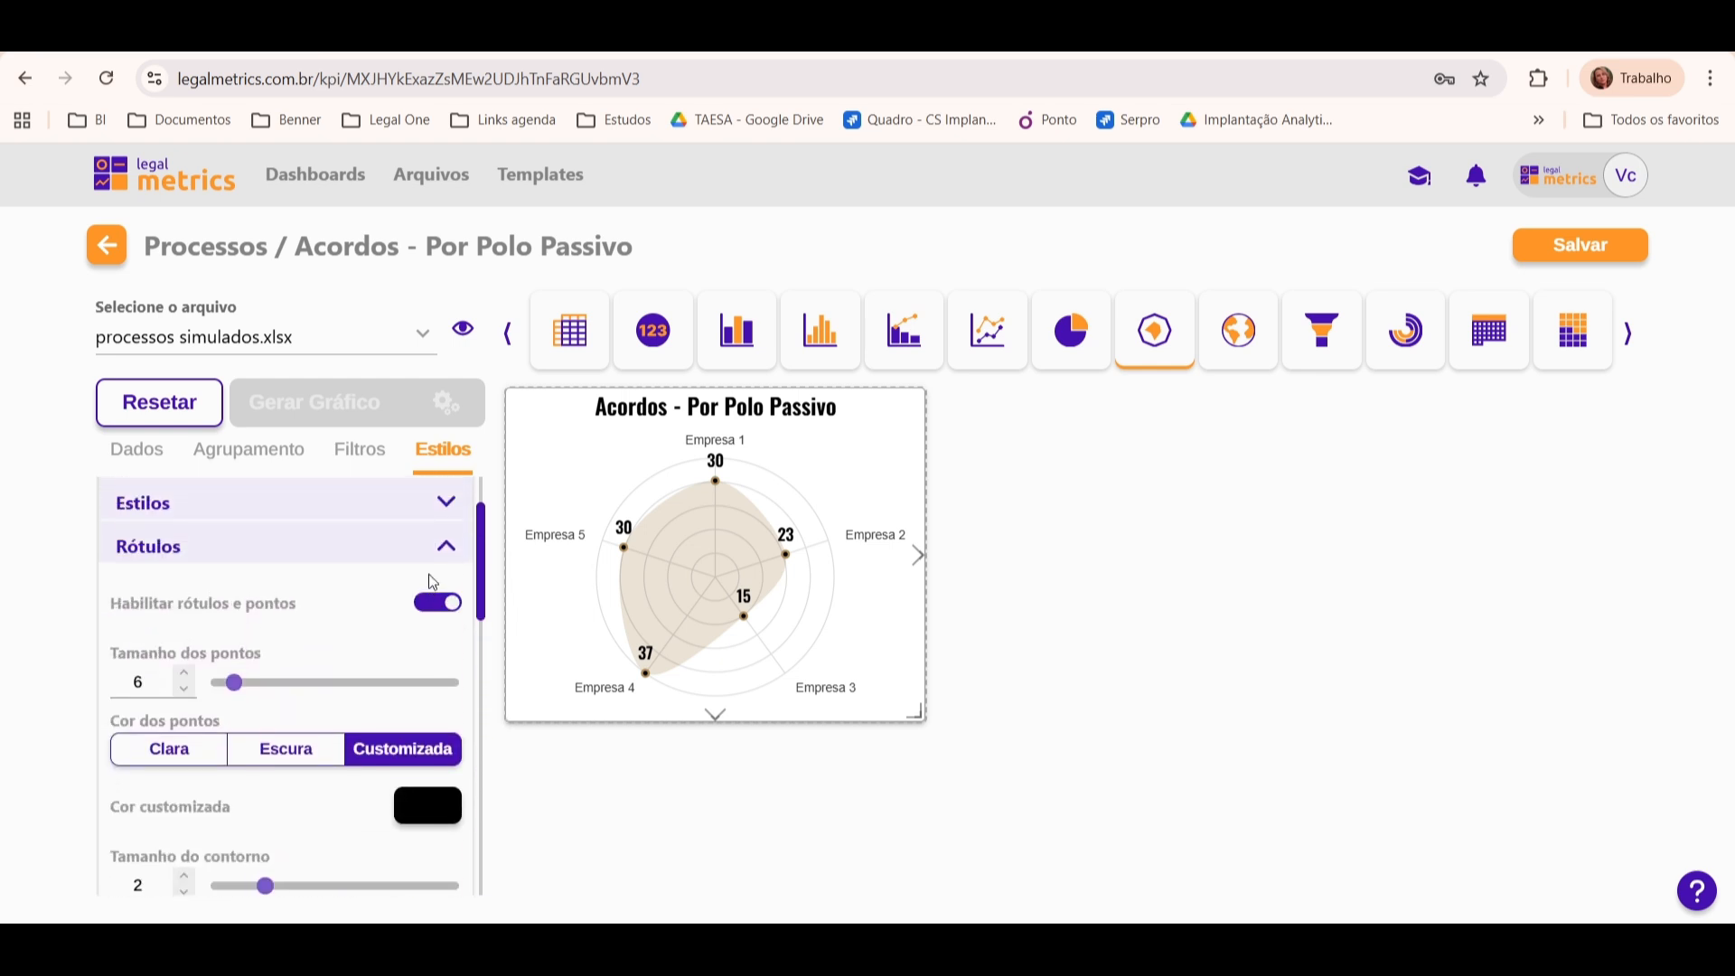
pyautogui.click(438, 545)
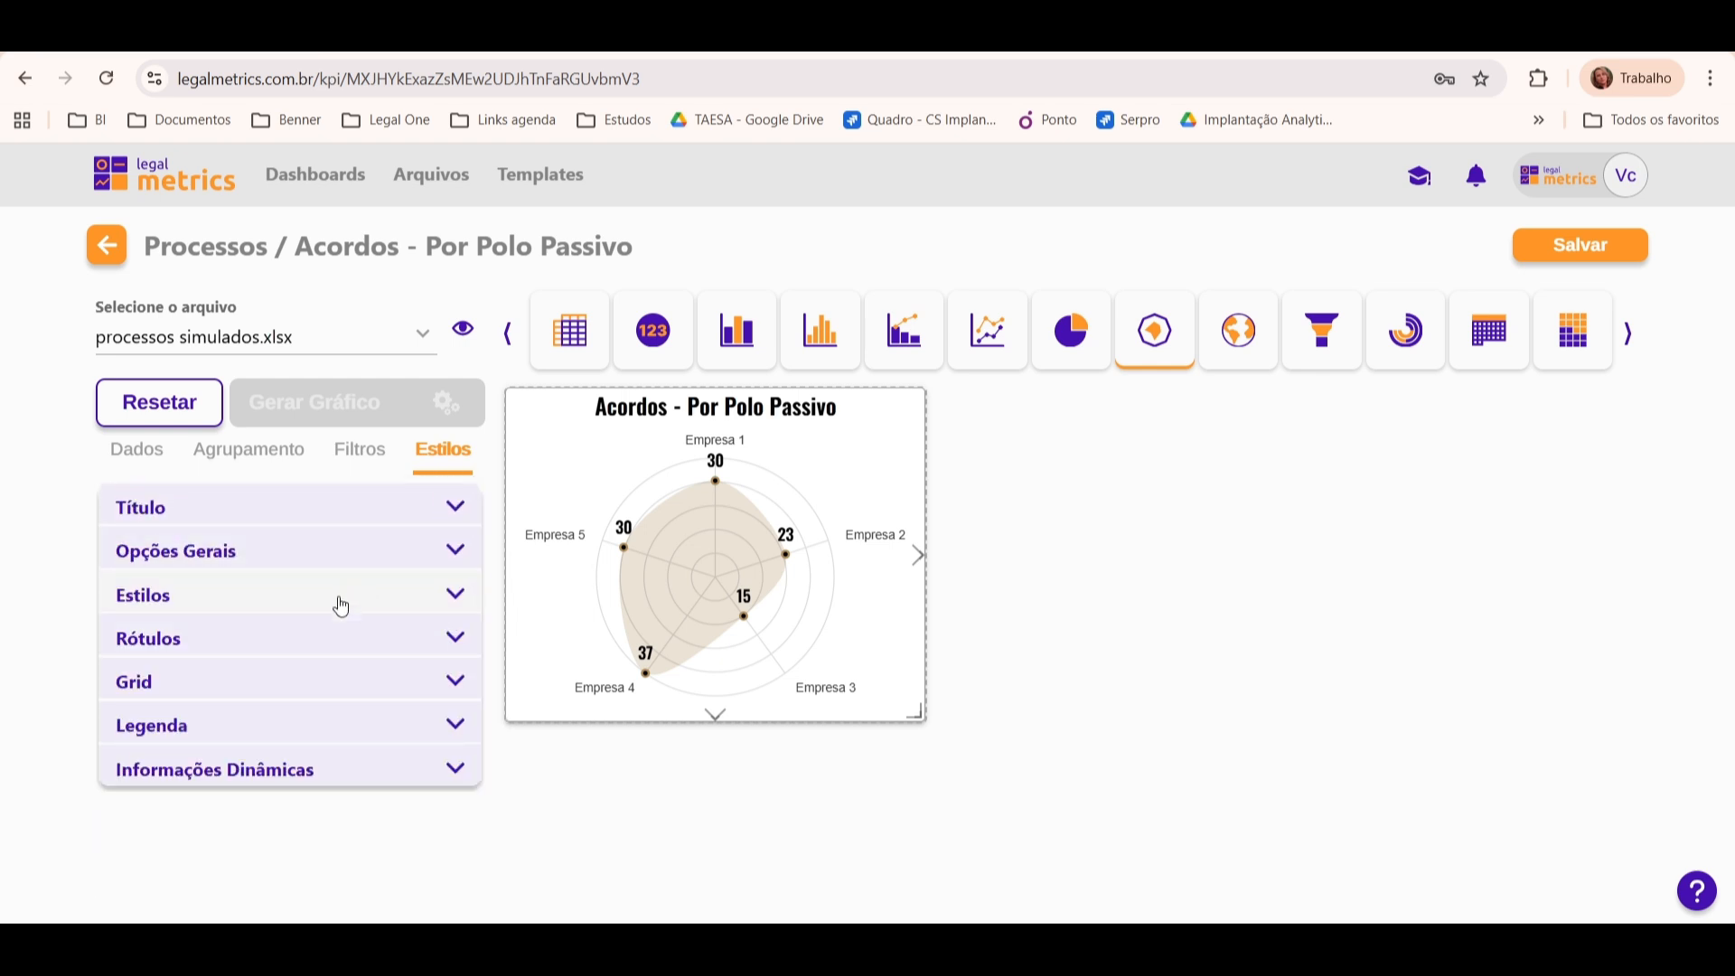
# Step: Try the Poligonal format for the radar's grid and switch it back to Circular
pyautogui.click(293, 680)
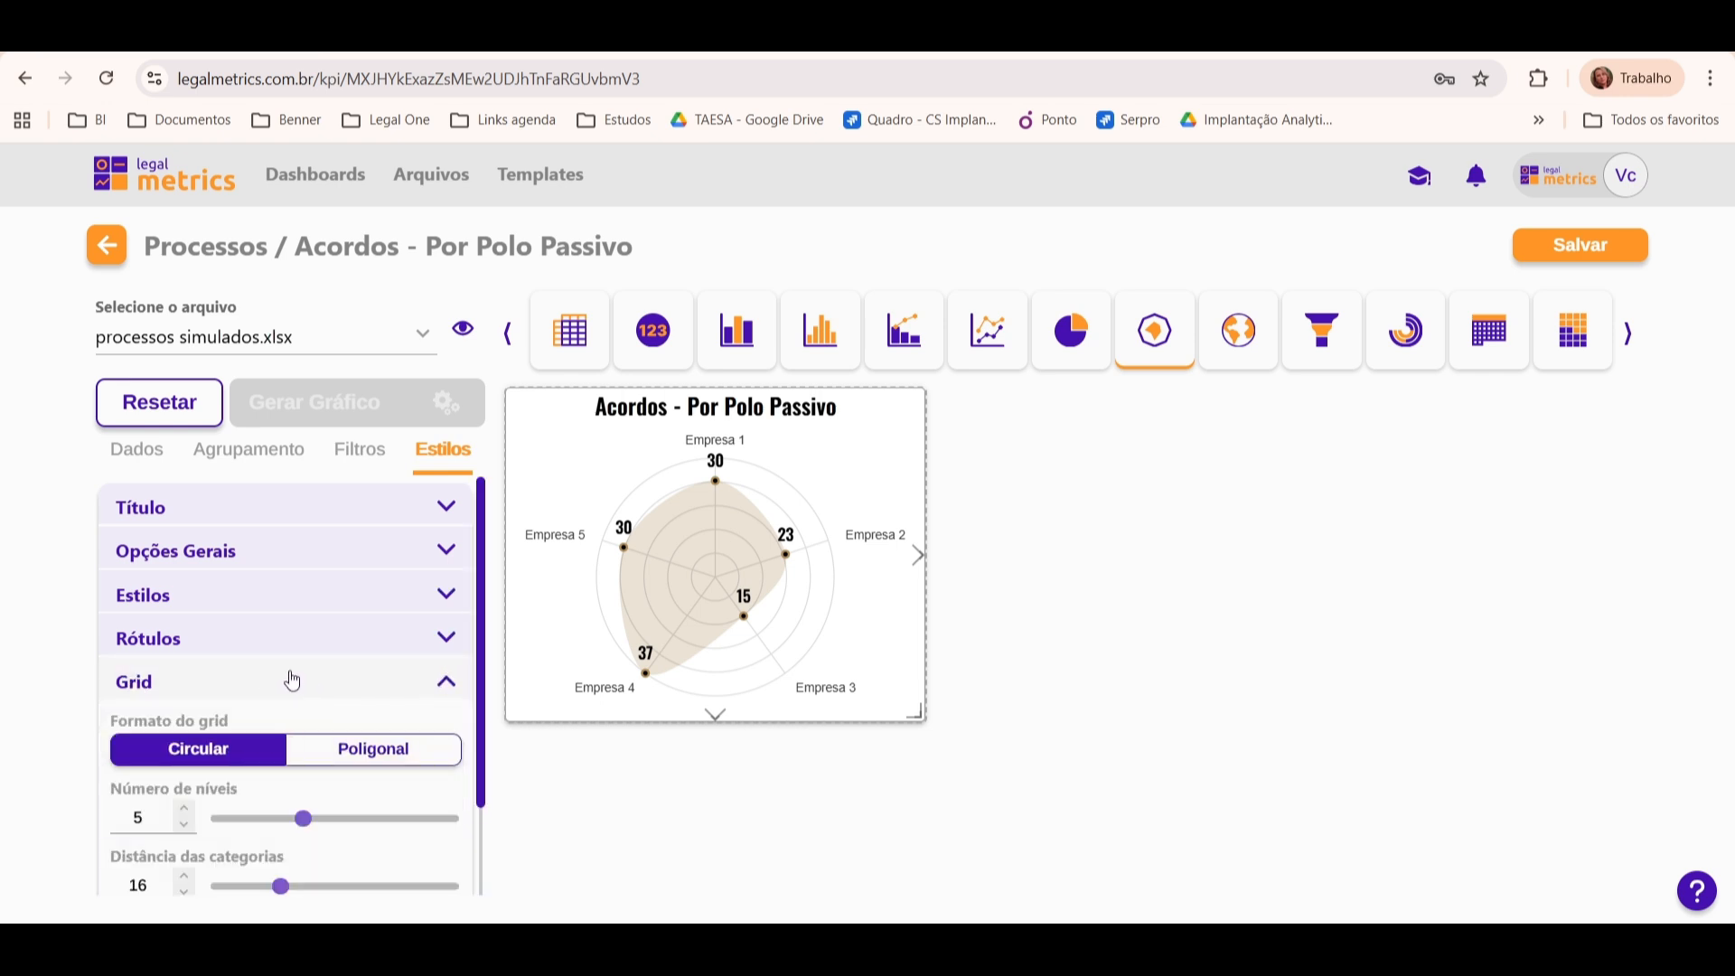
pyautogui.moveTo(474, 547); pyautogui.dragTo(482, 627)
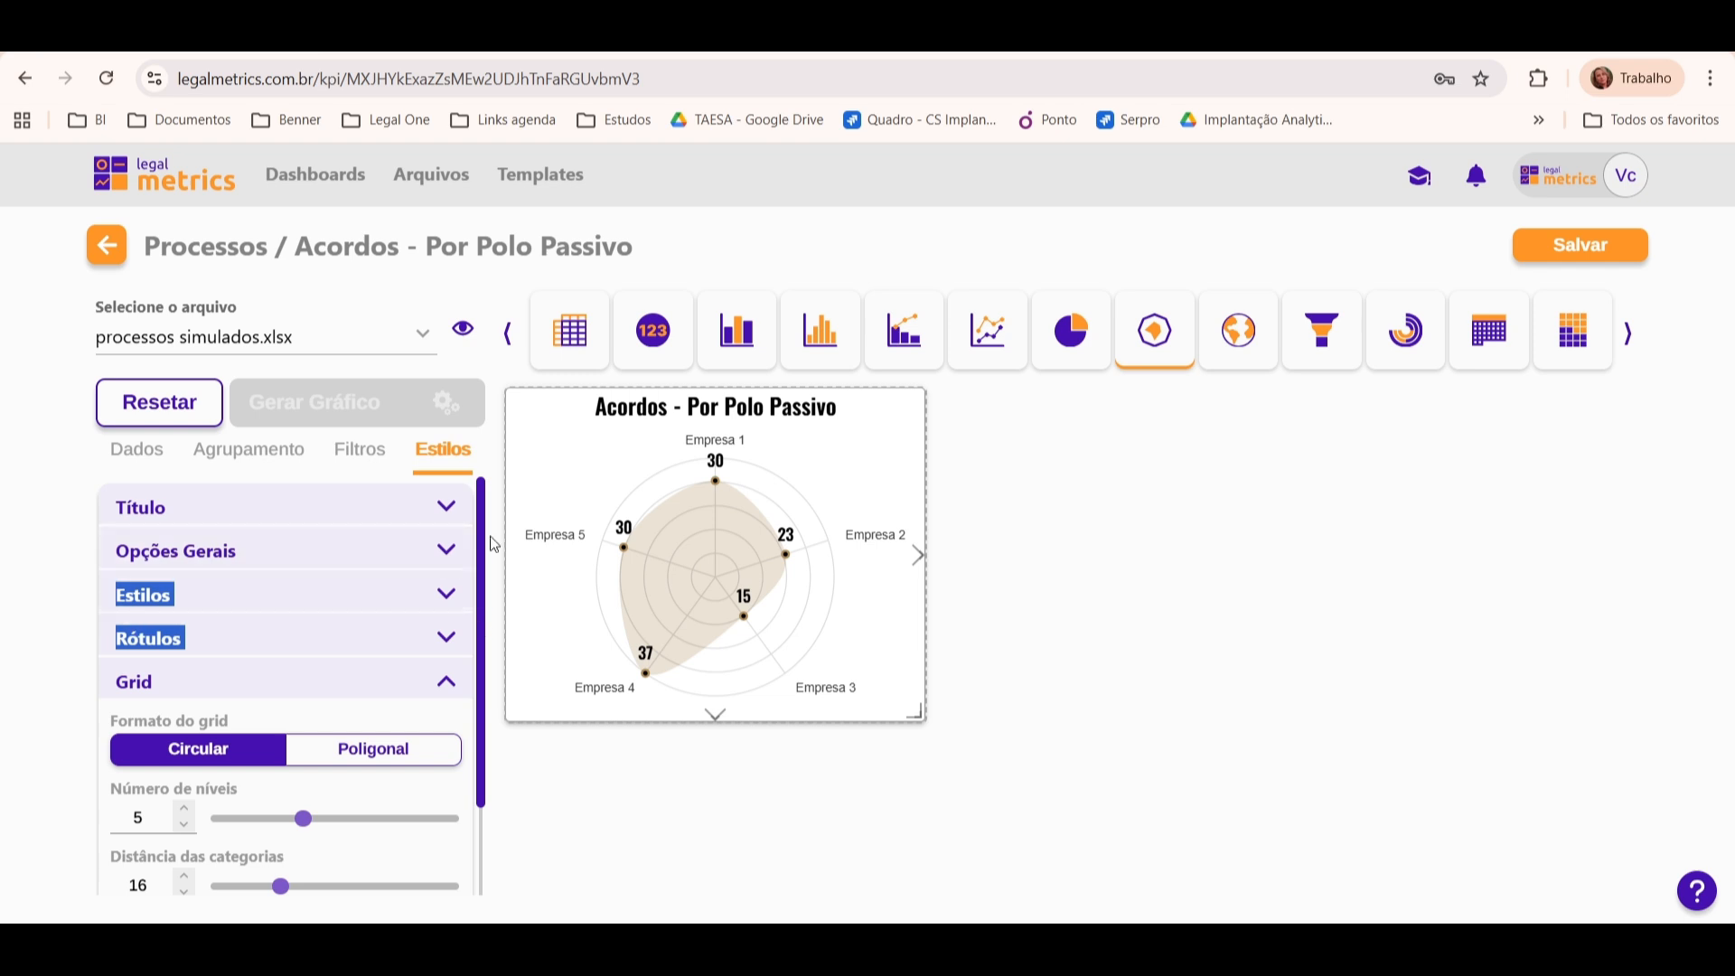
pyautogui.scroll(-2, 479, 537)
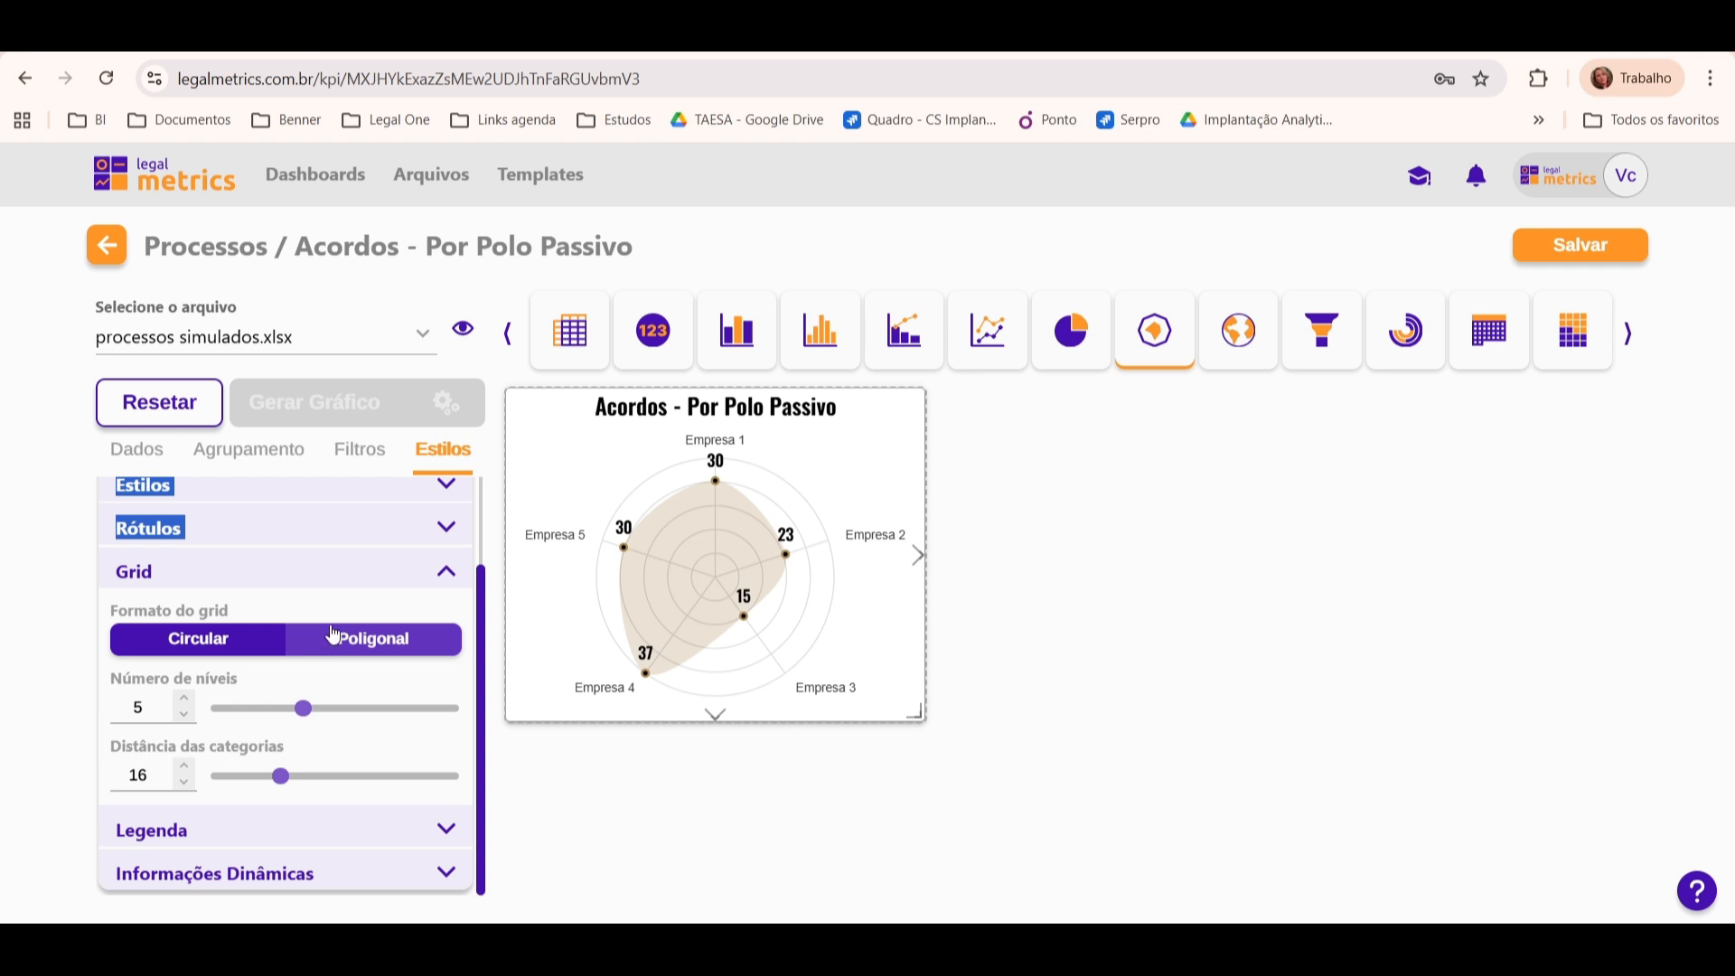
pyautogui.click(370, 642)
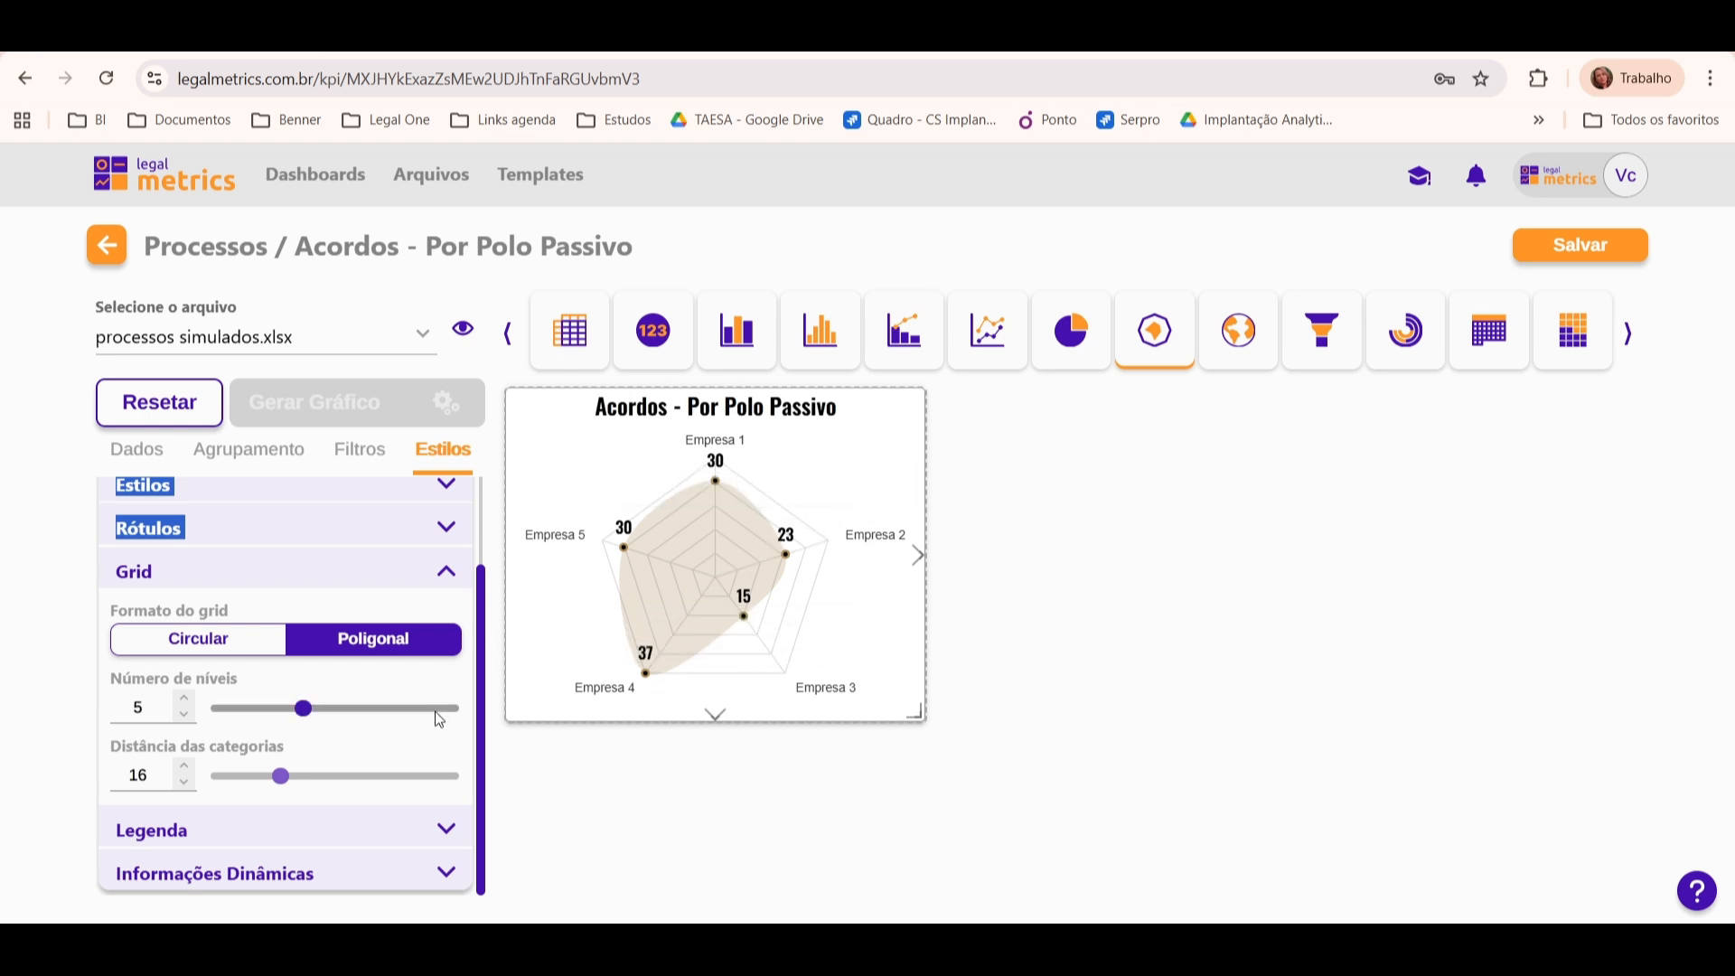
pyautogui.click(175, 649)
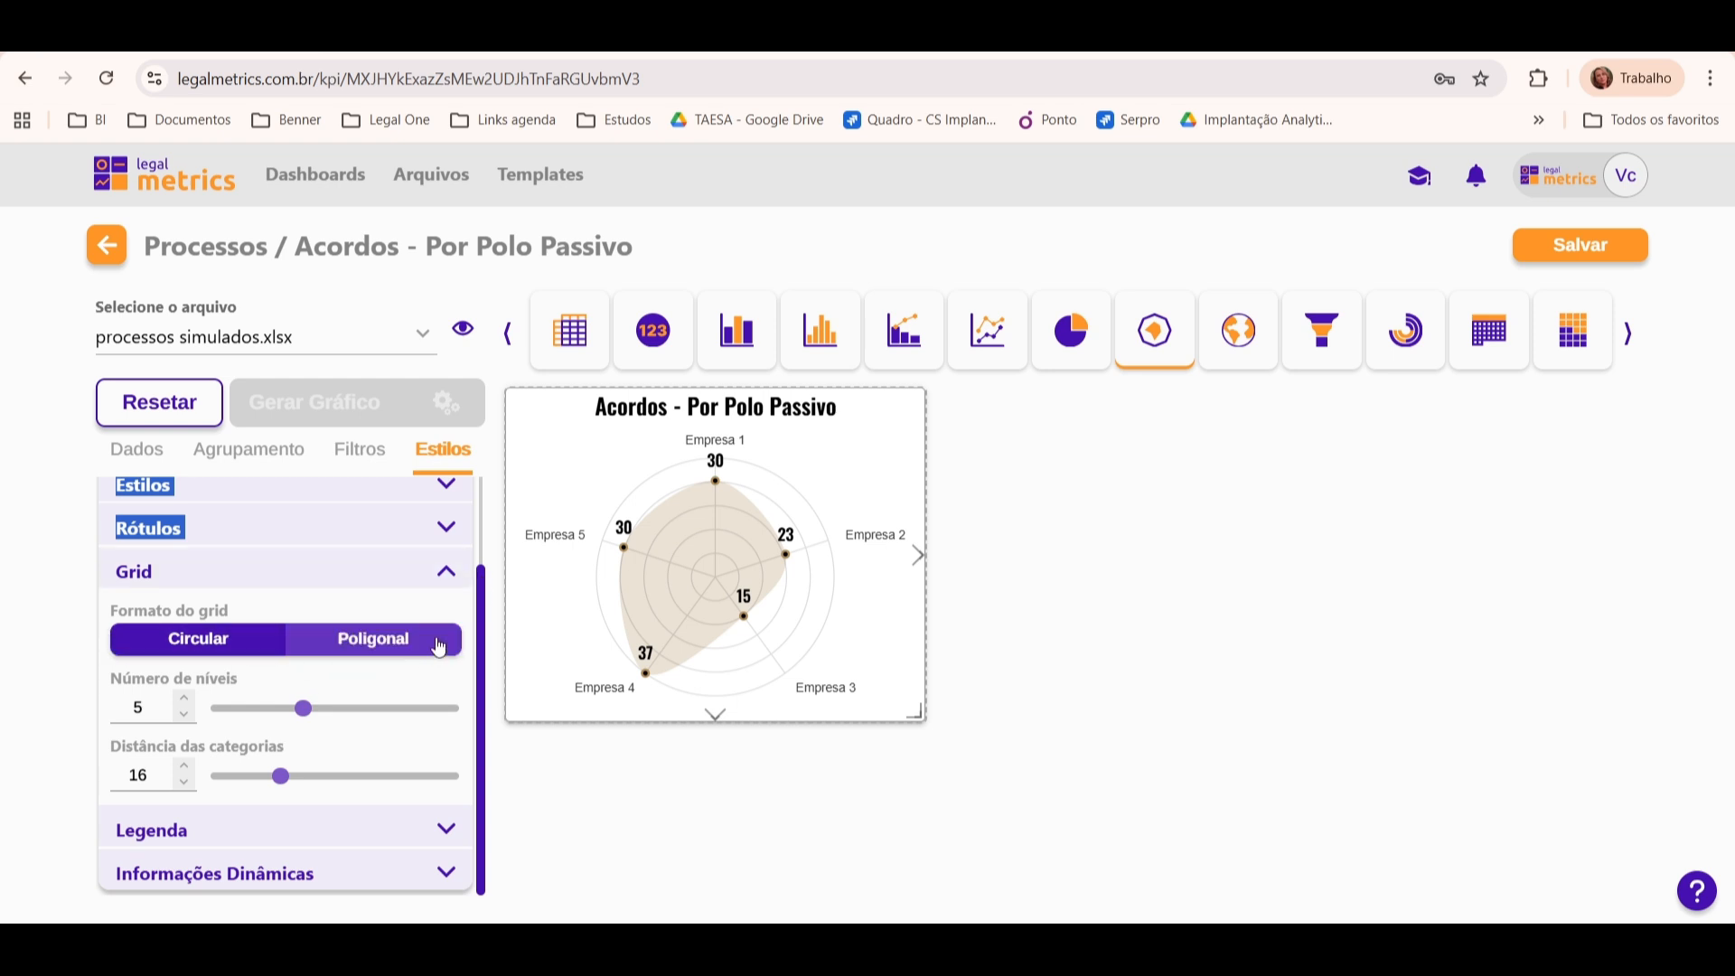
# Step: Try 7 levels in the radar's grid and return Número de níveis to 5
pyautogui.click(184, 698)
pyautogui.click(185, 698)
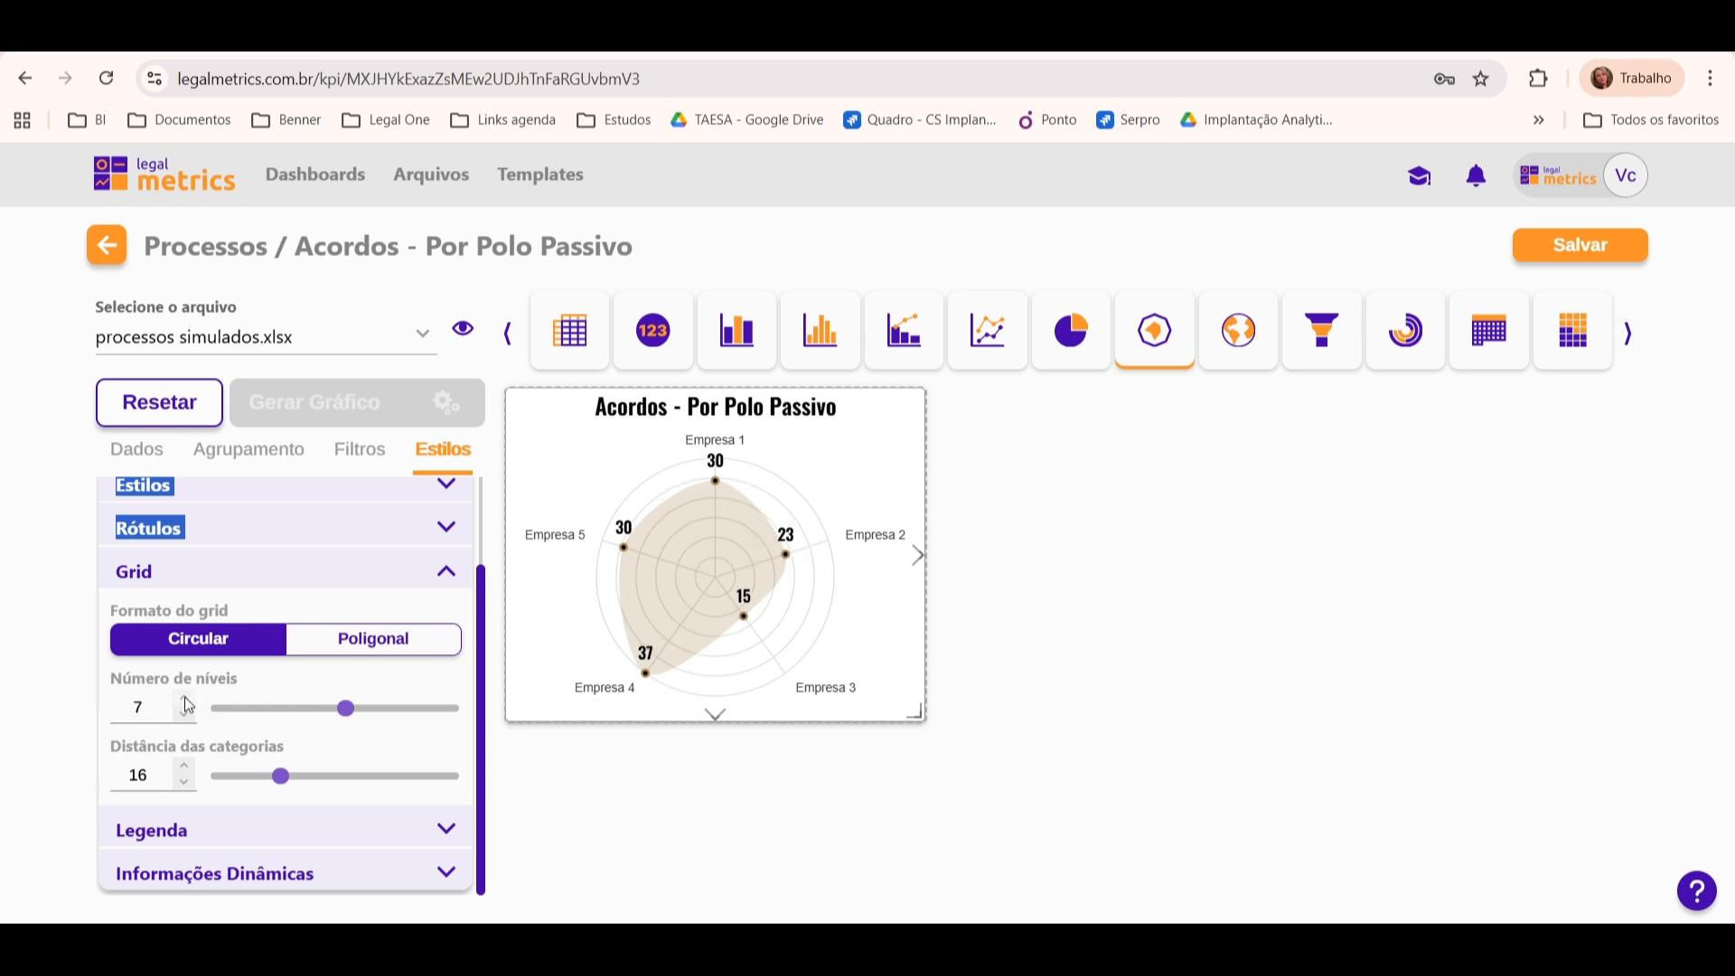
pyautogui.click(185, 698)
pyautogui.click(181, 716)
pyautogui.click(184, 717)
pyautogui.click(183, 716)
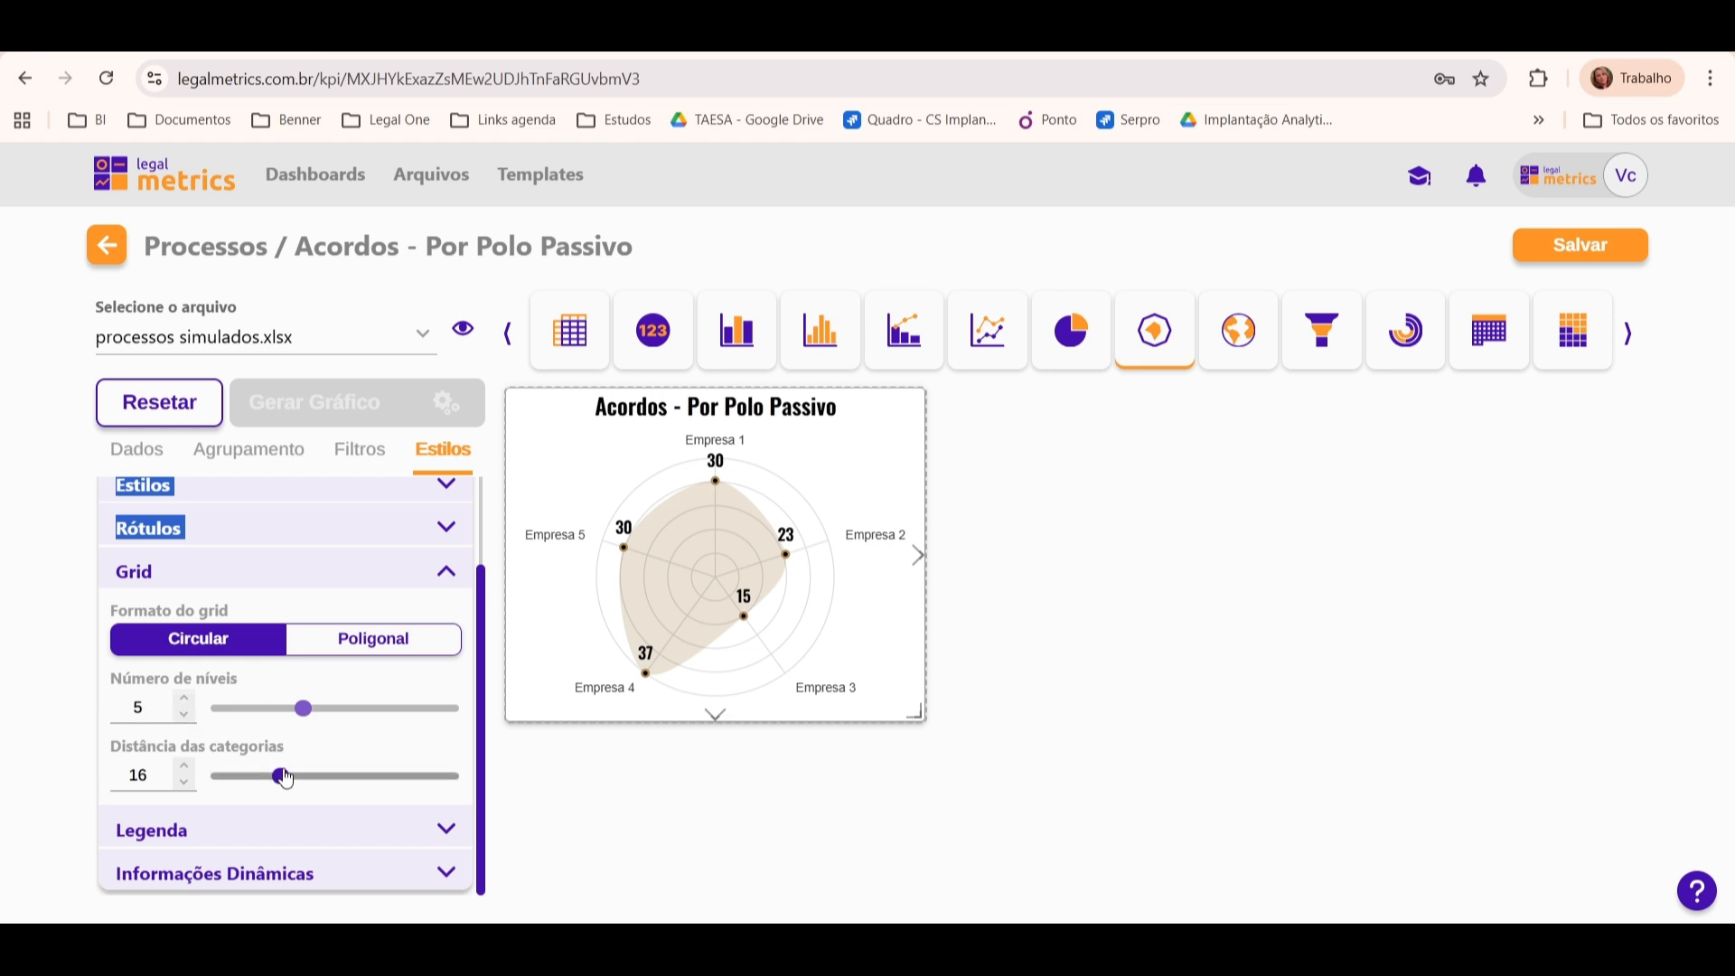
# Step: Try a Distância das categorias of 22, restore it to 16 and collapse the Grid options
pyautogui.moveTo(280, 775)
pyautogui.mouseDown()
pyautogui.moveTo(327, 775)
pyautogui.moveTo(305, 775)
pyautogui.mouseUp()
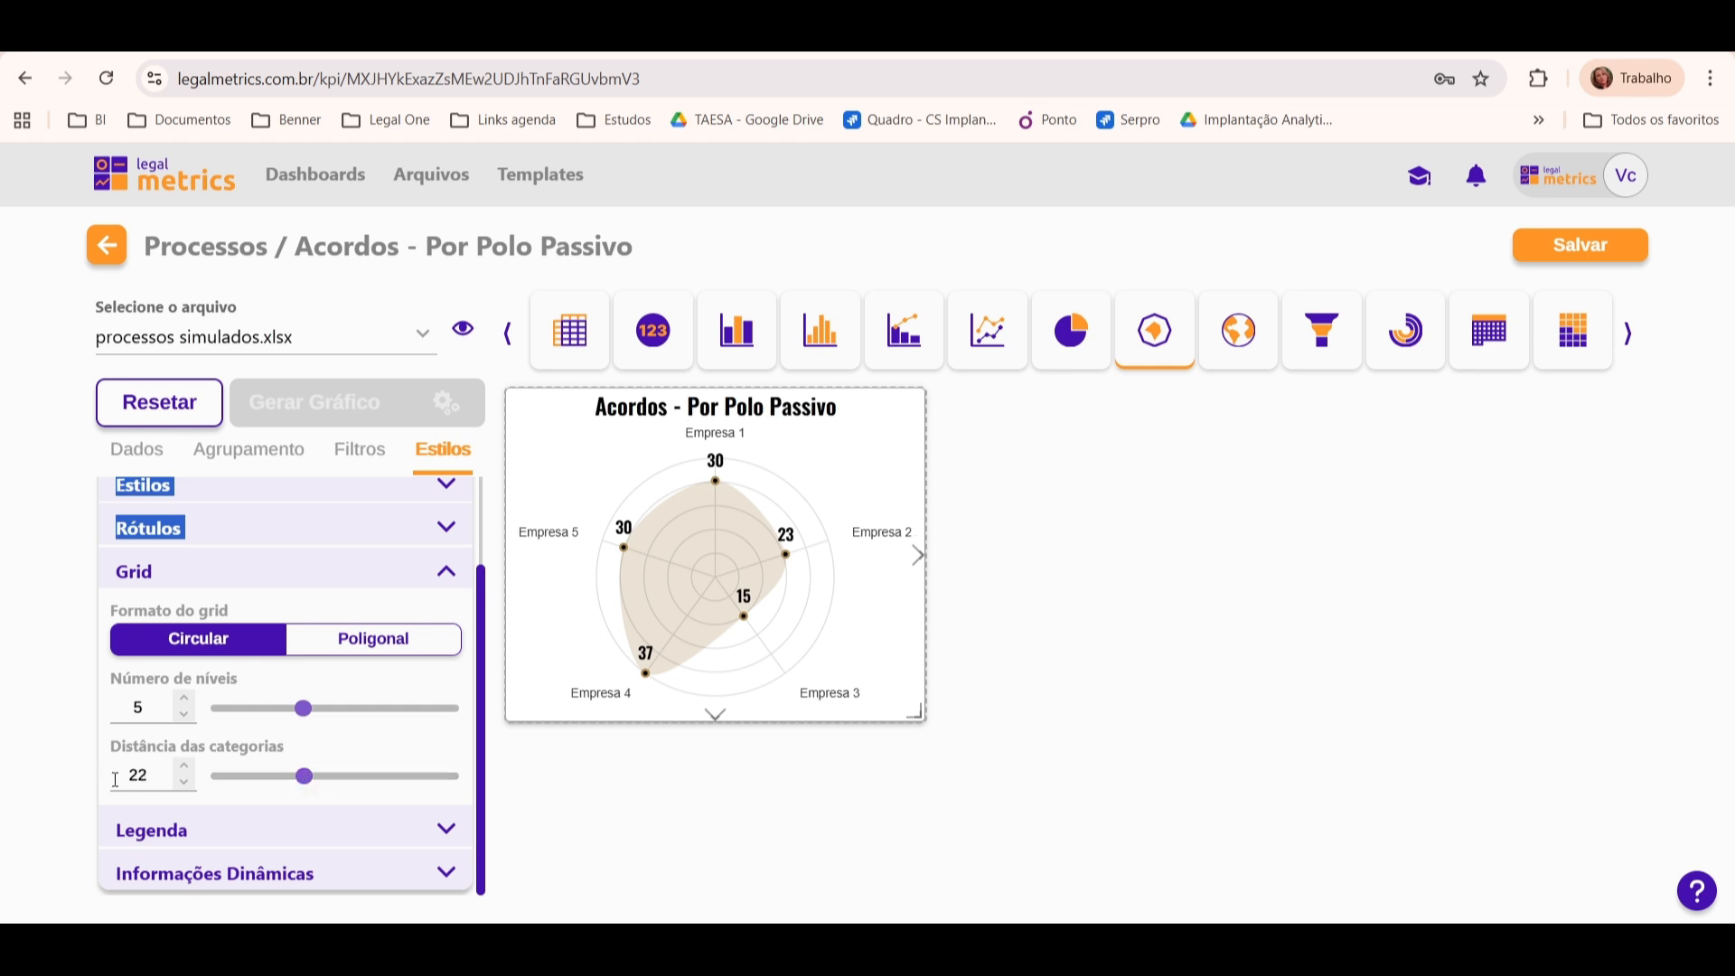
pyautogui.doubleClick(163, 775)
pyautogui.write('16')
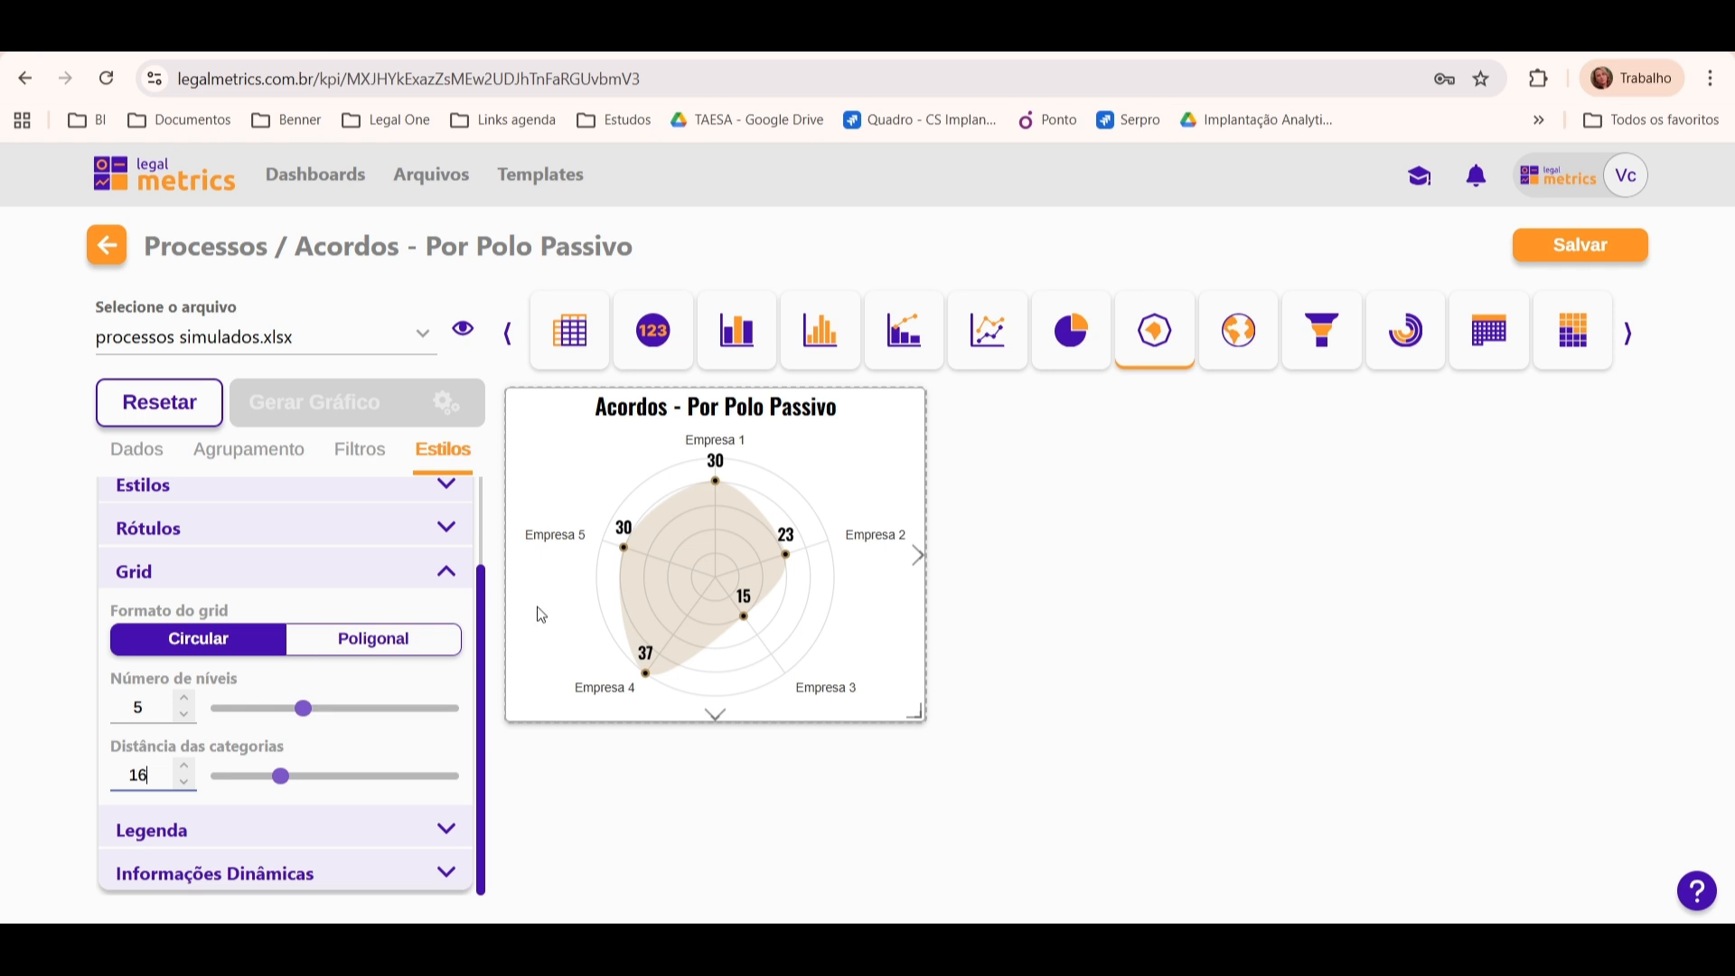
pyautogui.click(447, 571)
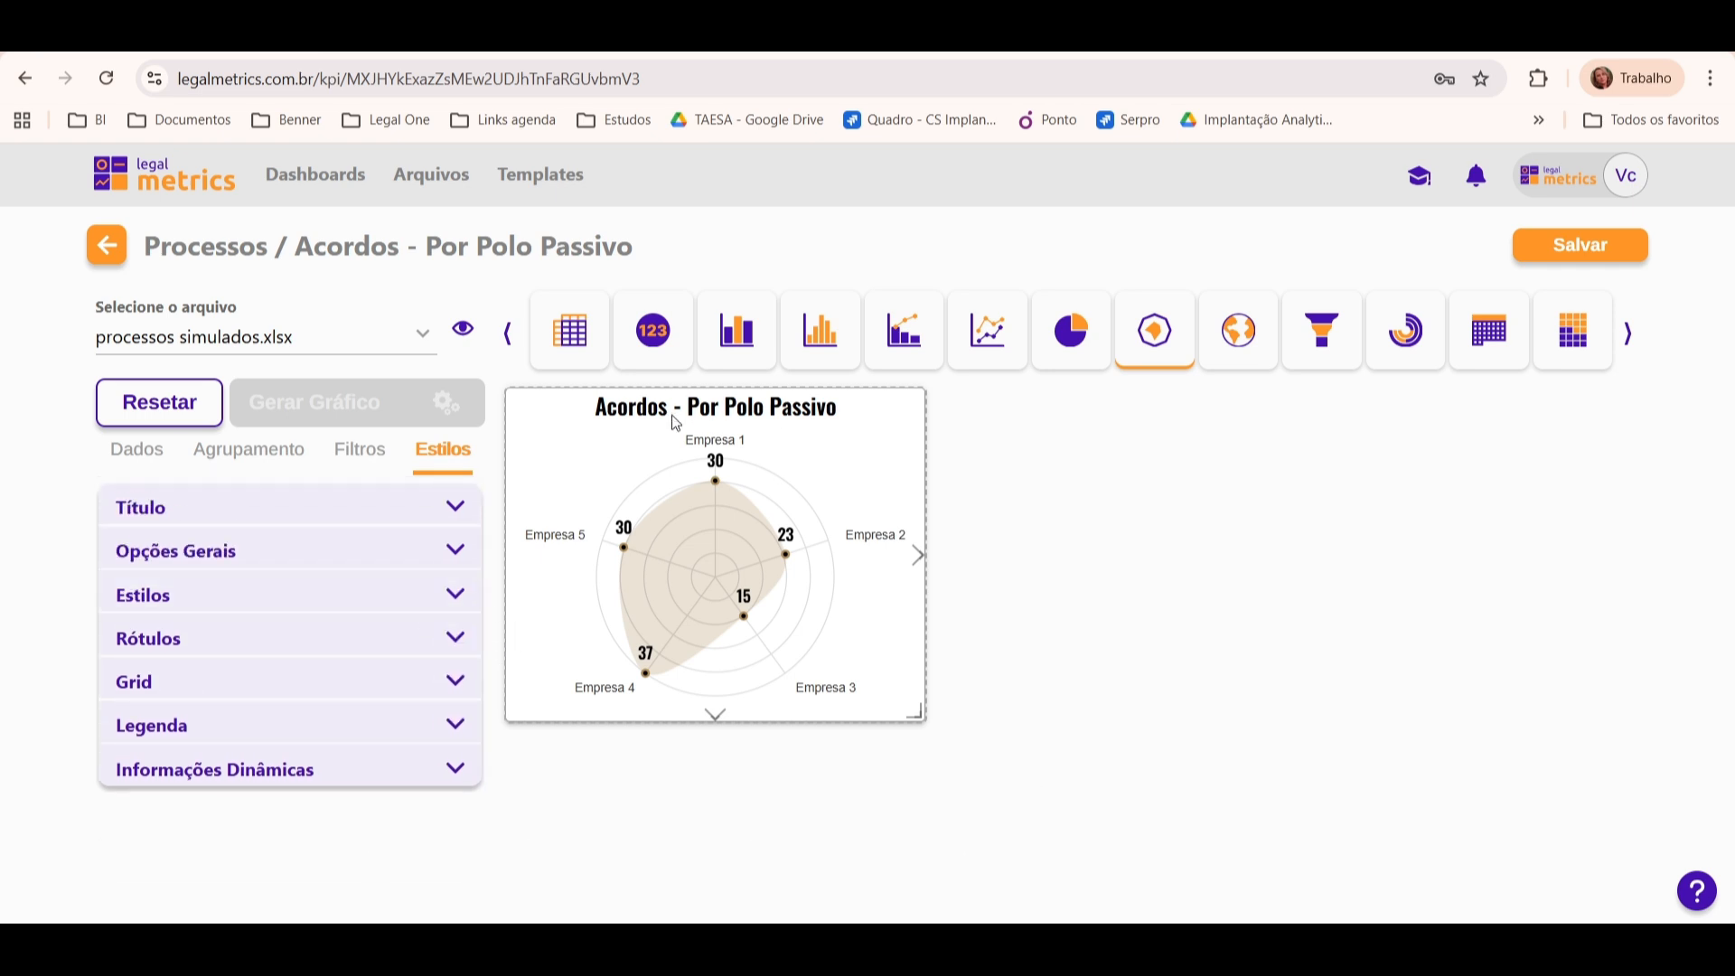
# Step: Save the KPI "Acordos - Por Polo Passivo" and locate it on the Processos dashboard
pyautogui.click(1595, 255)
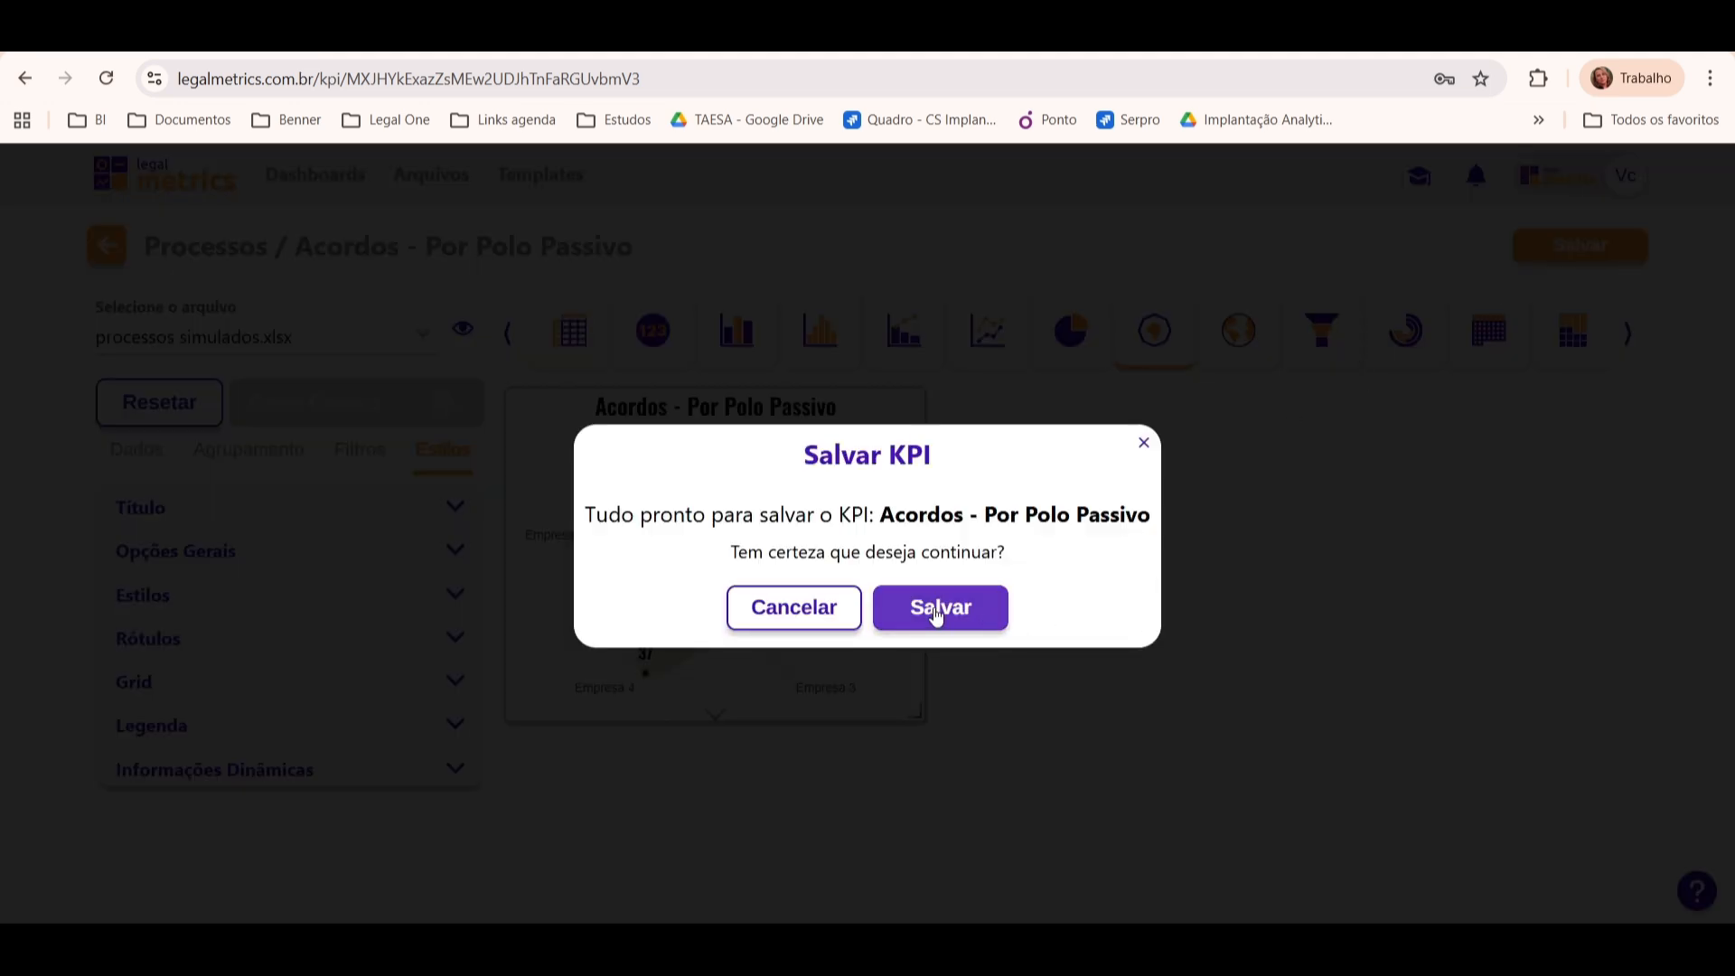
pyautogui.click(932, 609)
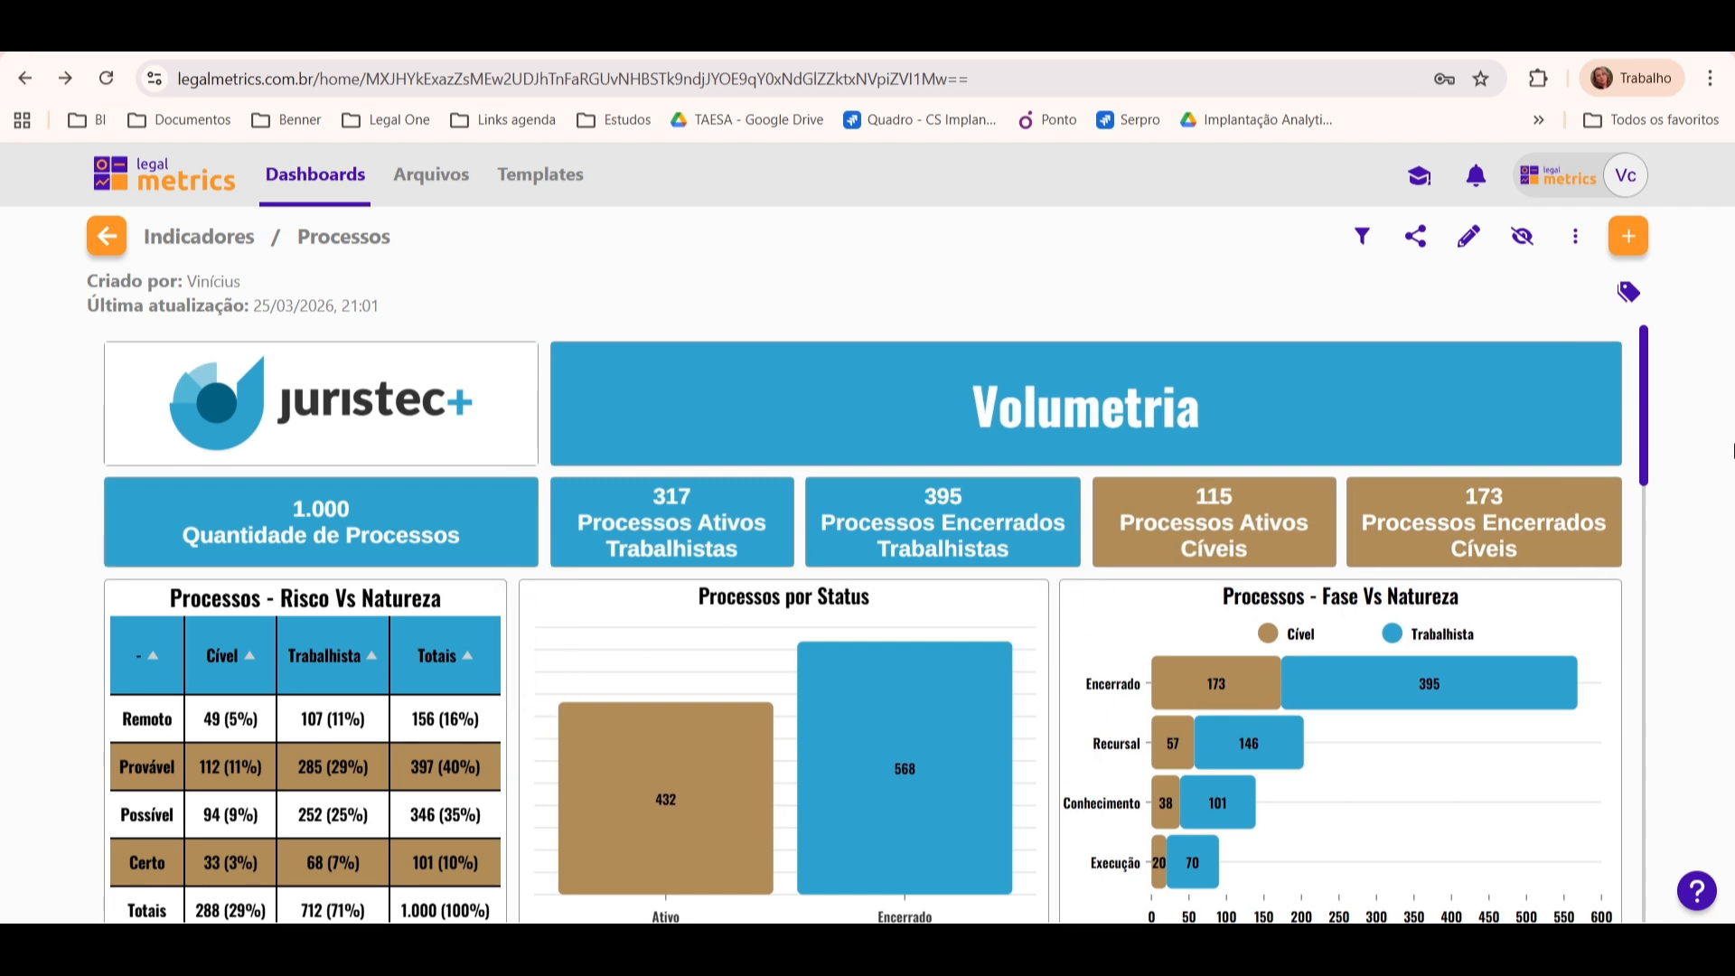
pyautogui.moveTo(1647, 350); pyautogui.dragTo(1665, 767)
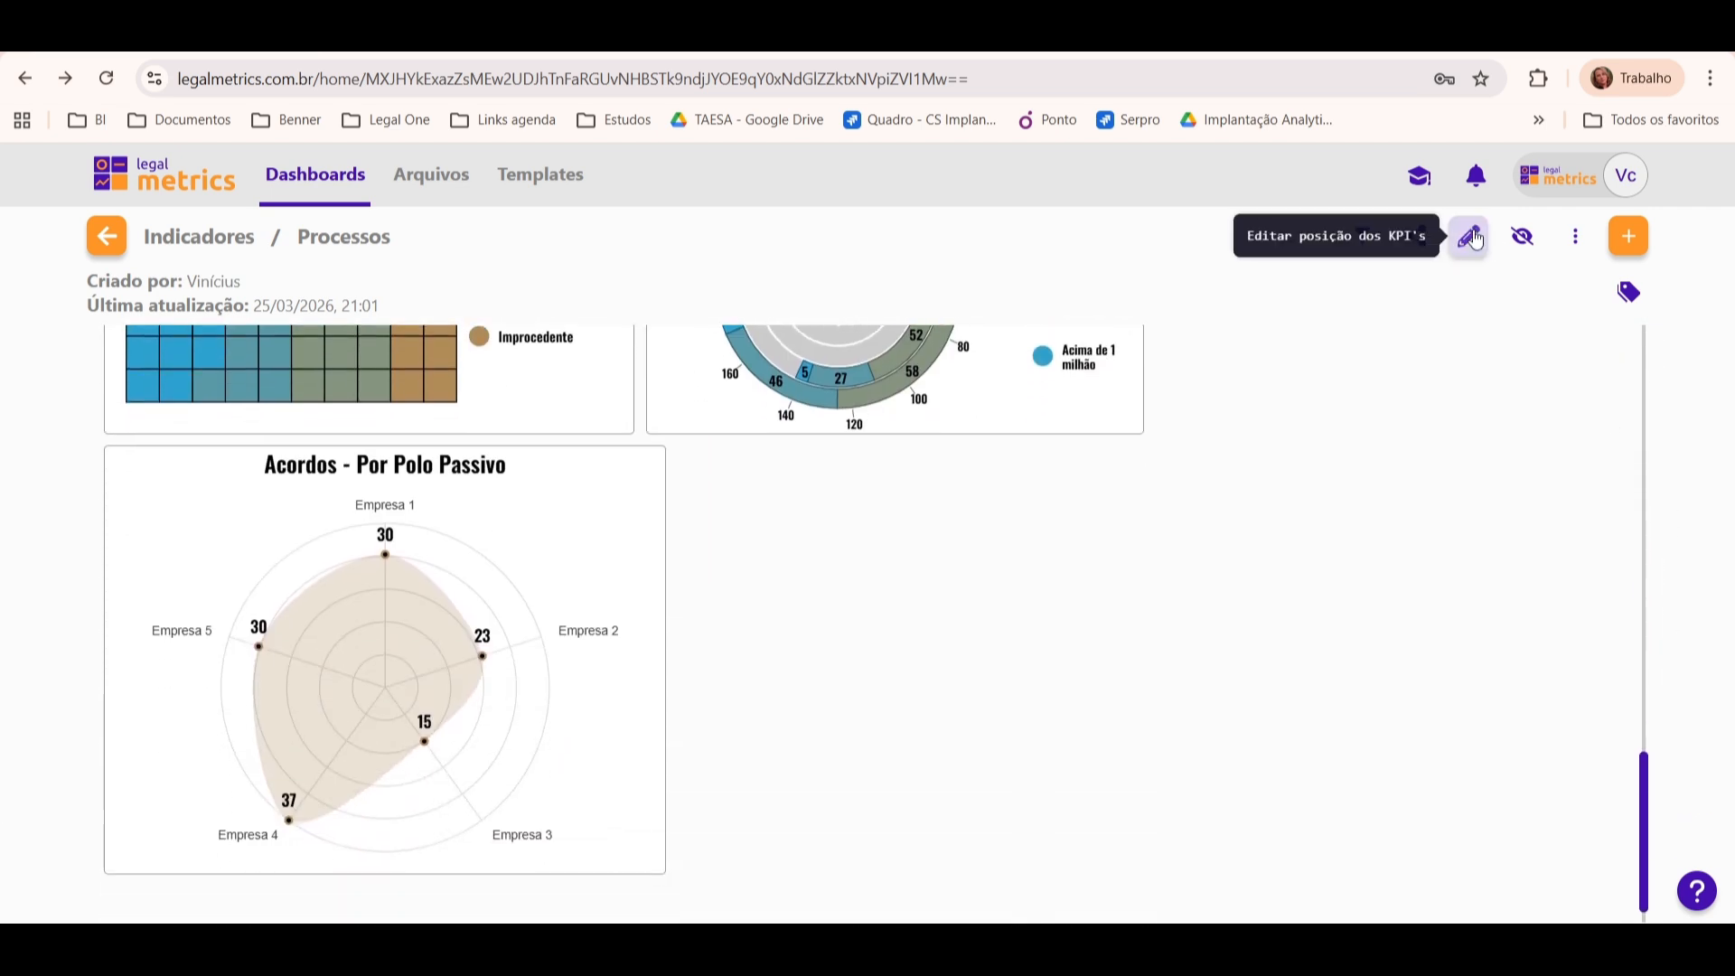
# Step: Enable KPI position editing, shrink the radar chart and place it beside "Processos Ativos - Risco Vs Valor de Causa"
pyautogui.click(1469, 236)
pyautogui.click(1364, 293)
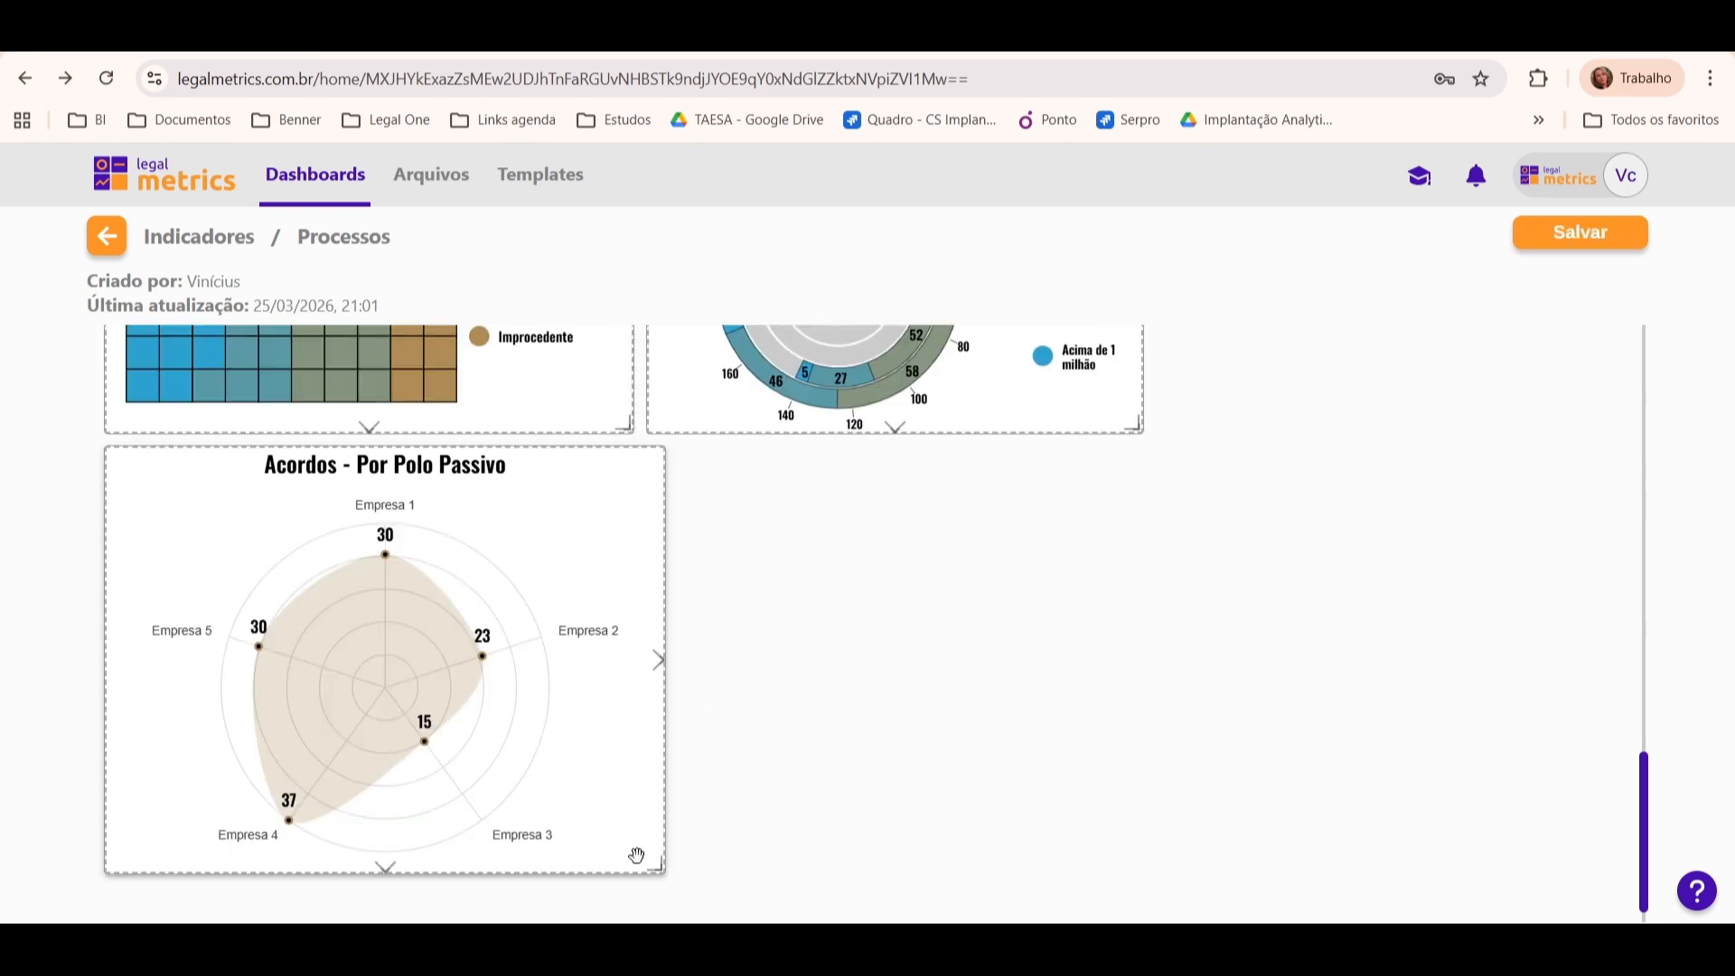
pyautogui.moveTo(655, 865); pyautogui.dragTo(502, 706)
pyautogui.moveTo(302, 648); pyautogui.dragTo(1310, 643)
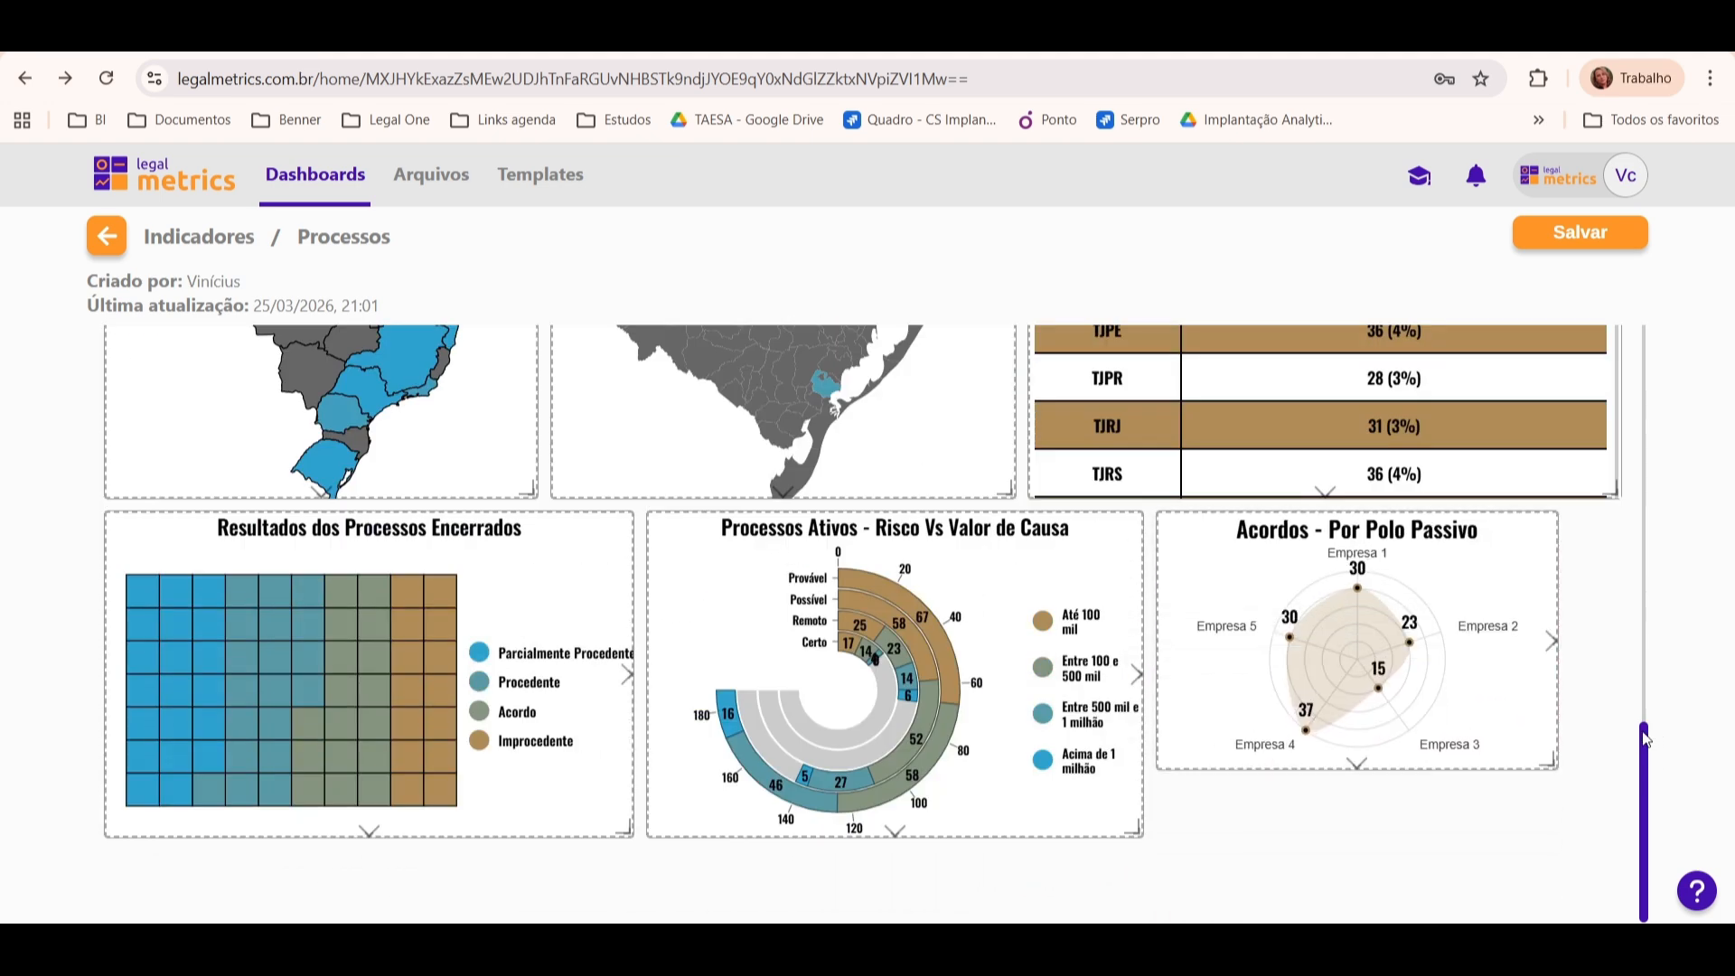
# Step: Enlarge the radar chart to fill the row's remaining width and match its neighbours' height, and save the dashboard layout
pyautogui.moveTo(1554, 644); pyautogui.dragTo(1615, 647)
pyautogui.moveTo(1389, 766); pyautogui.dragTo(1383, 831)
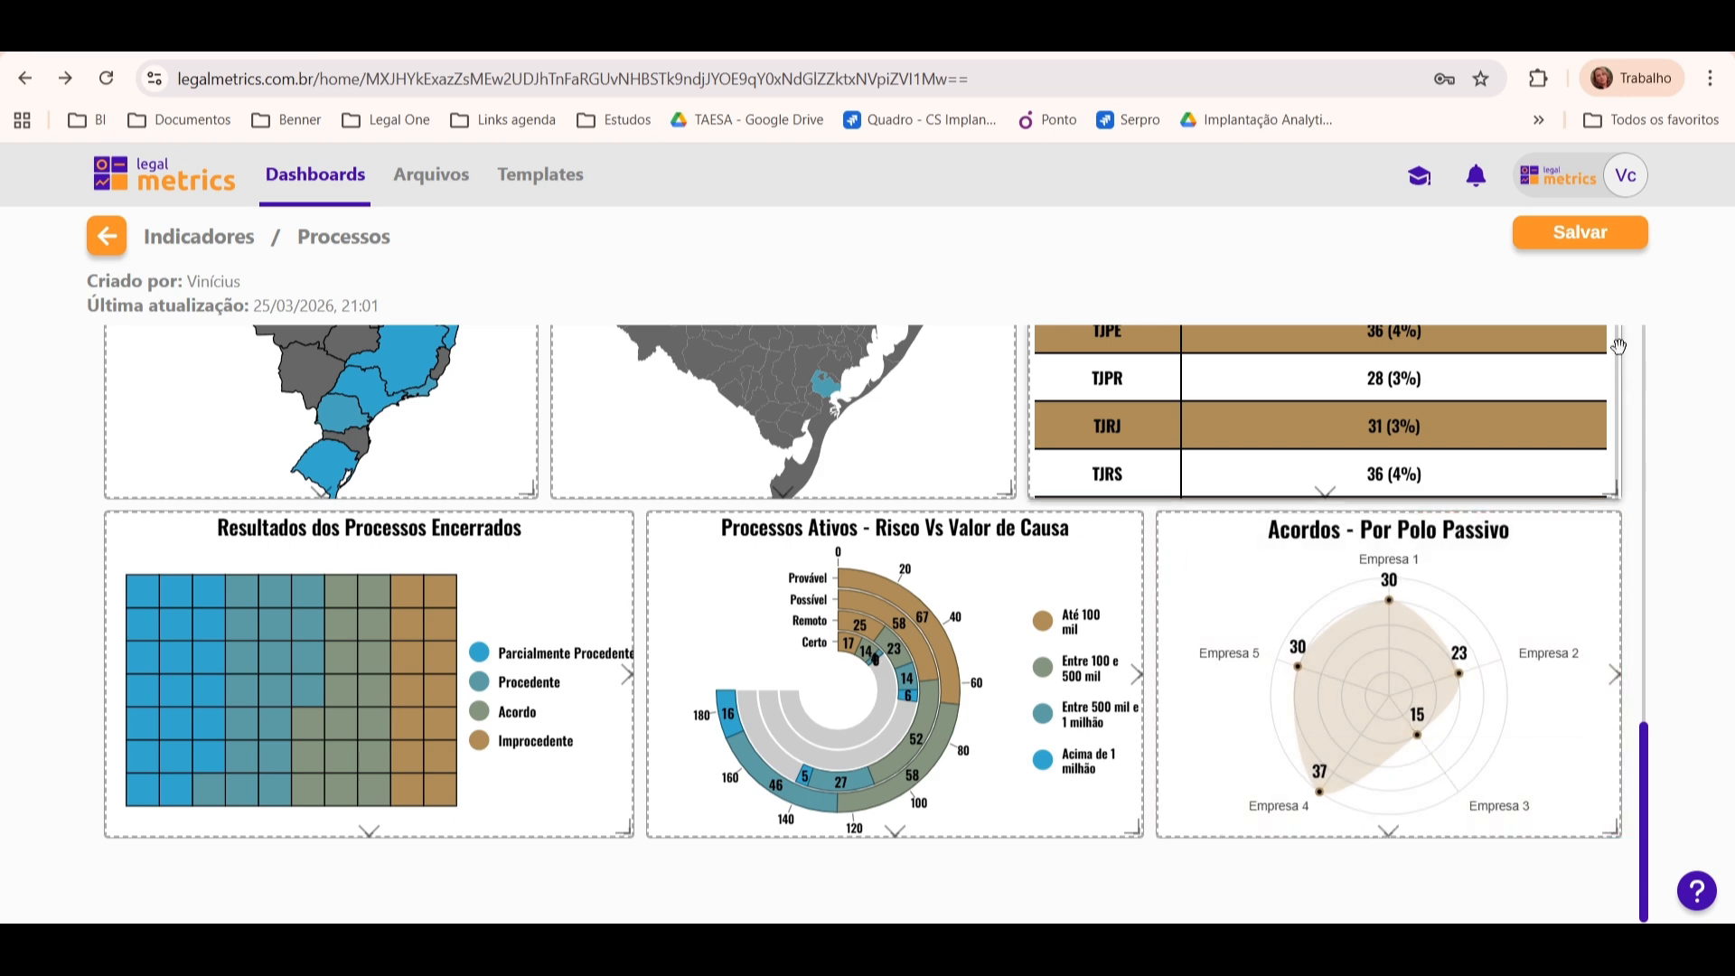
pyautogui.click(1617, 246)
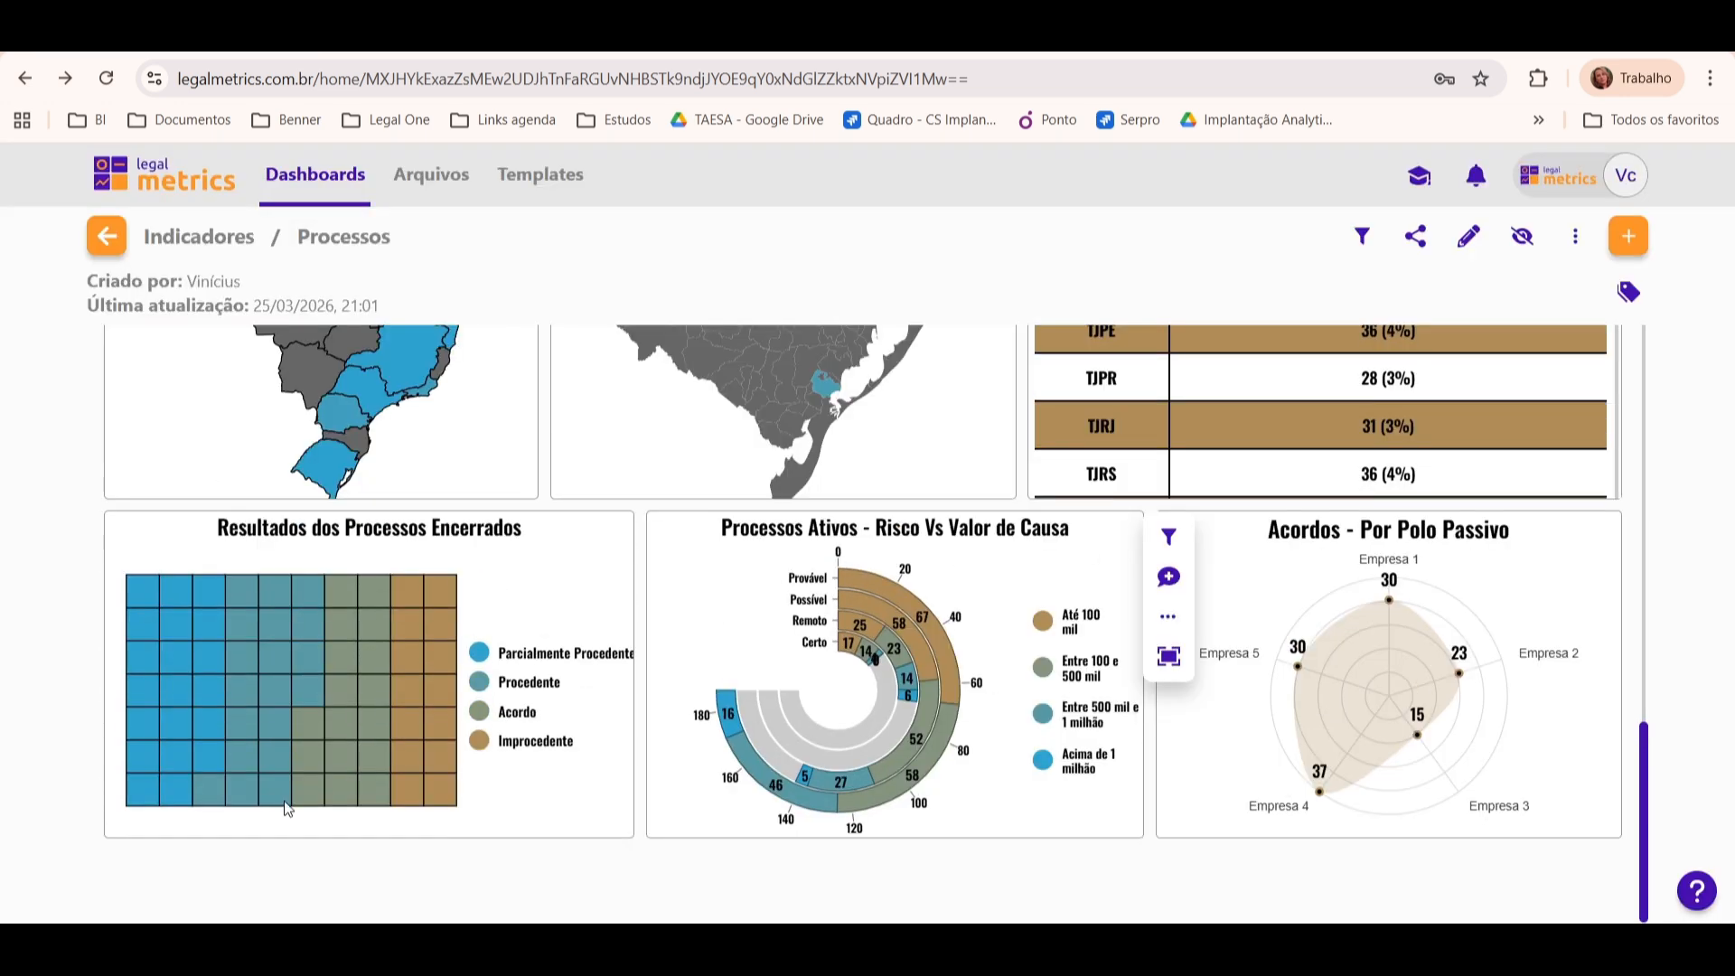